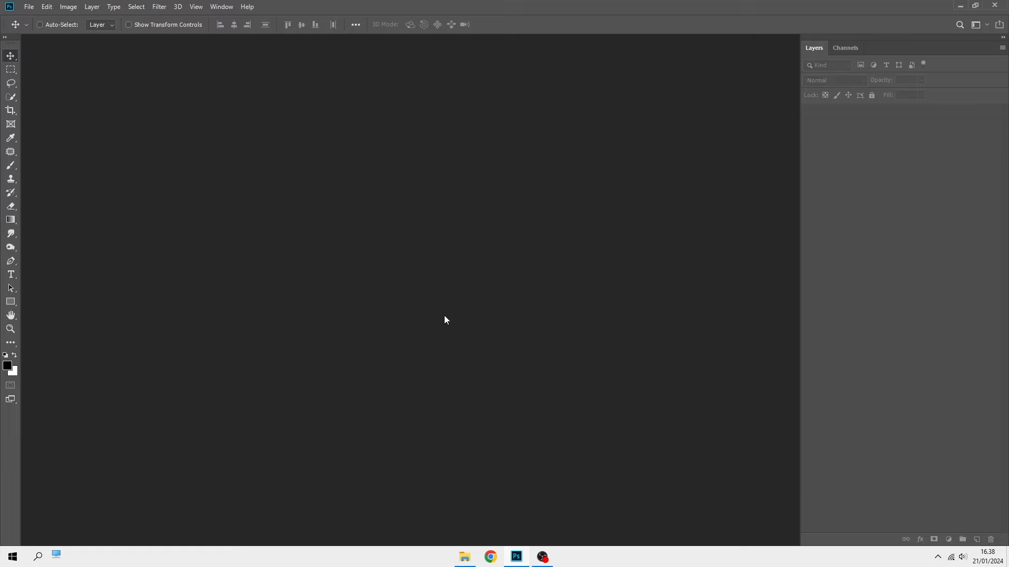
- Create a blank white 5000 × 4455 px document at 300 ppi in RGB Color
click(30, 7)
click(43, 18)
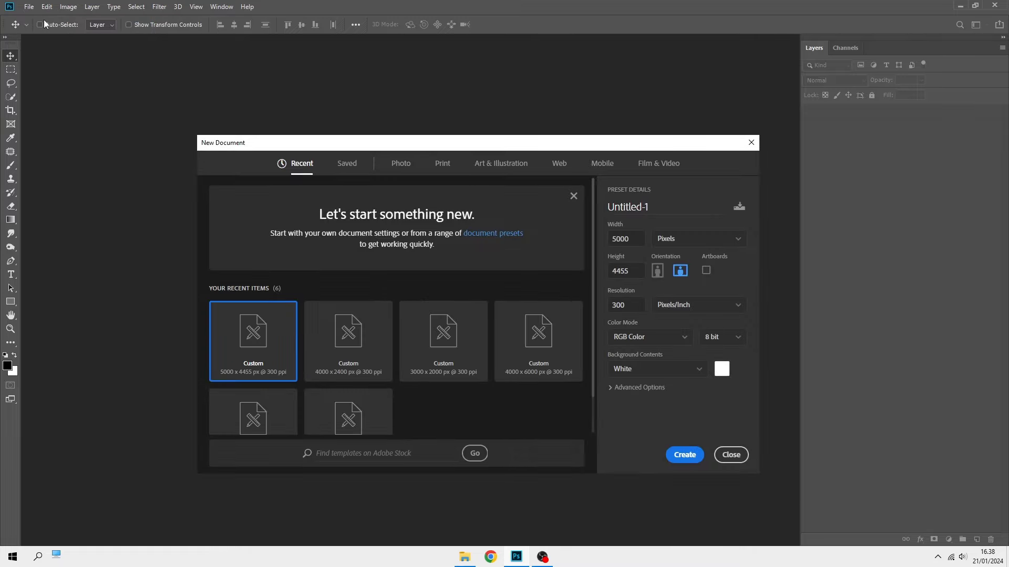
double_click(639, 239)
click(639, 271)
click(685, 455)
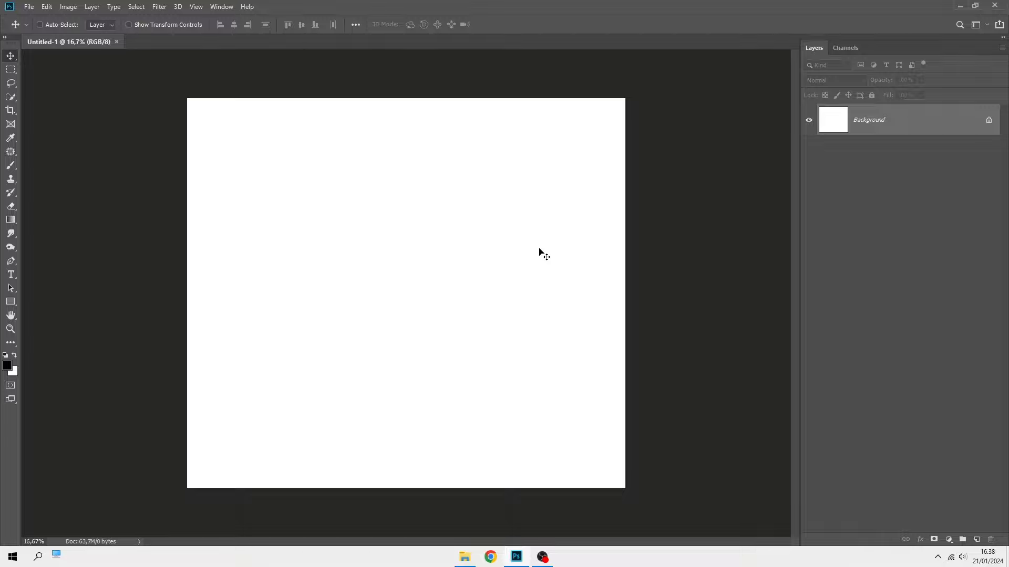
- Add a Solid Color fill layer in olive green #484c3a covering the canvas
scroll(540, 252, up, 1)
scroll(621, 218, up, 1)
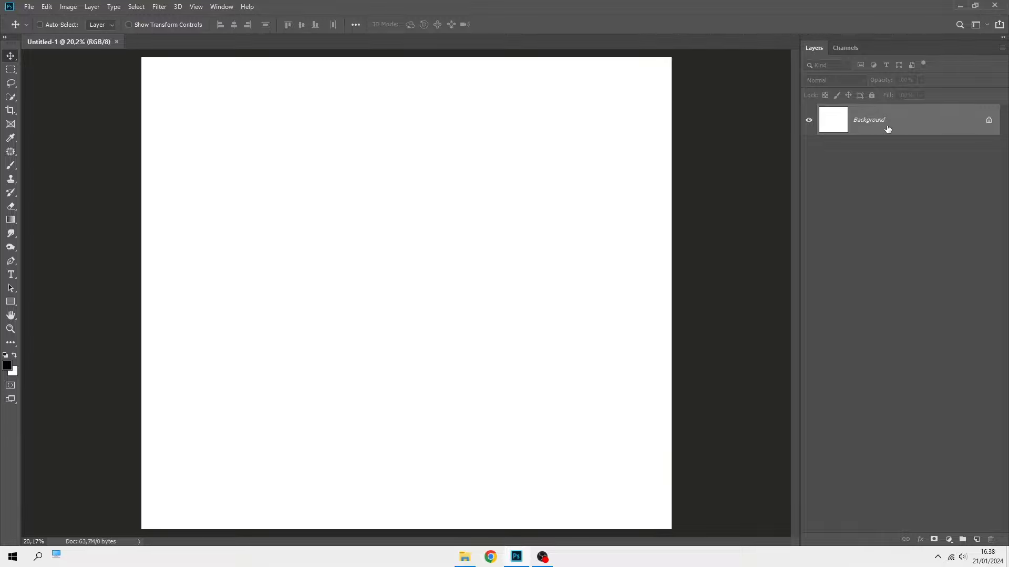
click(948, 538)
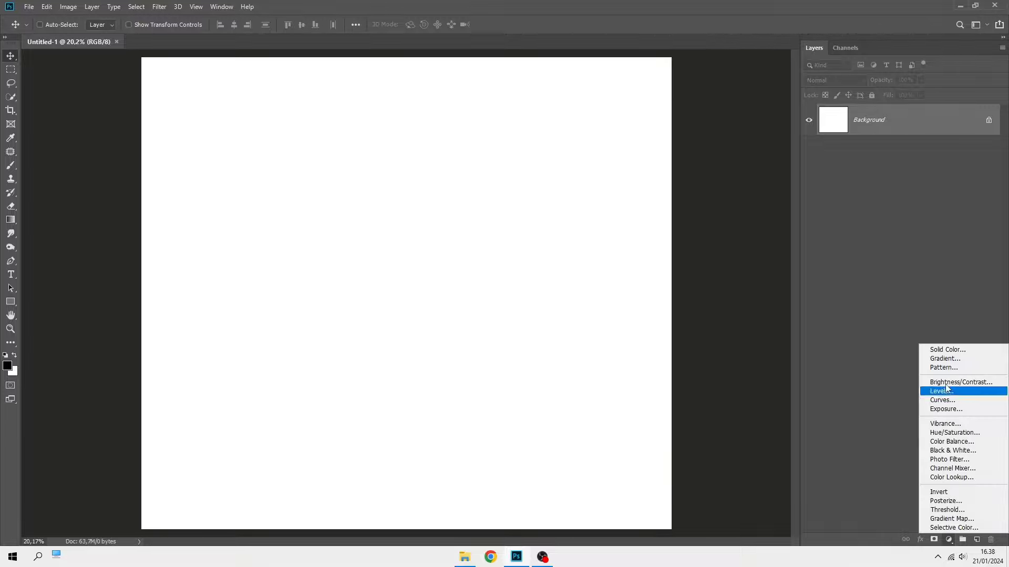
click(946, 353)
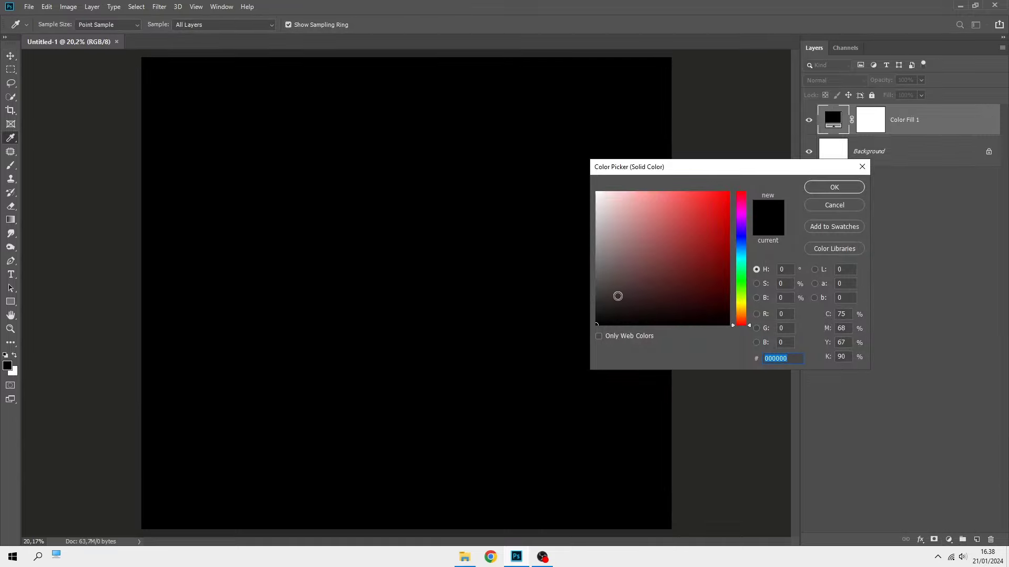
drag(617, 295, 628, 286)
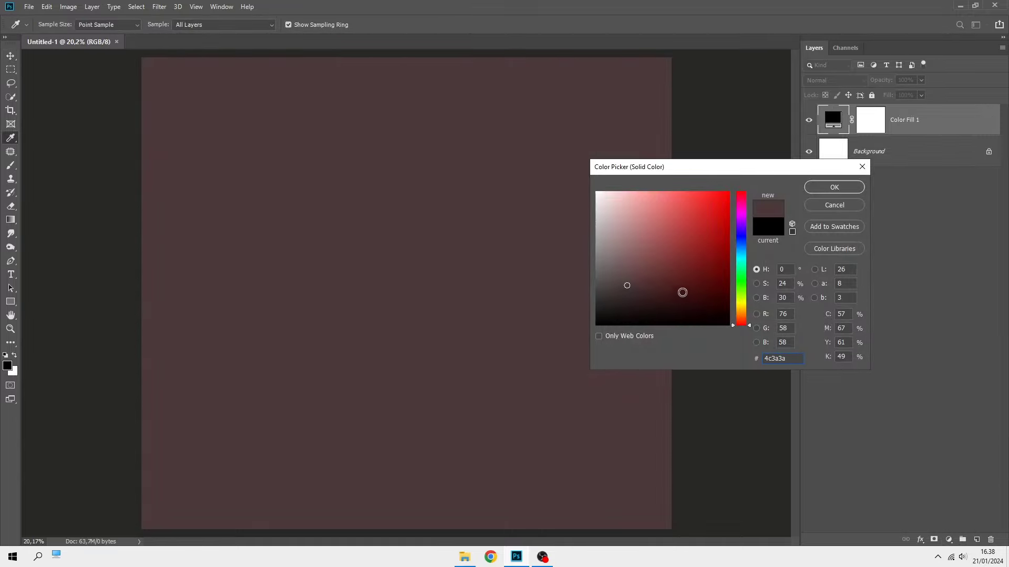
click(743, 297)
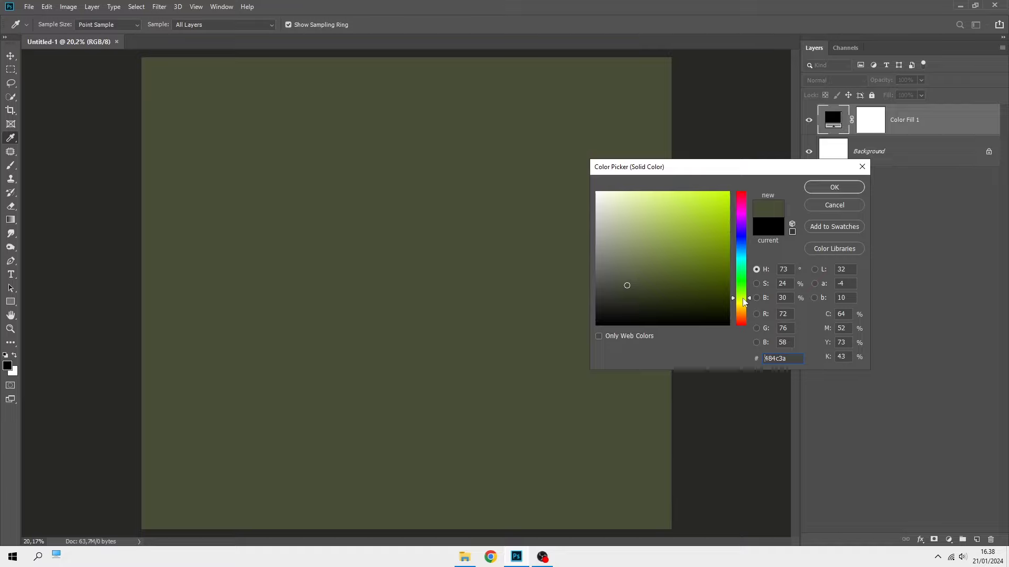
click(834, 188)
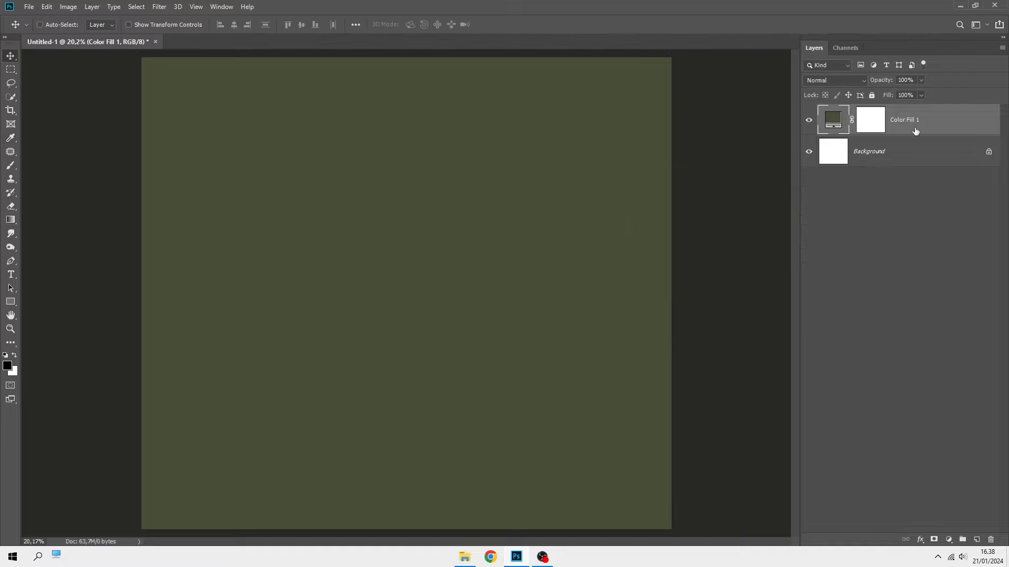
- Place the palace_arches photo lower on the canvas, shortened from the top, with a layer mask
click(464, 557)
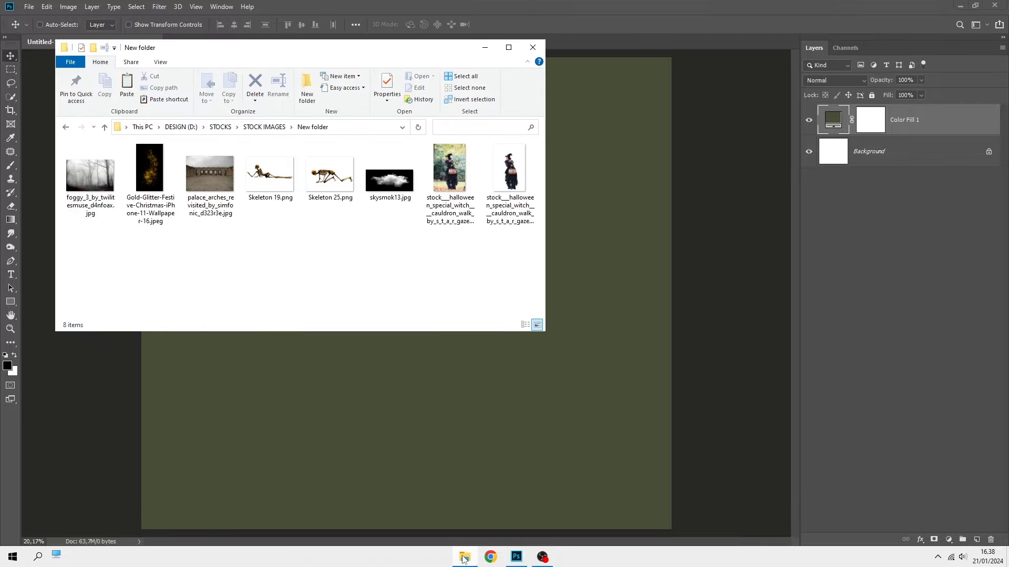
drag(210, 174, 359, 404)
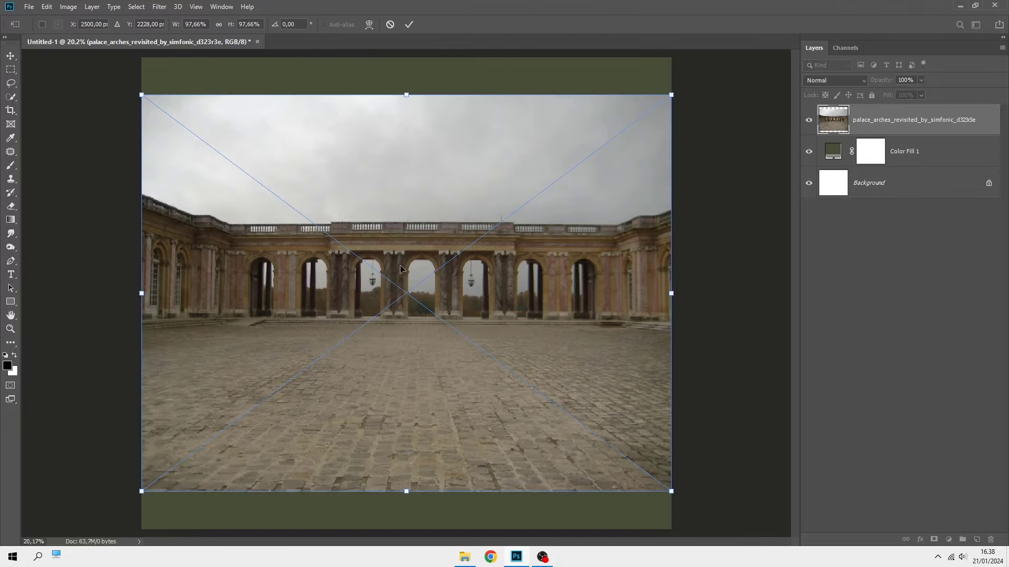
drag(413, 229, 411, 266)
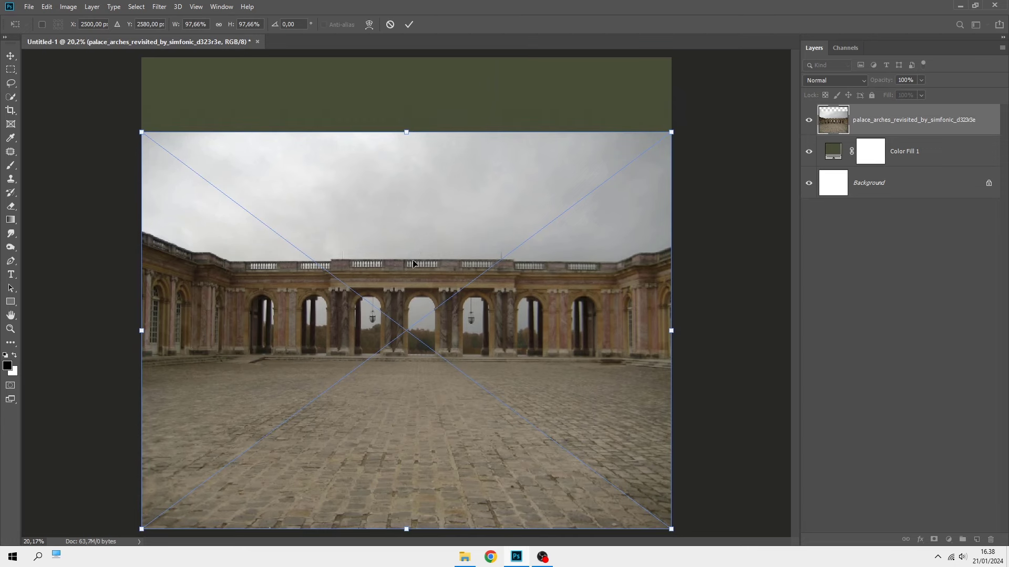
drag(408, 130, 407, 209)
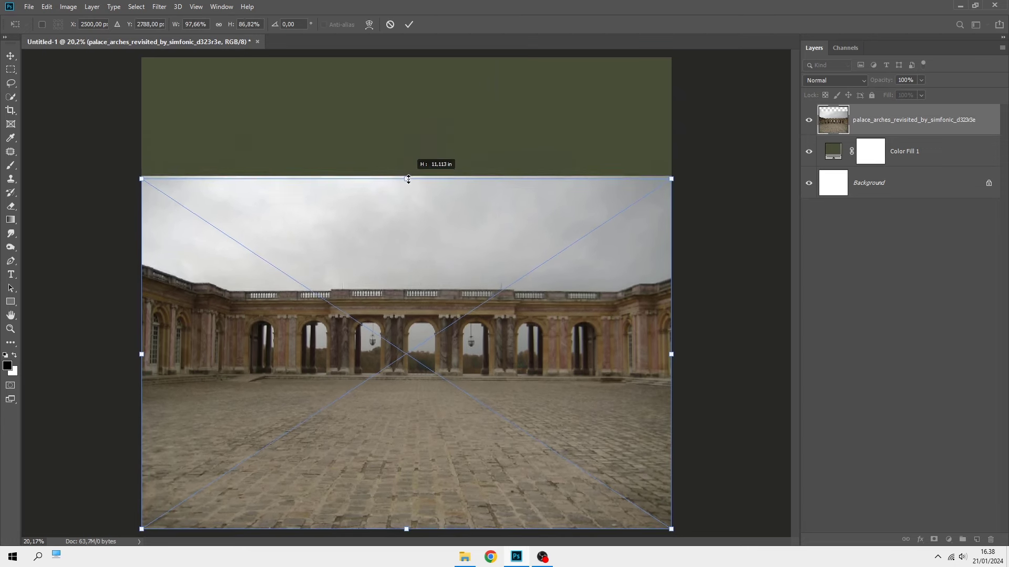
click(410, 24)
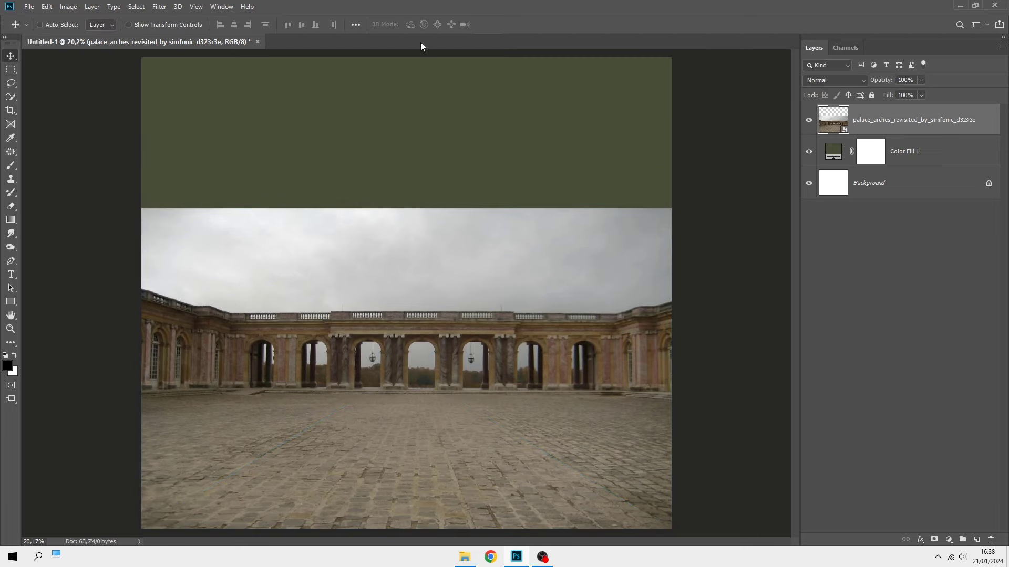
click(933, 540)
- Paint black-to-white gradients on the palace_arches mask so only the misty cobbled floor shows
click(11, 221)
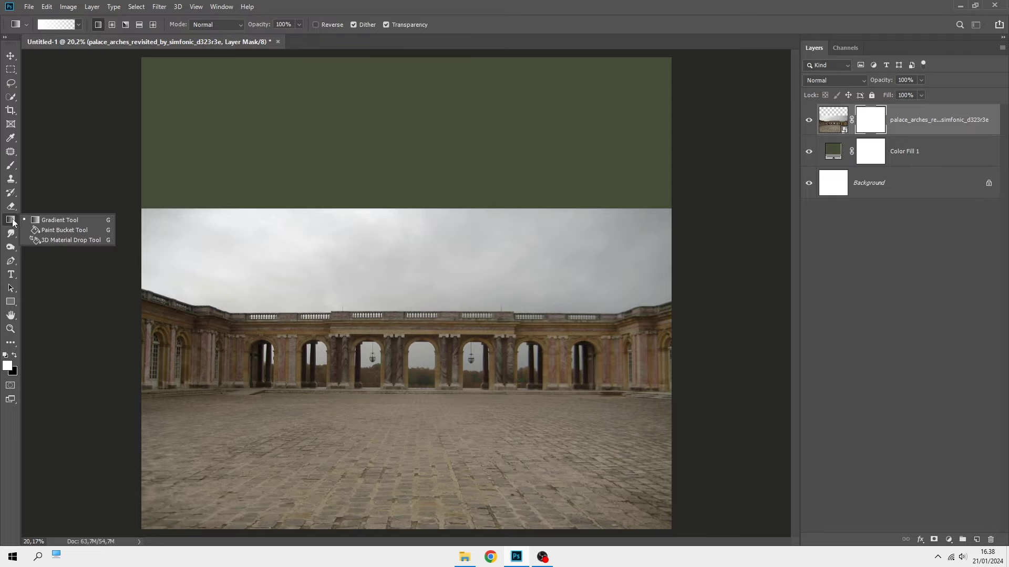
click(45, 222)
click(16, 356)
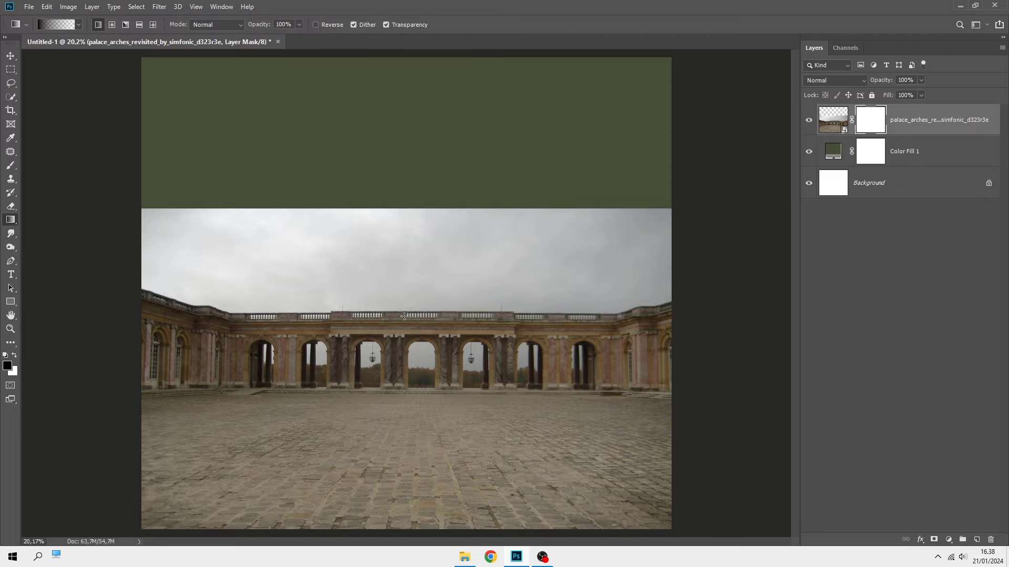
drag(409, 381, 407, 427)
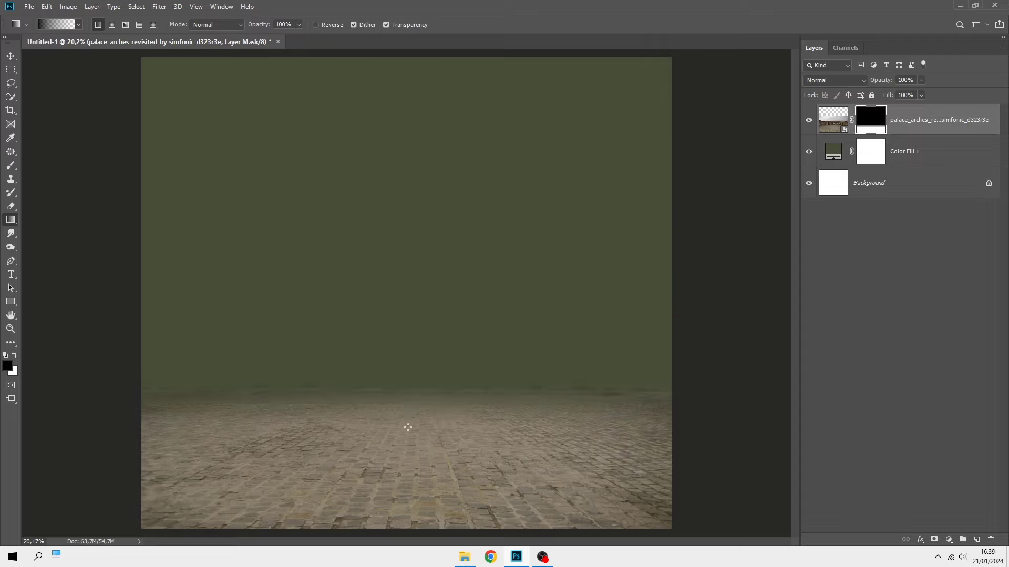
drag(408, 355, 407, 442)
drag(404, 361, 403, 471)
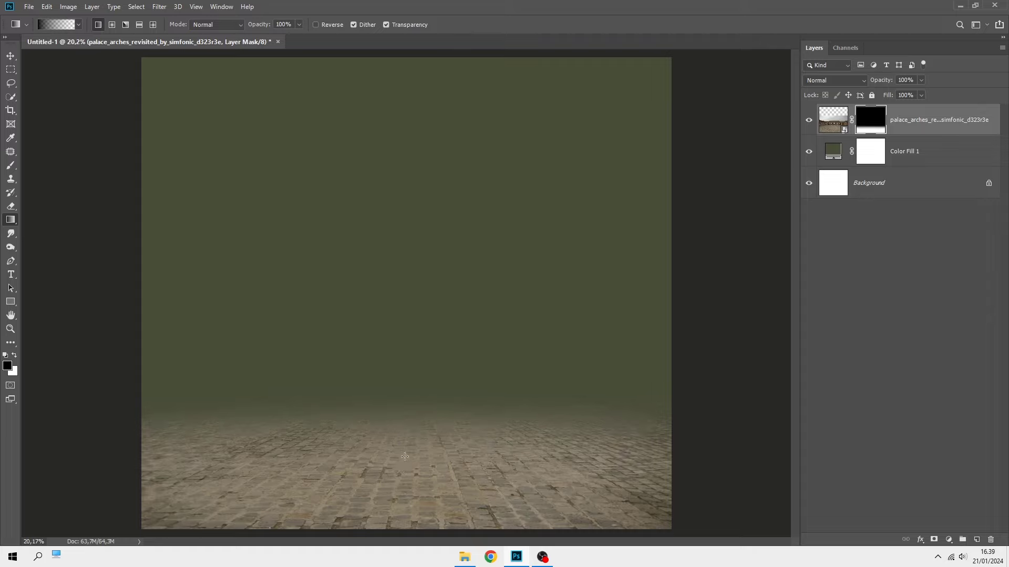
drag(412, 283, 413, 473)
- Lower the palace_arches floor layer opacity to 73%
click(921, 95)
click(908, 93)
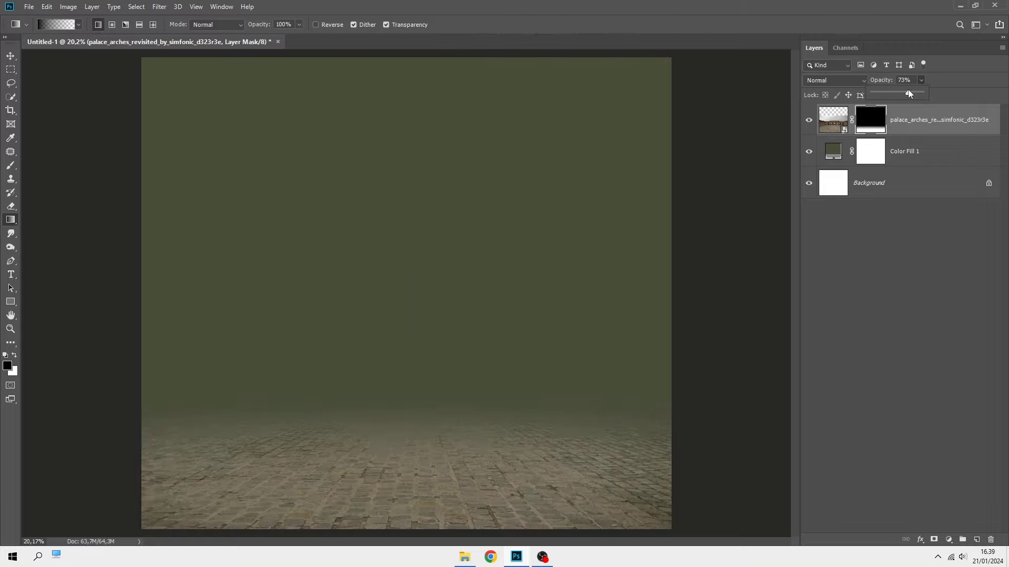
click(908, 126)
- Add a Brightness/Contrast adjustment clipped to palace_arches with Brightness -81 and Contrast -12
key(v)
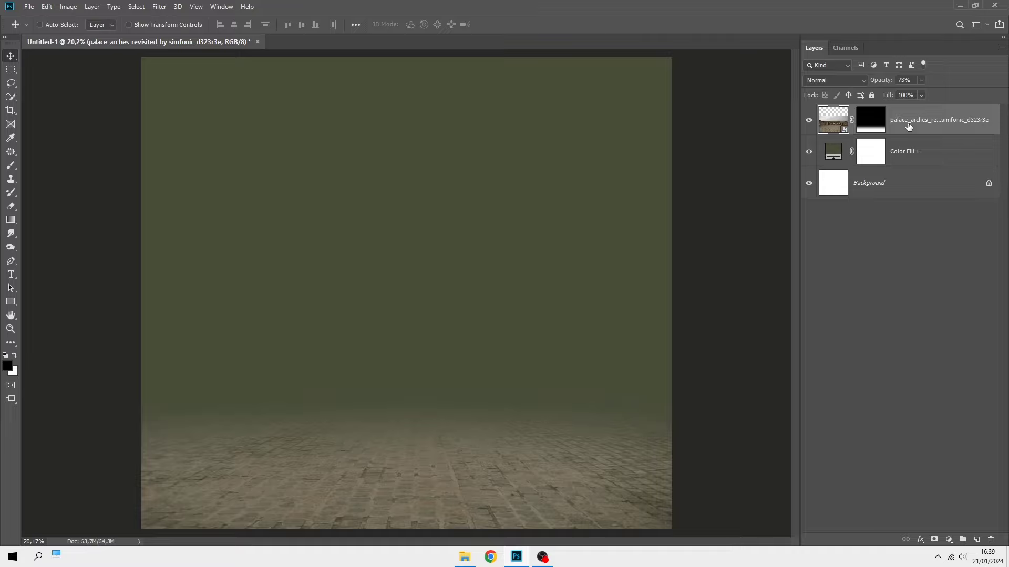
click(949, 539)
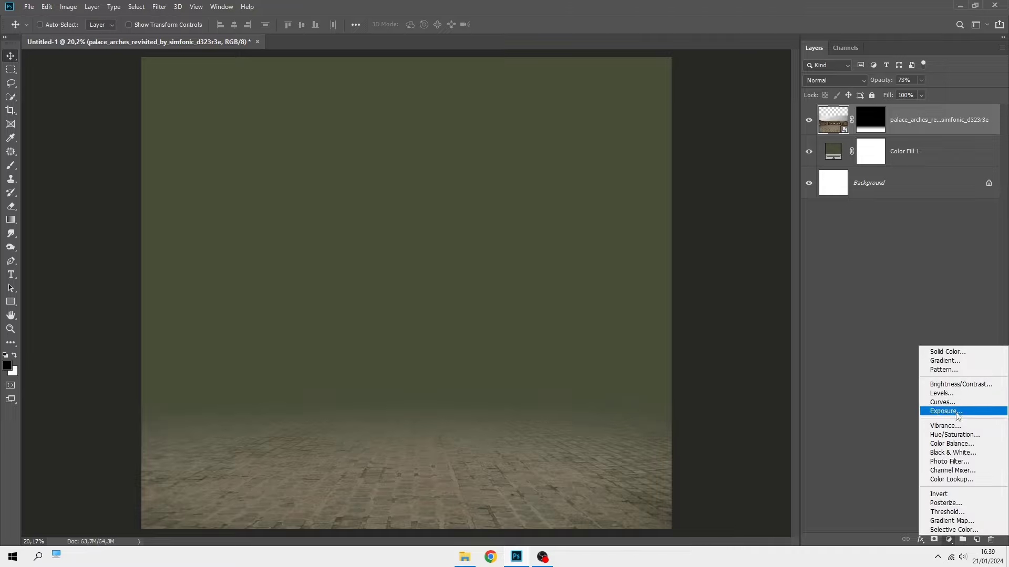
click(956, 385)
click(719, 383)
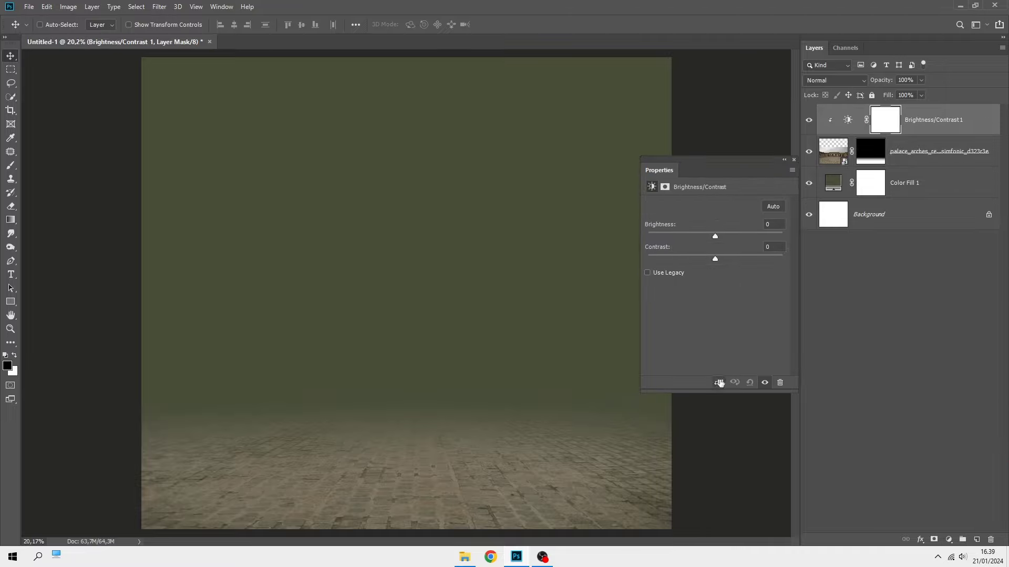
drag(715, 239, 685, 238)
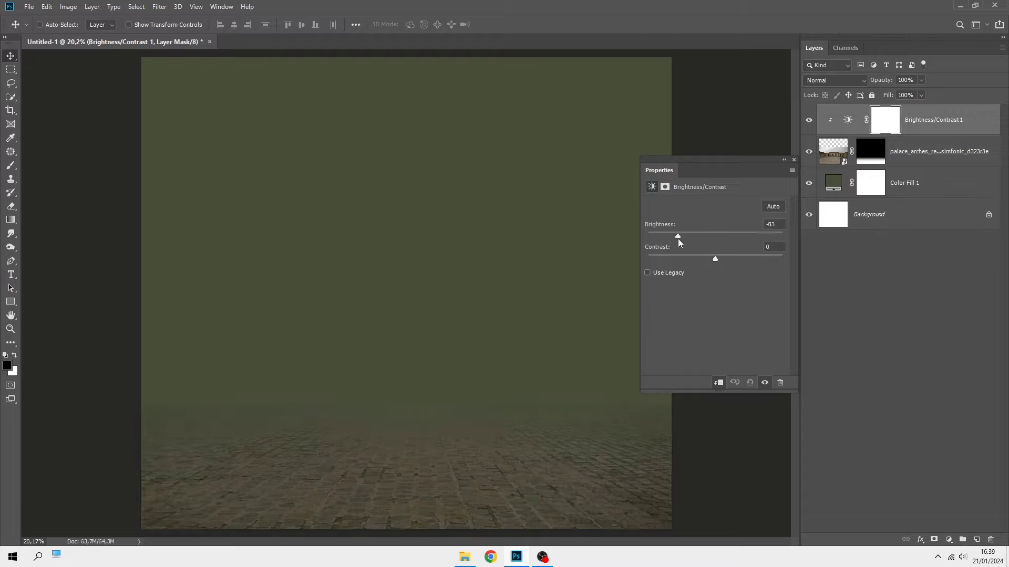
drag(678, 238, 695, 256)
click(793, 159)
click(952, 119)
key(ctrl+0)
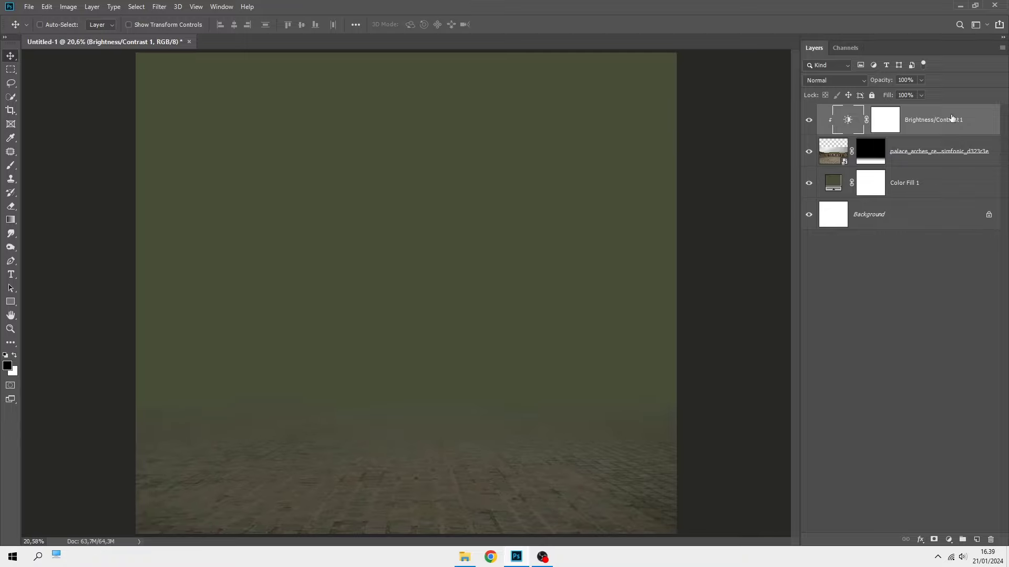
- Place the witch-with-cauldron image and move it up to stand centrally on the floor
click(464, 556)
drag(512, 183, 483, 405)
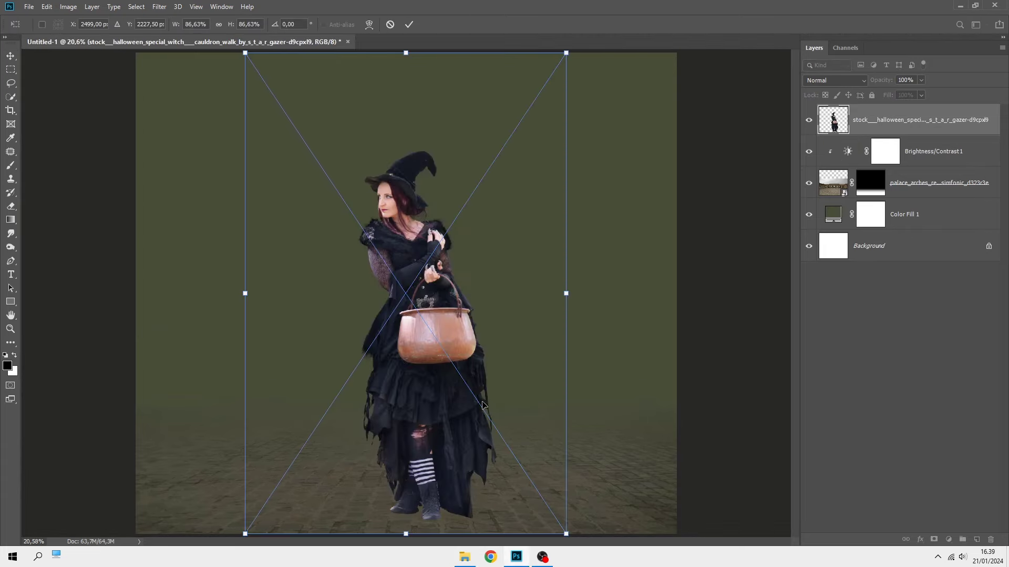
drag(411, 265, 412, 221)
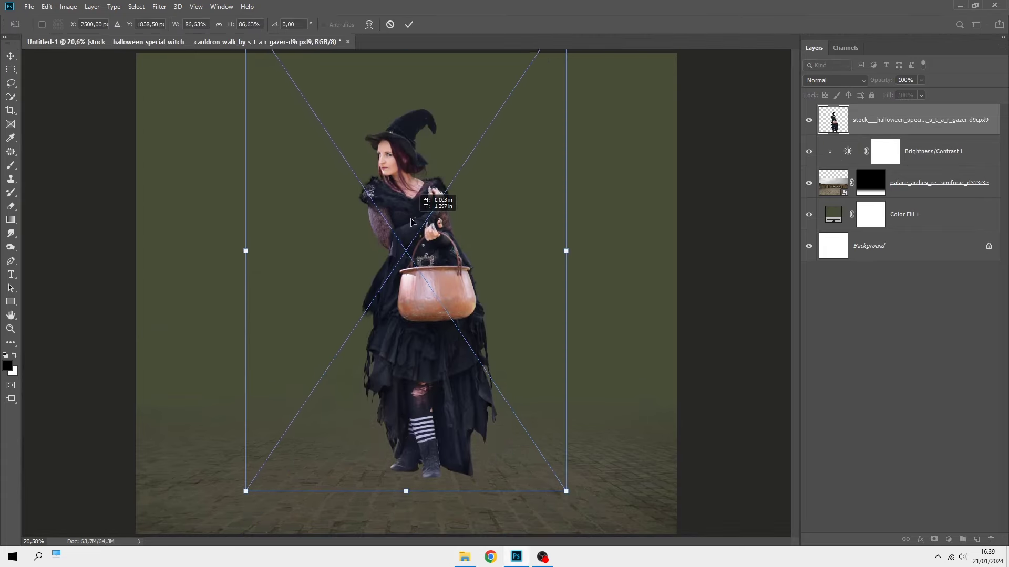
key(ctrl+minus)
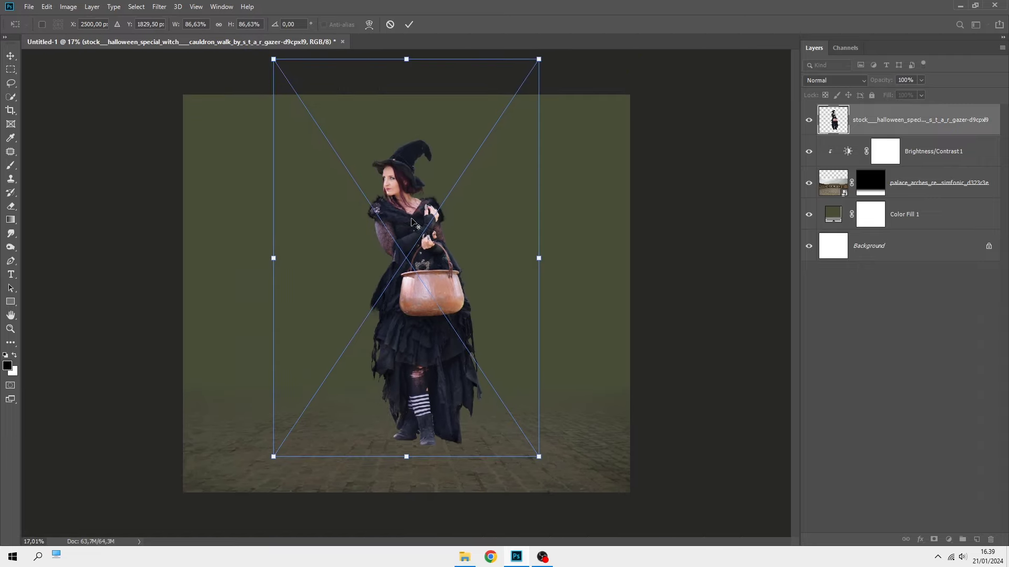
key(Return)
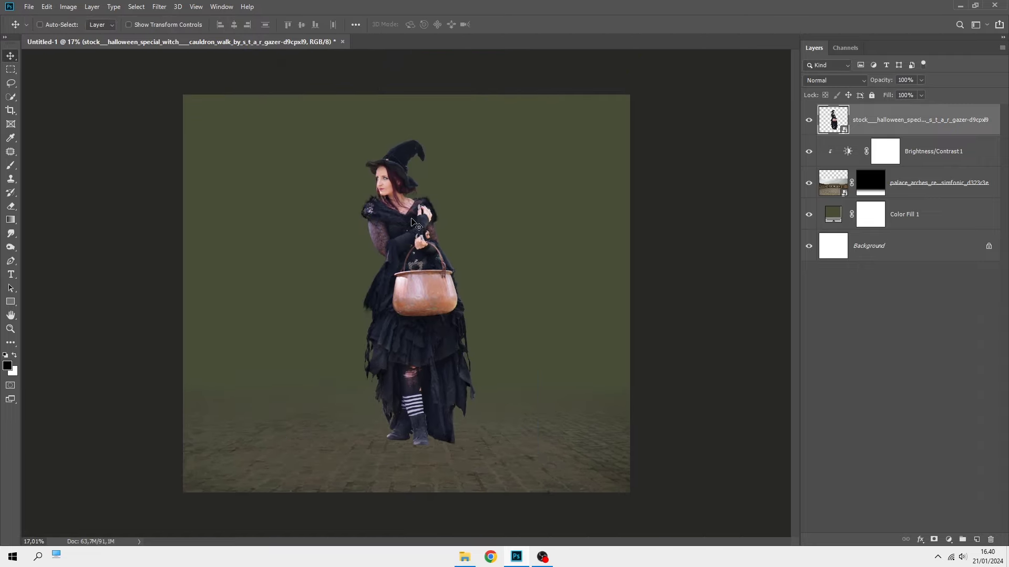
key(ctrl+plus)
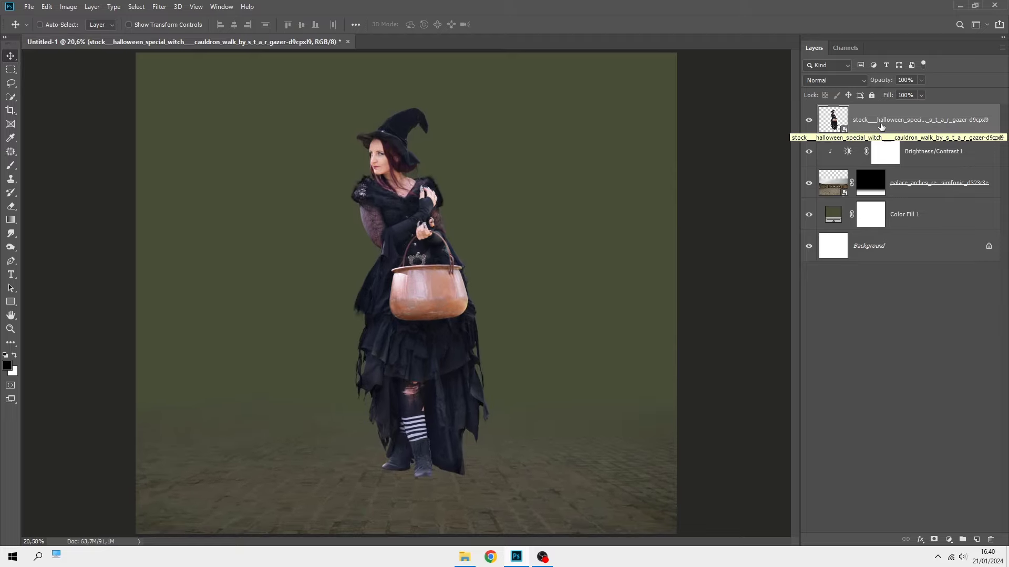
- Place the foggy forest photo onto the canvas
click(465, 558)
drag(90, 175, 334, 376)
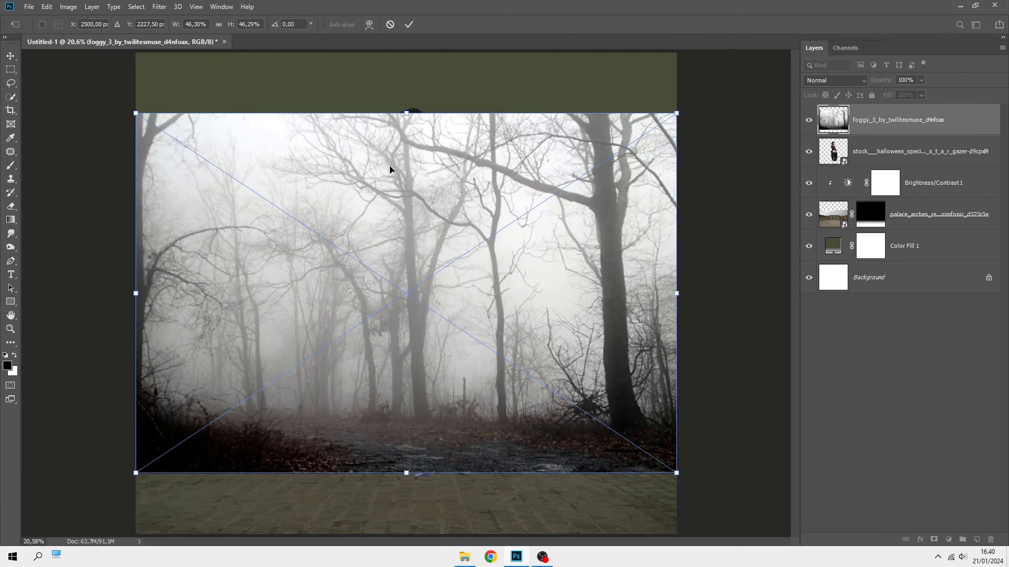
click(412, 24)
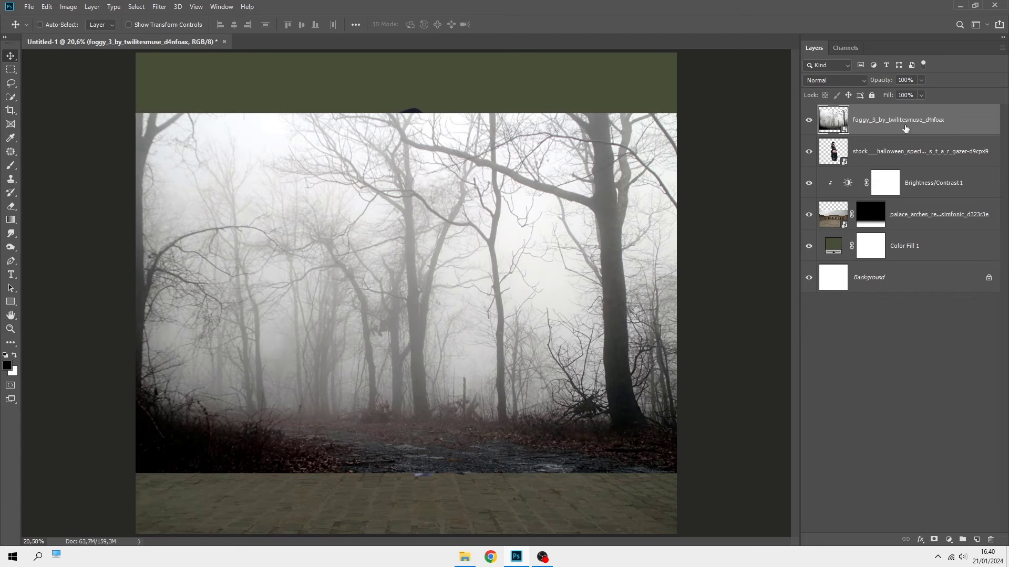
- Move the foggy layer below palace_arches and blend it with Multiply at 29% opacity
drag(905, 128, 895, 231)
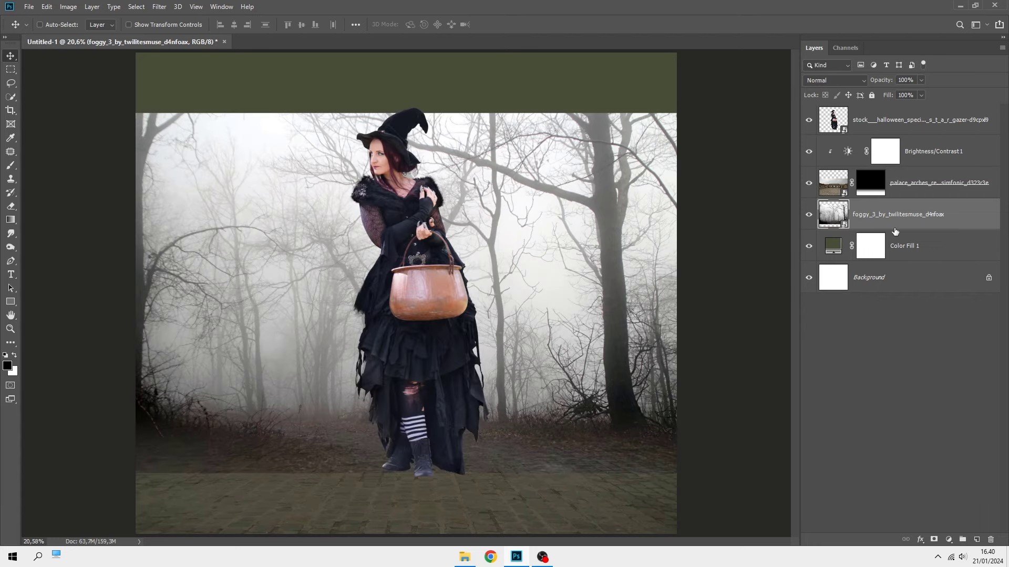
click(824, 80)
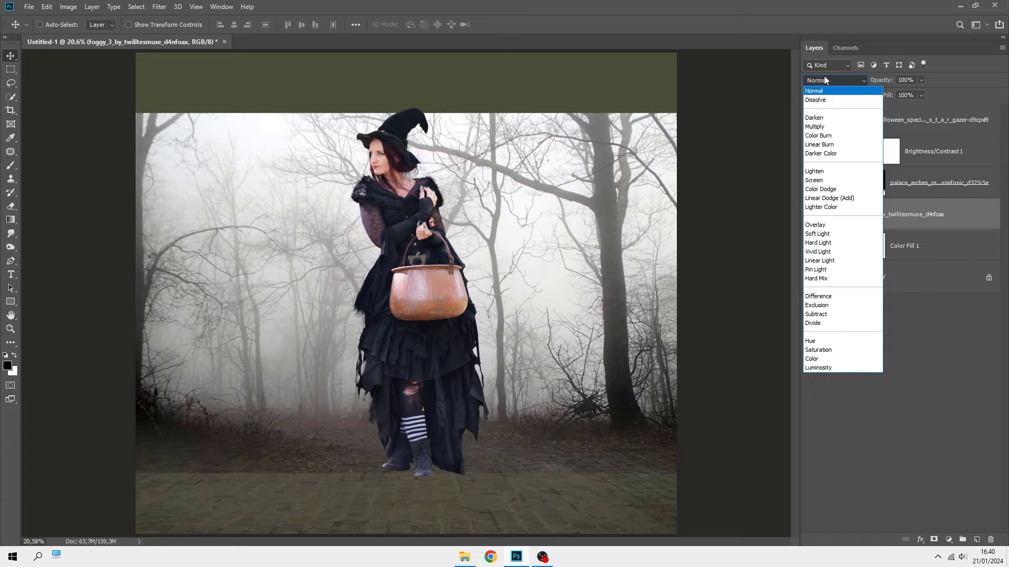
click(827, 127)
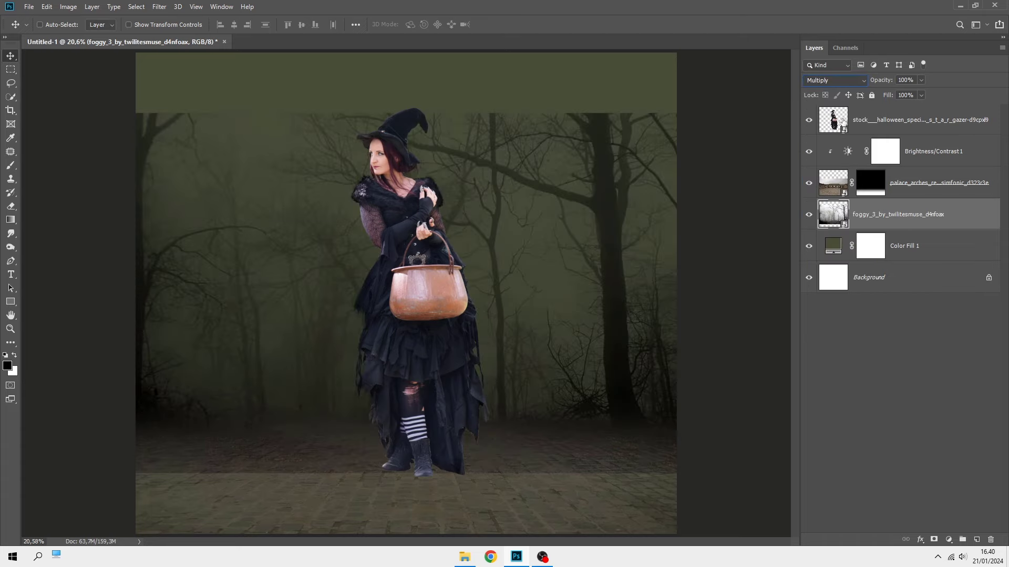
click(921, 80)
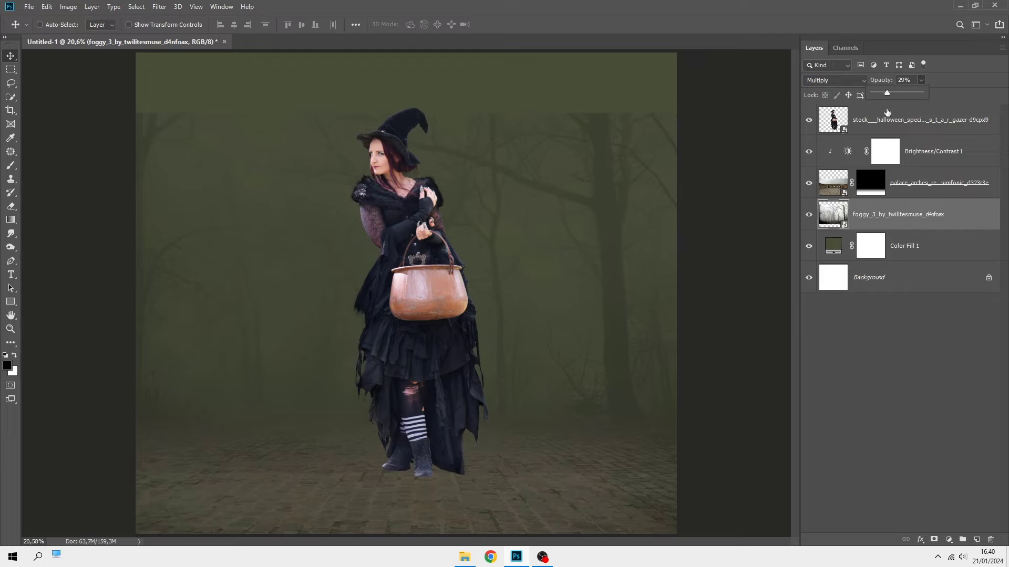
click(883, 217)
- Scale the foggy forest layer to 47.97% × 54.03%, spanning the canvas width above the floor
key(ctrl+t)
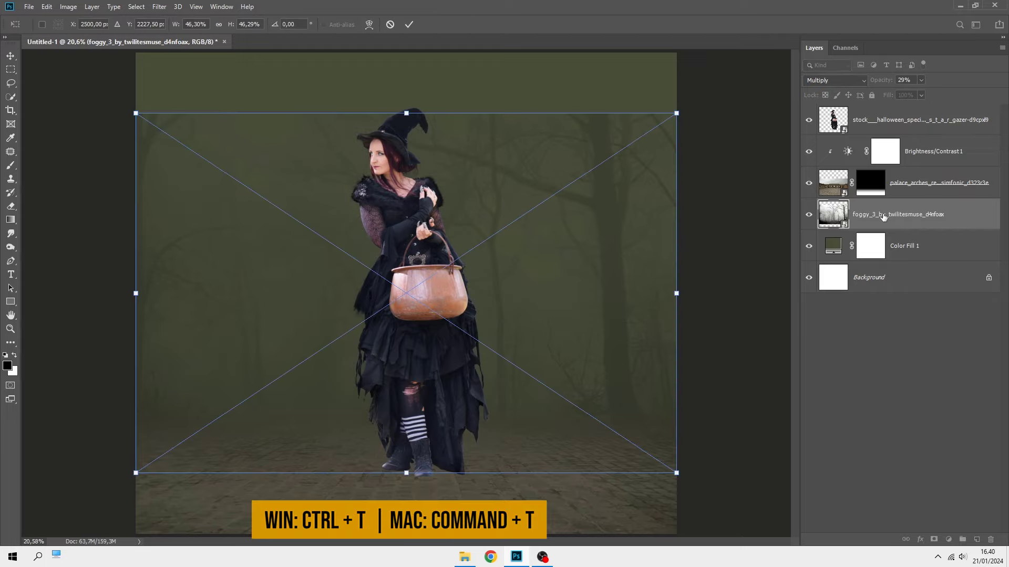
key(ctrl+minus)
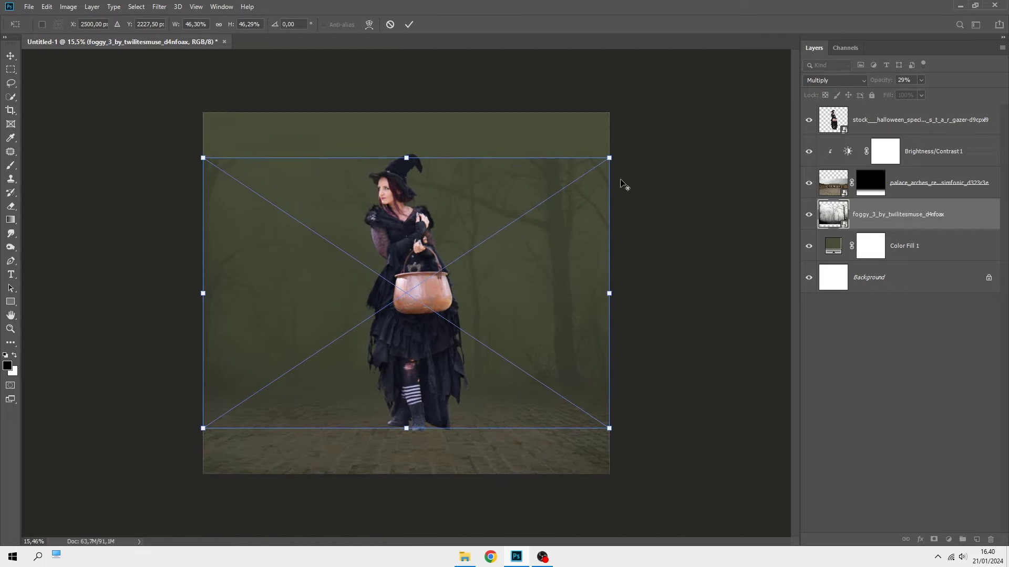
drag(610, 157, 681, 110)
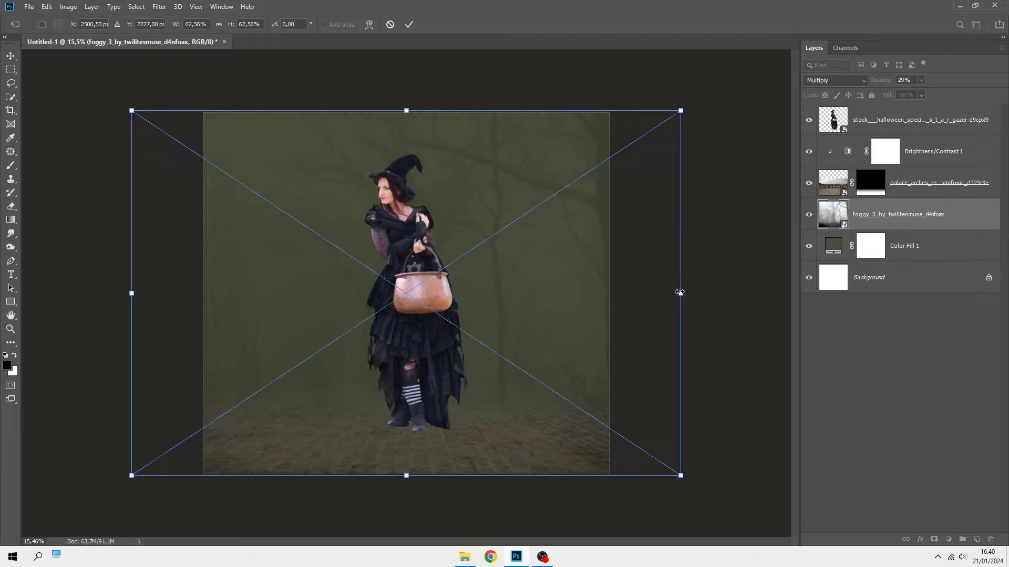
drag(680, 292, 616, 299)
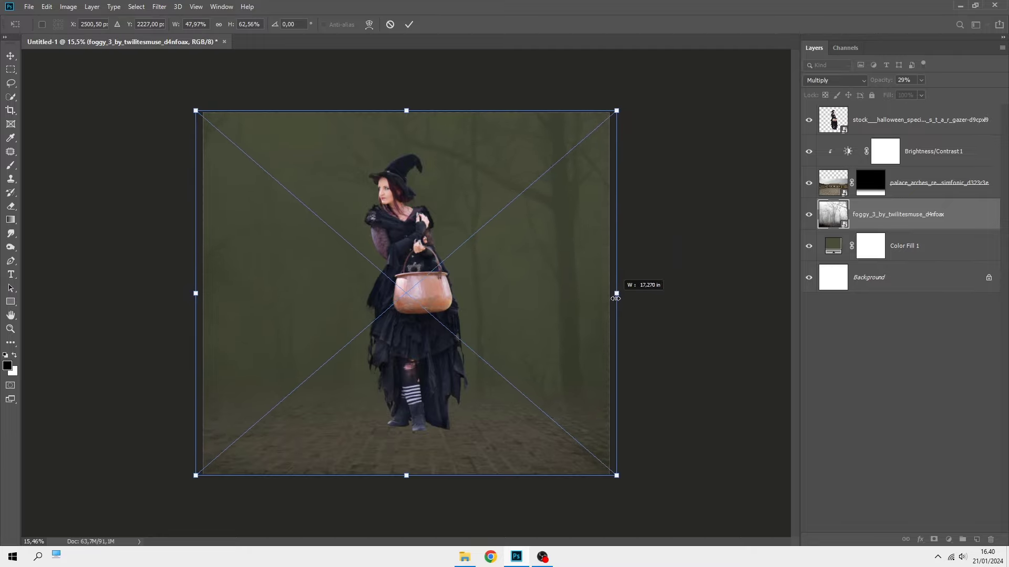
drag(405, 475, 412, 427)
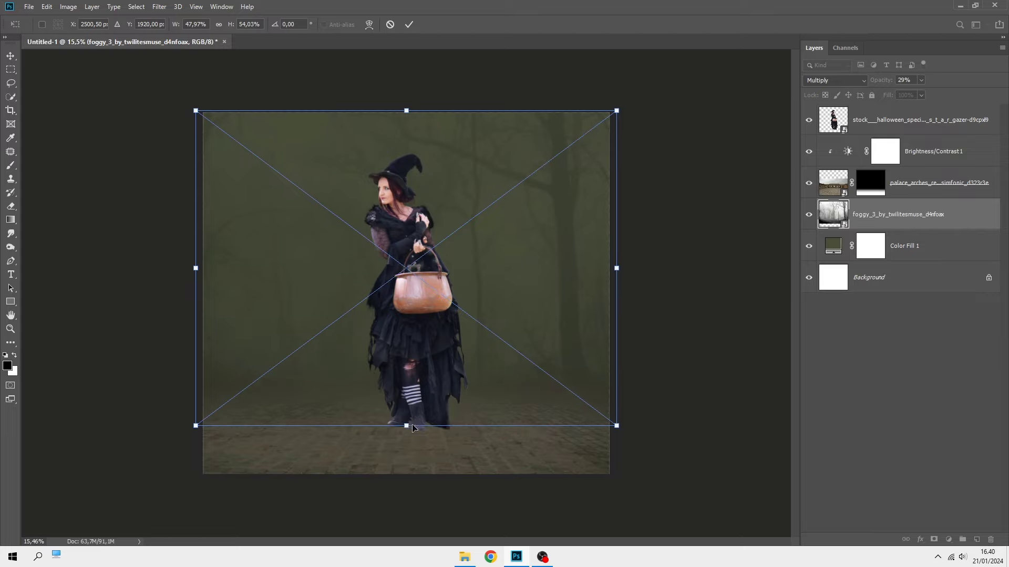
key(Return)
key(ctrl+plus)
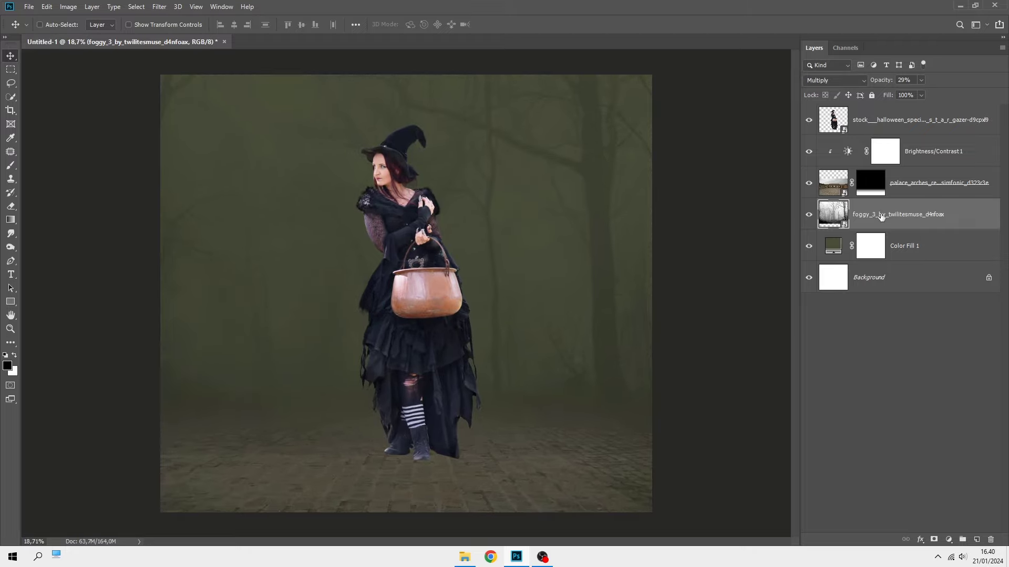
- Apply a 15.3-pixel Gaussian Blur to the foggy forest layer
click(160, 7)
mouse_move(189, 126)
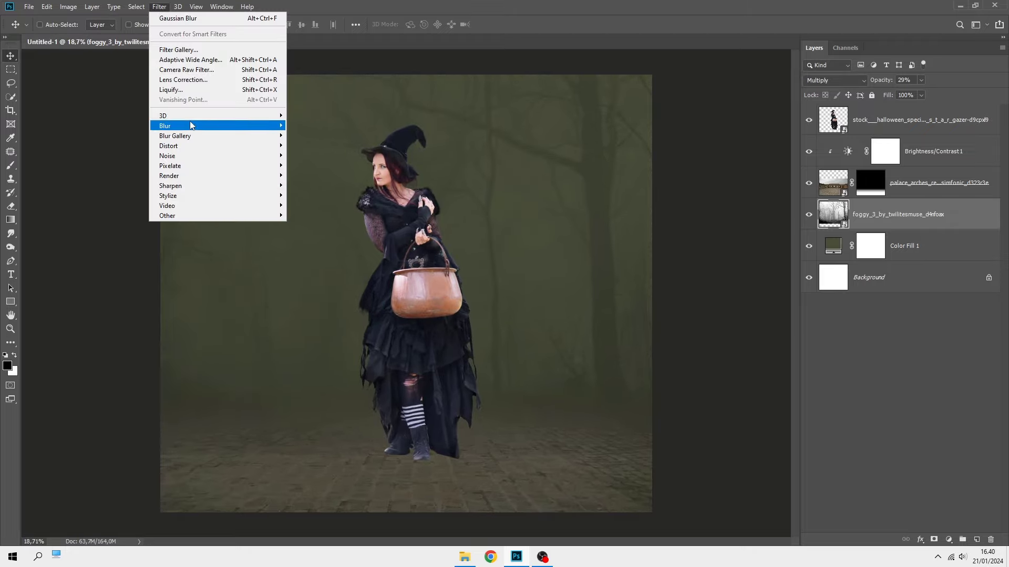
click(315, 165)
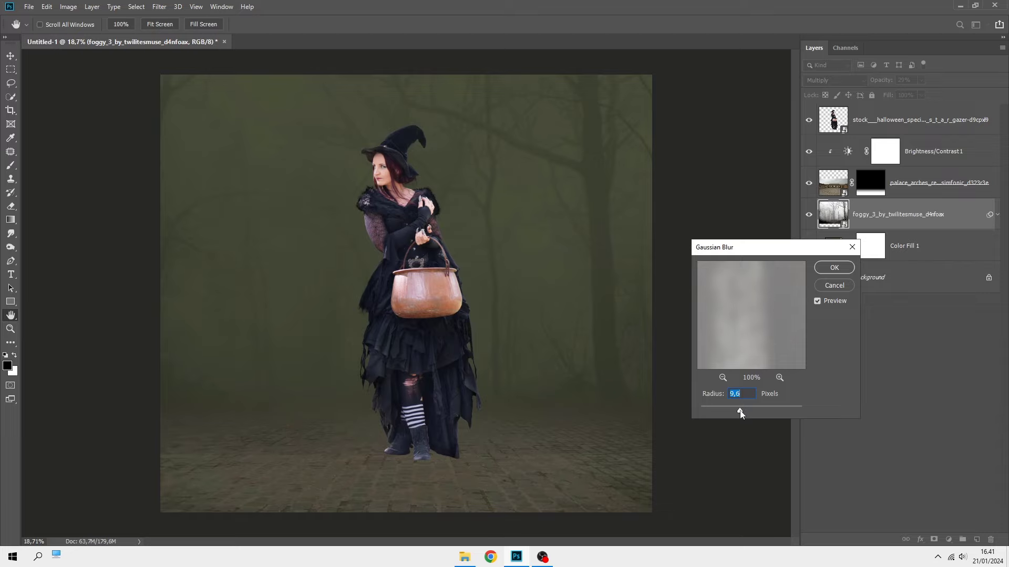
drag(741, 414, 744, 413)
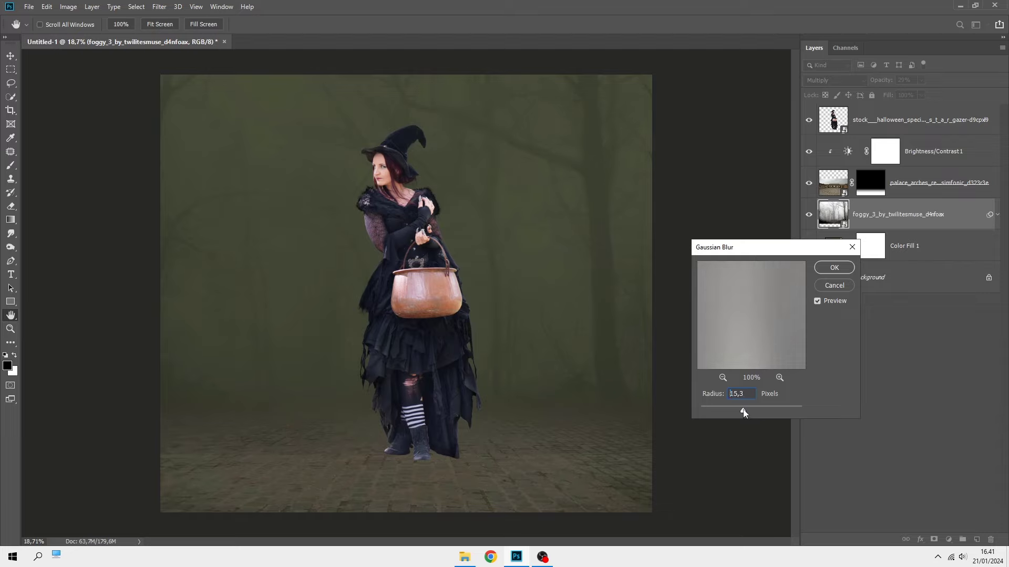
click(835, 267)
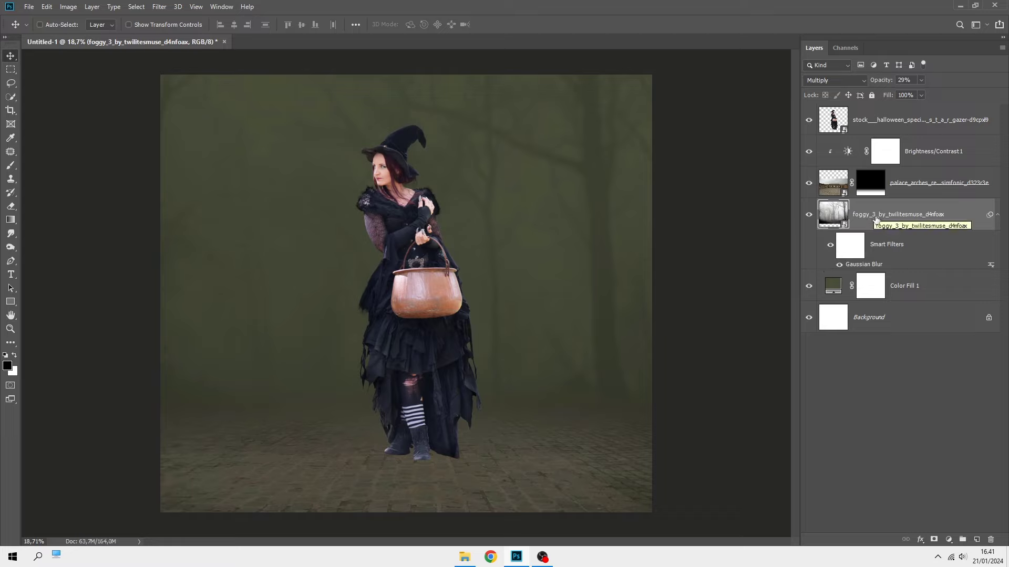
- Add a reversed radial Gradient fill layer above Color Fill 1
click(903, 288)
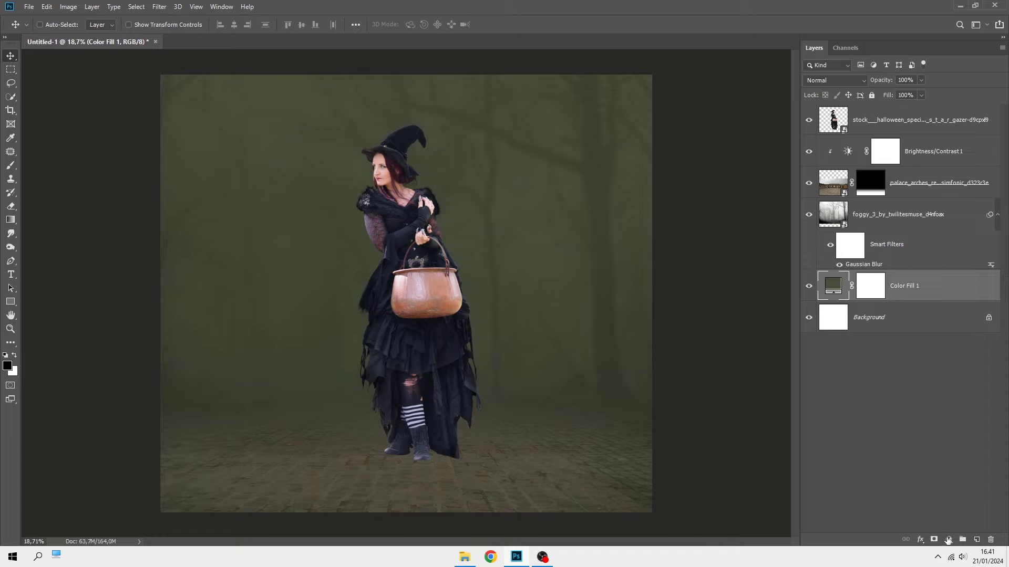
click(948, 540)
click(946, 364)
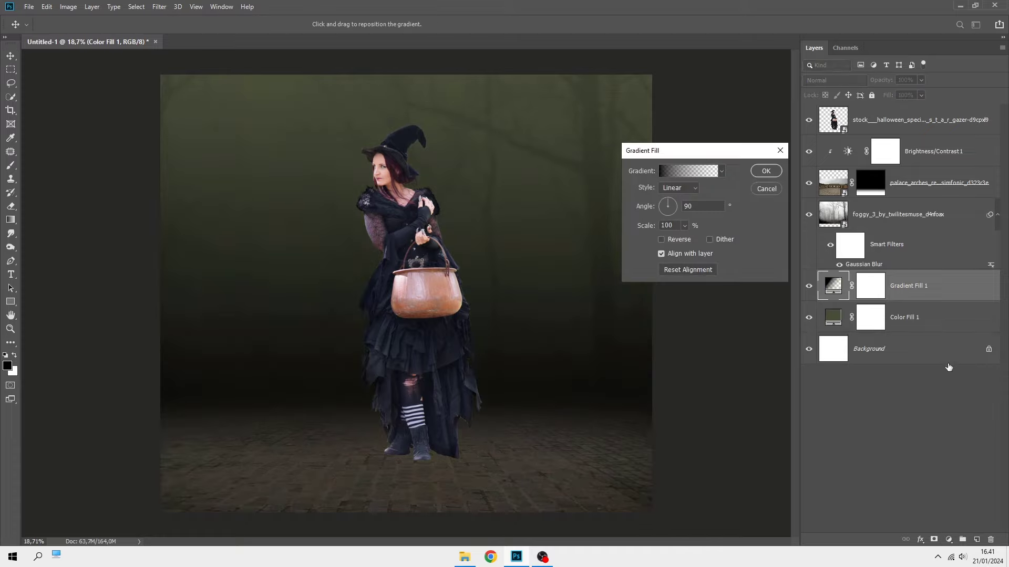
click(681, 189)
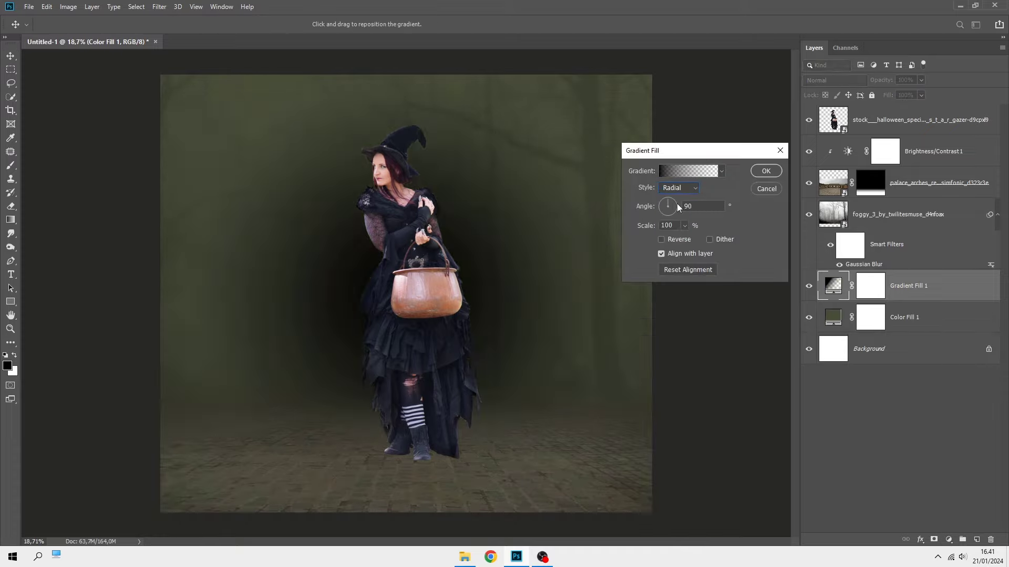
click(661, 240)
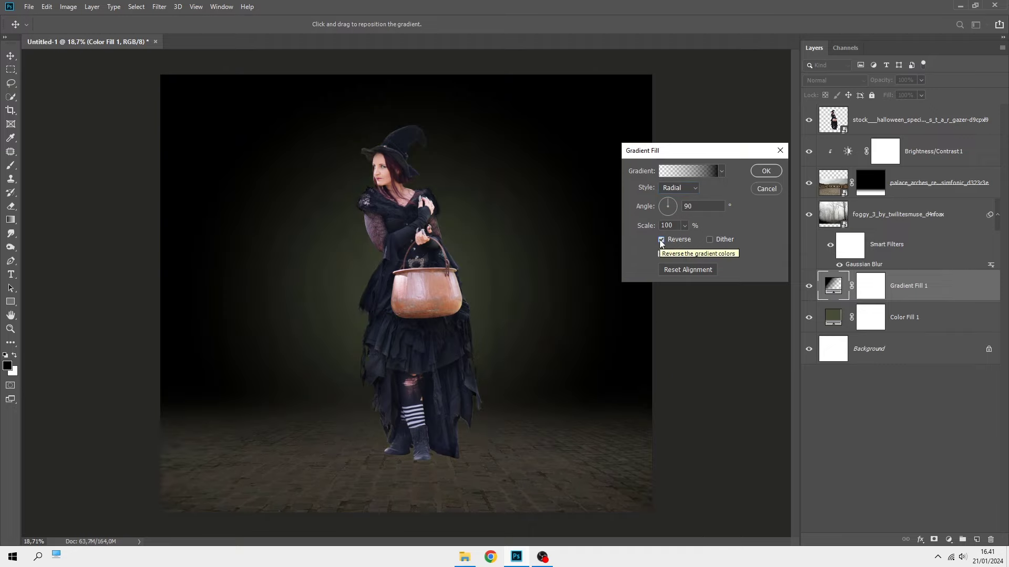
- Edit the gradient to fade from olive #444636 to transparent
click(694, 172)
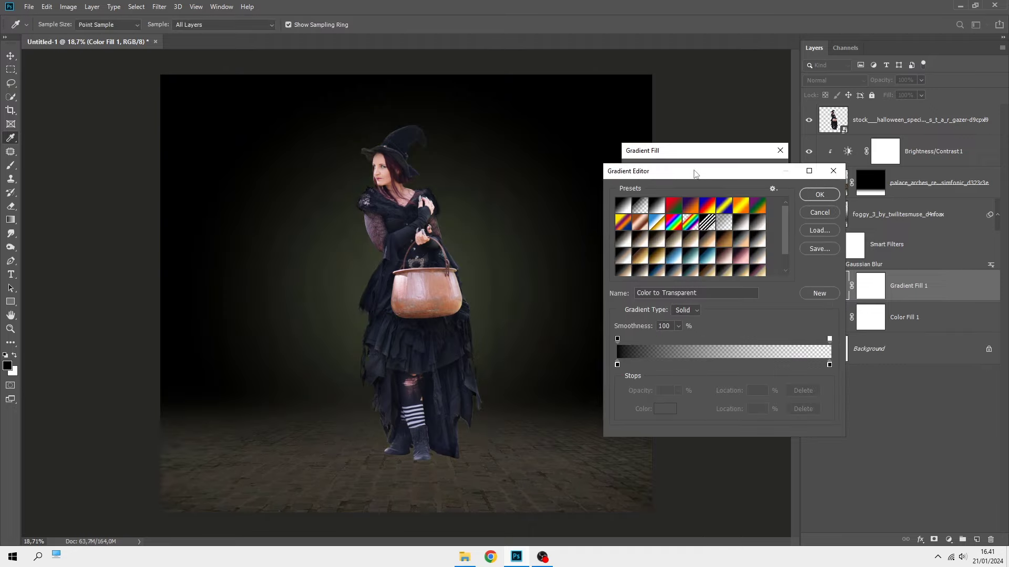
drag(829, 365, 801, 411)
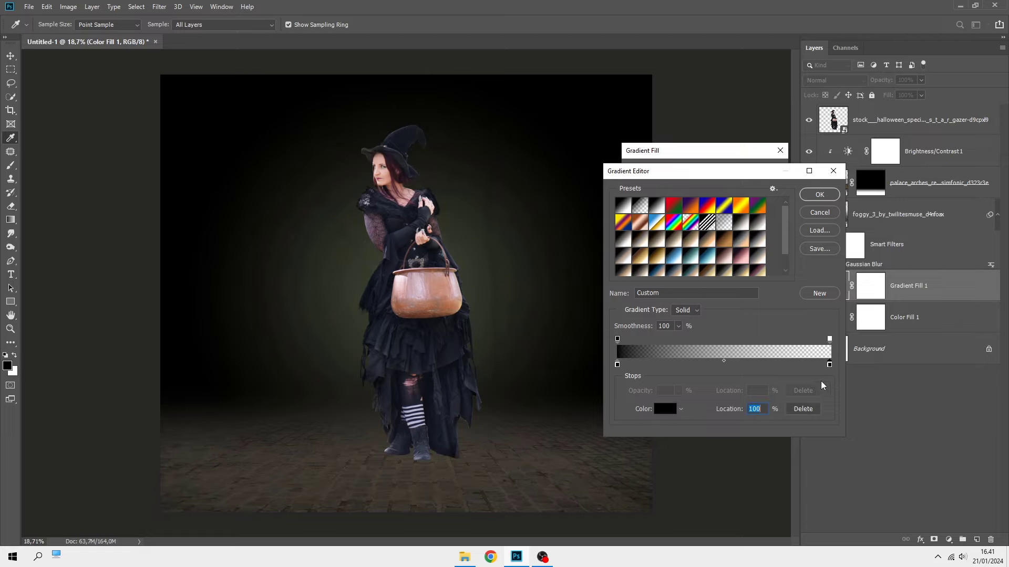
click(617, 366)
click(665, 409)
click(484, 310)
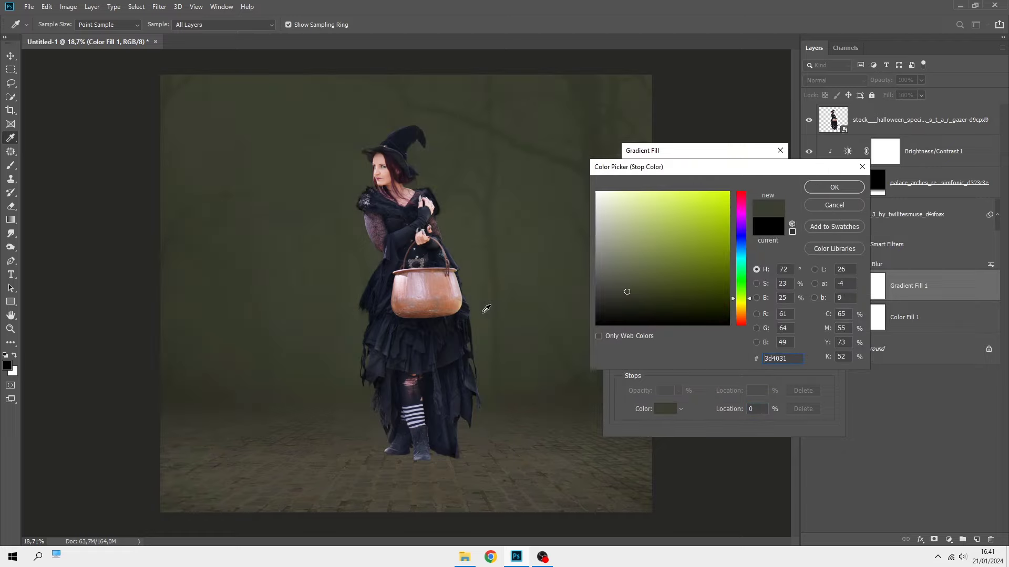
click(473, 233)
click(820, 187)
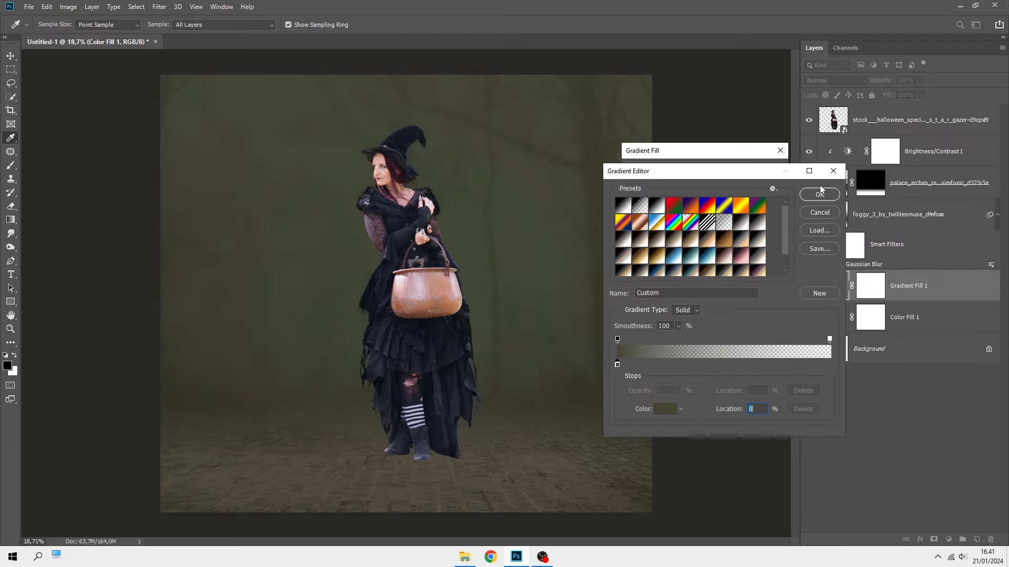
click(817, 196)
- Show Gradient Fill 1 again and blend it in Multiply mode at 48% opacity
click(772, 173)
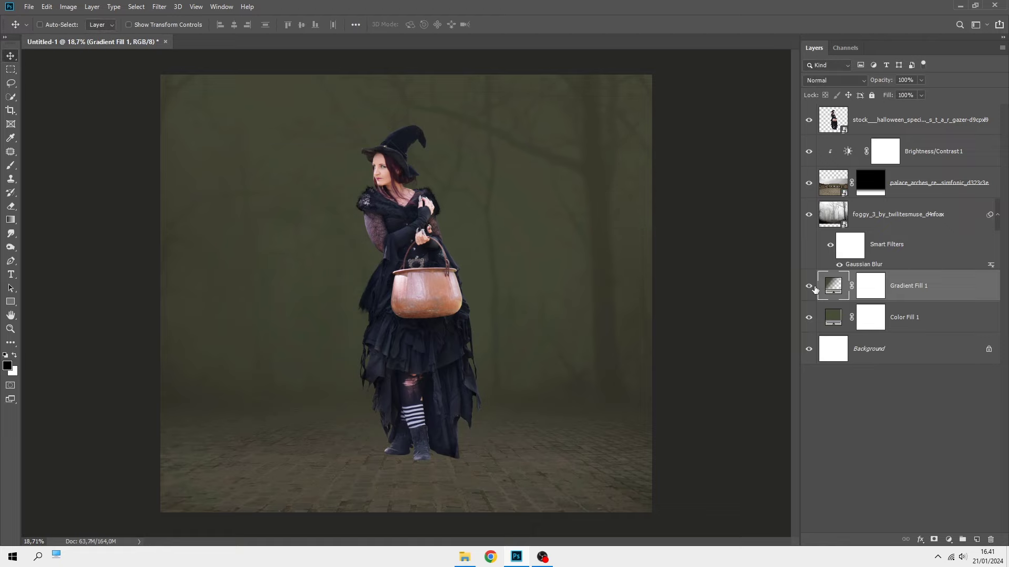
click(811, 288)
click(822, 81)
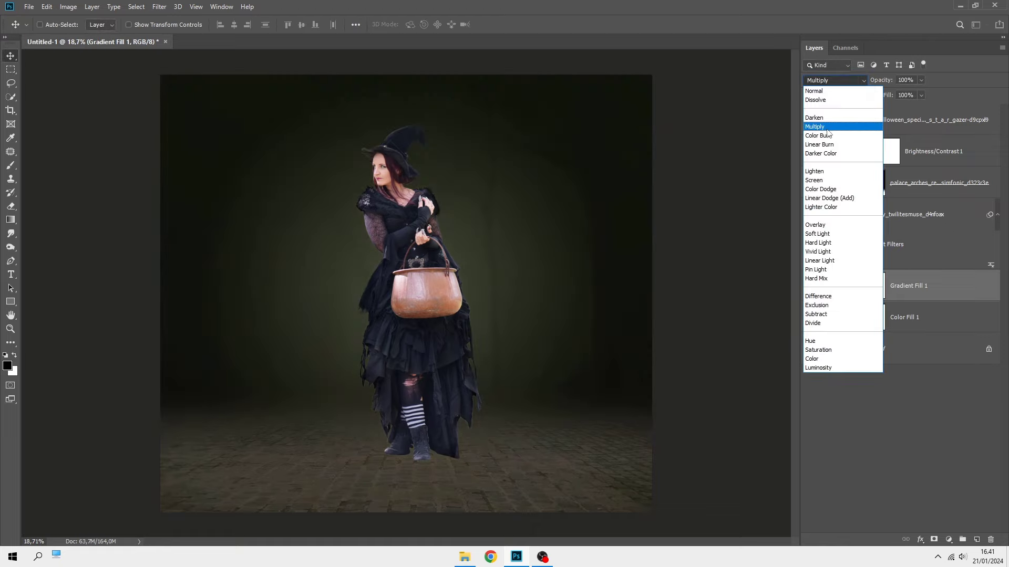
click(828, 128)
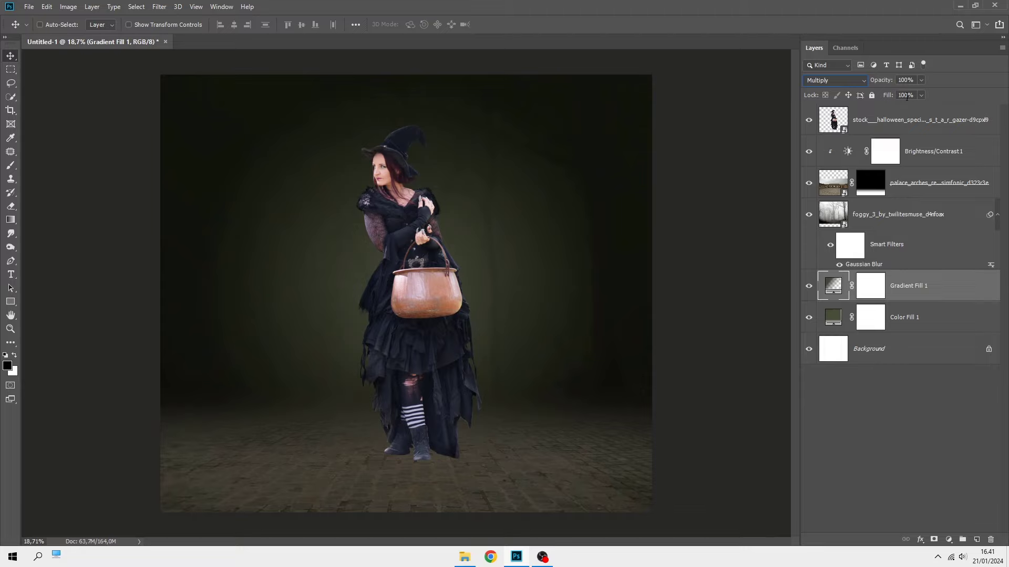
click(921, 80)
click(906, 93)
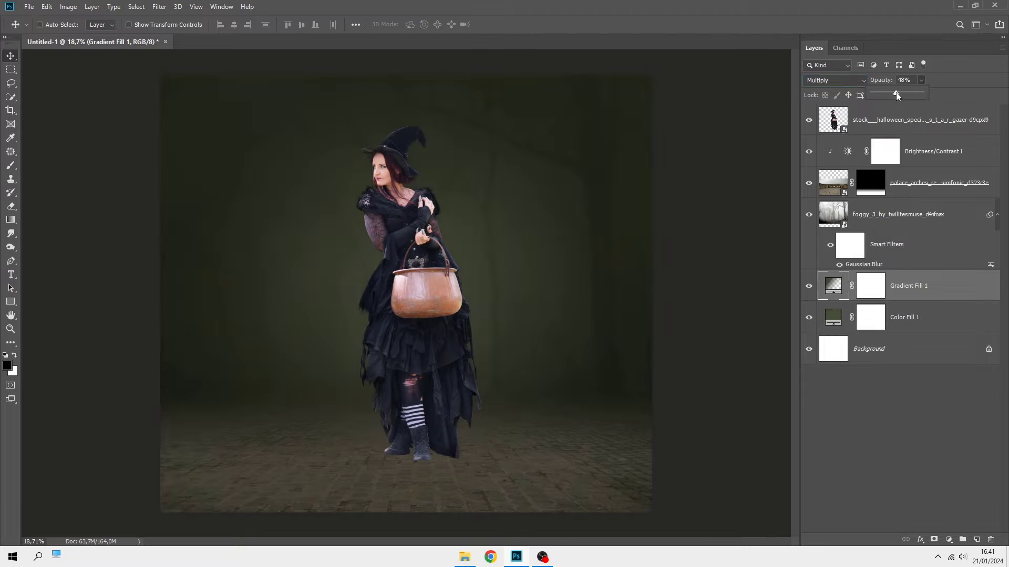
click(911, 287)
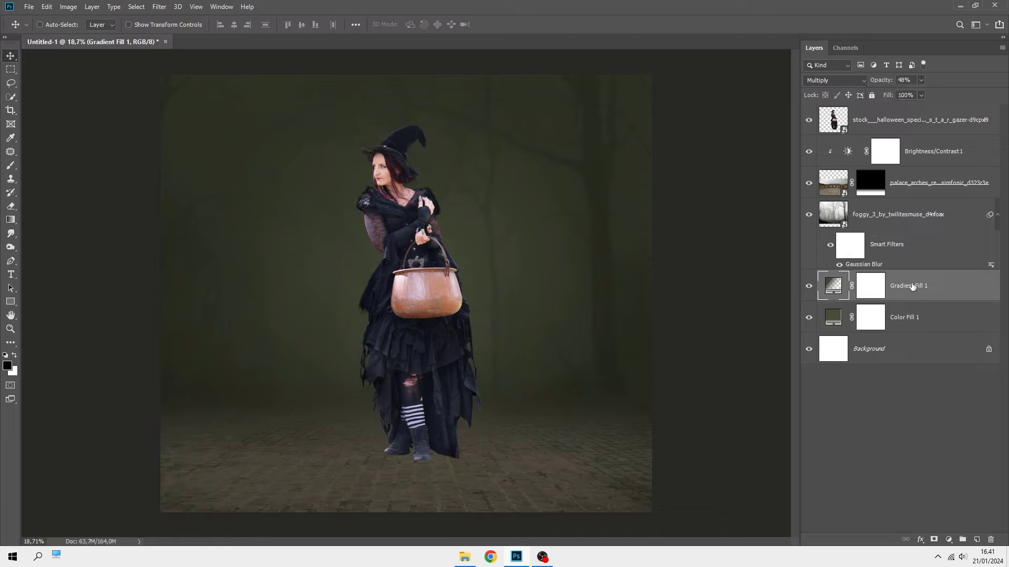
click(908, 218)
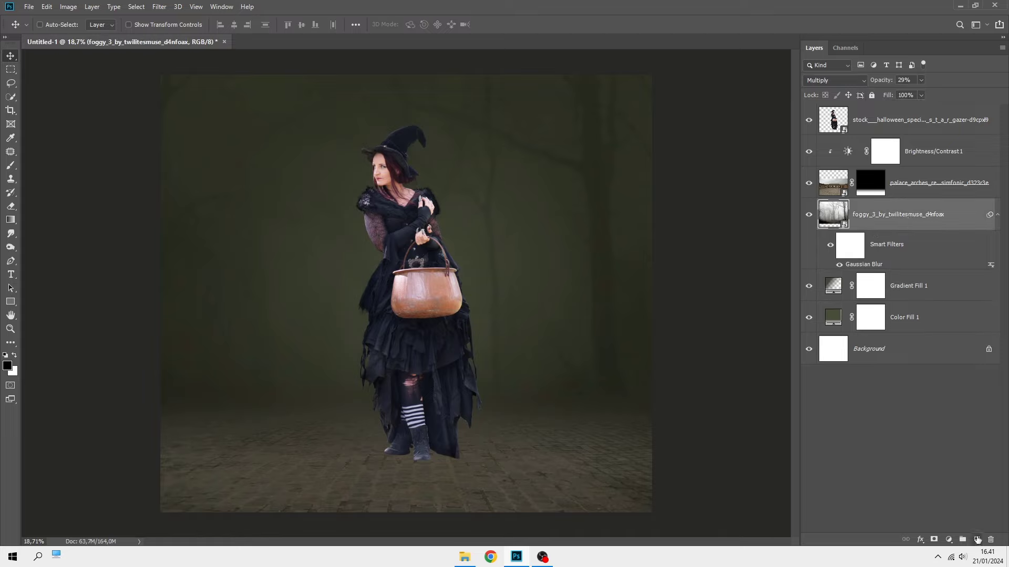
- On a new Layer 1, draw an upward copper-orange #c1703a gradient sampled from the cauldron
click(976, 540)
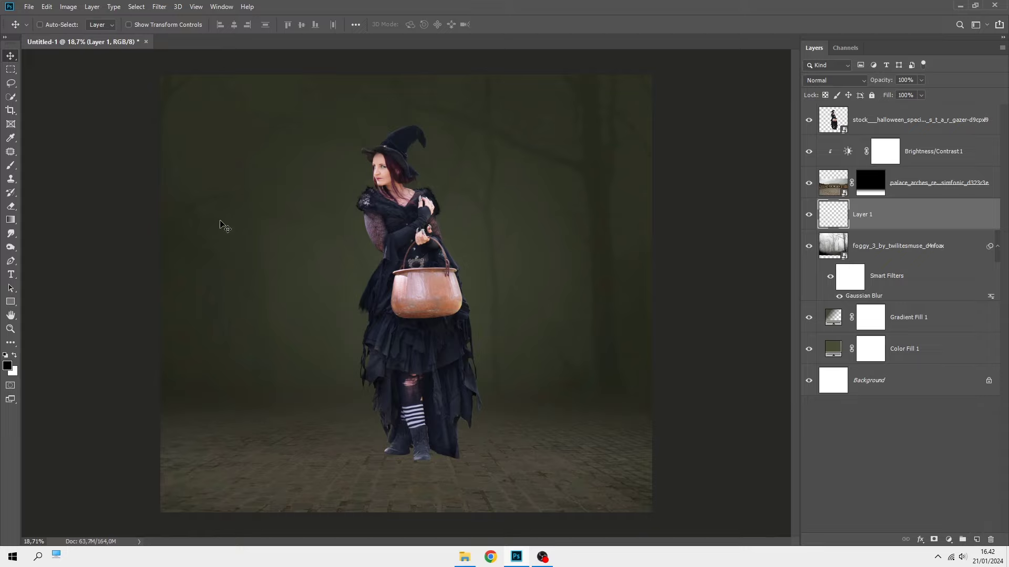
click(10, 220)
click(38, 221)
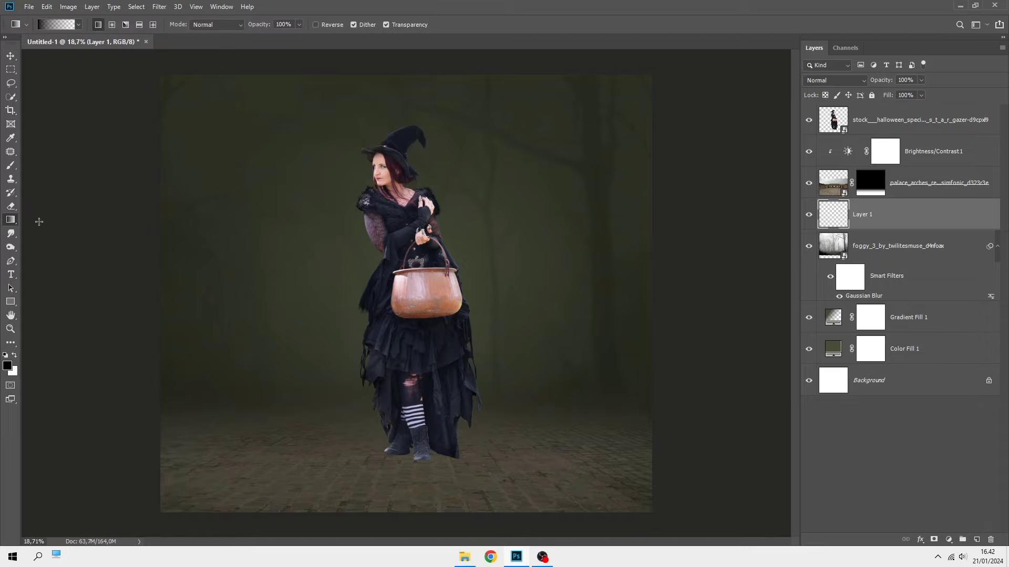
click(7, 366)
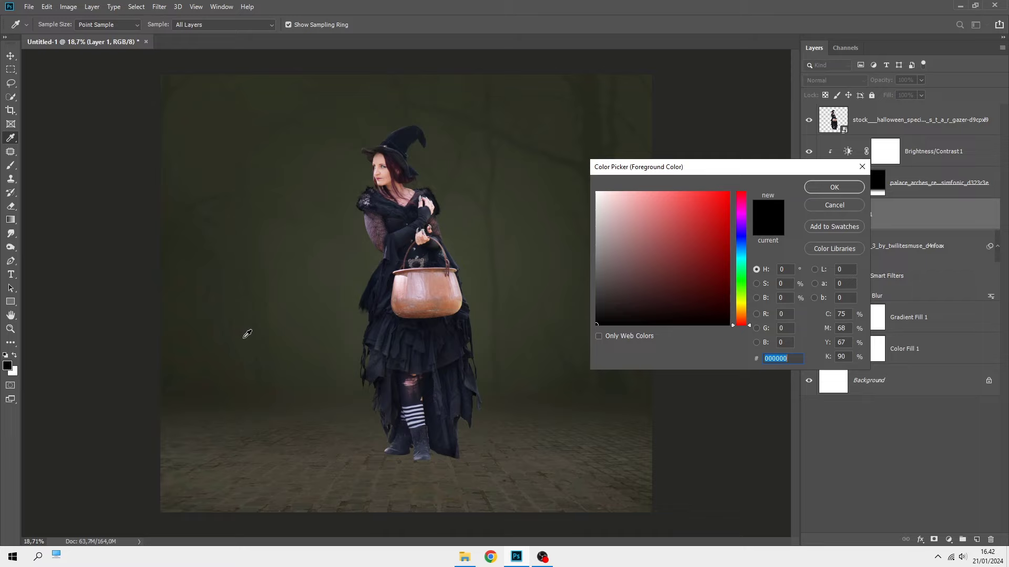
click(451, 302)
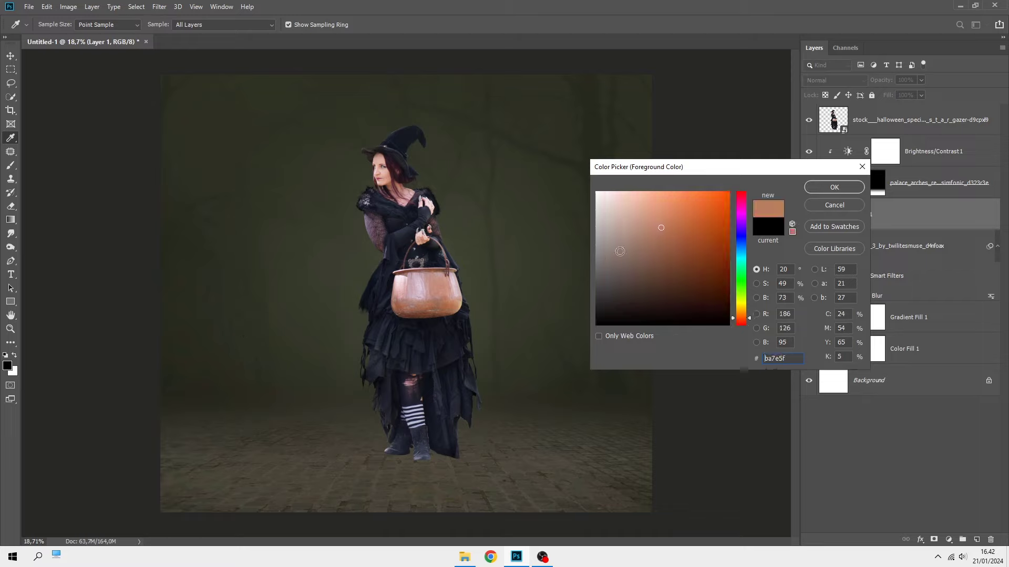
click(689, 225)
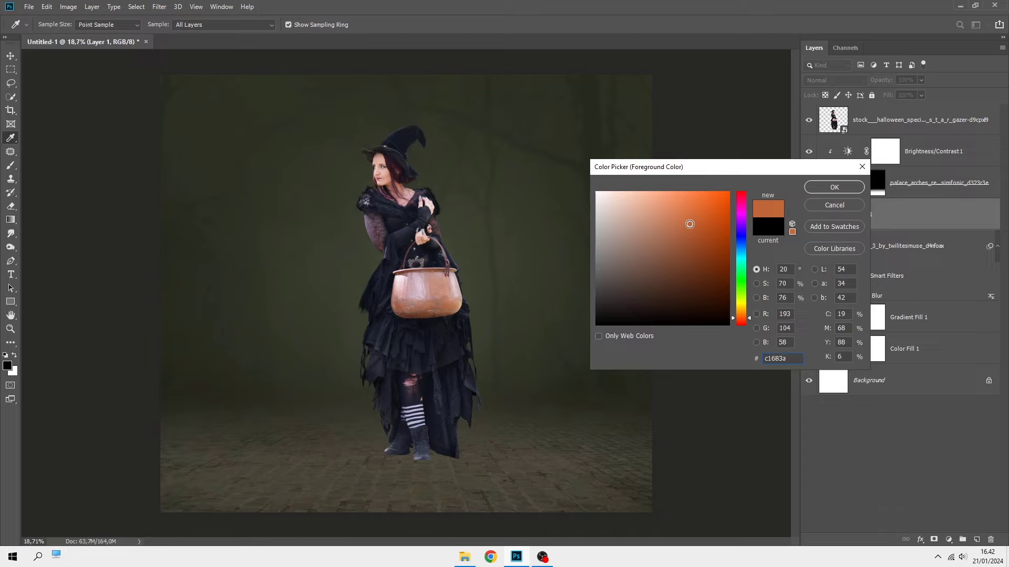
drag(747, 318, 748, 315)
click(812, 192)
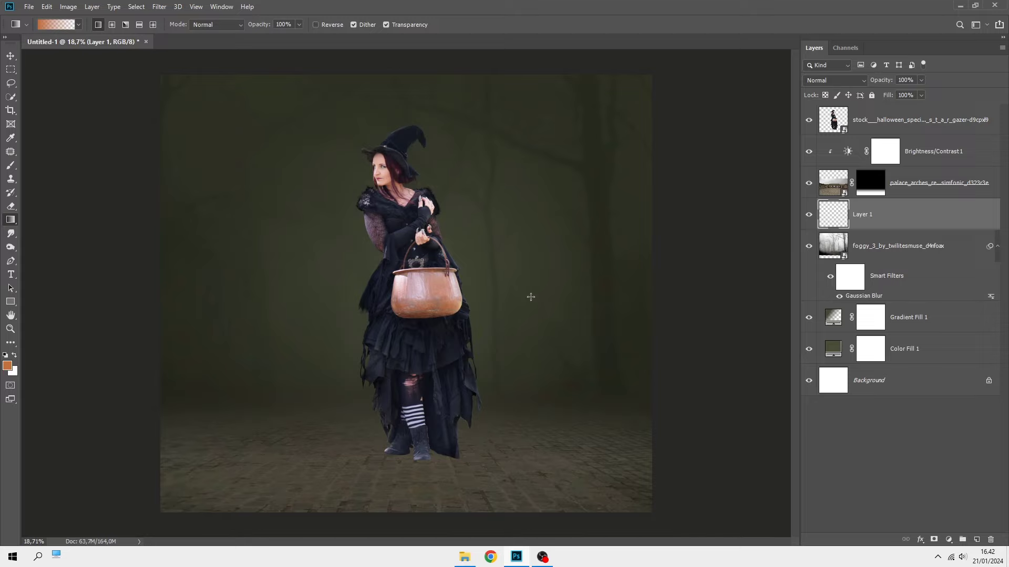
drag(397, 523, 397, 196)
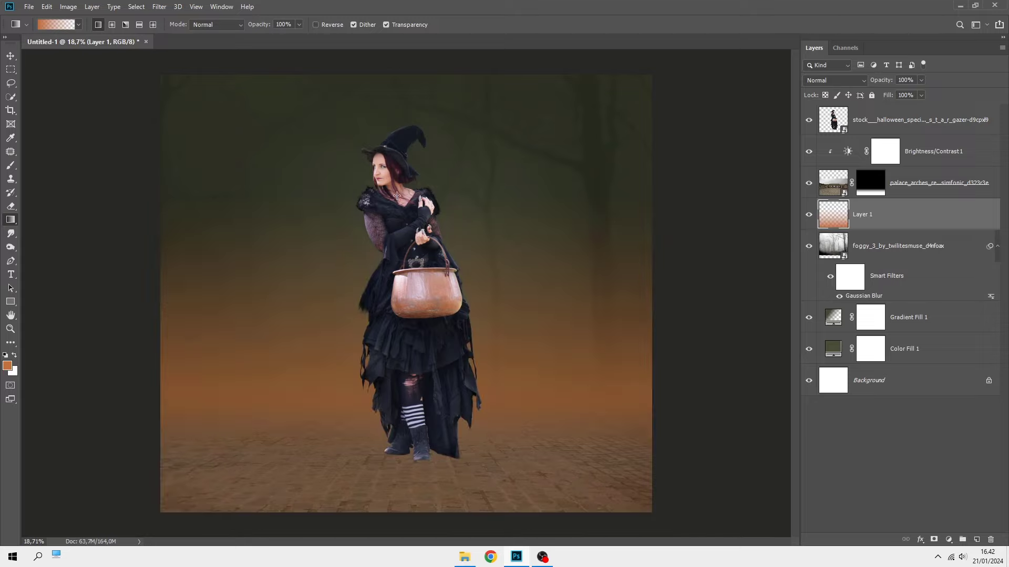
scroll(389, 251, up, 1)
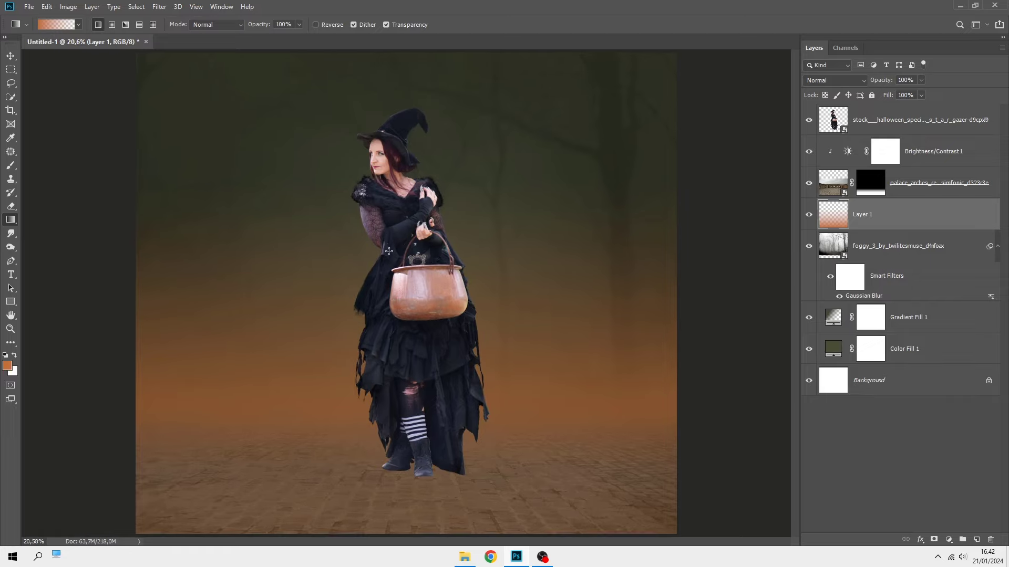
- Set Layer 1 to 50% opacity and squash the gradient down toward the floor
key(v)
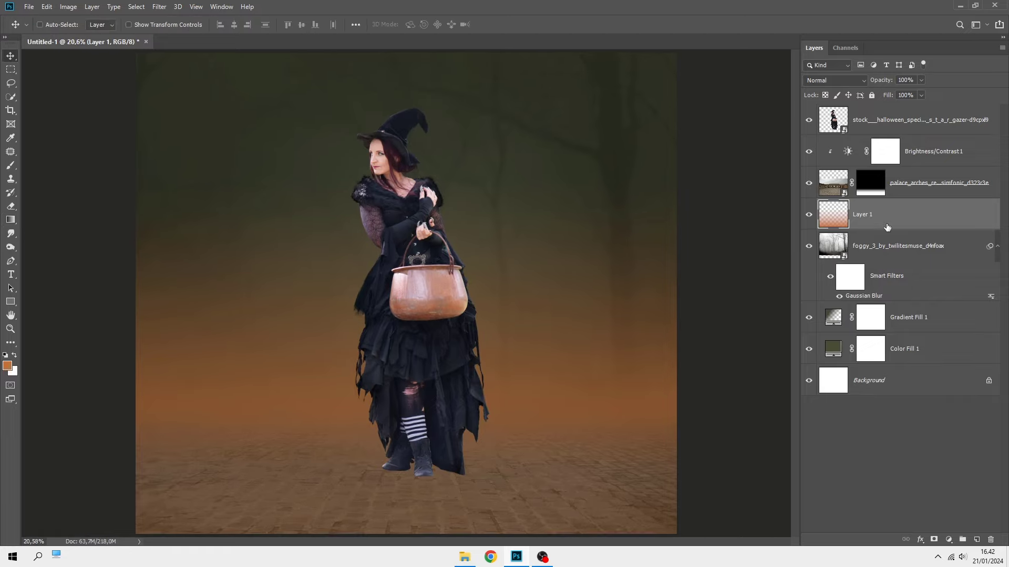
click(921, 80)
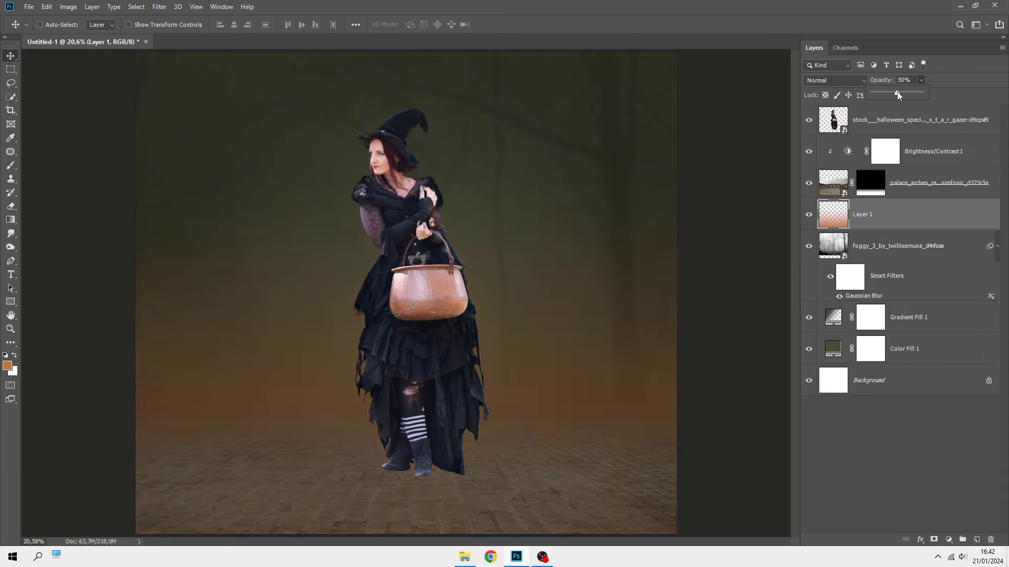
key(ctrl+t)
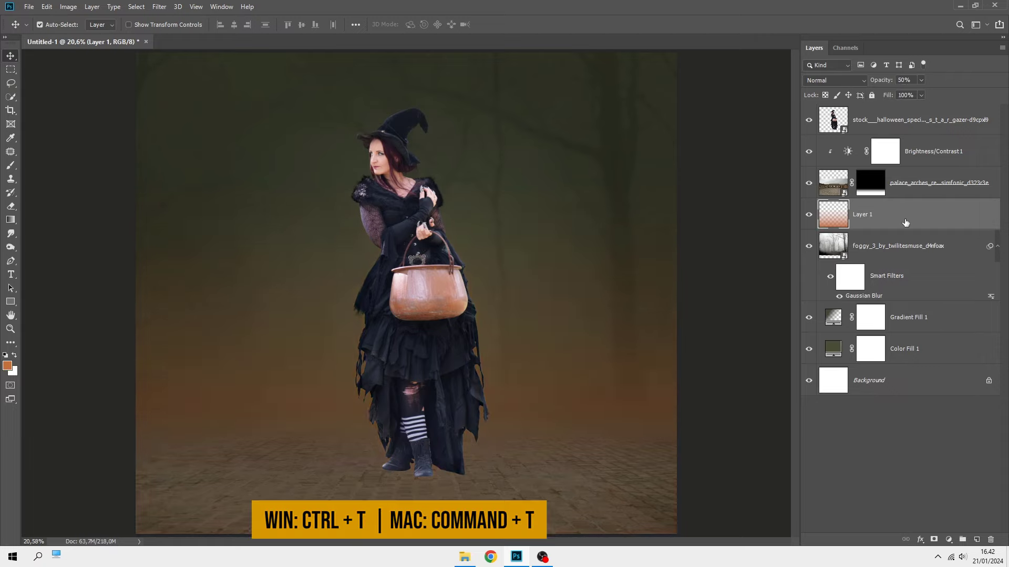
drag(407, 186, 415, 295)
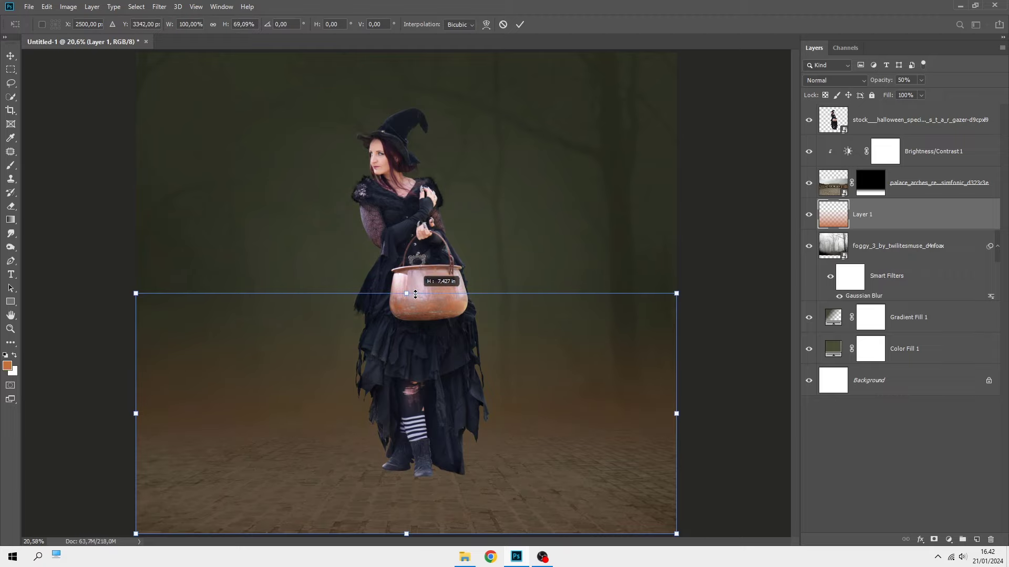
key(Return)
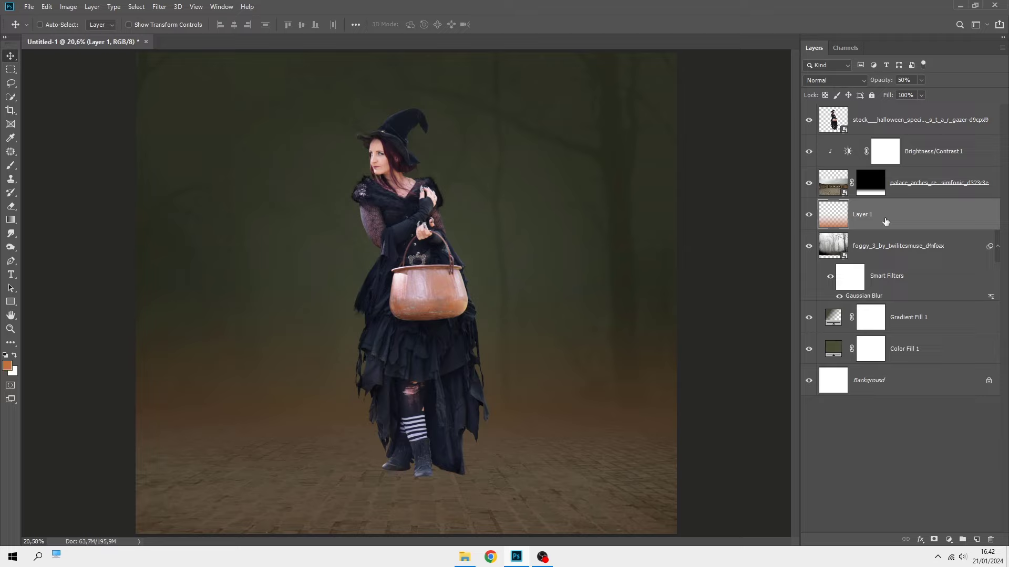
- Add a Levels layer above Brightness/Contrast 1, clipped to the floor, with black input 33
click(917, 155)
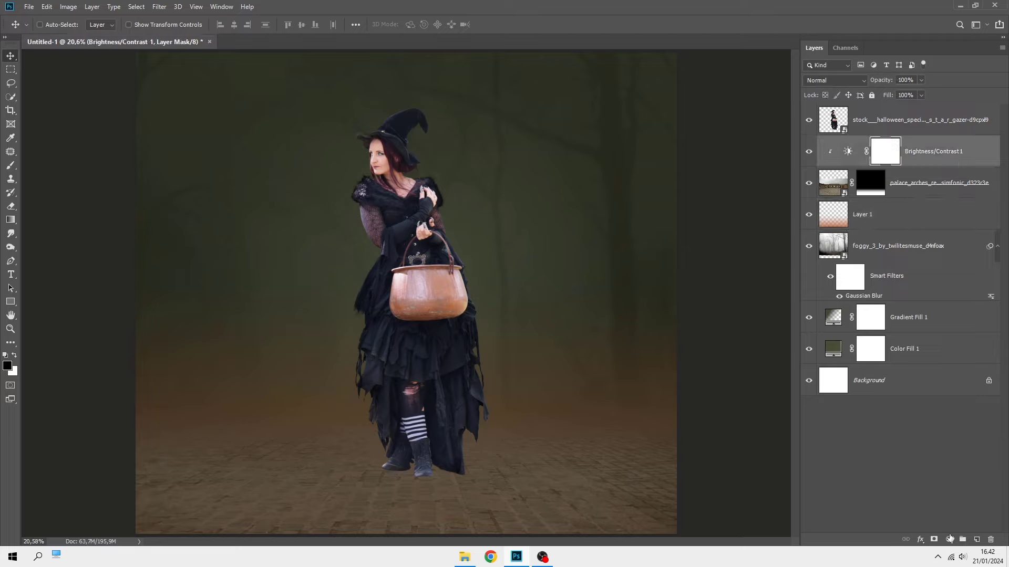
click(949, 540)
click(930, 403)
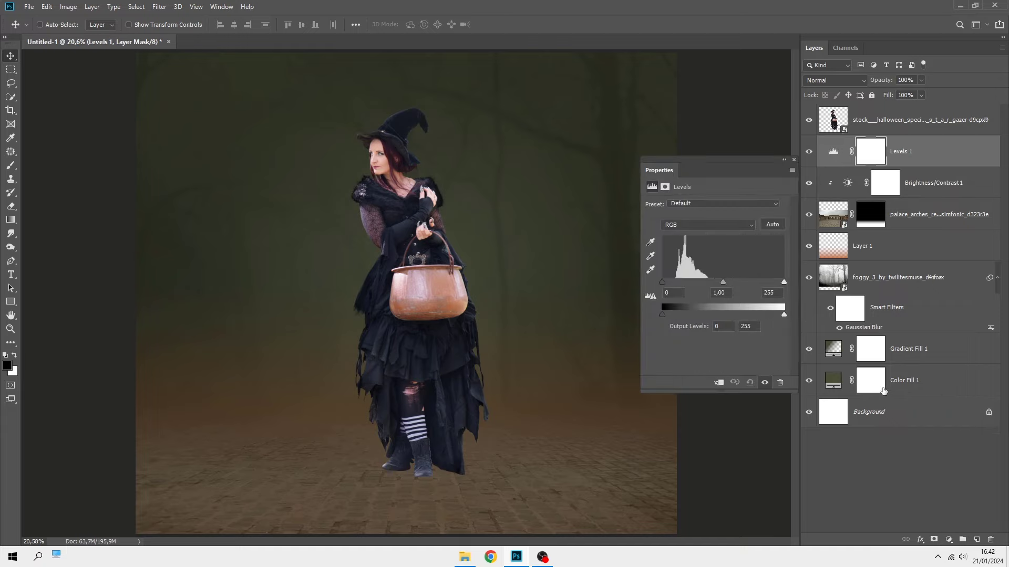
click(720, 384)
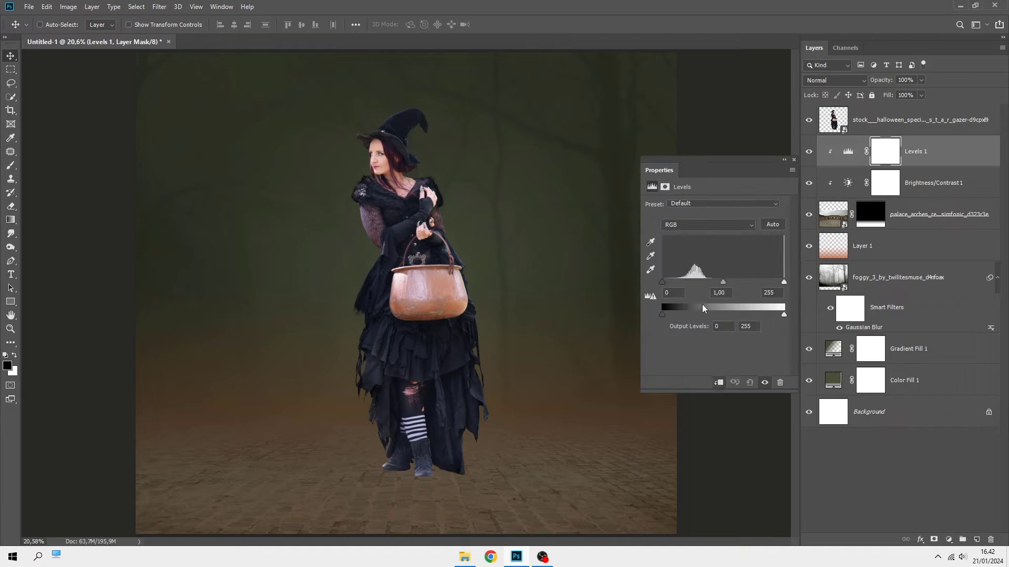
drag(666, 286, 671, 286)
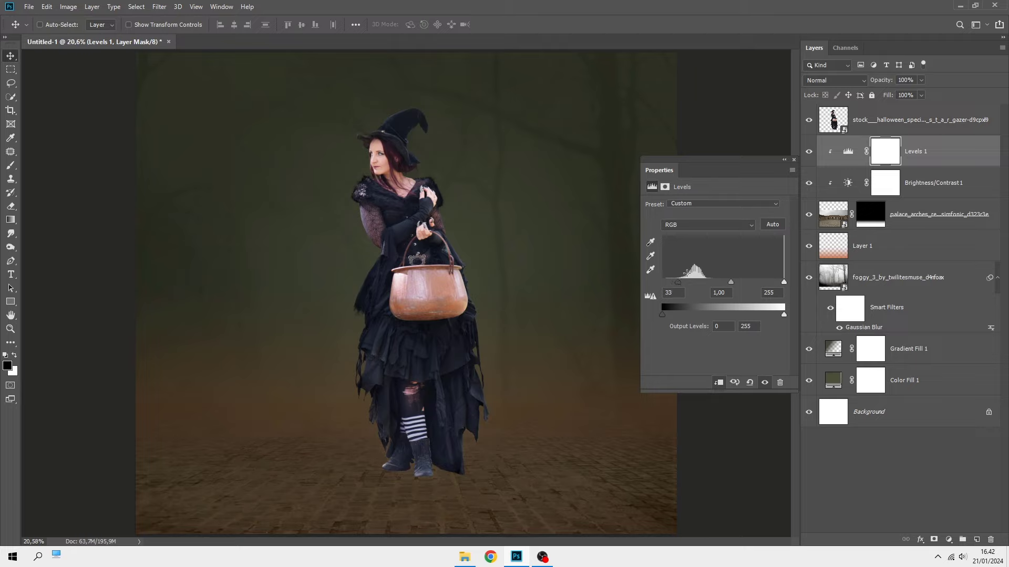
click(794, 161)
click(939, 157)
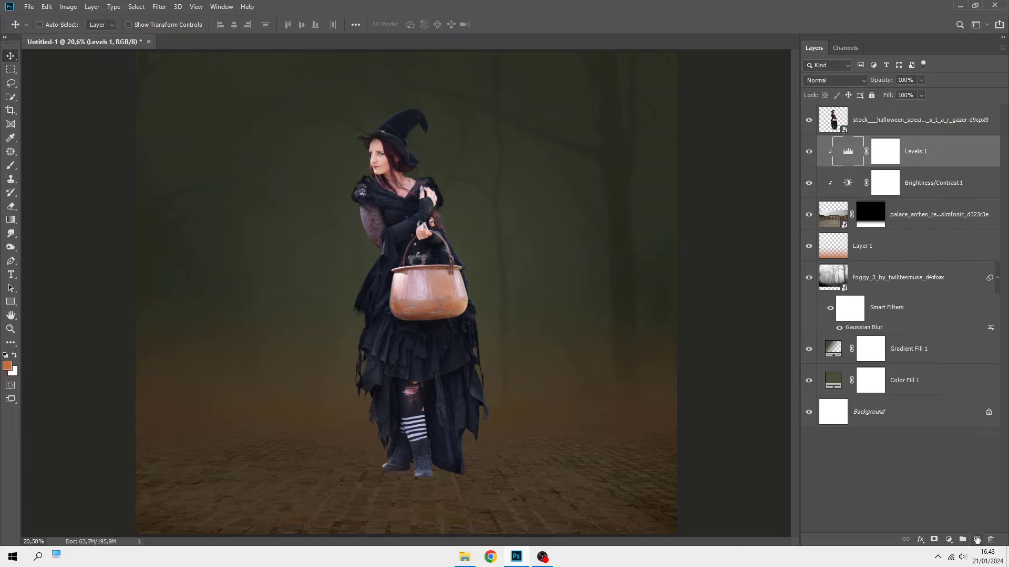
- Add a new empty layer named 'shadow'
click(976, 539)
double_click(862, 151)
text(shadow)
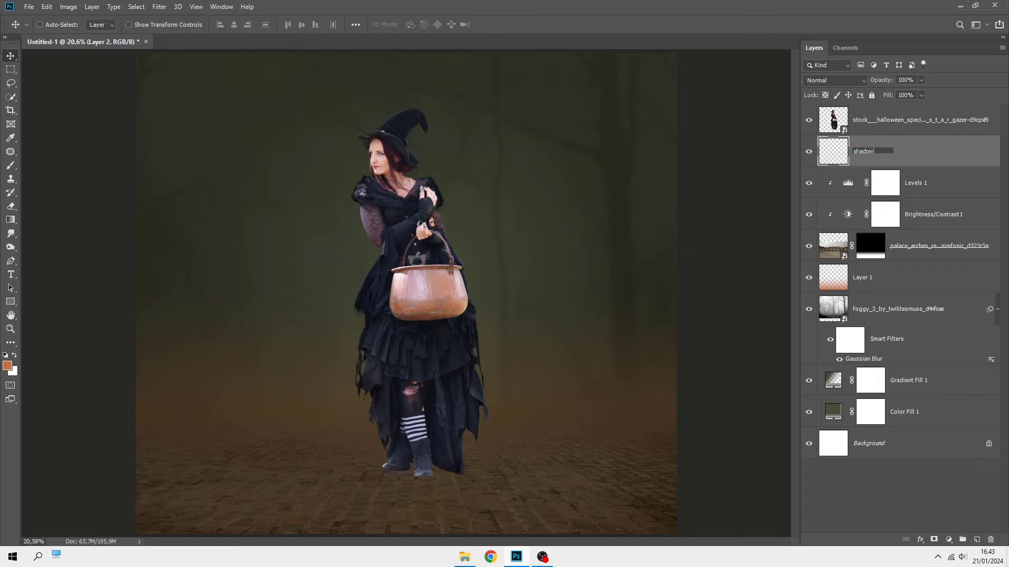
key(Return)
- Set up a soft round black brush at 36 px and 100% opacity
right_click(11, 166)
click(53, 167)
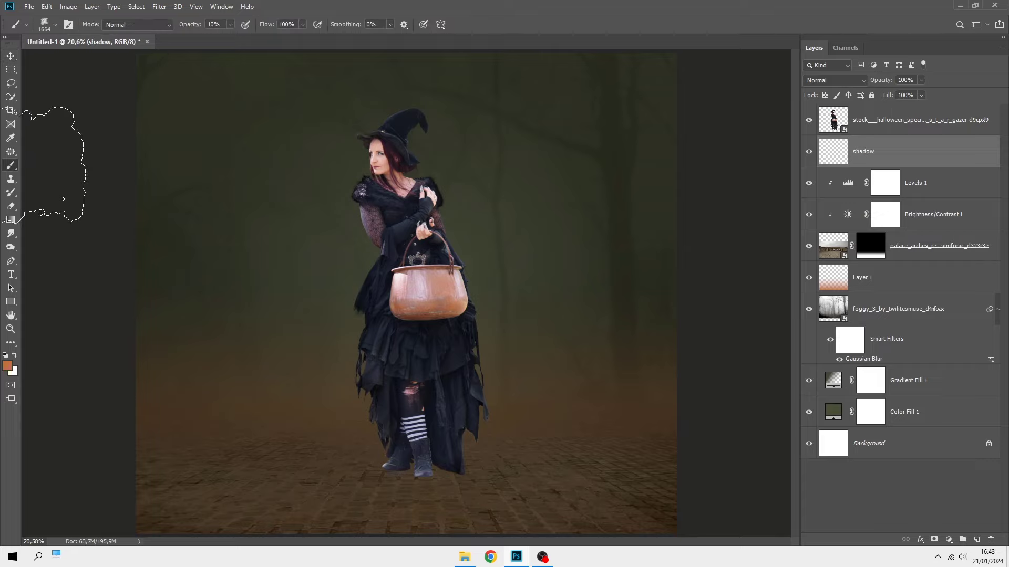
click(8, 356)
right_click(191, 257)
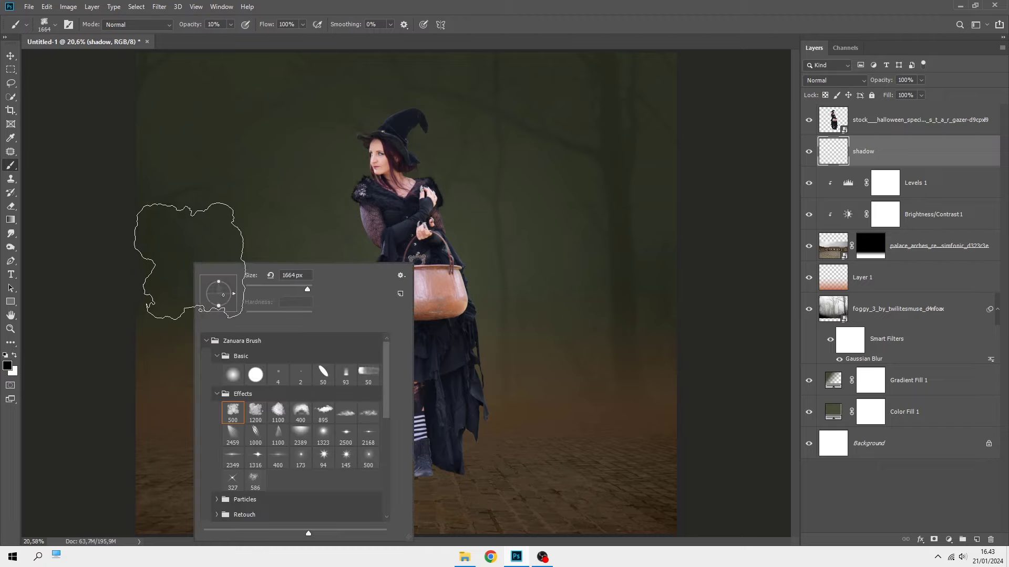
click(258, 289)
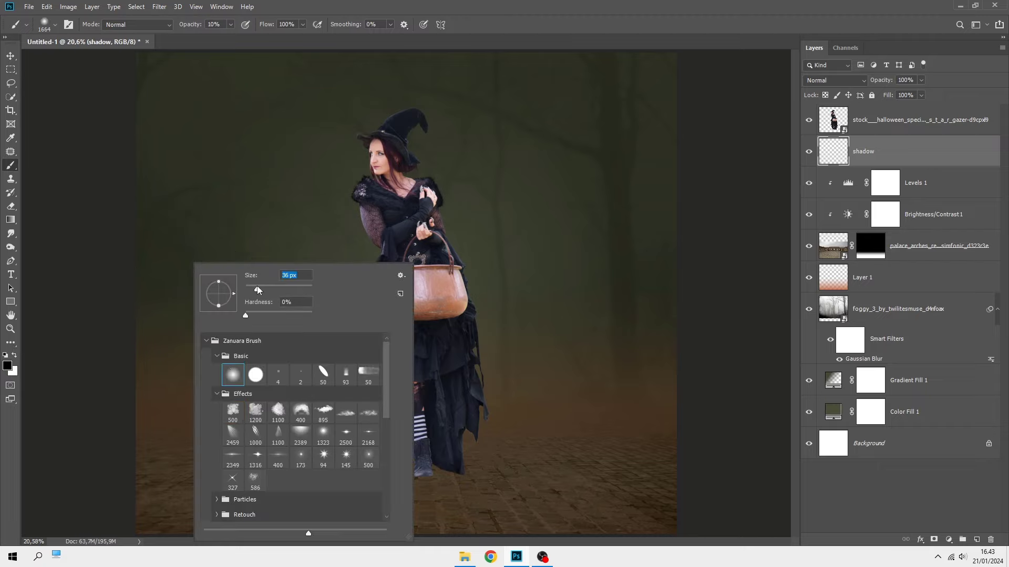
click(230, 24)
drag(234, 38, 290, 41)
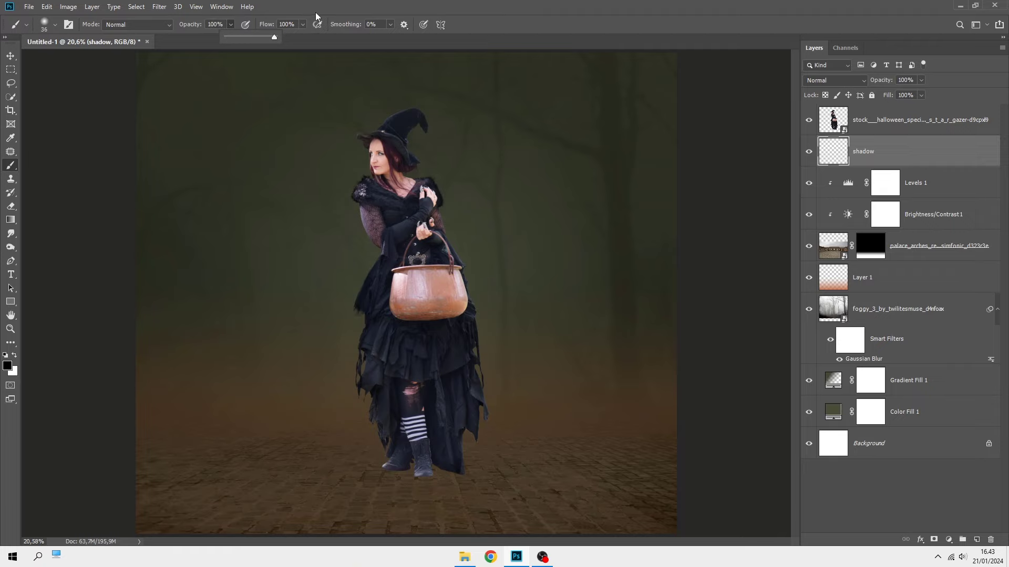
- Paint black shadow strokes with a ~51 px brush between the boots and cloak hem
scroll(420, 455, up, 3)
scroll(420, 455, up, 3)
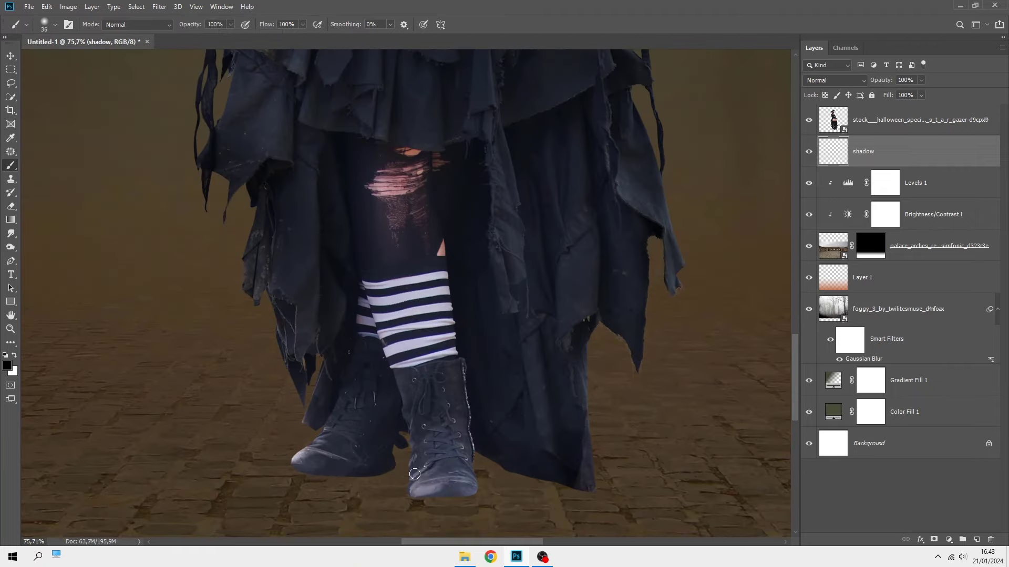
scroll(399, 449, up, 2)
drag(335, 406, 388, 393)
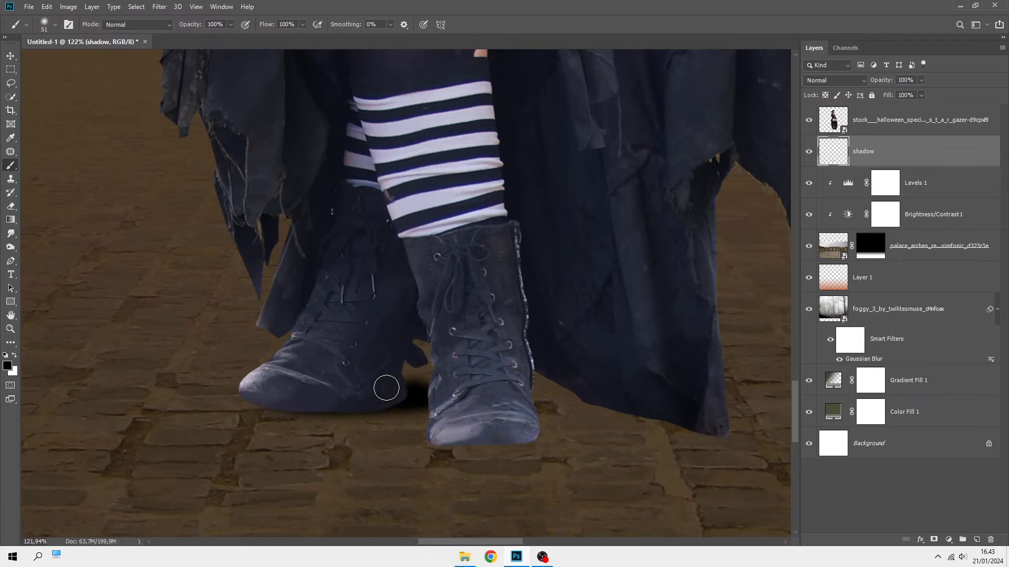
drag(385, 387, 416, 383)
drag(479, 379, 395, 350)
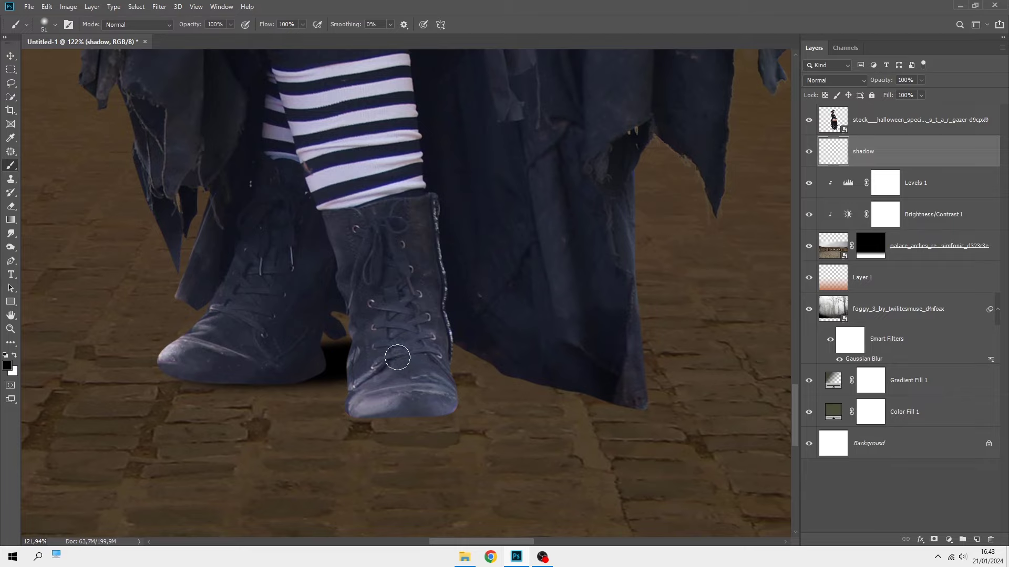
drag(368, 407, 435, 385)
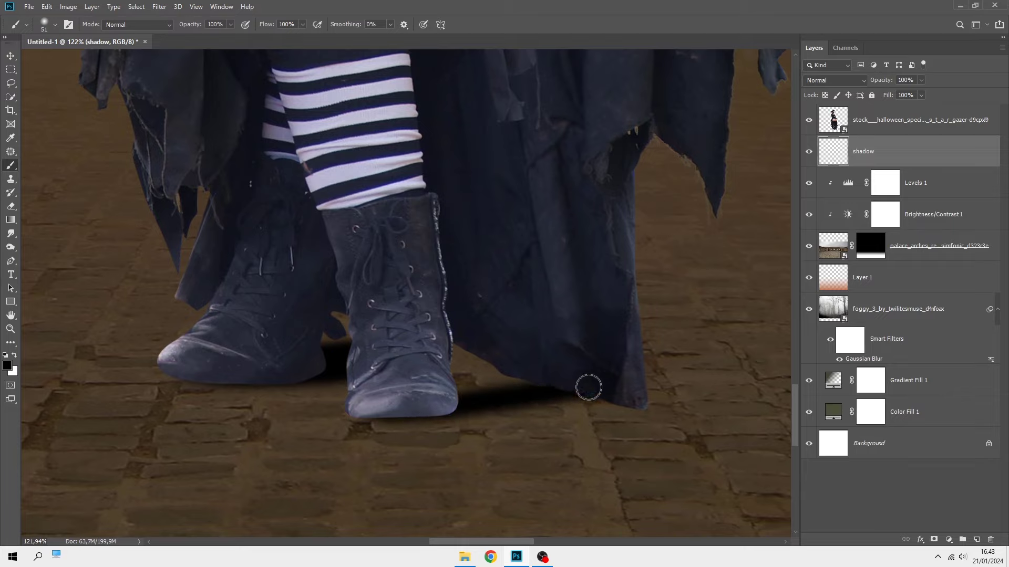
drag(599, 378, 437, 371)
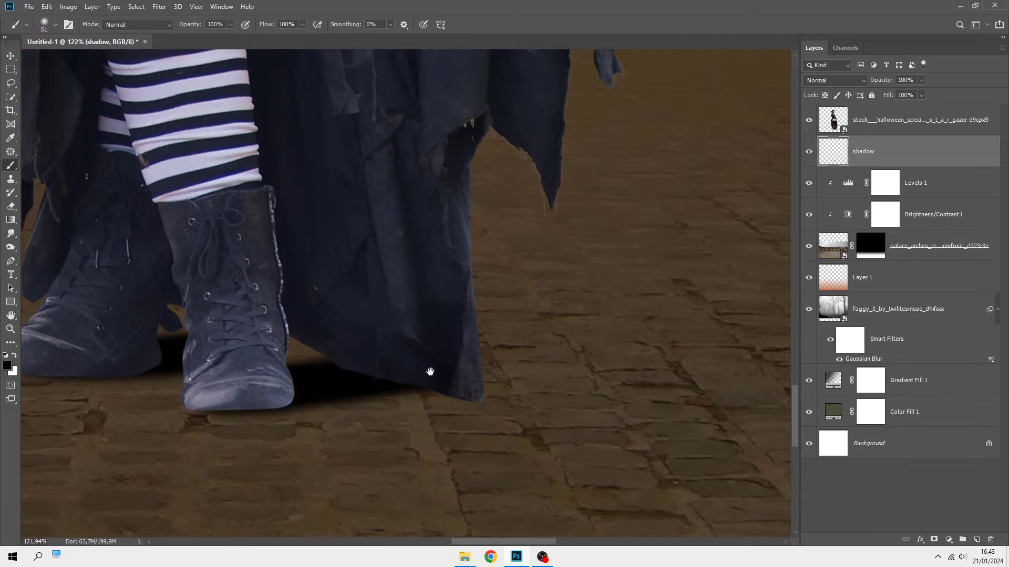
- Soften the shadow under the boot and hem with a large 30% Eraser
click(11, 206)
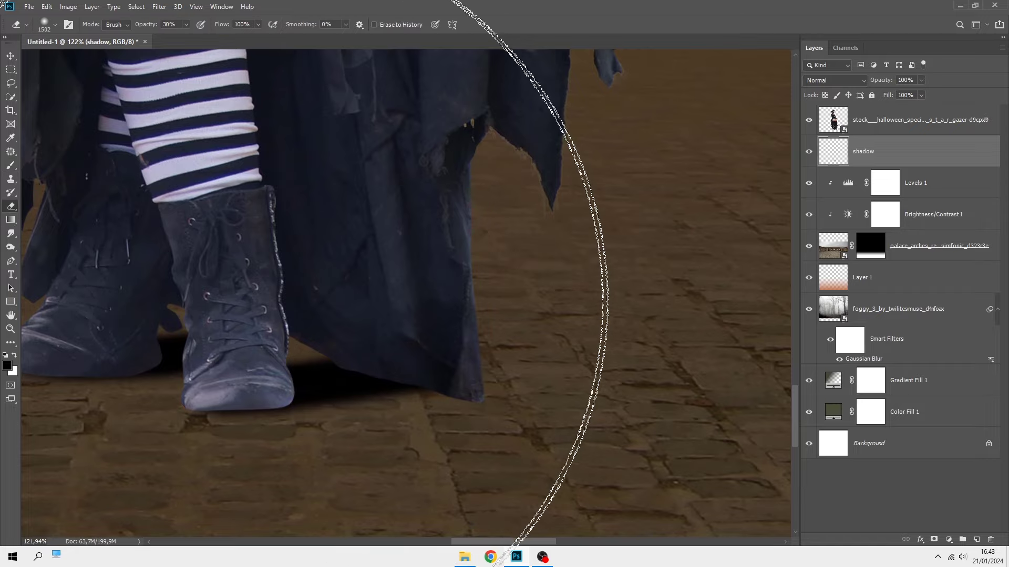
right_click(282, 310)
click(319, 293)
click(192, 302)
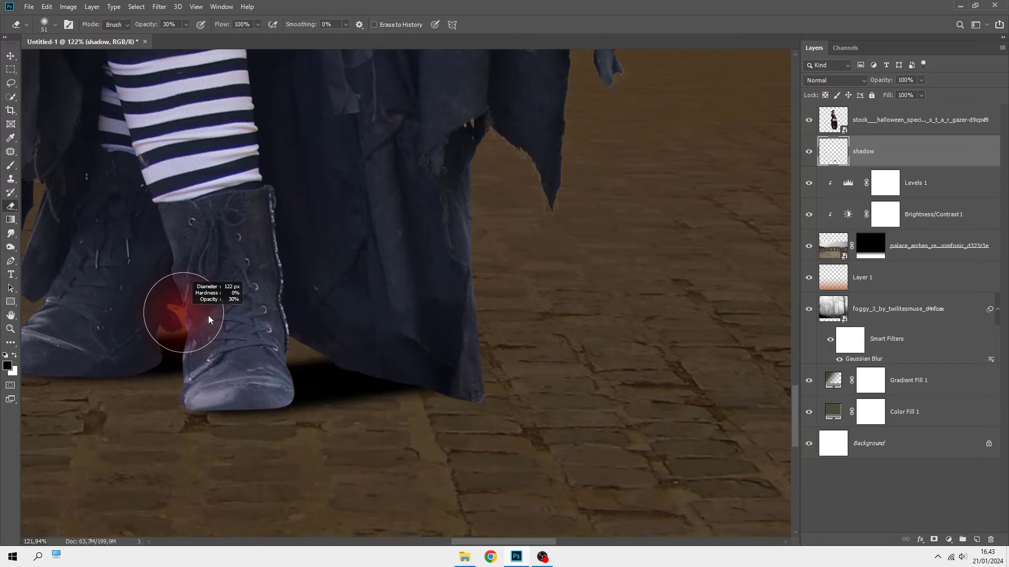
mouse_move(203, 318)
mouse_down()
mouse_move(350, 312)
mouse_move(349, 327)
mouse_up()
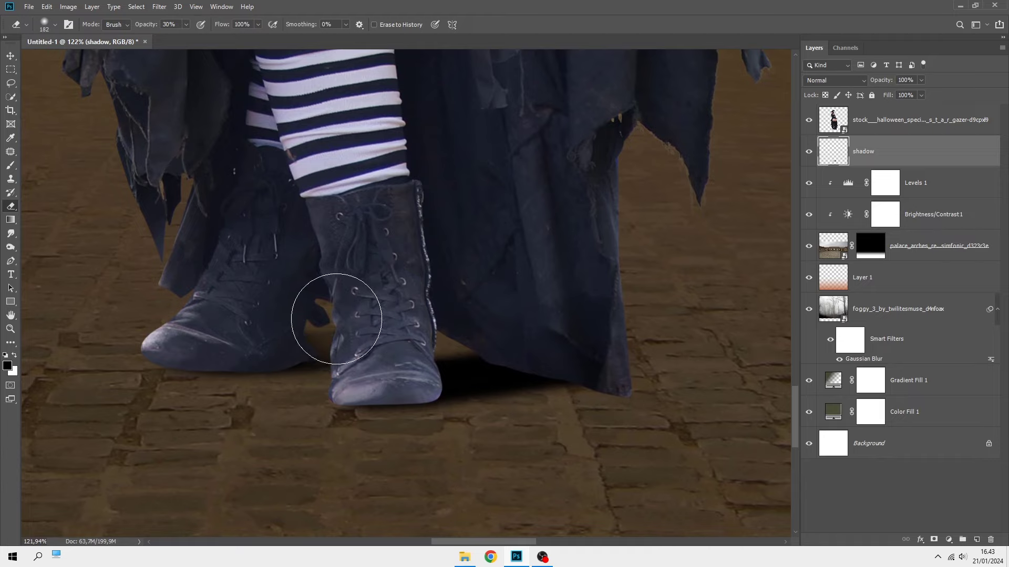
drag(547, 353, 533, 334)
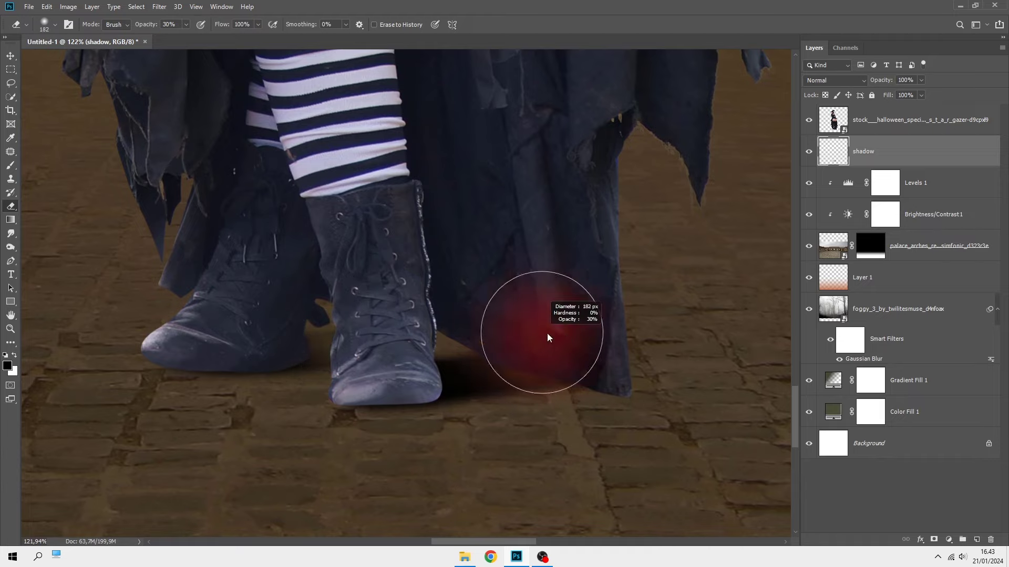
drag(462, 316, 480, 354)
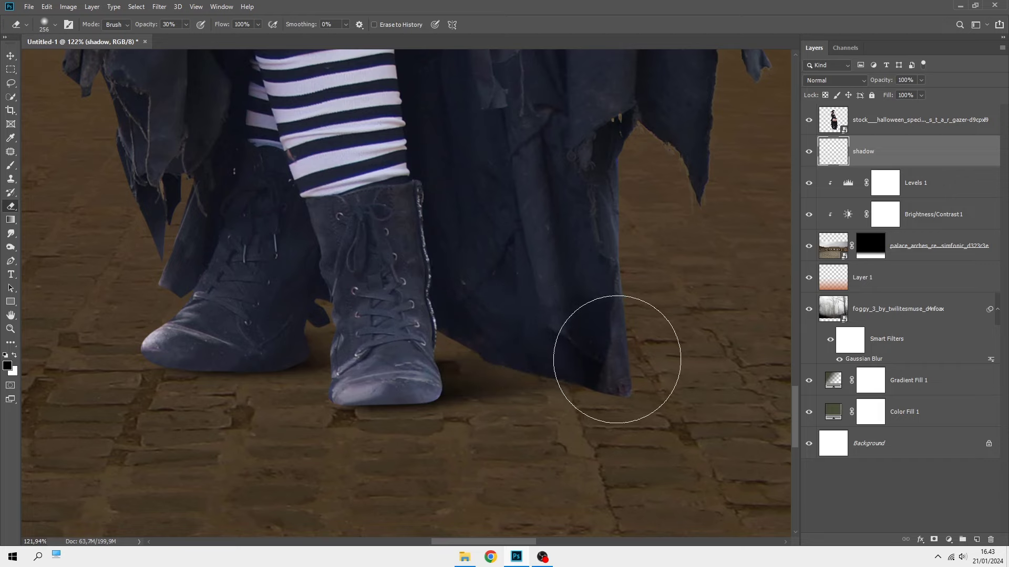
mouse_move(615, 360)
mouse_down()
mouse_move(457, 338)
mouse_move(376, 388)
mouse_move(580, 361)
mouse_up()
- Paint a thick black shadow right of the hem, then erase its tip to lighten it
click(10, 165)
scroll(377, 387, down, 3)
mouse_move(359, 368)
mouse_down()
mouse_move(471, 340)
mouse_move(551, 366)
mouse_up()
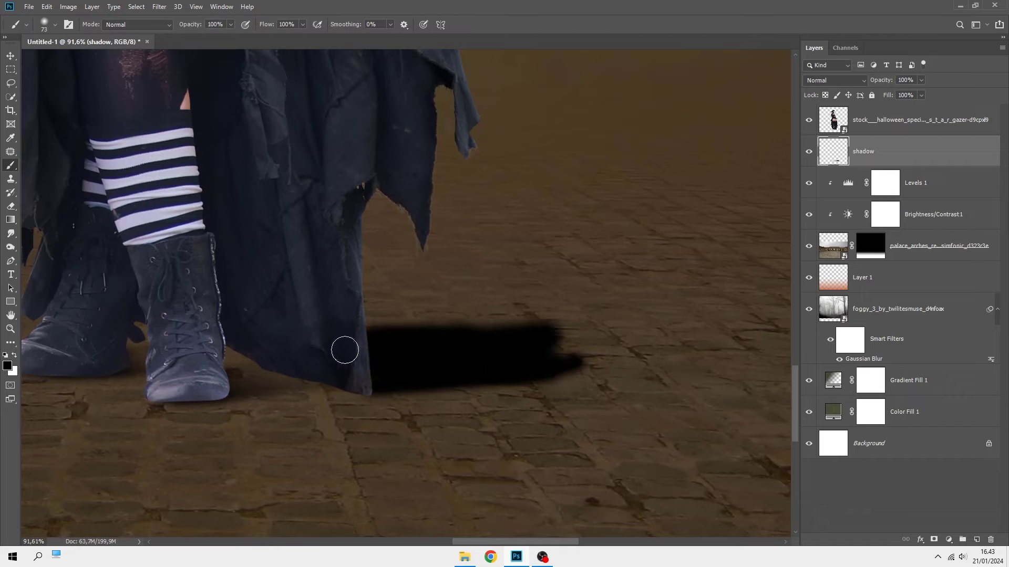
key(e)
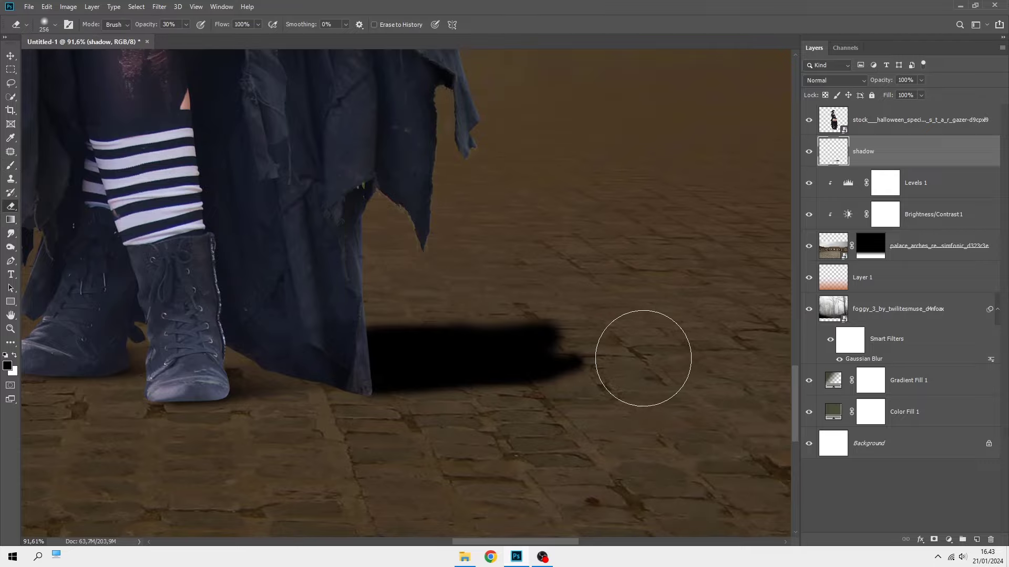
drag(642, 355, 563, 326)
scroll(442, 277, down, 1)
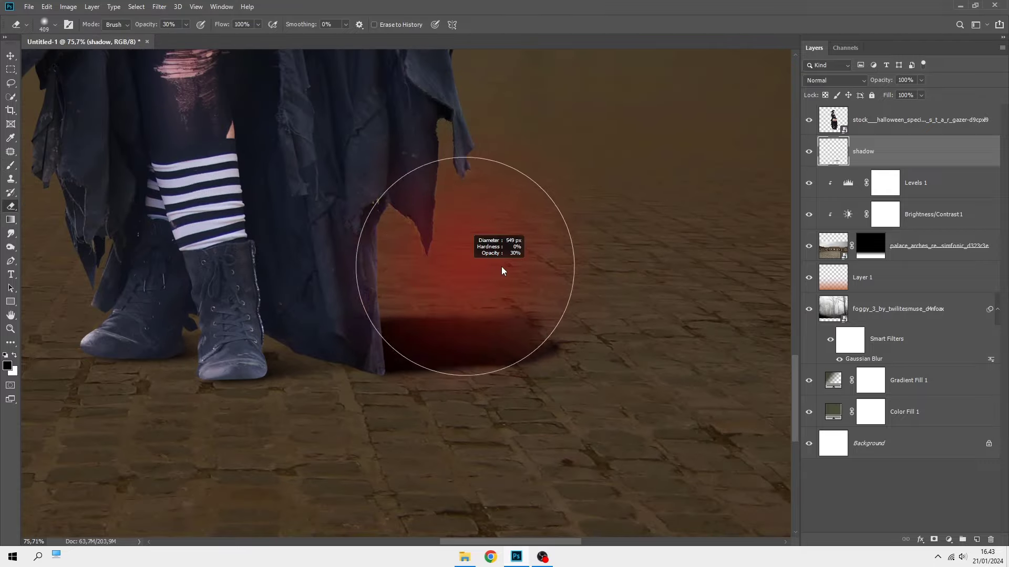
mouse_move(491, 284)
mouse_down()
mouse_move(400, 246)
mouse_move(551, 326)
mouse_up()
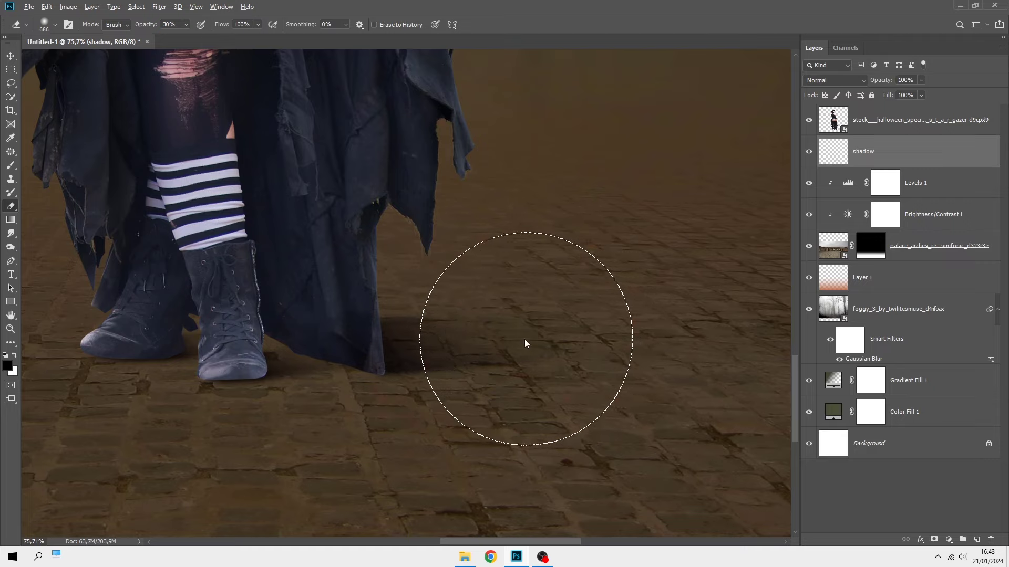
scroll(585, 334, down, 4)
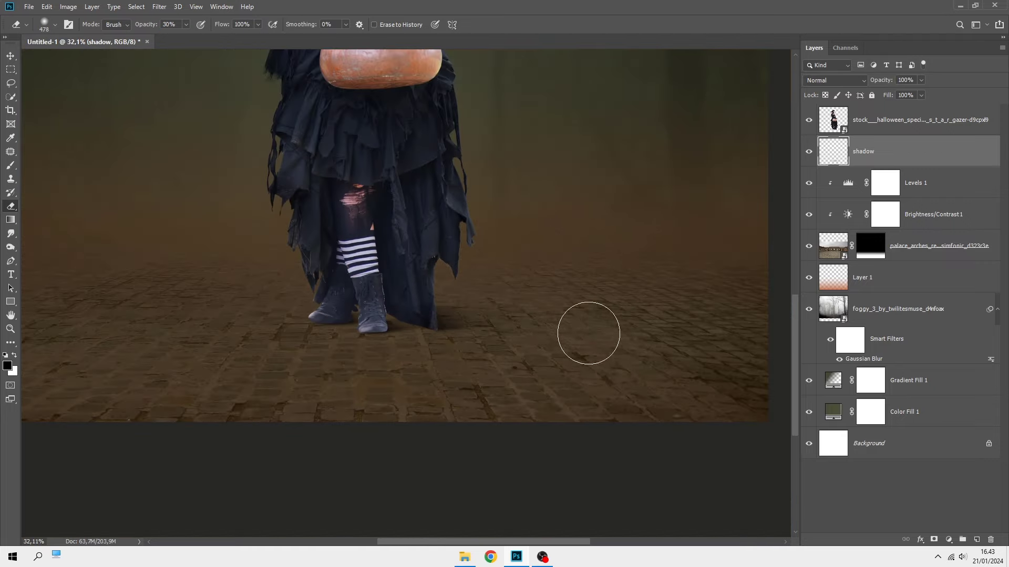
scroll(559, 422, down, 1)
scroll(486, 428, up, 2)
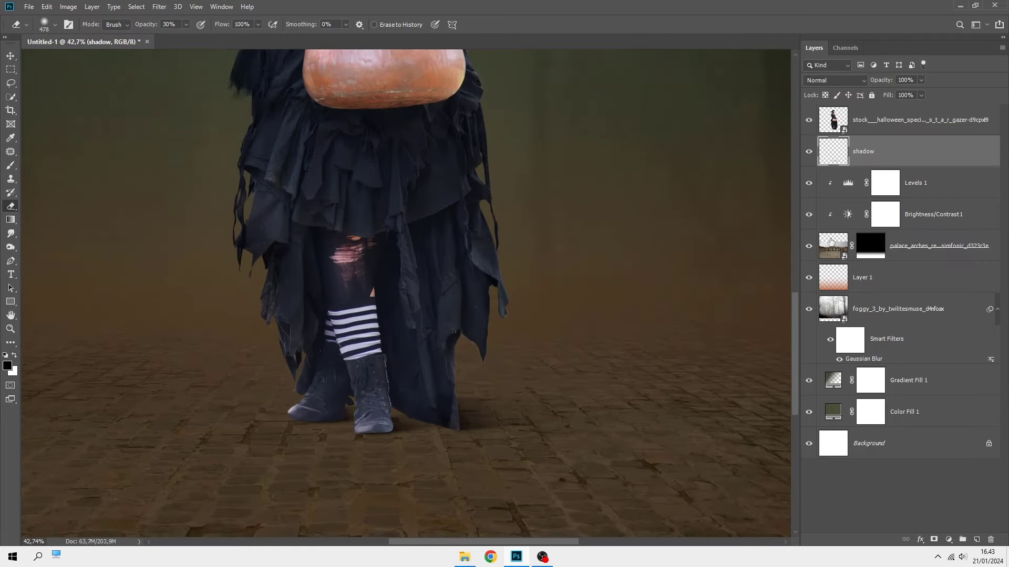
- Add a new Layer 2 above shadow and paint a black shadow band at the hem
click(976, 540)
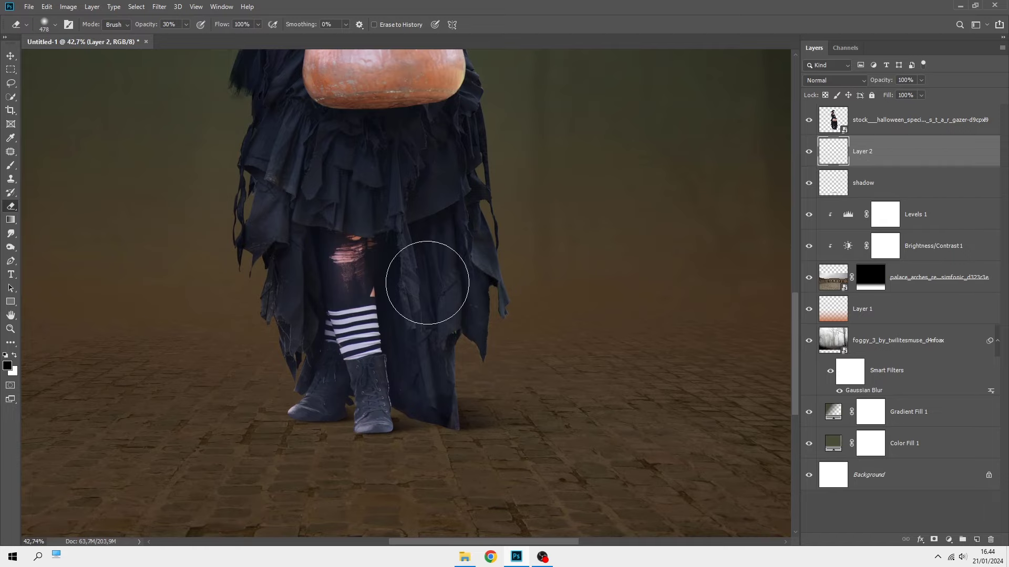
key(b)
mouse_move(341, 405)
mouse_down()
mouse_move(272, 357)
mouse_move(366, 385)
mouse_move(321, 387)
mouse_move(466, 383)
mouse_move(511, 368)
mouse_move(451, 367)
mouse_move(601, 352)
mouse_move(321, 357)
mouse_up()
scroll(273, 368, up, 1)
scroll(499, 362, down, 2)
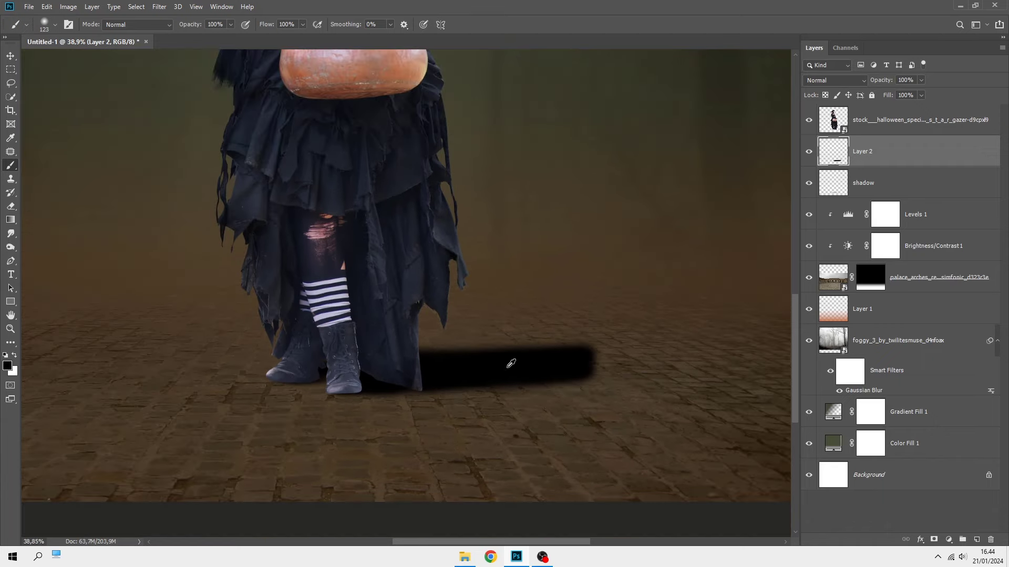
- Fade the right end of the Layer 2 shadow with a much larger soft Eraser
click(11, 206)
key(bracketright)
key(bracketright)
key(bracketright)
drag(683, 322, 551, 320)
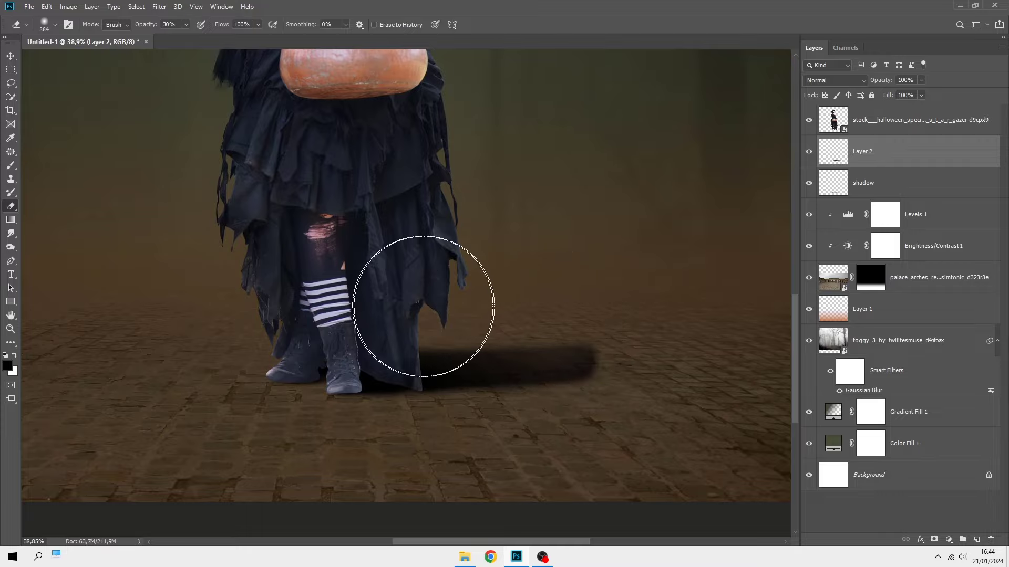
scroll(552, 326, down, 2)
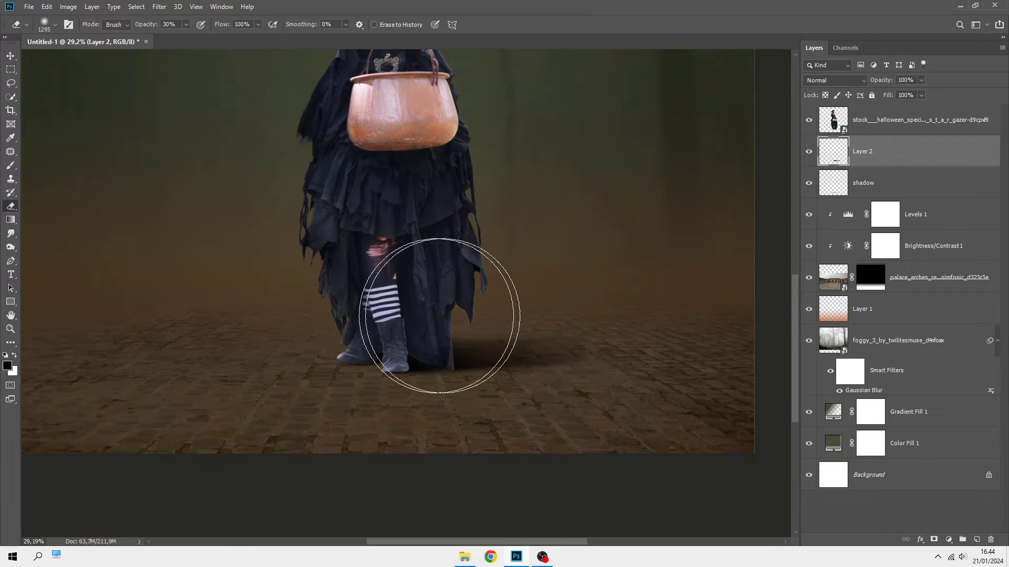
drag(499, 342, 598, 331)
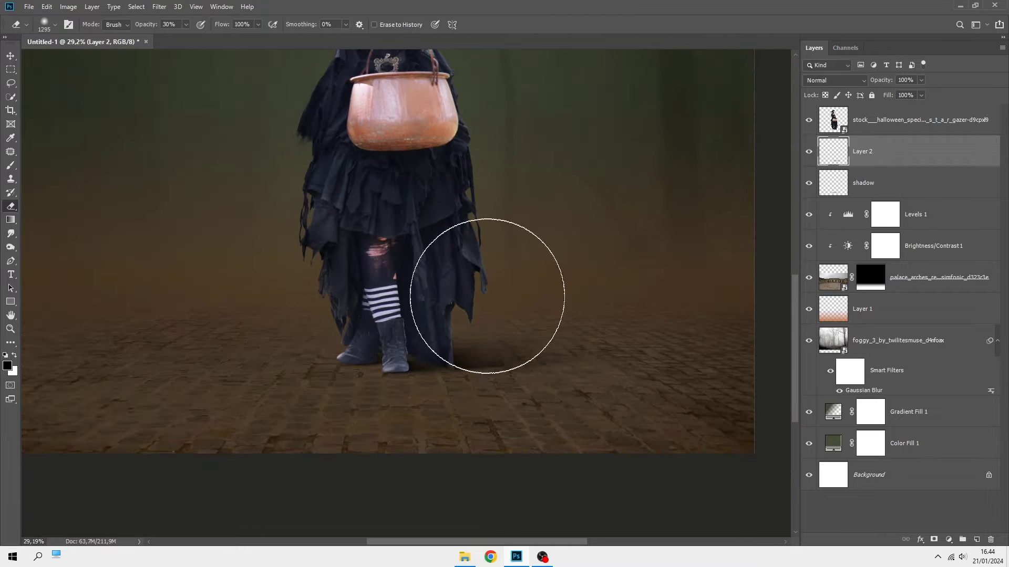
click(809, 153)
click(809, 152)
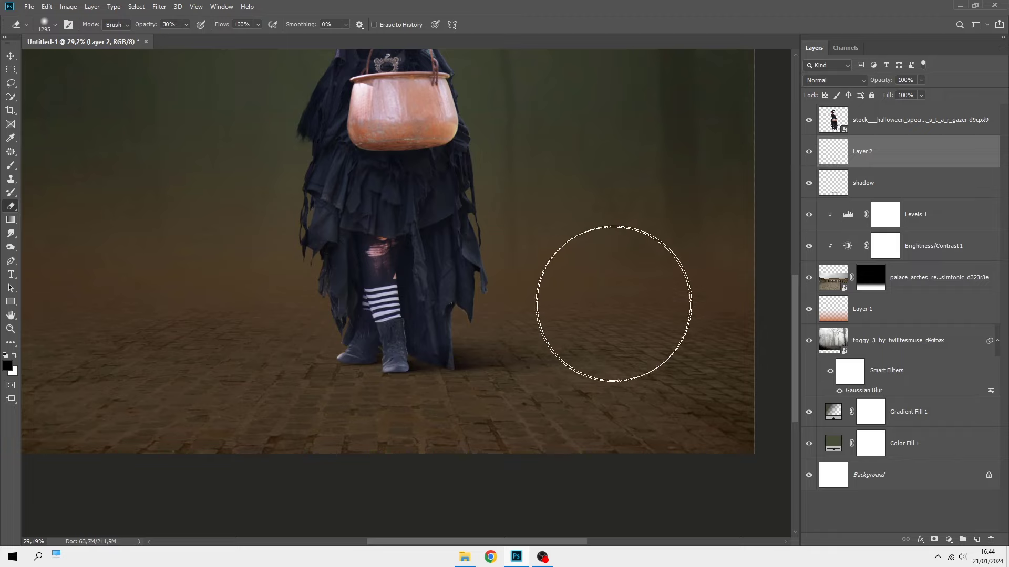
scroll(549, 338, down, 1)
scroll(550, 342, down, 1)
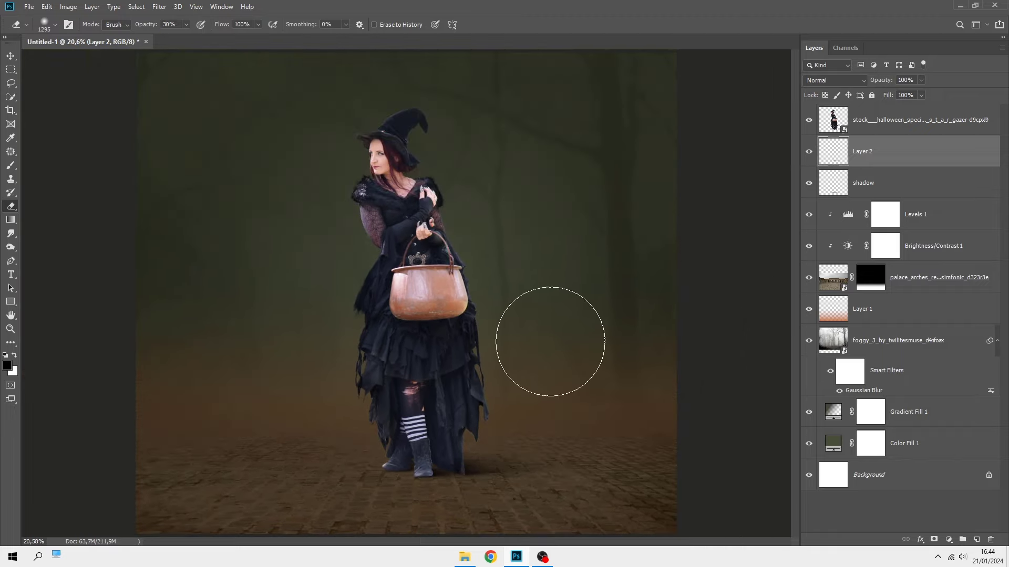
key(v)
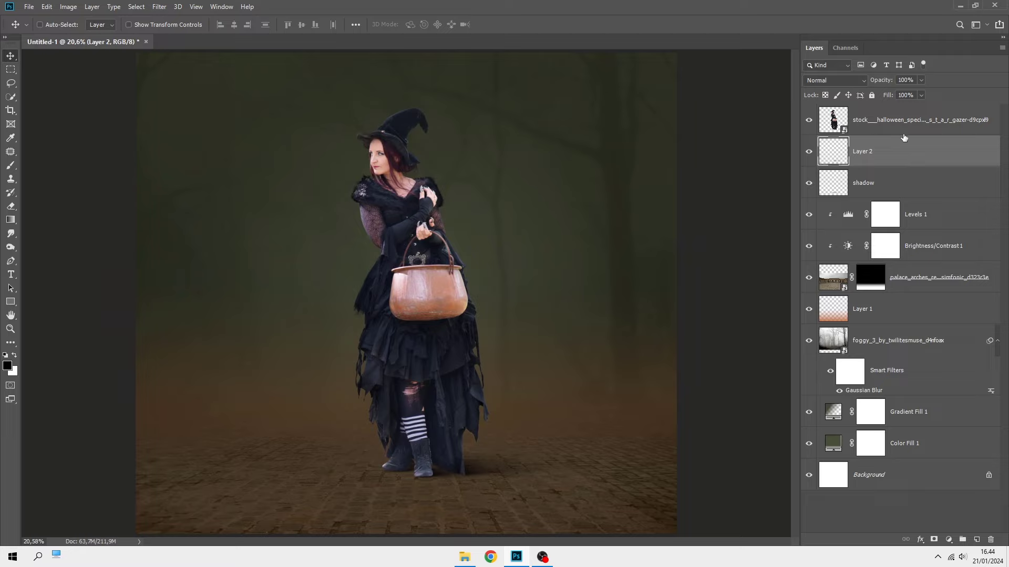
- Add a Selective Color layer clipped to the witch, cutting cyan and setting Reds Magenta -41
click(898, 123)
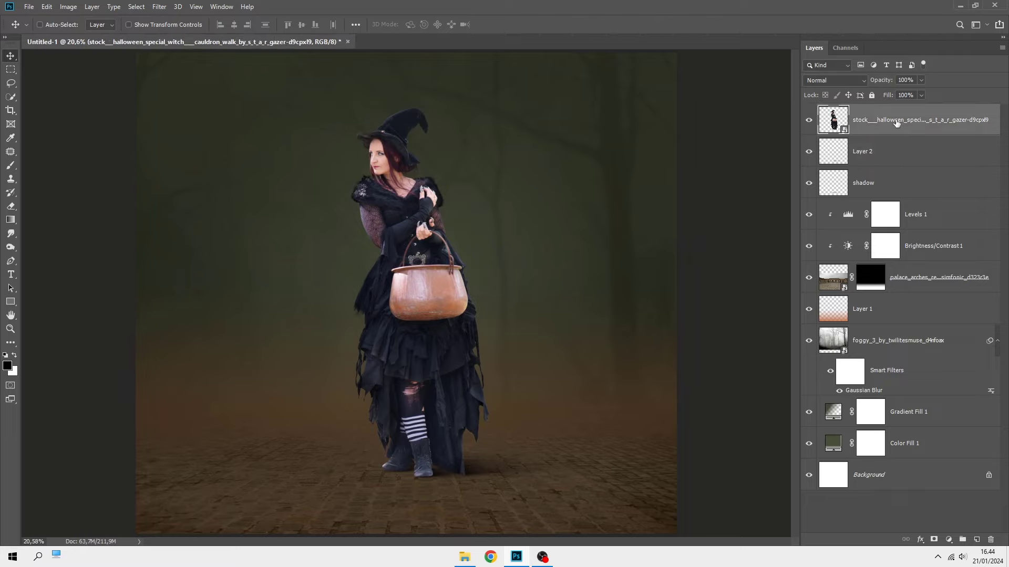
click(949, 540)
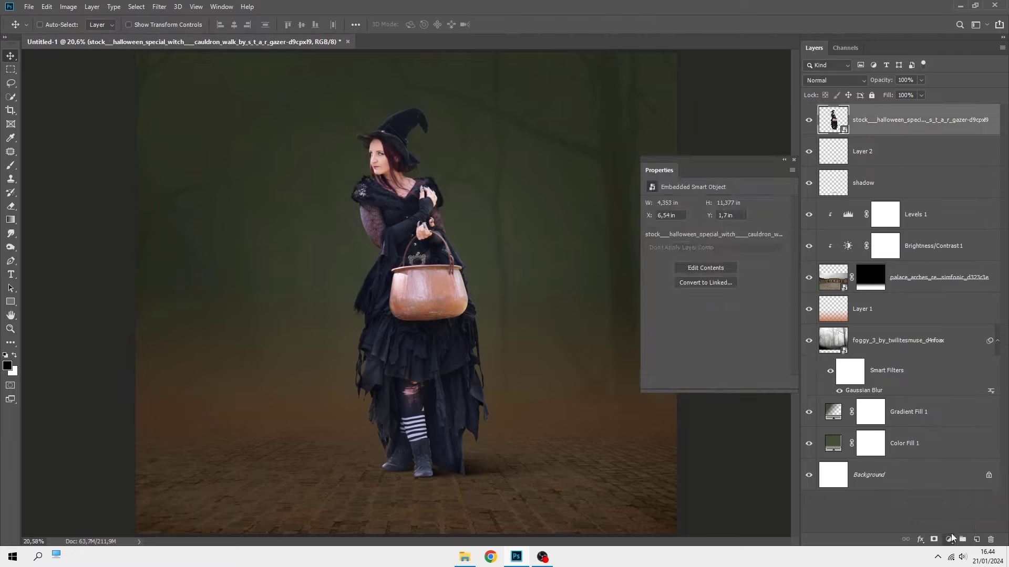
click(720, 384)
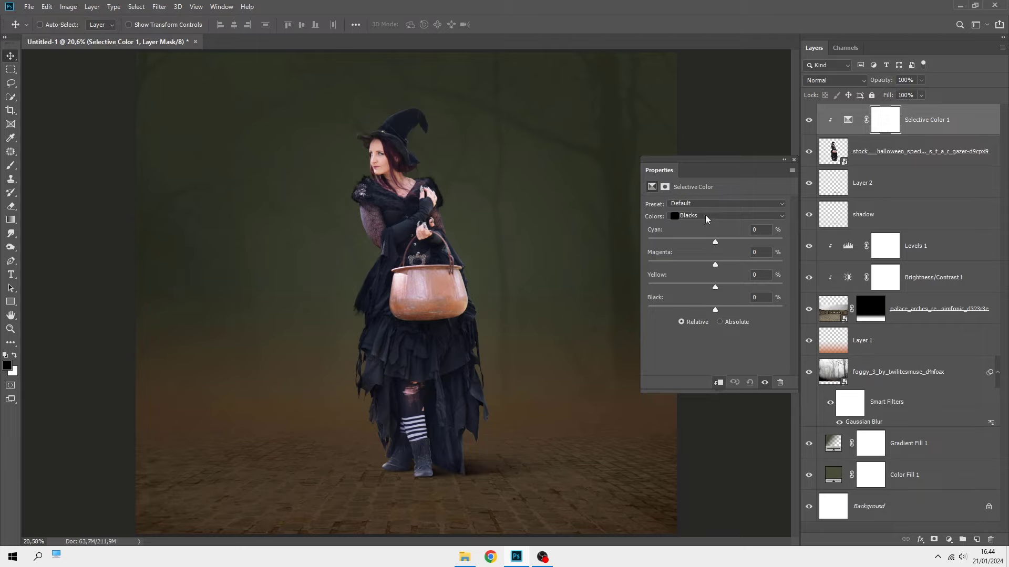
click(705, 215)
click(708, 225)
click(699, 241)
drag(697, 260, 688, 261)
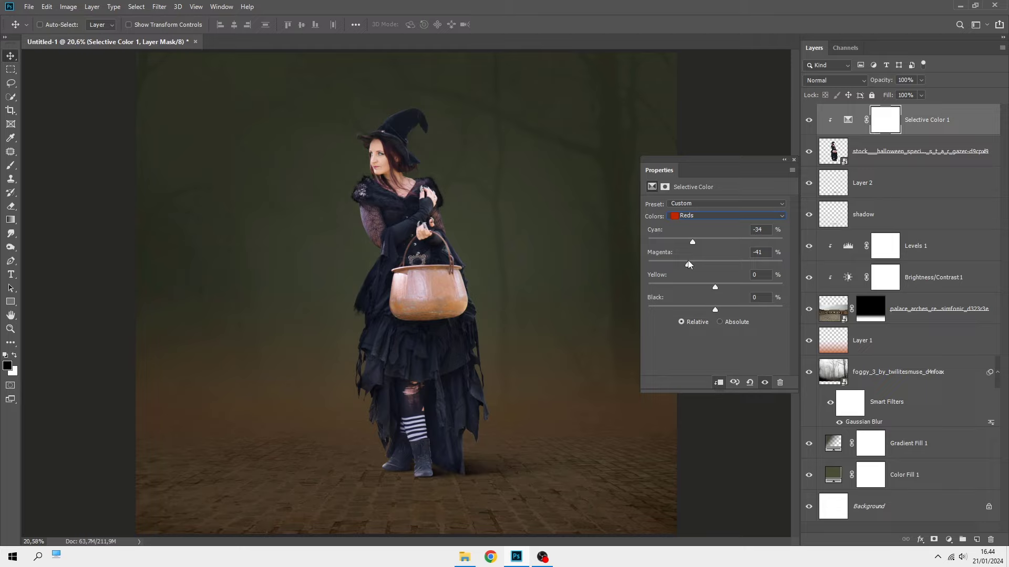
- Set Cyans Black +100 and Magentas to Cyan -100, Magenta -100, Black +100
click(697, 215)
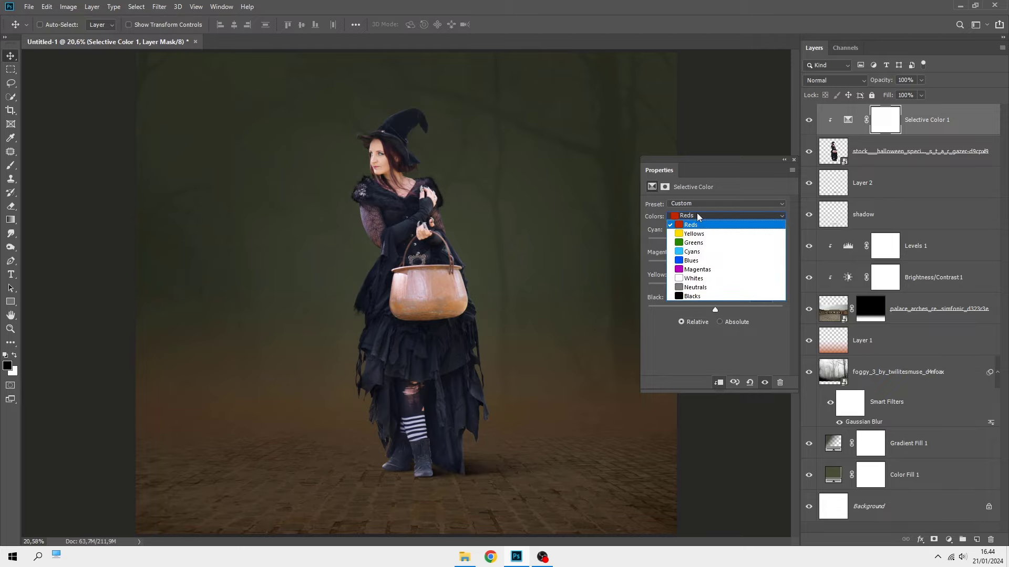
click(712, 252)
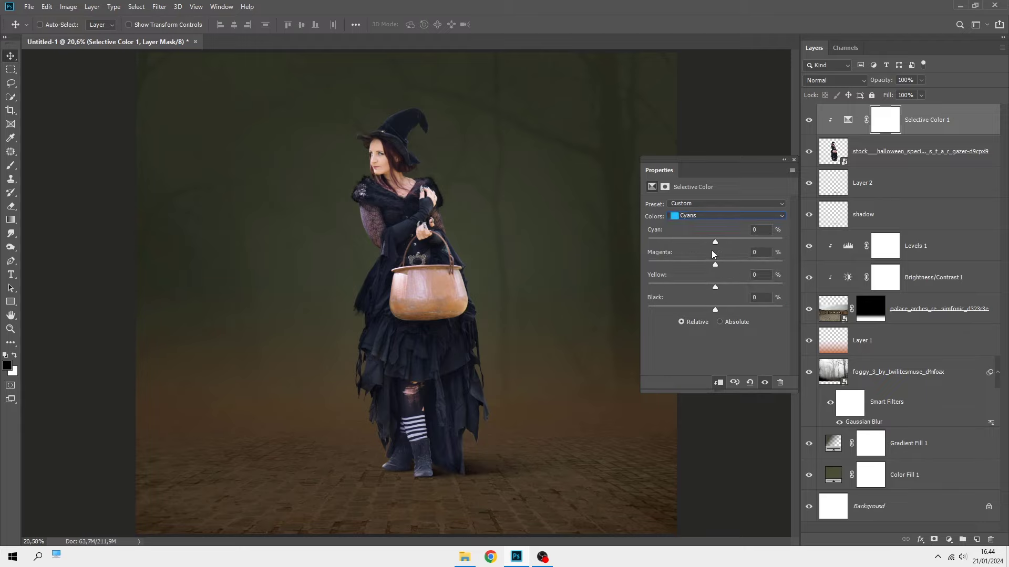
drag(718, 310, 783, 310)
click(690, 220)
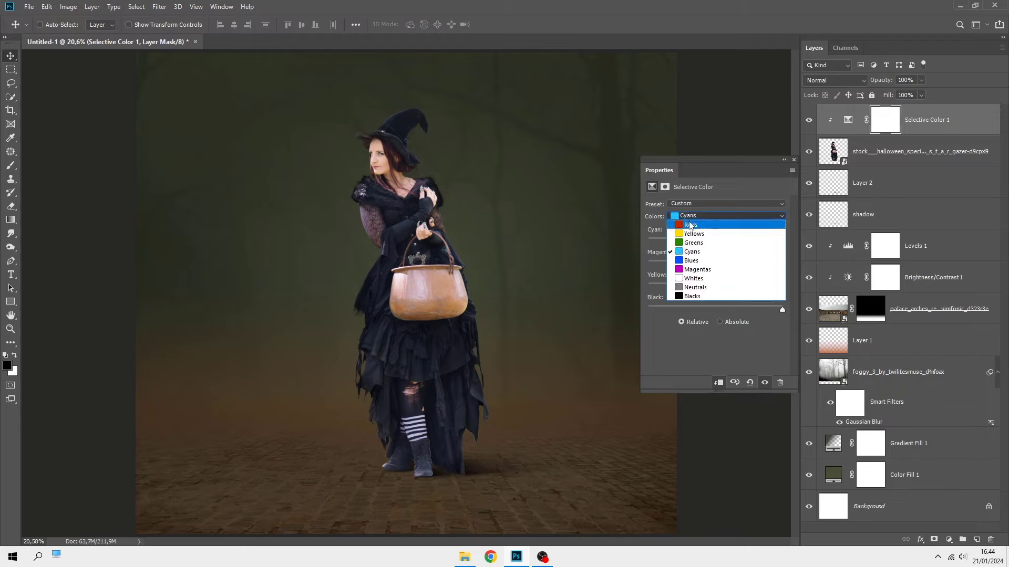
click(702, 261)
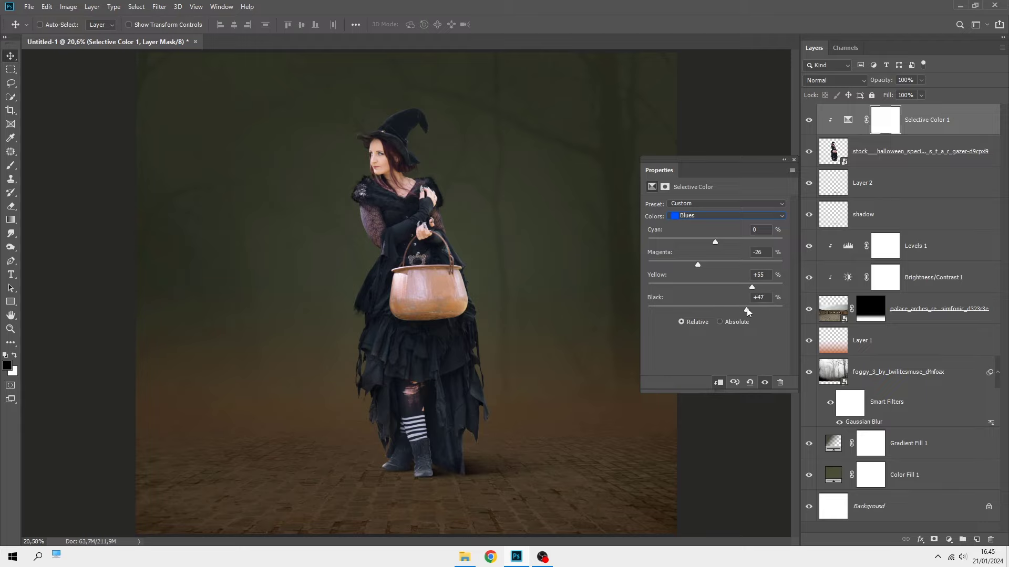
click(712, 215)
click(720, 267)
drag(714, 310, 810, 324)
drag(708, 242, 648, 242)
drag(719, 263, 576, 255)
- Add black +13 to the Neutrals and compare the witch before and after
click(707, 220)
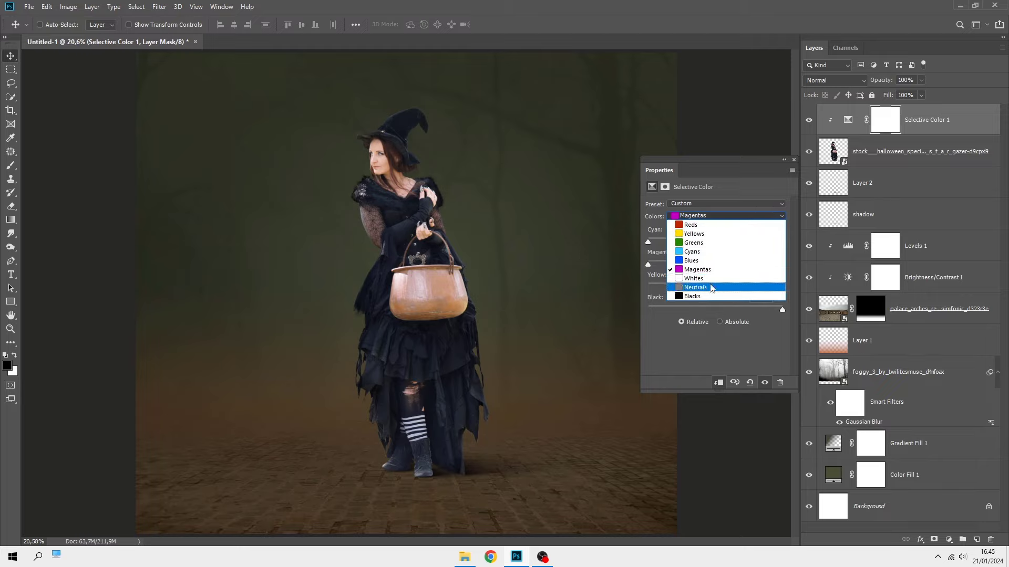
click(712, 288)
click(722, 309)
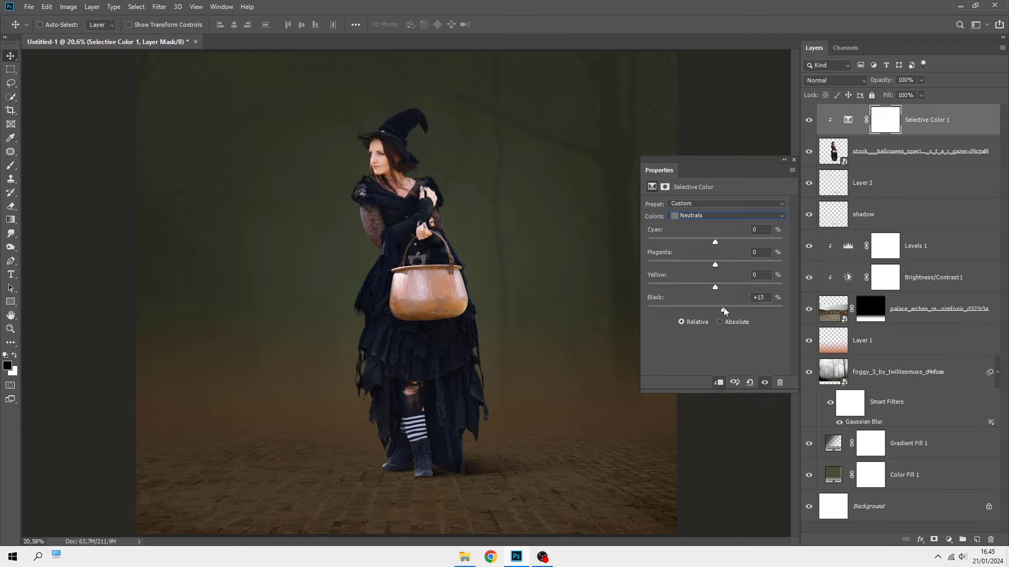
click(793, 160)
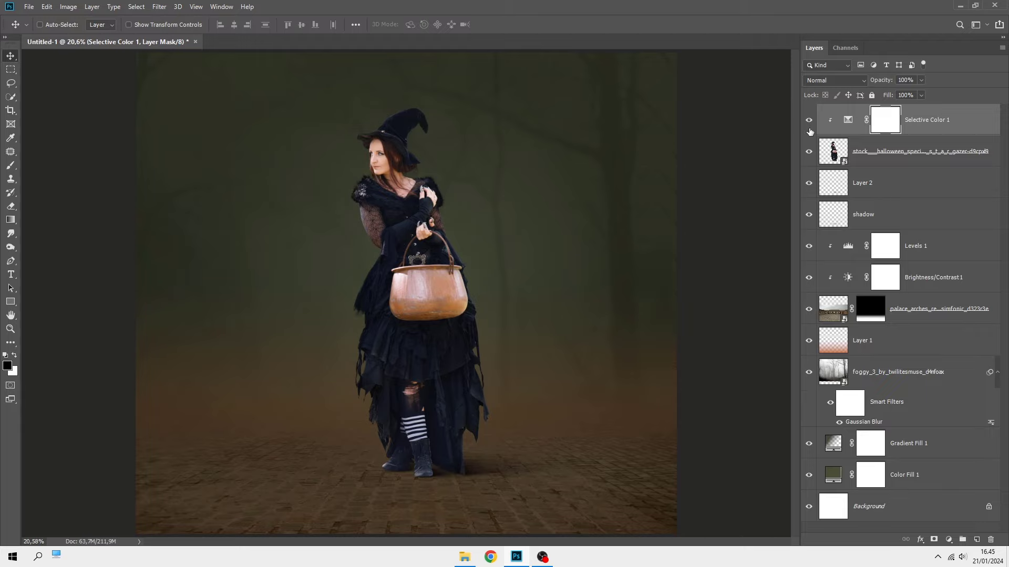
click(809, 121)
- Add a Hue/Saturation adjustment above Selective Color 1, clipped to the witch
click(923, 124)
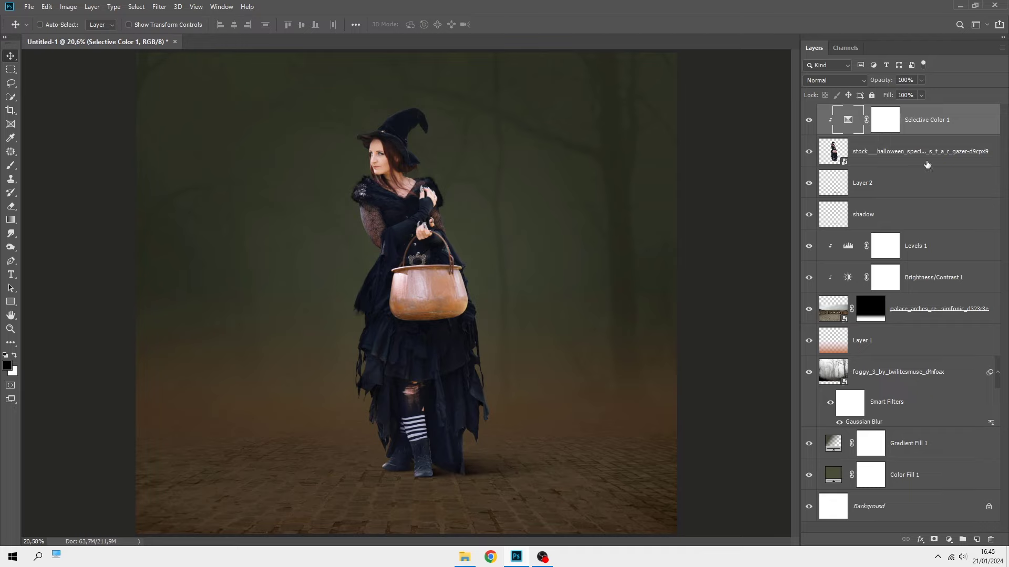
click(948, 540)
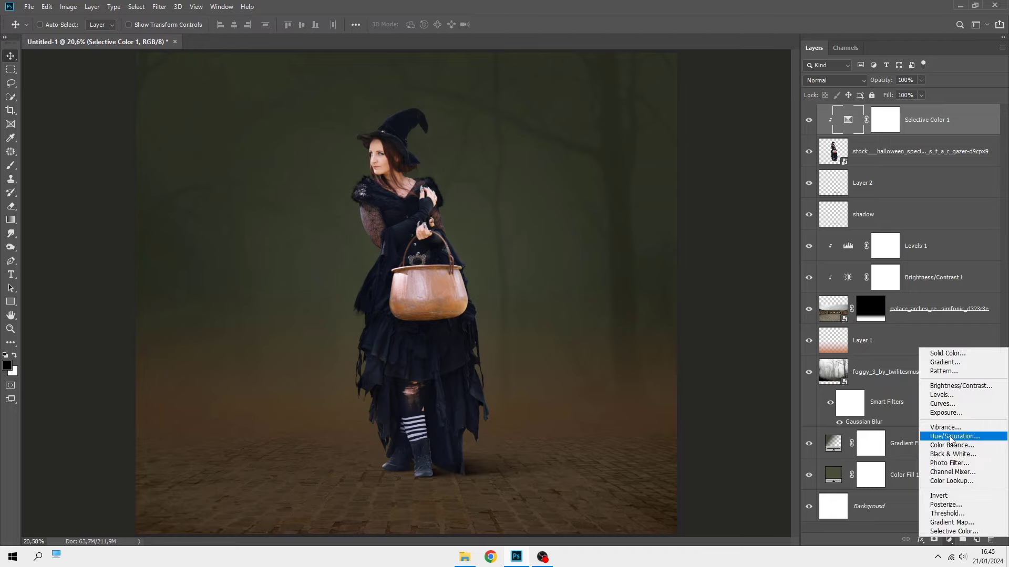
click(954, 436)
scroll(447, 211, up, 3)
scroll(448, 212, down, 2)
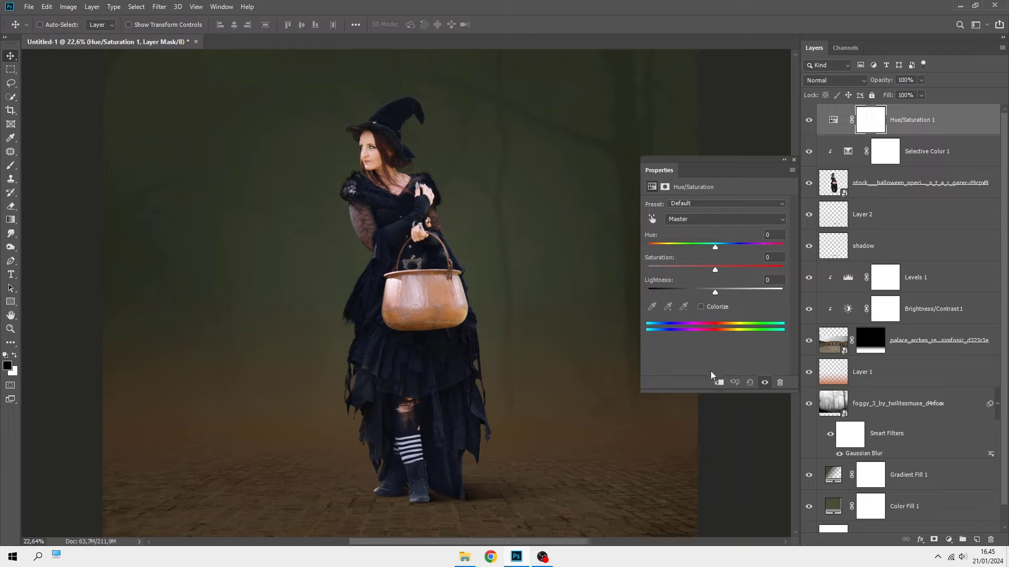
click(718, 382)
- Fully desaturate the Cyans and lower the Blues saturation
click(708, 220)
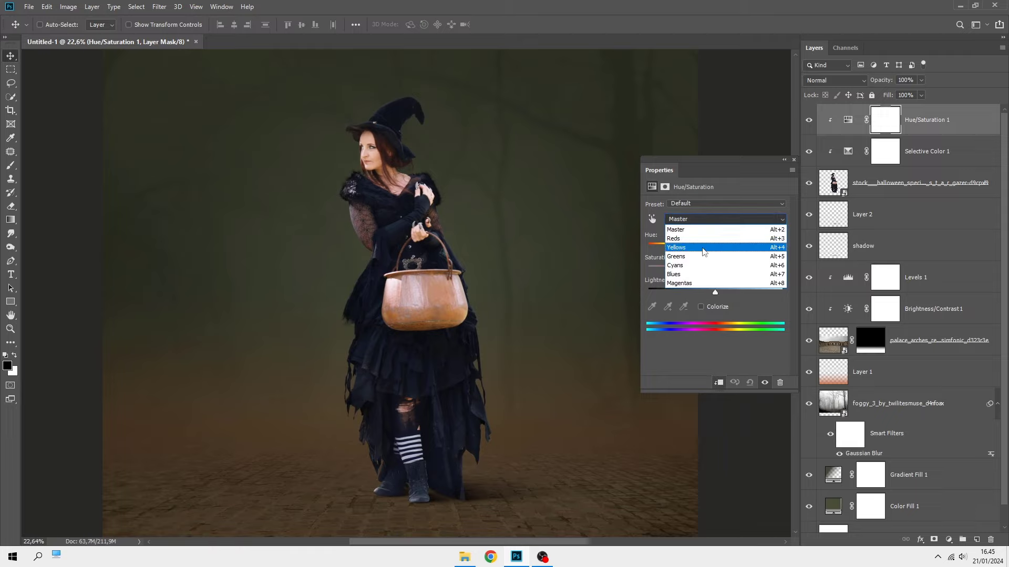
click(710, 266)
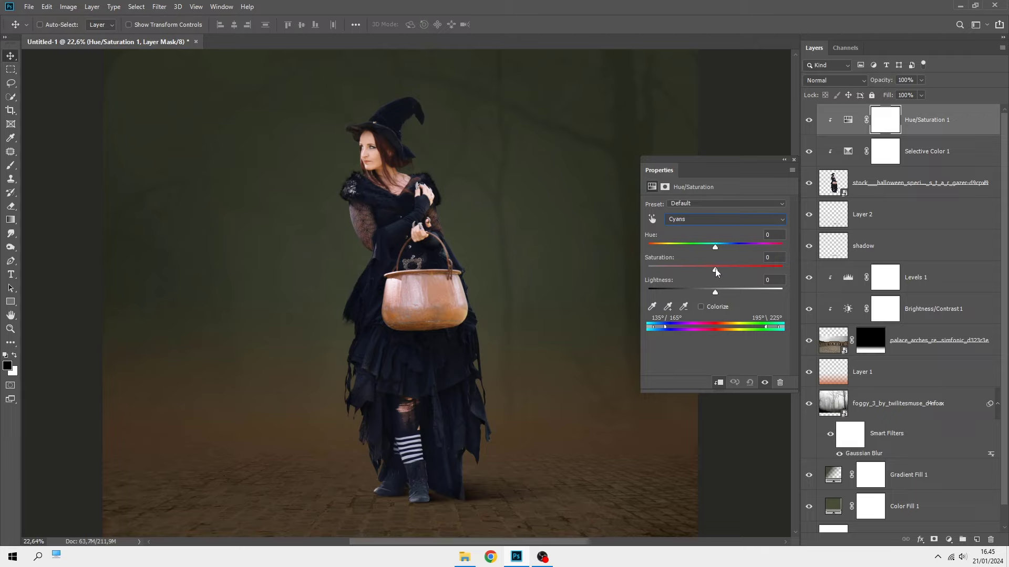
drag(715, 270, 631, 273)
click(693, 220)
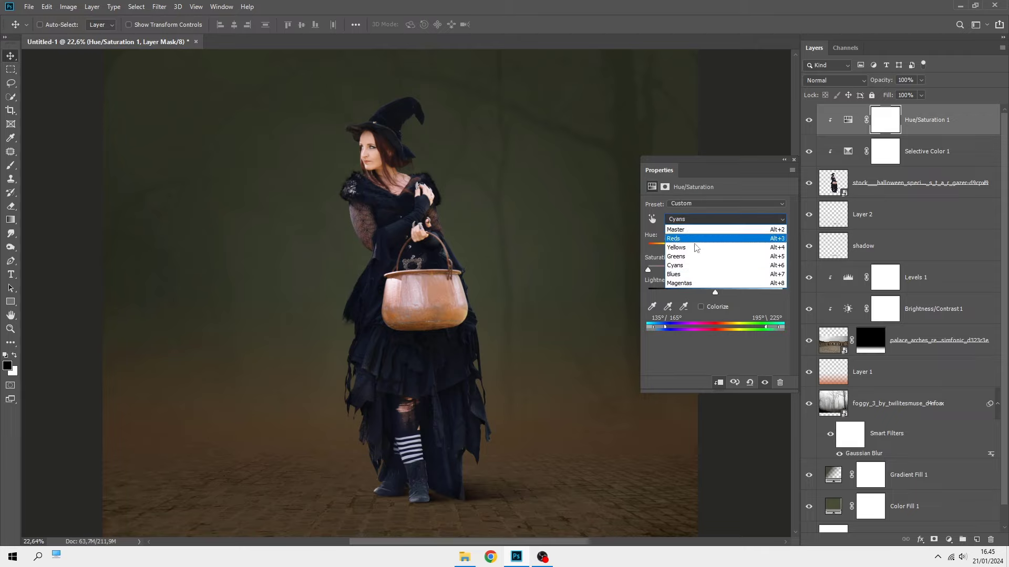
click(701, 274)
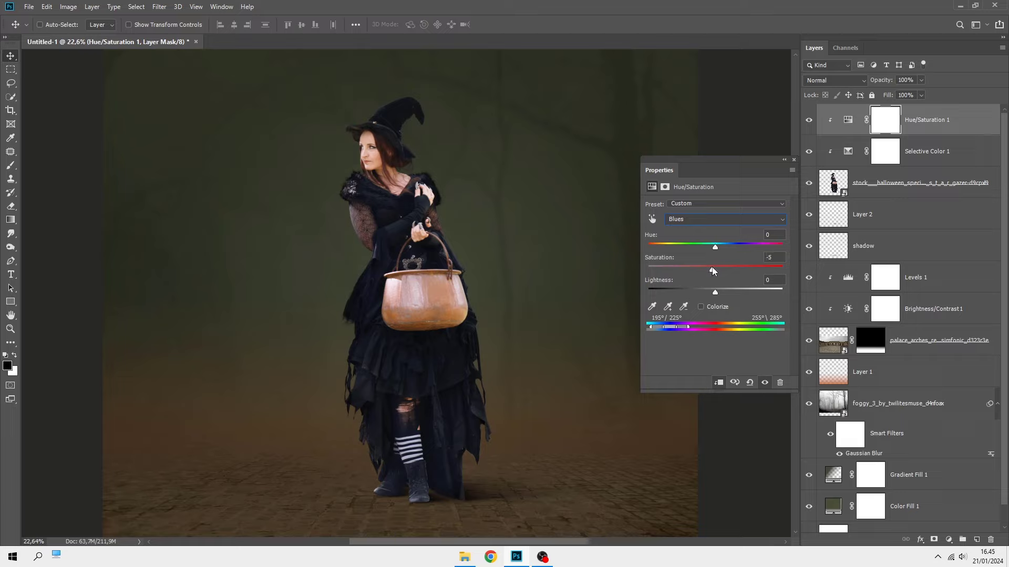
drag(652, 268, 683, 268)
click(793, 161)
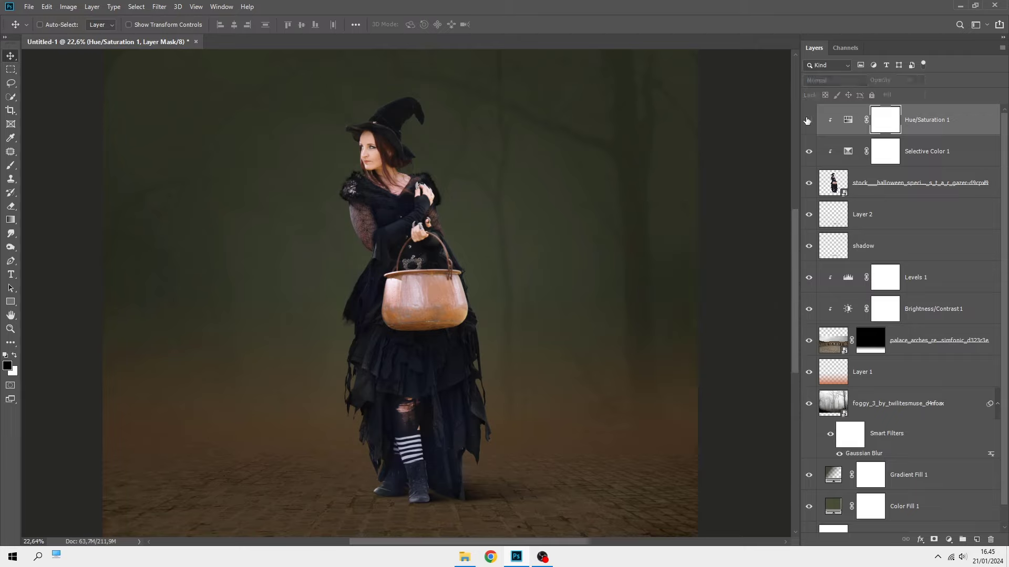
click(928, 125)
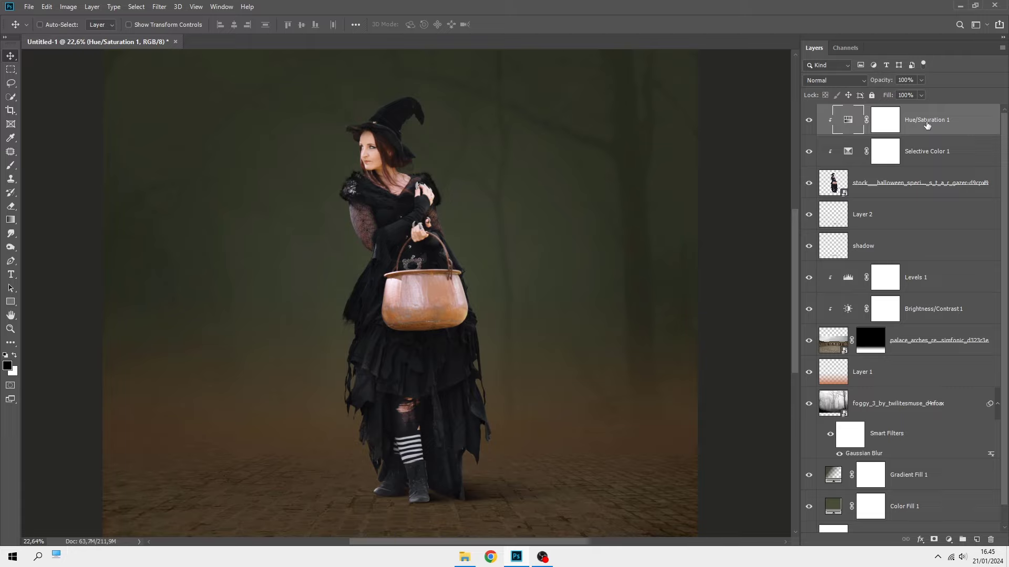
click(931, 182)
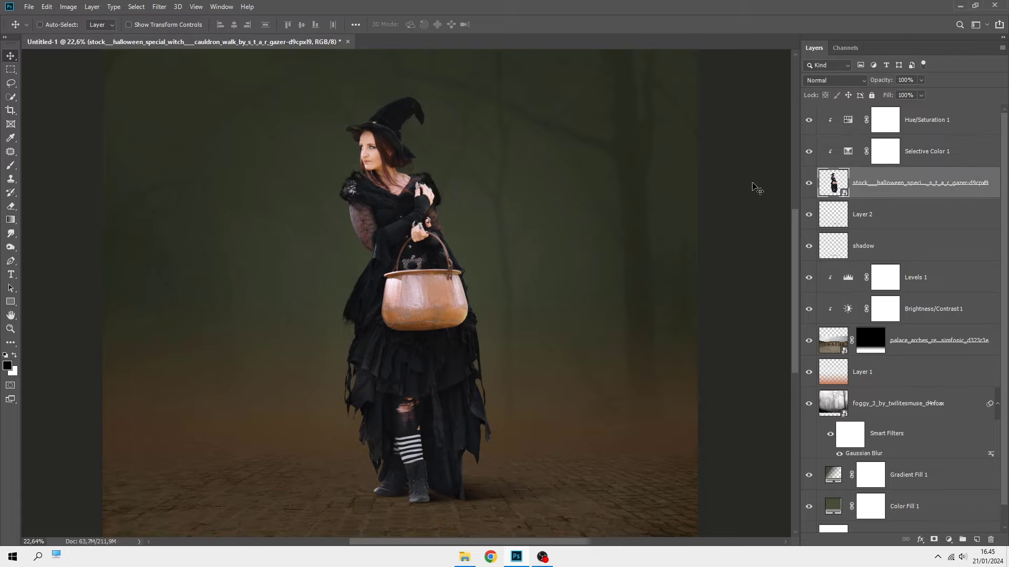
- Give the witch a black Soft Light Inner Shadow with distance 0 and size 153 px
scroll(756, 189, down, 1)
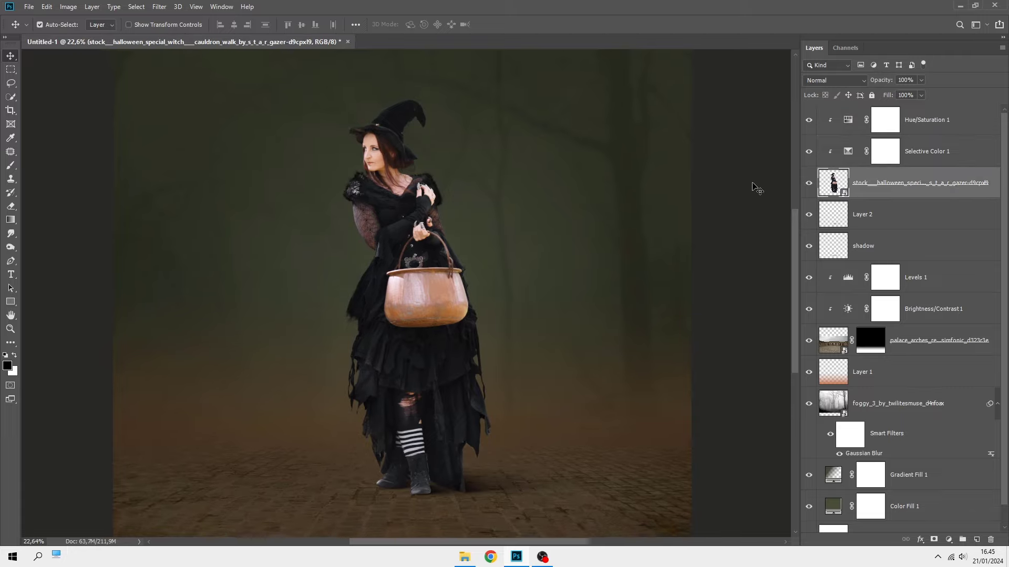
right_click(869, 183)
click(783, 116)
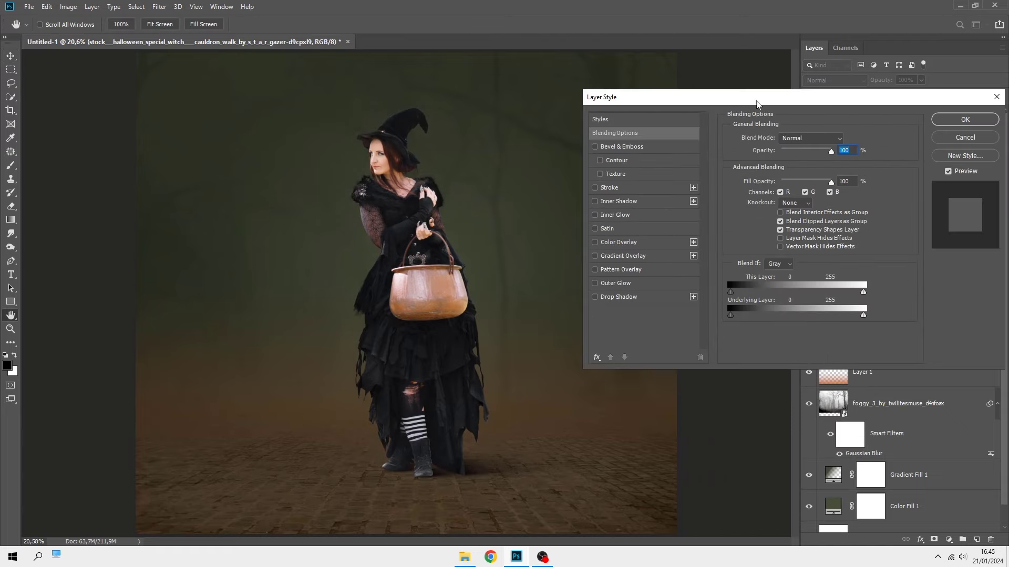
drag(757, 102, 716, 143)
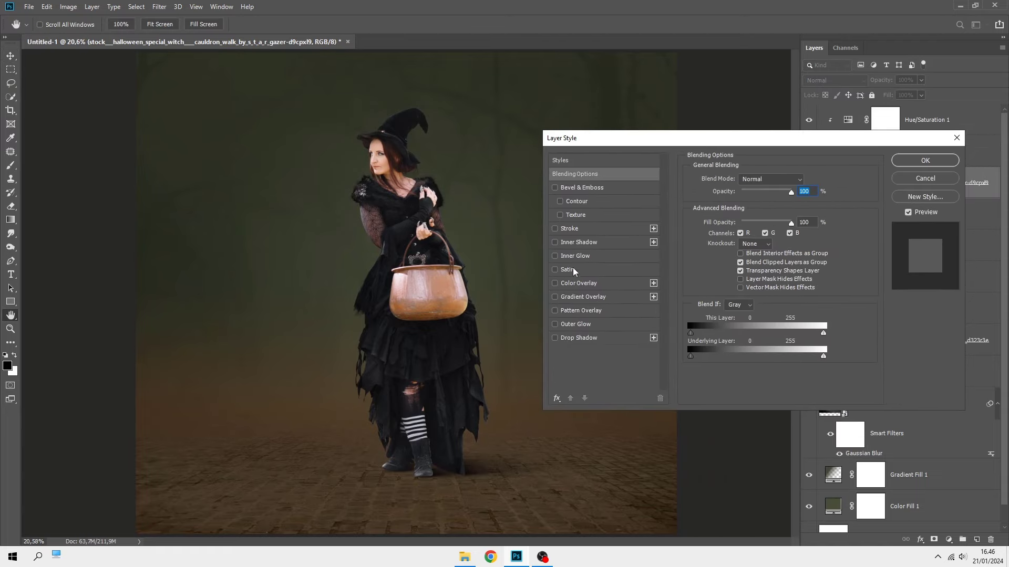
click(578, 242)
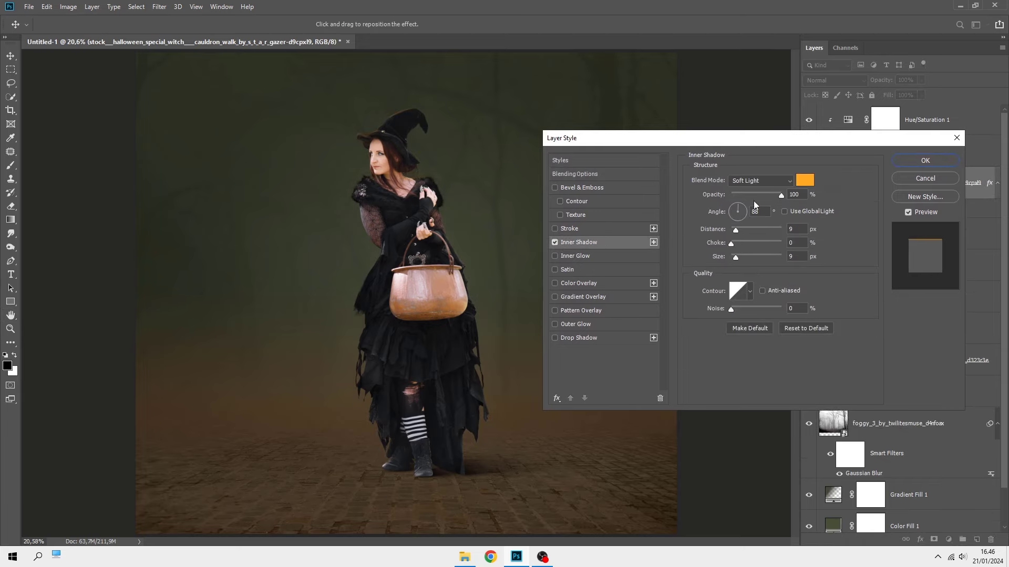
click(803, 180)
drag(672, 285, 596, 326)
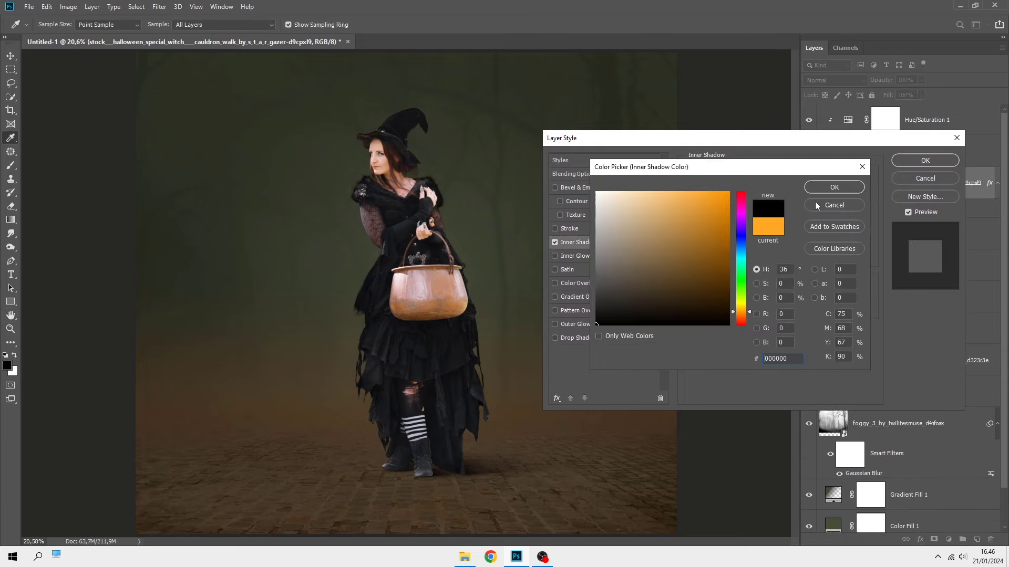
click(841, 188)
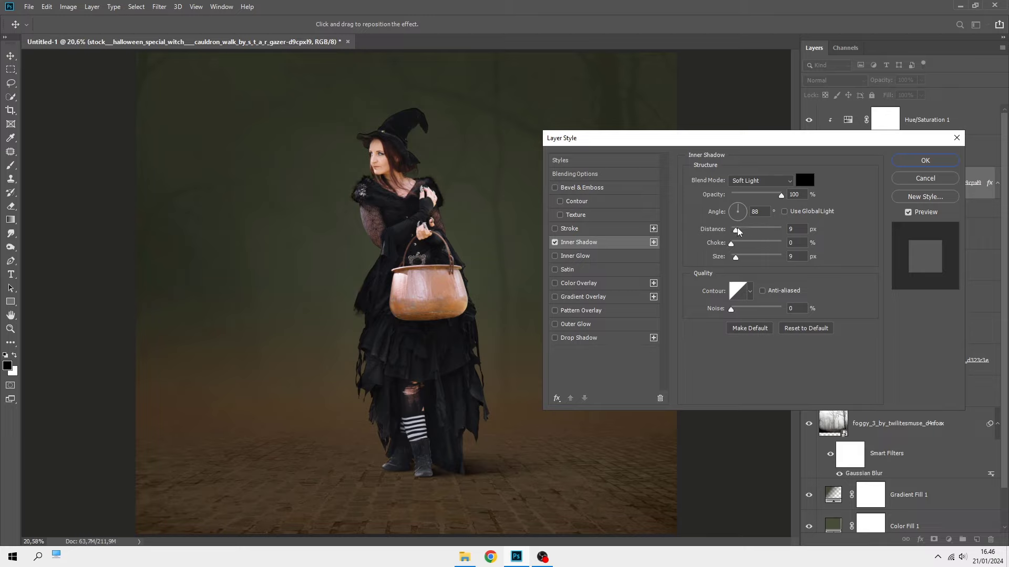
drag(737, 230, 766, 265)
click(730, 243)
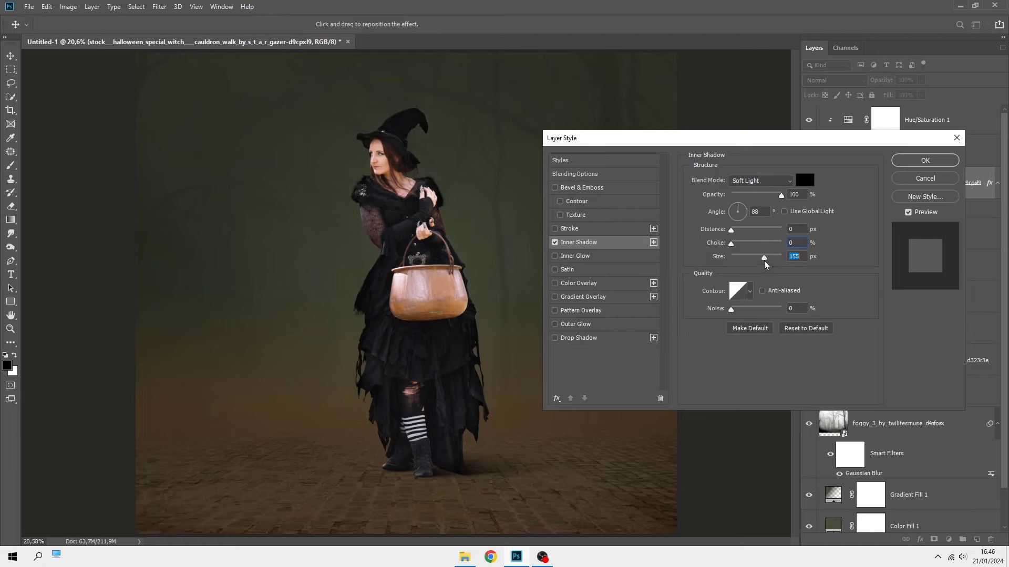
click(906, 163)
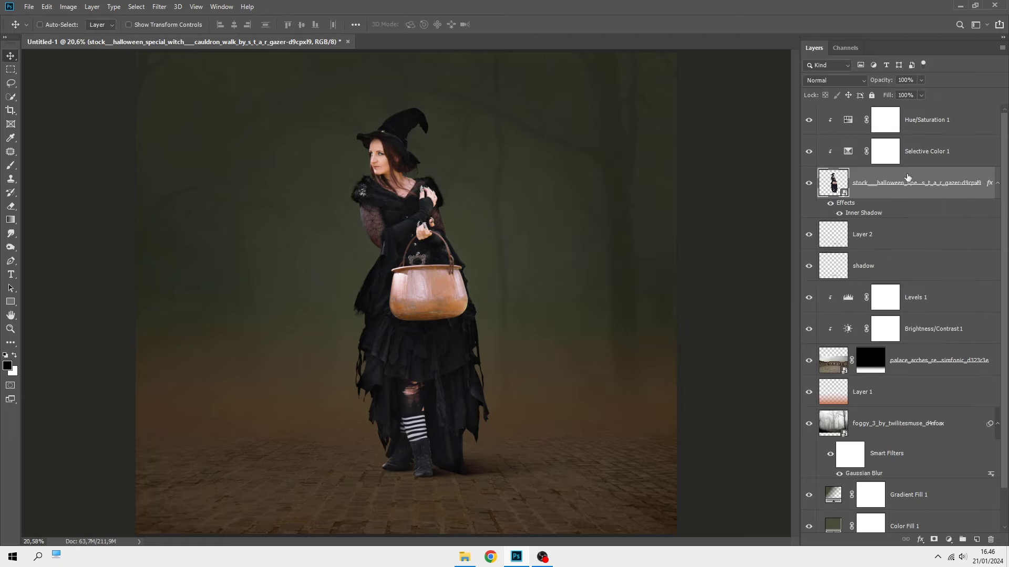
- Split the witch's Inner Shadow effect into its own layer and move it to the top
right_click(872, 214)
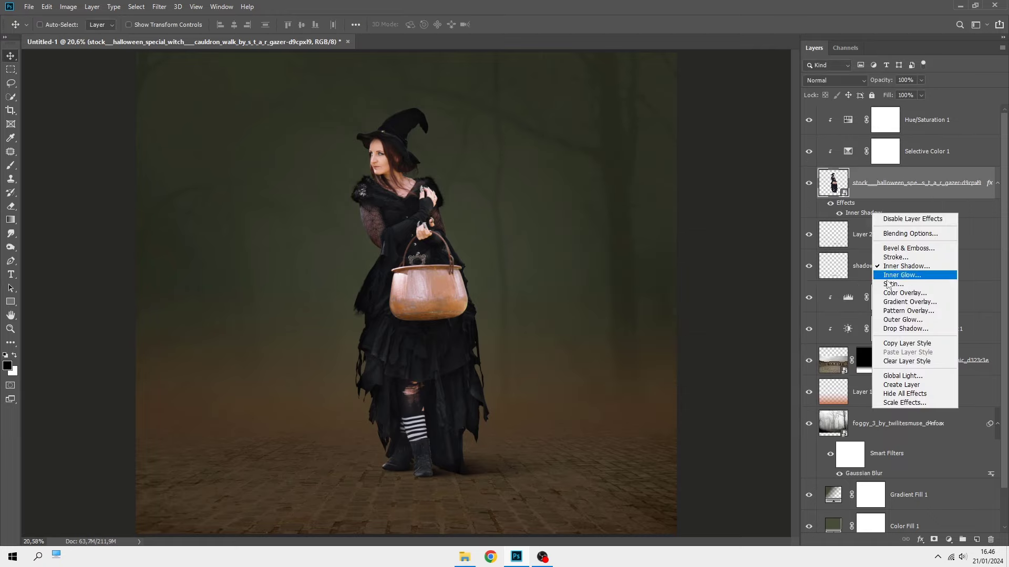
click(898, 382)
drag(893, 182, 809, 123)
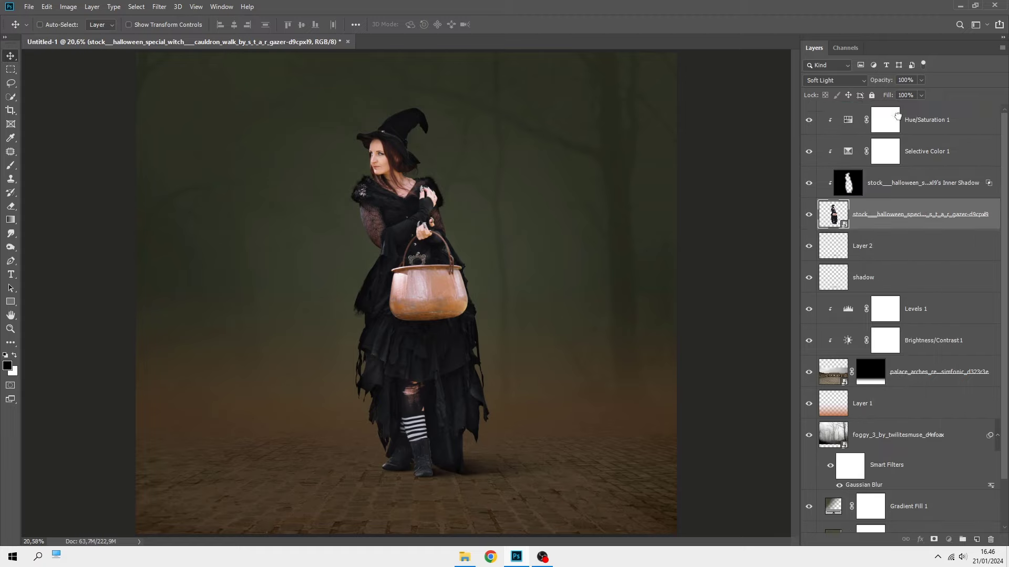
click(810, 120)
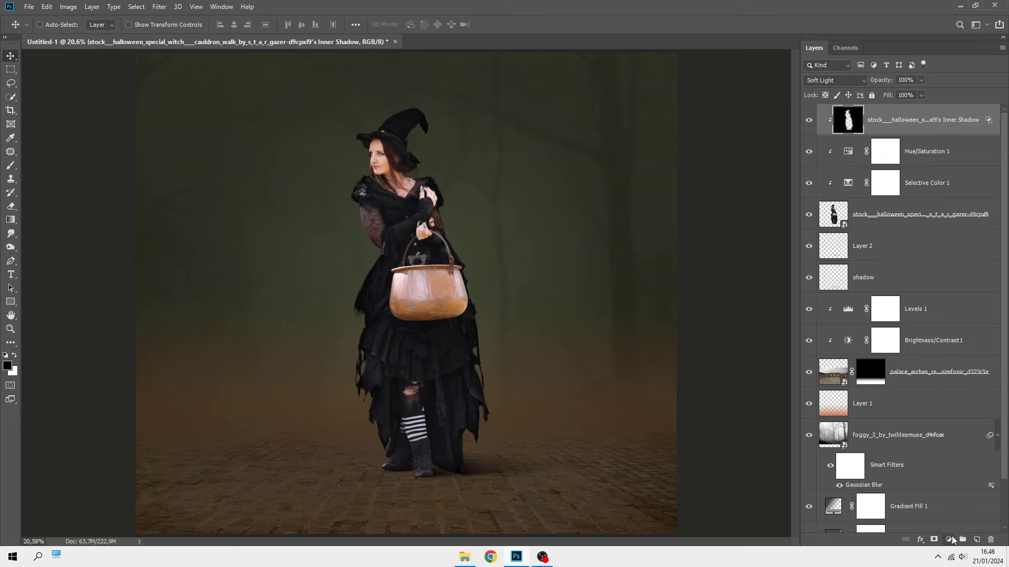
- Darken the witch with a clipped Brightness/Contrast layer at Brightness -61, Contrast -23
click(948, 540)
click(953, 384)
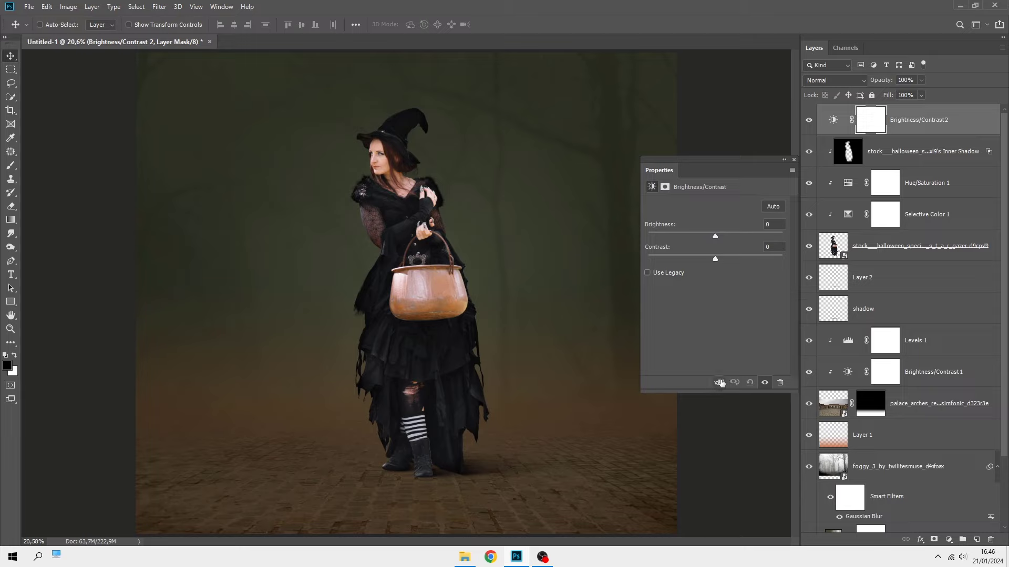
drag(715, 237, 689, 238)
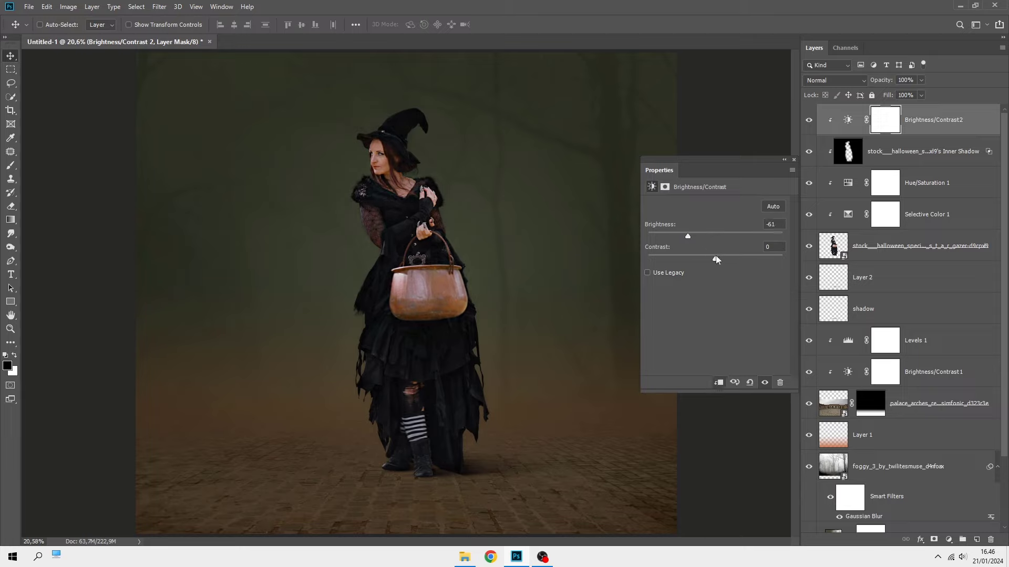
drag(707, 259, 702, 258)
click(794, 159)
click(809, 121)
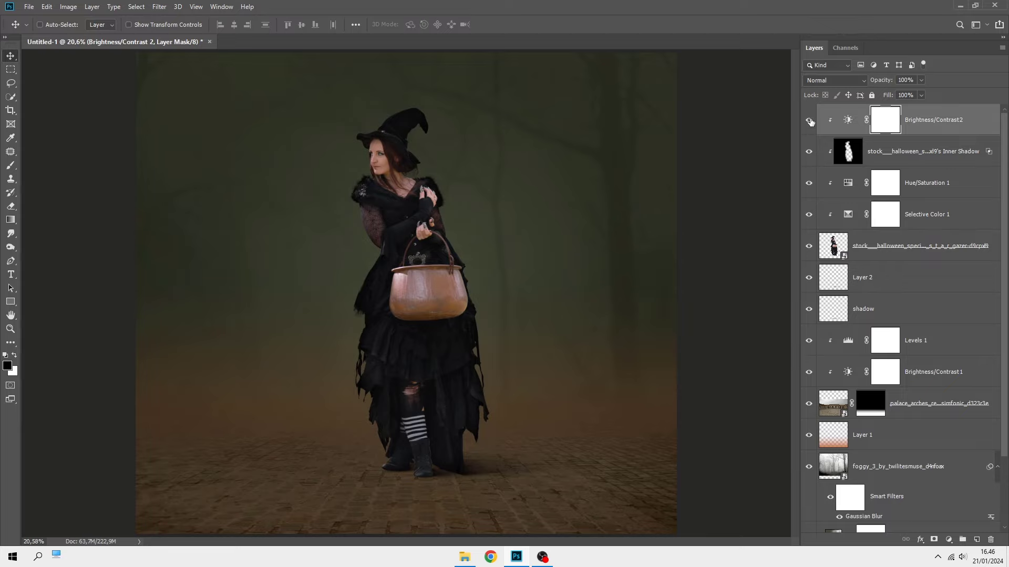
click(925, 119)
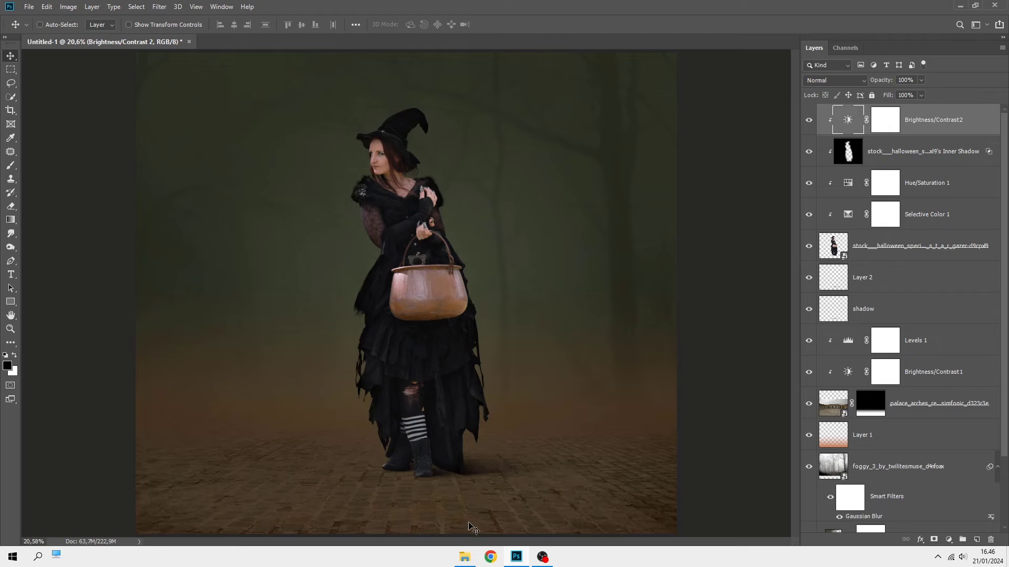
click(468, 554)
- Place the skysmok13 cloud in Screen mode, shrunk and tilted onto the cauldron
drag(393, 208, 433, 377)
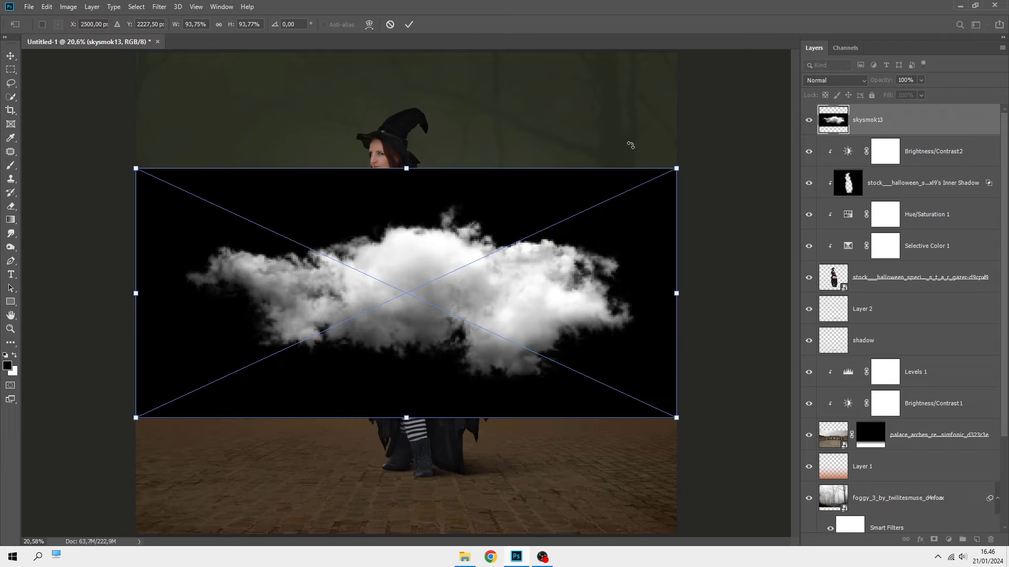
click(827, 80)
click(835, 180)
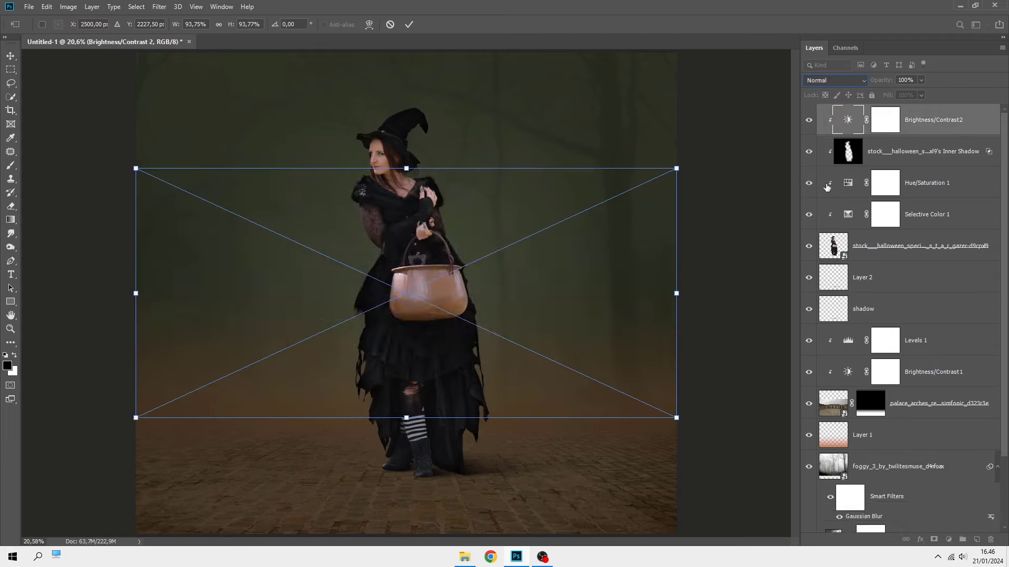
mouse_move(676, 168)
mouse_down()
mouse_move(472, 271)
mouse_move(429, 271)
mouse_up()
scroll(437, 262, up, 6)
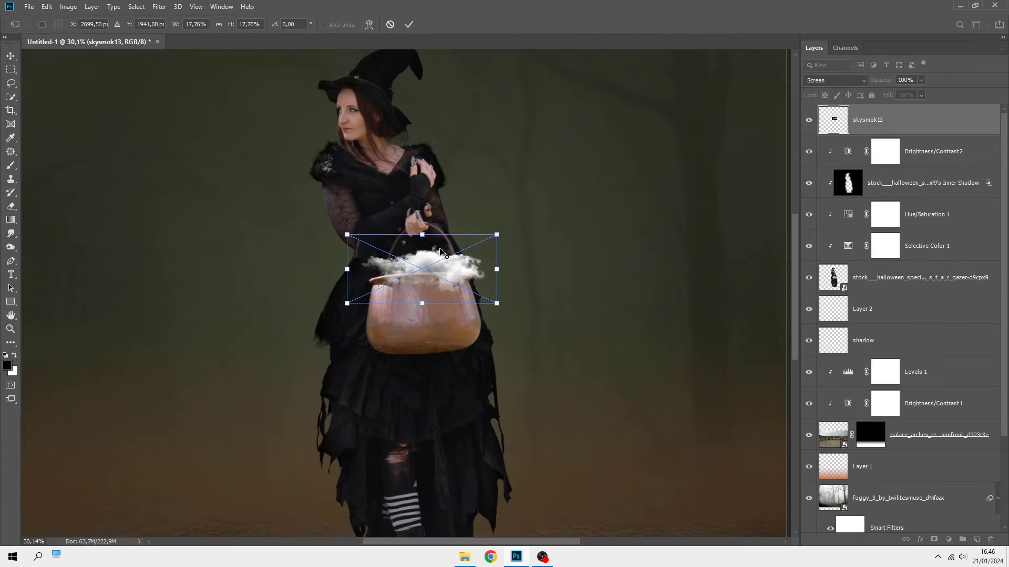
scroll(441, 252, up, 1)
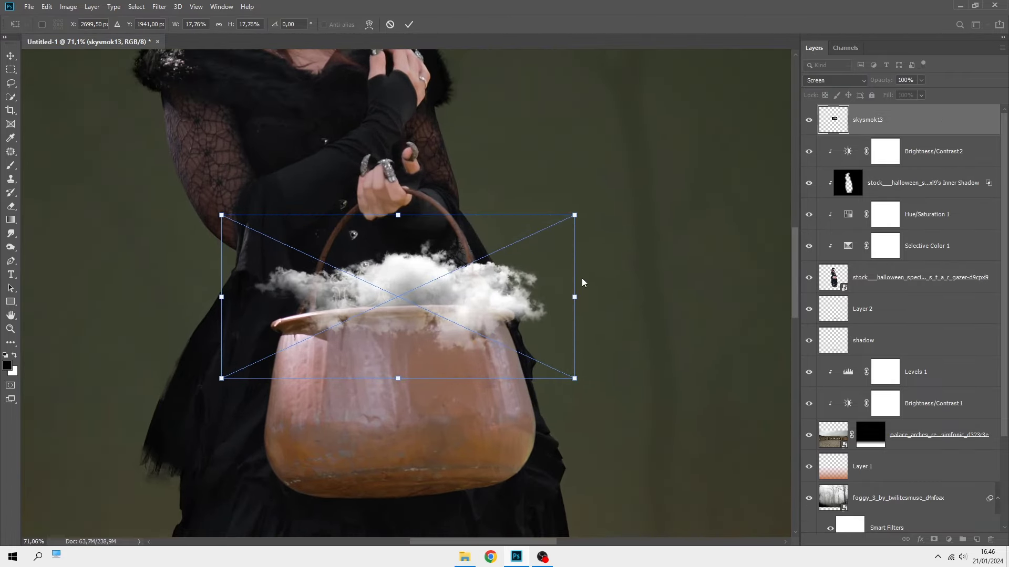
mouse_move(585, 280)
mouse_down()
mouse_move(588, 263)
mouse_move(512, 272)
mouse_up()
- Warp the smoke so it billows from the cauldron's rim, and commit it
right_click(360, 277)
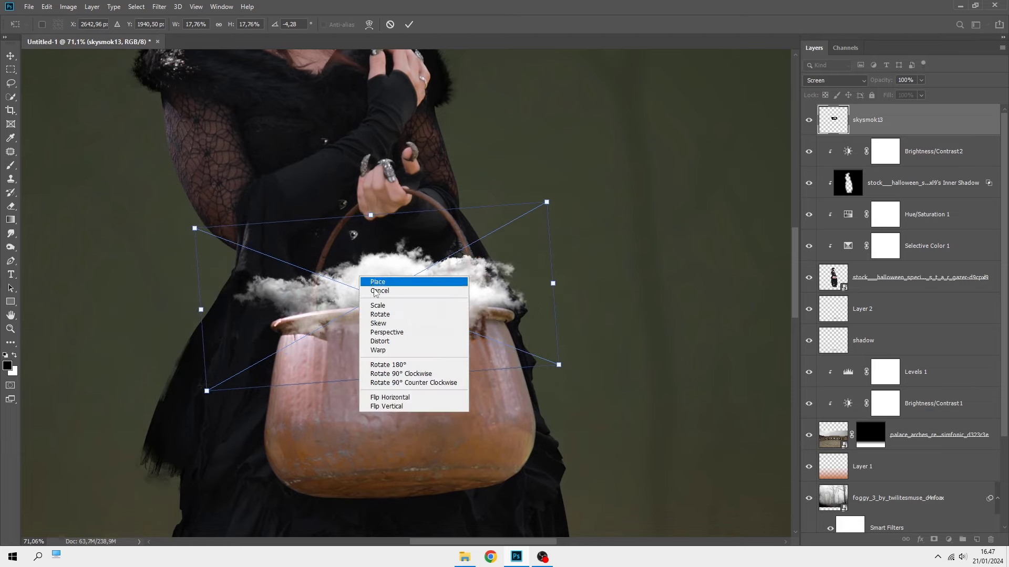
click(390, 353)
drag(247, 322, 277, 347)
drag(486, 347, 496, 350)
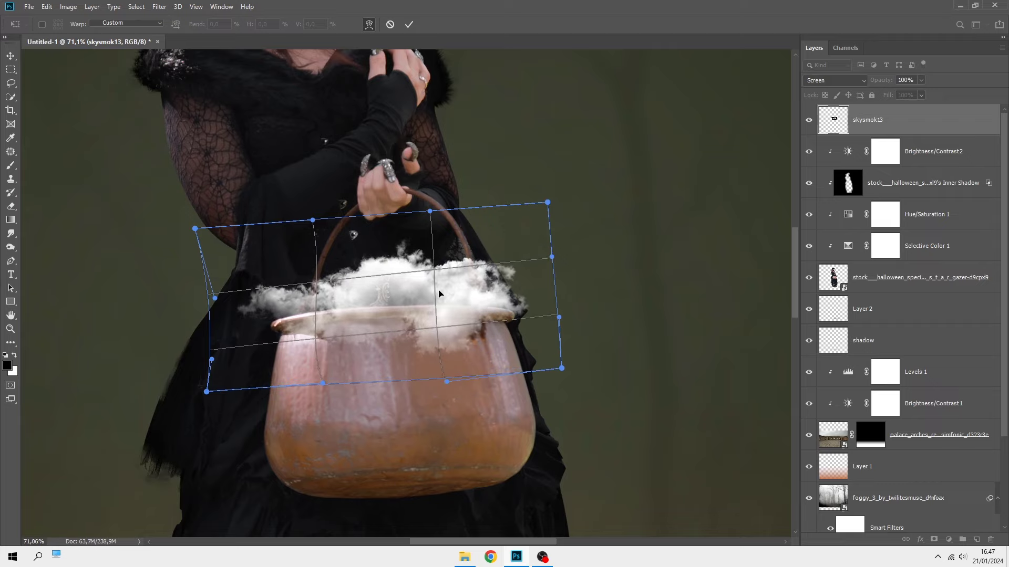
click(409, 25)
scroll(434, 247, down, 3)
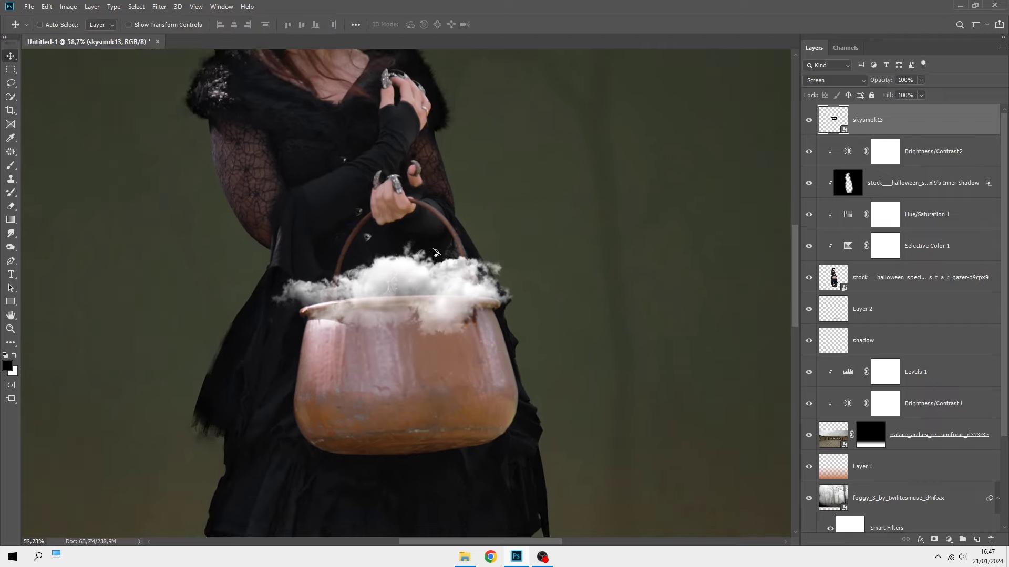
scroll(433, 252, down, 1)
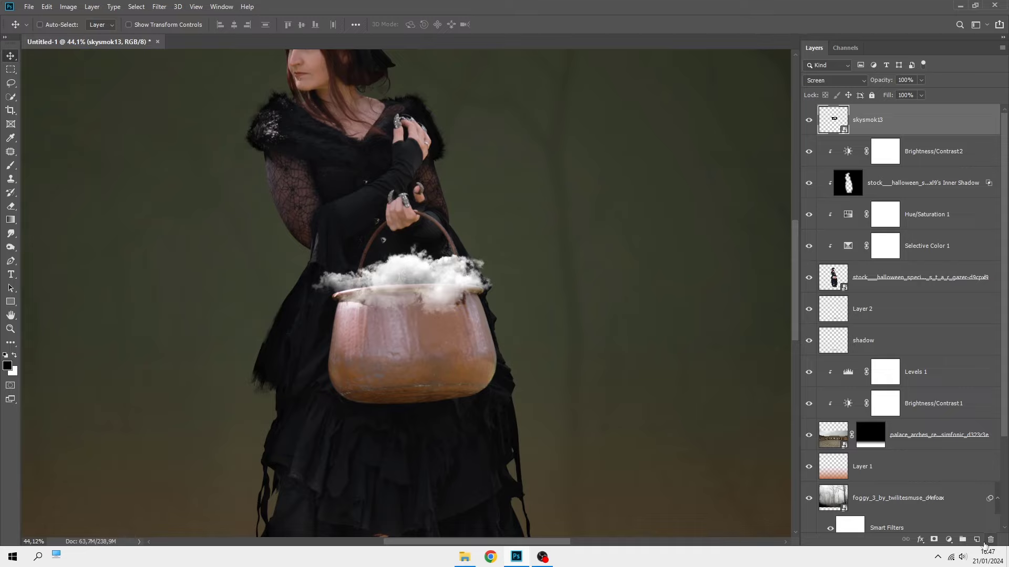
click(949, 540)
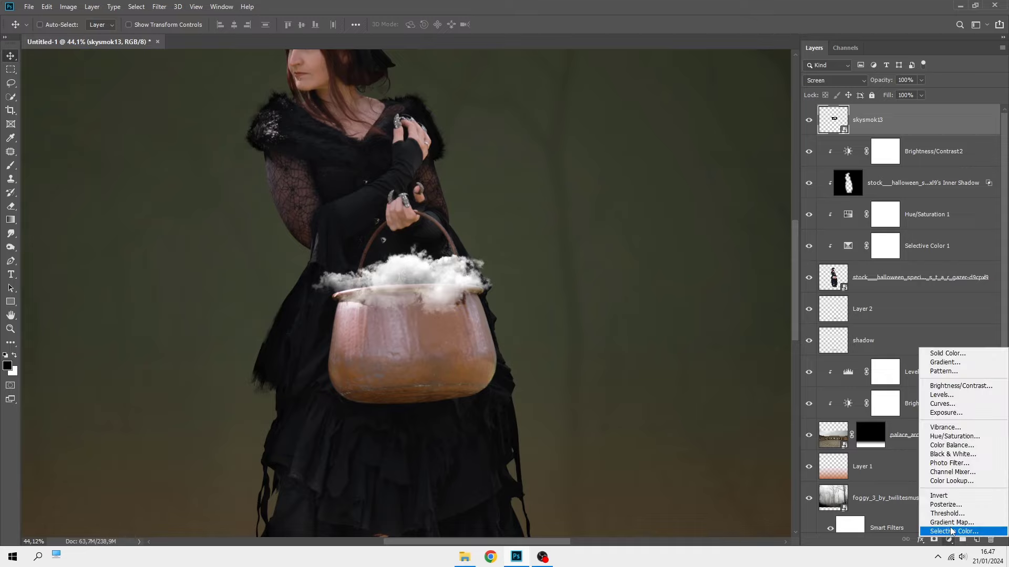
- Colorize the smoke with a clipped Hue/Saturation: Hue 27, Saturation 48, Lightness -41
click(954, 436)
click(715, 386)
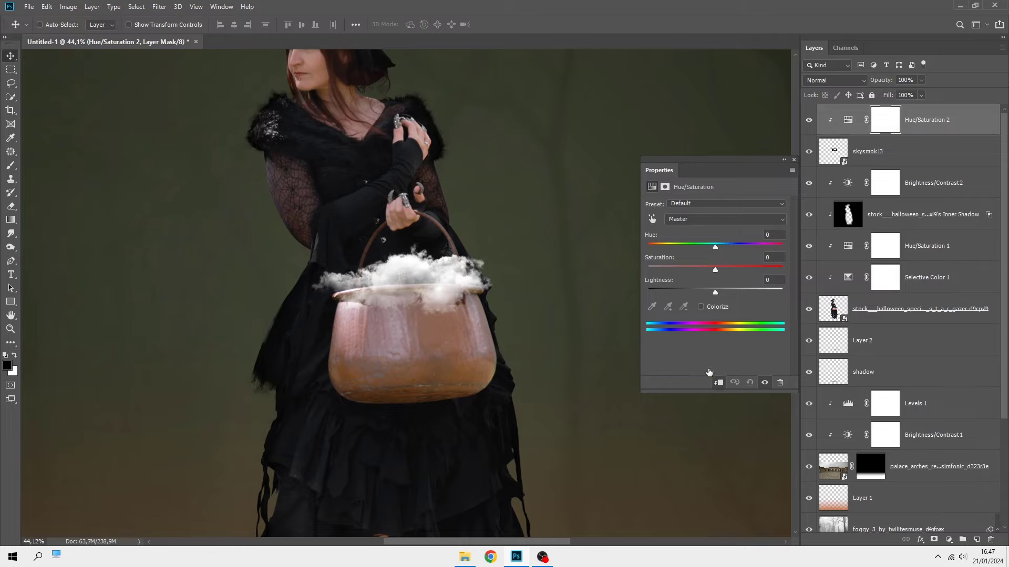
click(702, 306)
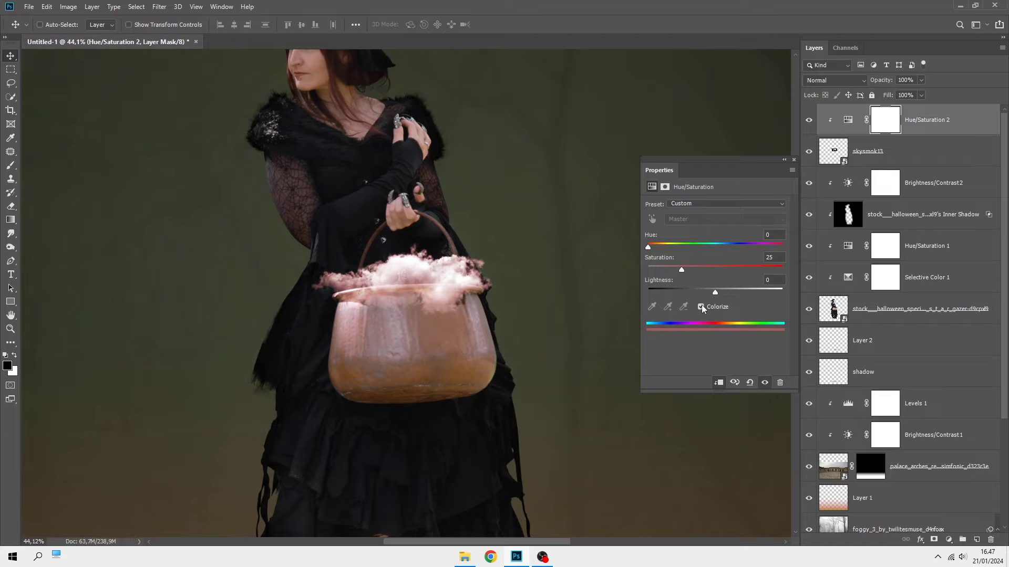
mouse_move(714, 291)
mouse_down()
mouse_move(688, 293)
mouse_move(695, 267)
mouse_move(705, 267)
mouse_up()
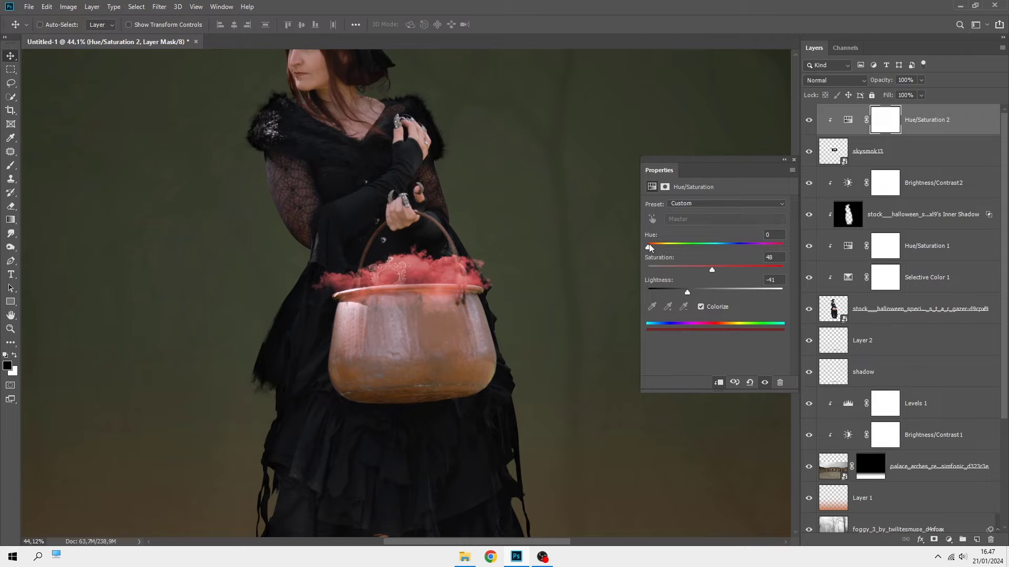
drag(649, 245, 657, 245)
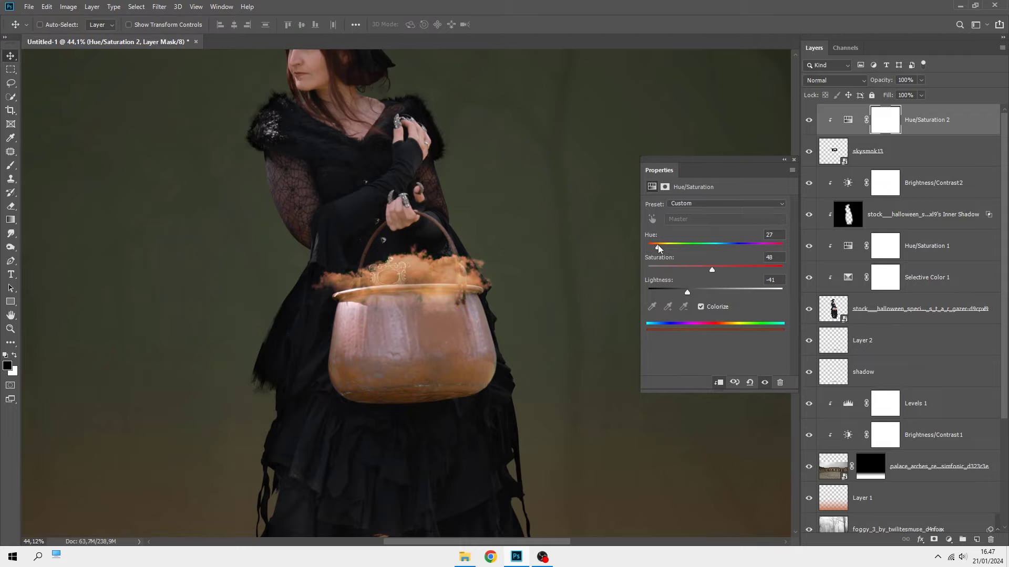
click(793, 160)
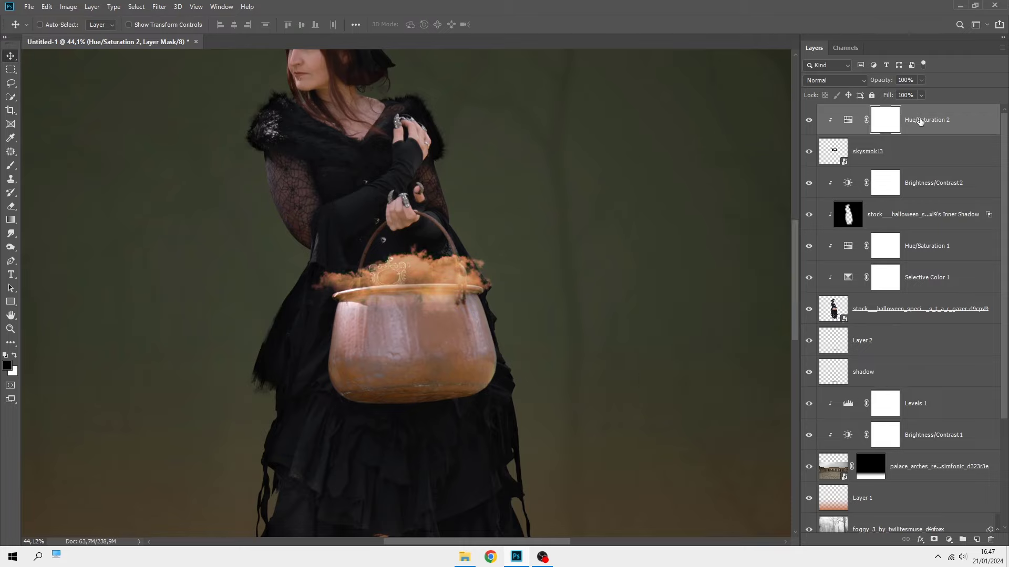
click(921, 121)
key(ctrl+0)
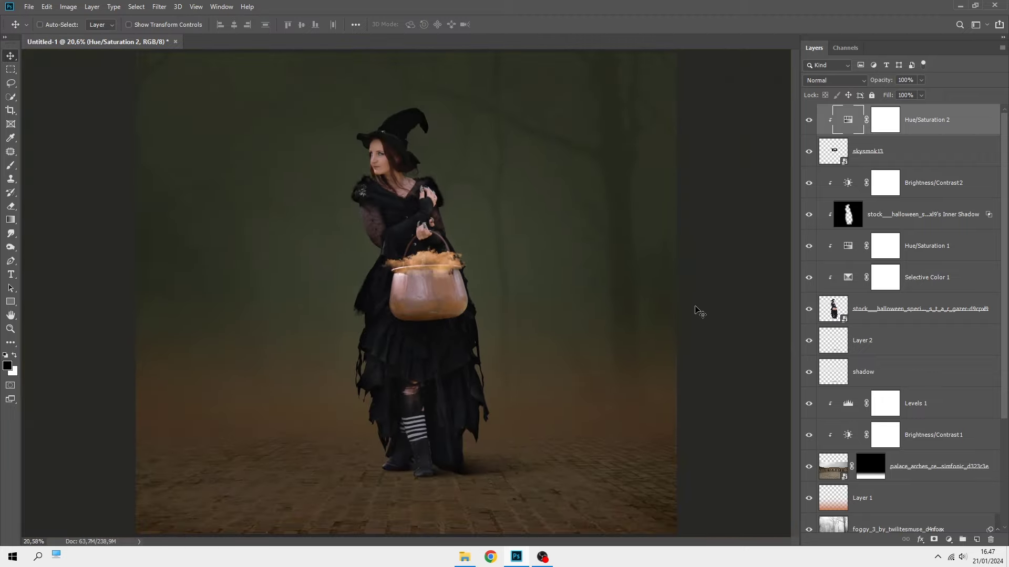
- Place the Gold-Glitter image with Linear Dodge (Add) blending to drop its black background
click(465, 557)
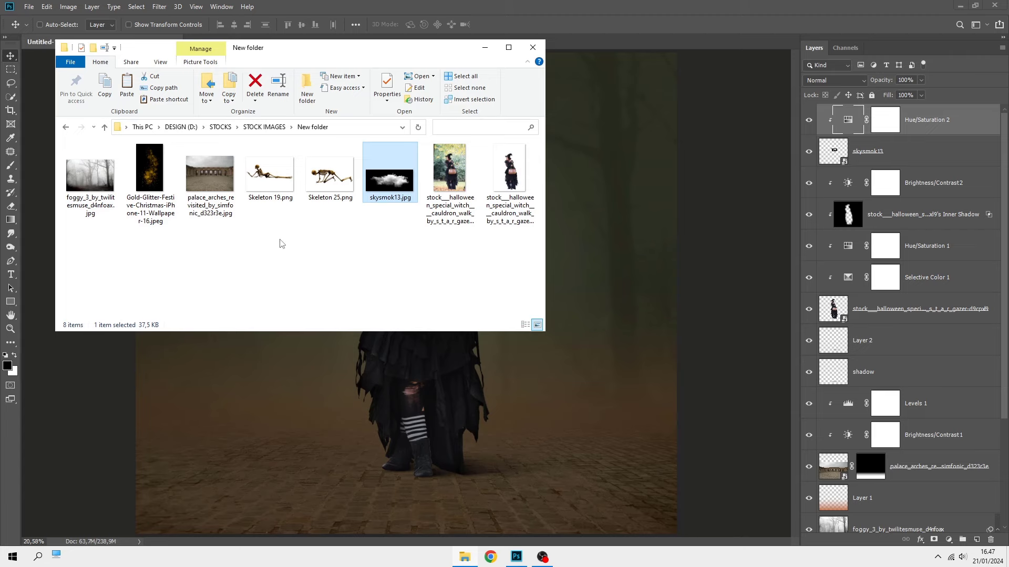
drag(148, 189, 272, 367)
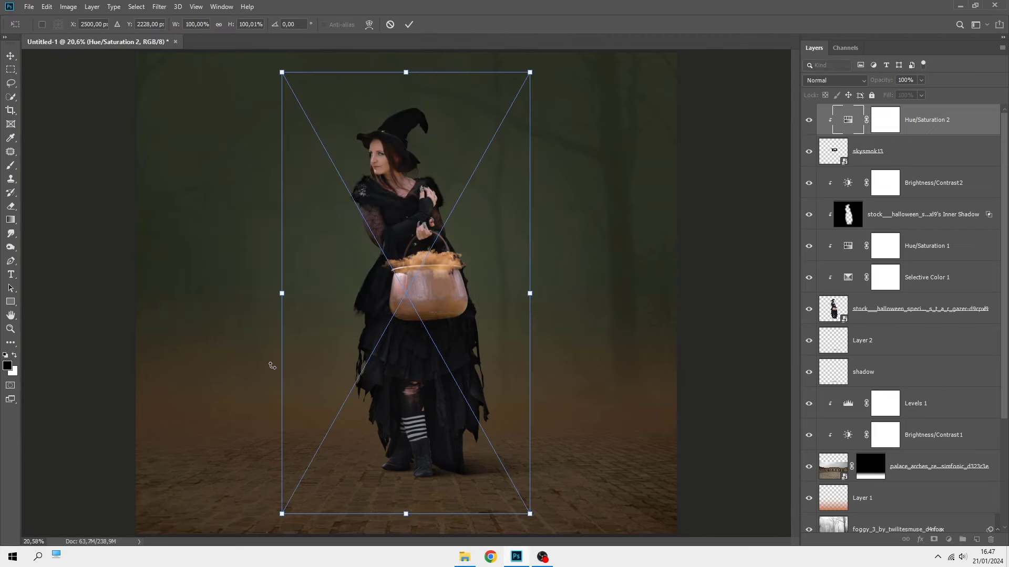
click(409, 25)
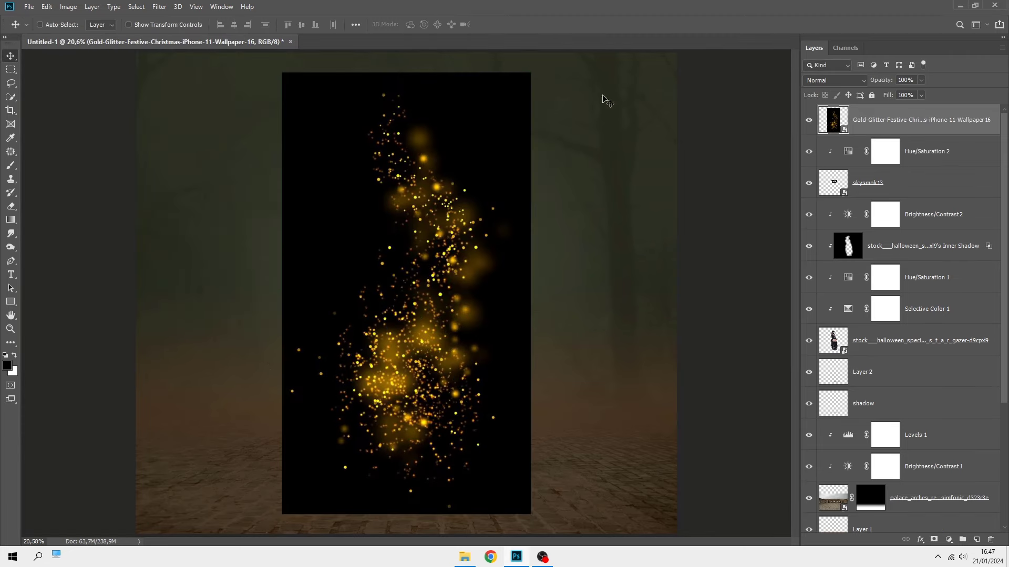
click(839, 81)
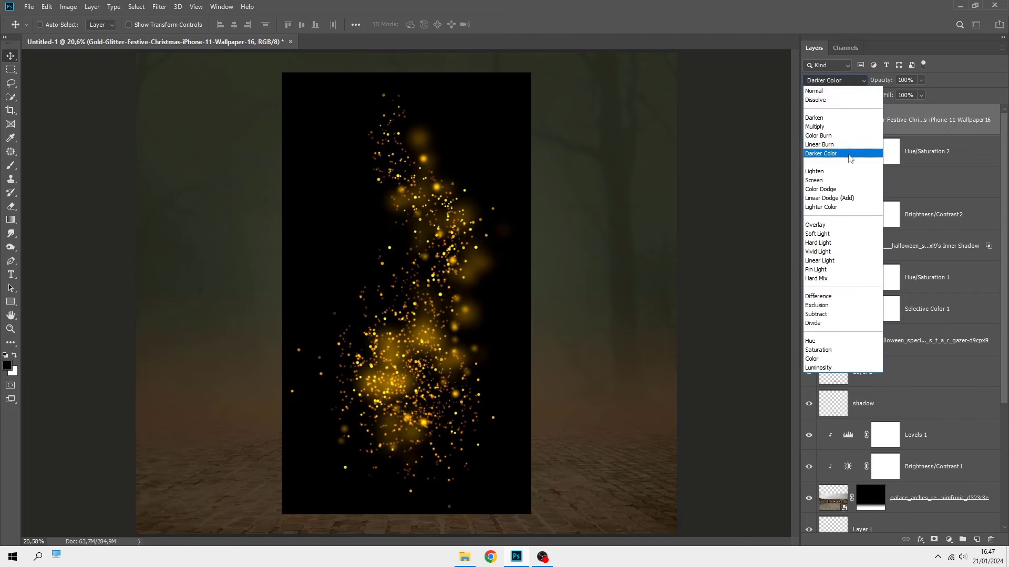
click(848, 199)
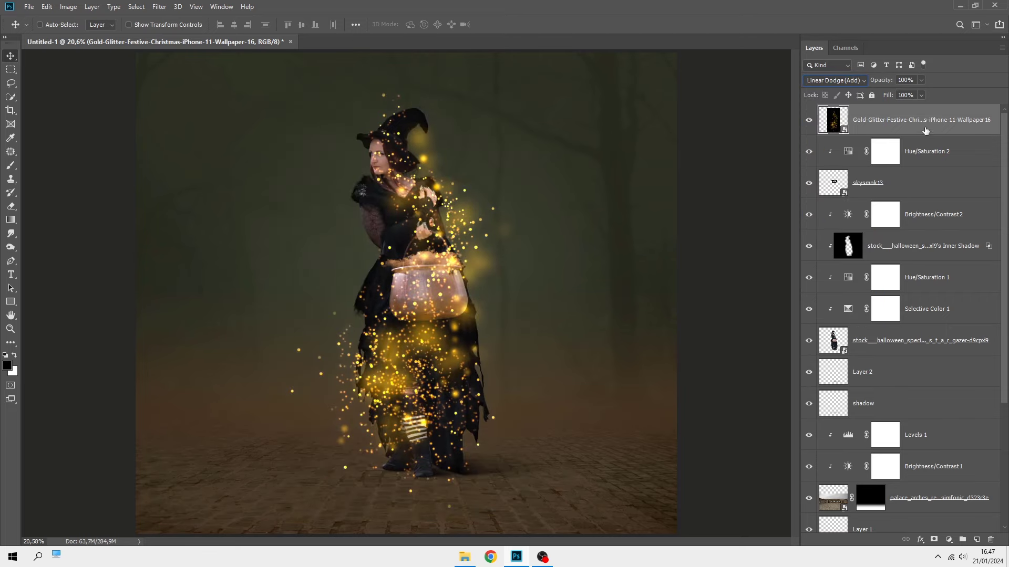
- Scale the glitter to about 58% and rotate it about 18° above the cauldron
key(ctrl+t)
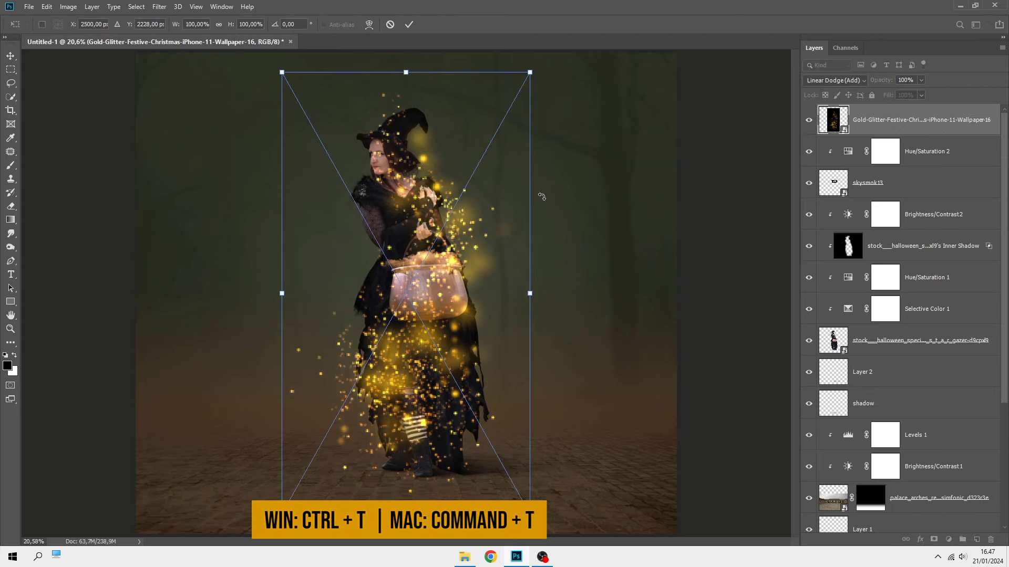
drag(405, 228, 421, 128)
scroll(444, 261, down, 2)
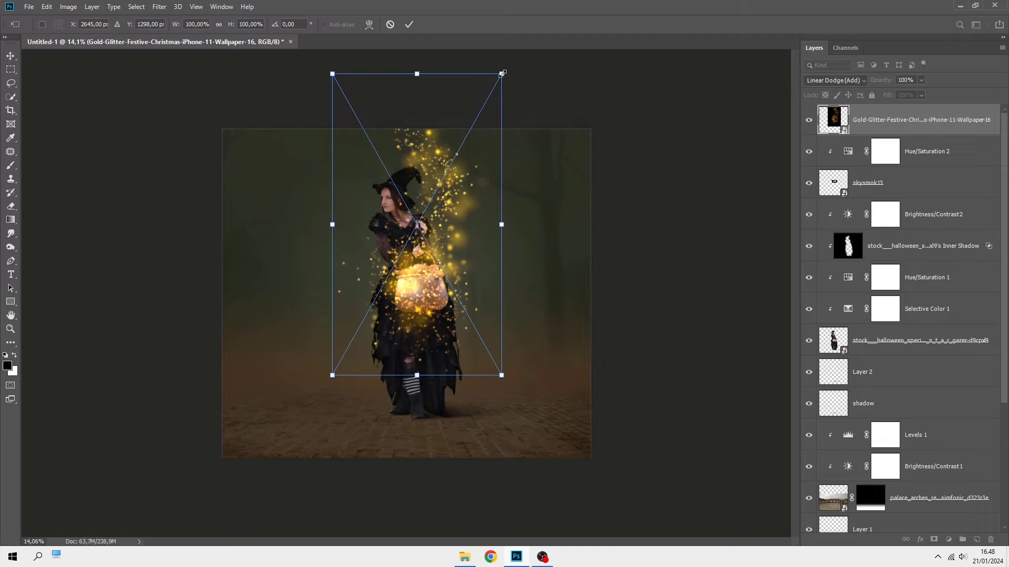
drag(502, 73, 468, 134)
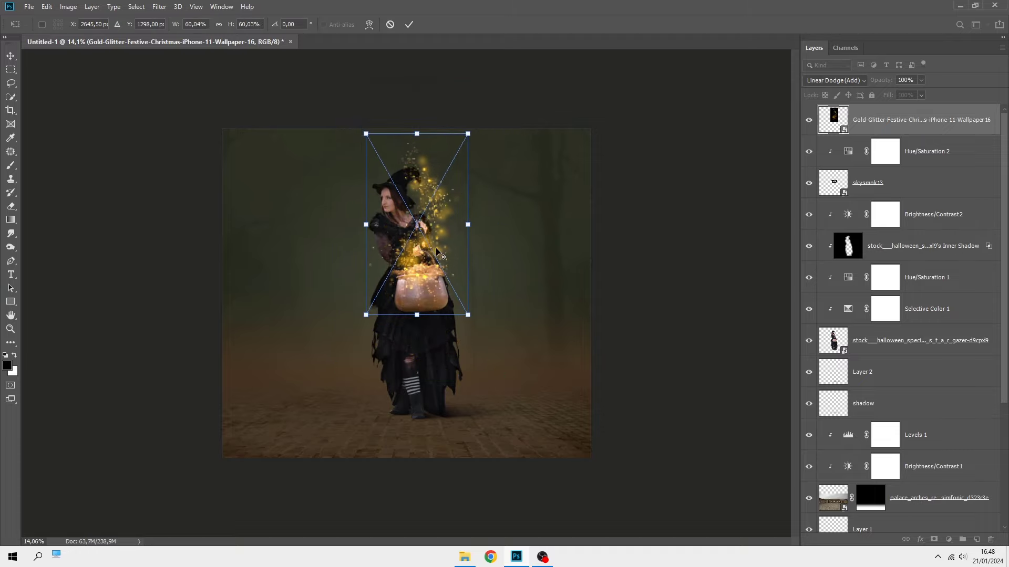
scroll(436, 252, up, 2)
mouse_move(531, 218)
mouse_down()
mouse_move(462, 249)
mouse_move(482, 247)
mouse_up()
scroll(465, 255, down, 2)
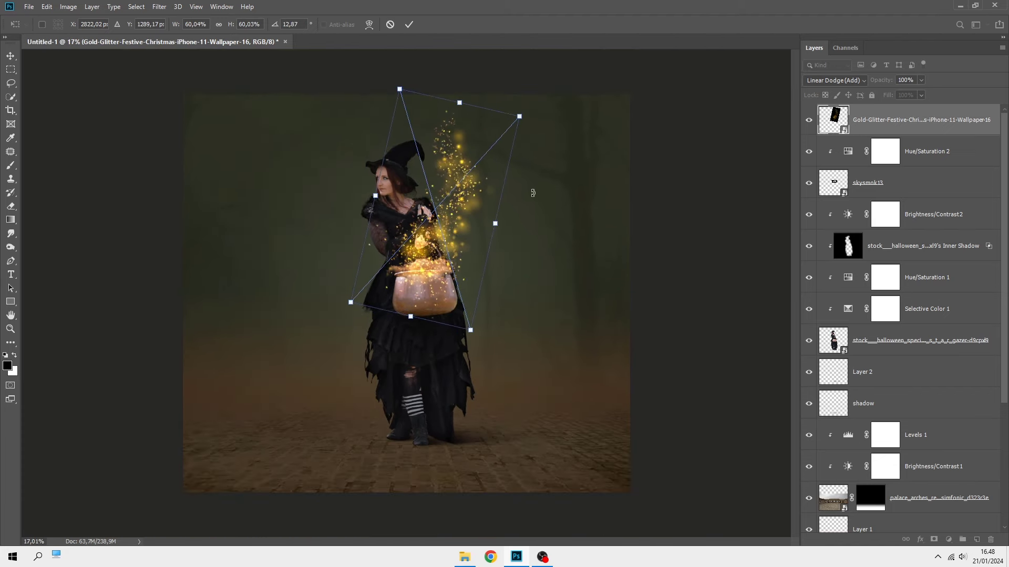
drag(532, 193, 530, 183)
drag(456, 215, 462, 213)
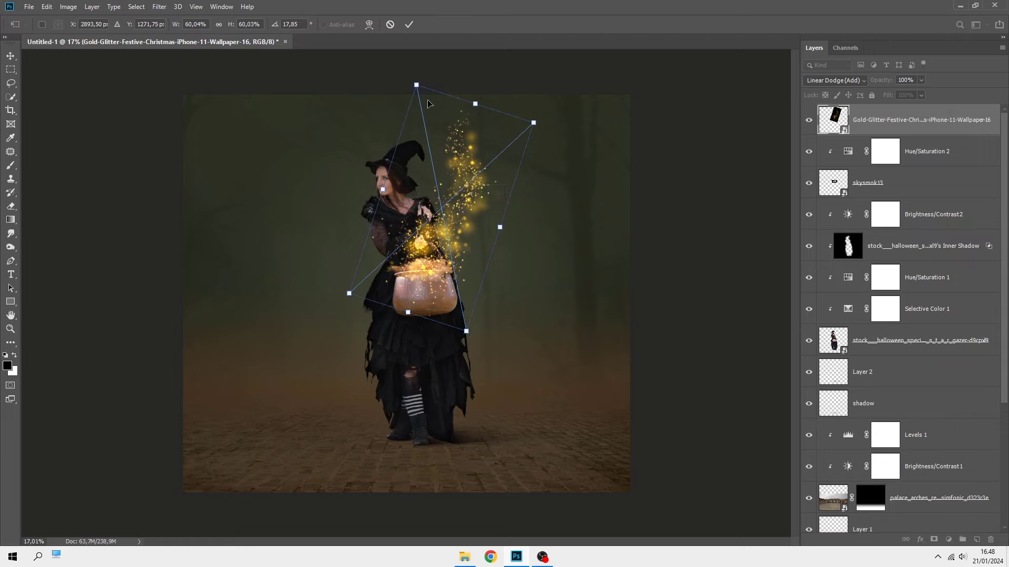
drag(415, 85, 419, 94)
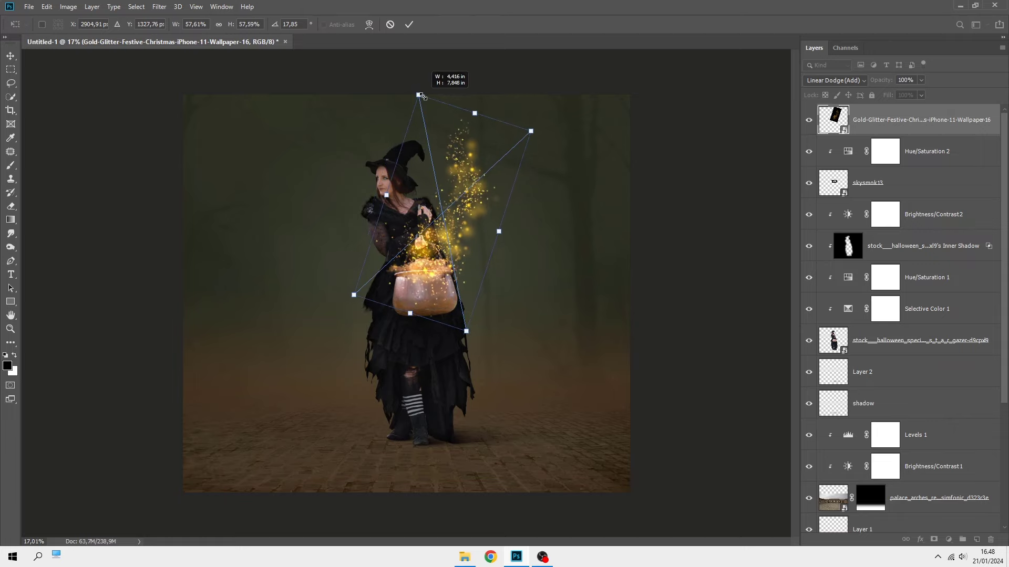
click(409, 24)
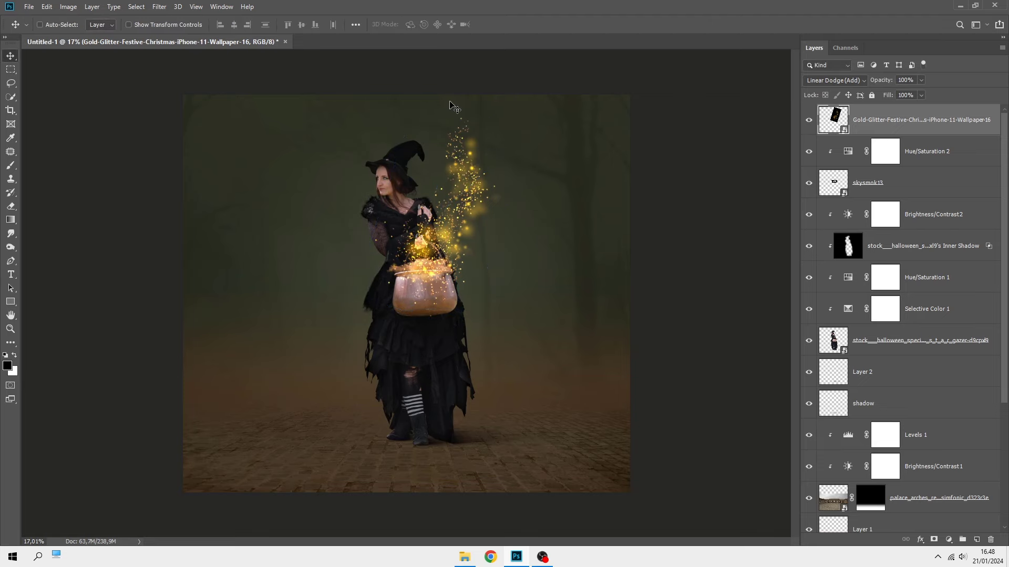
scroll(466, 175, up, 5)
scroll(466, 175, up, 3)
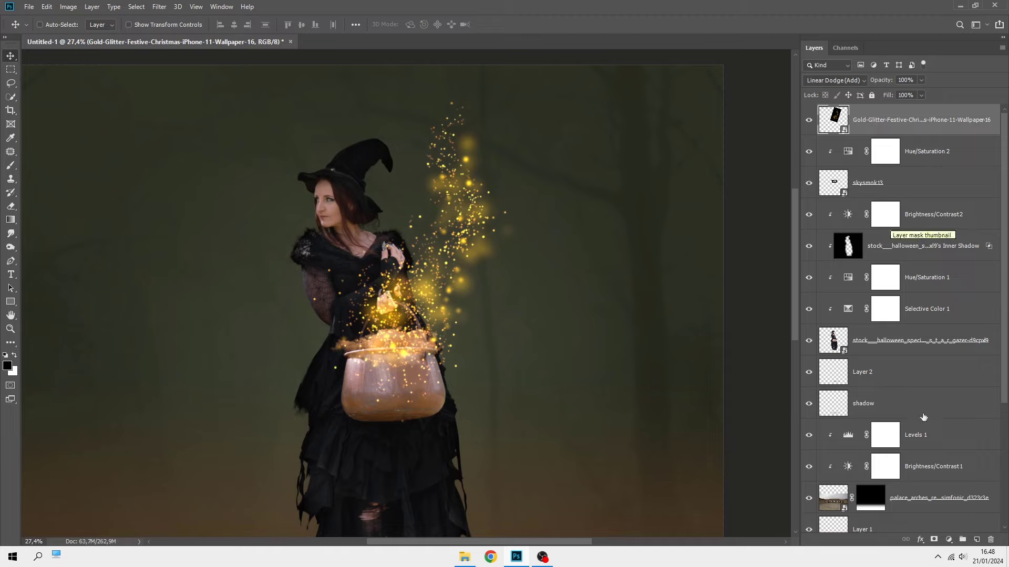
- Add a clipped Levels adjustment that darkens the glitter's shadows to remove haze
click(949, 540)
click(949, 395)
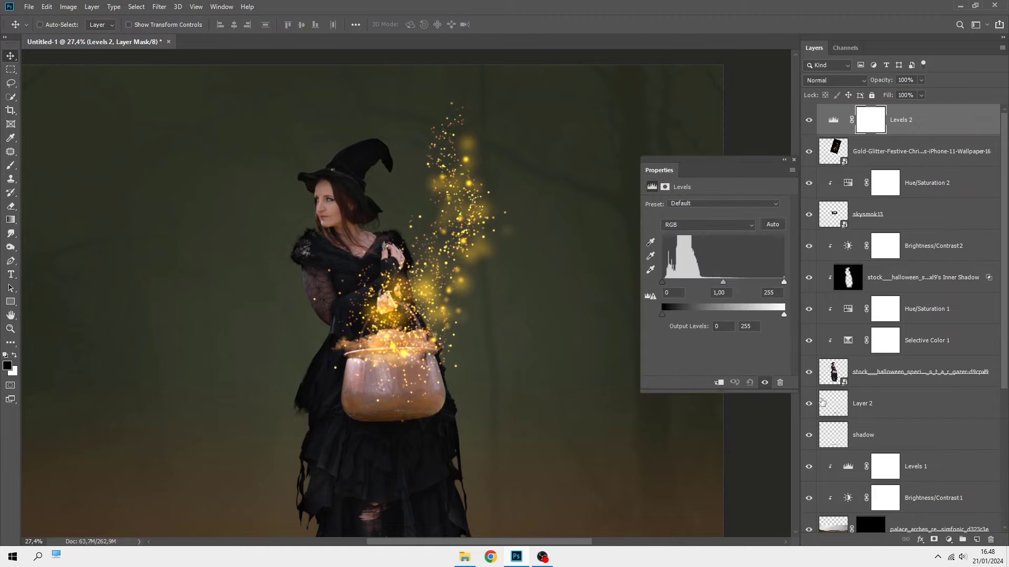
click(720, 383)
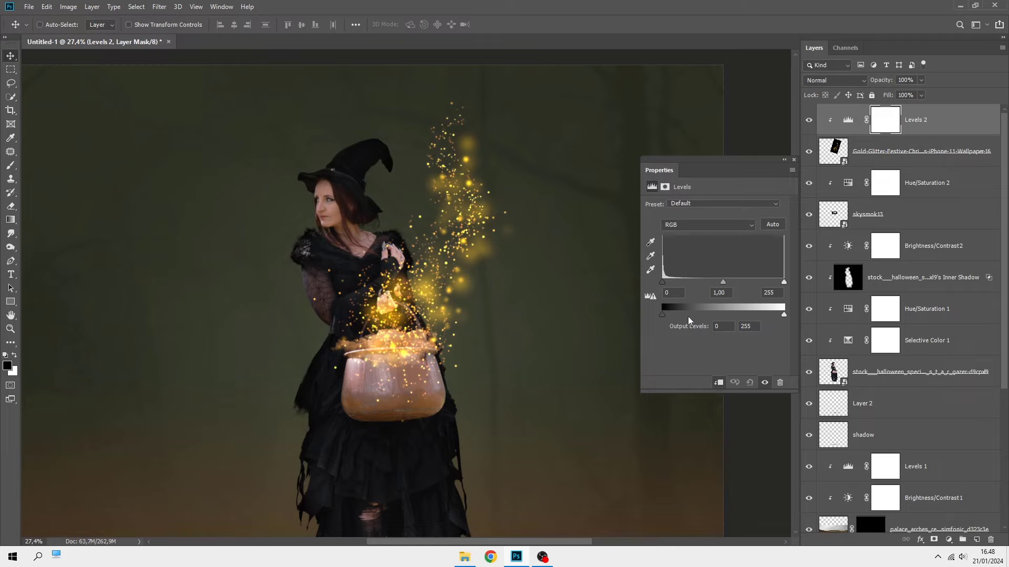
drag(663, 286, 679, 286)
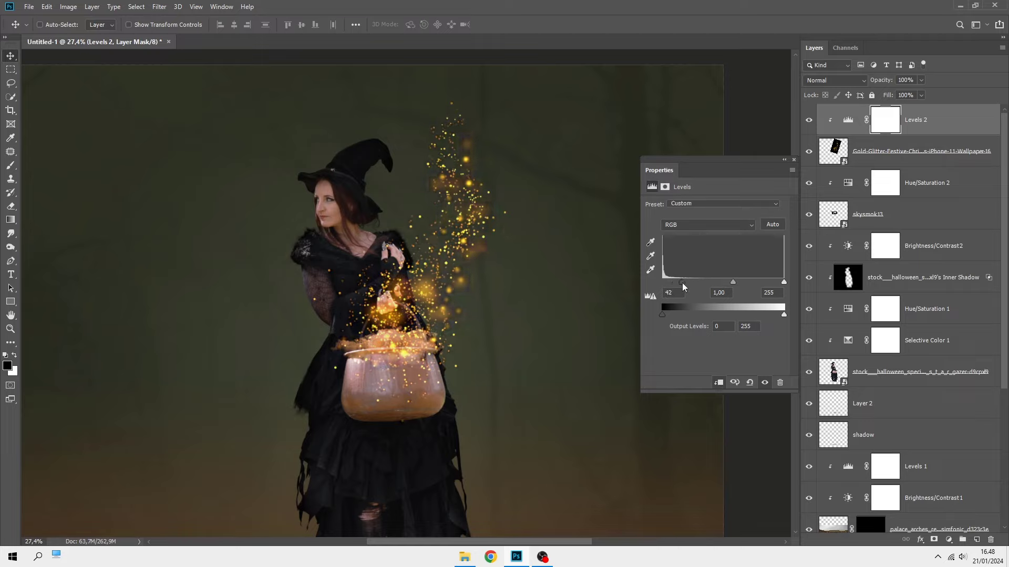
click(794, 160)
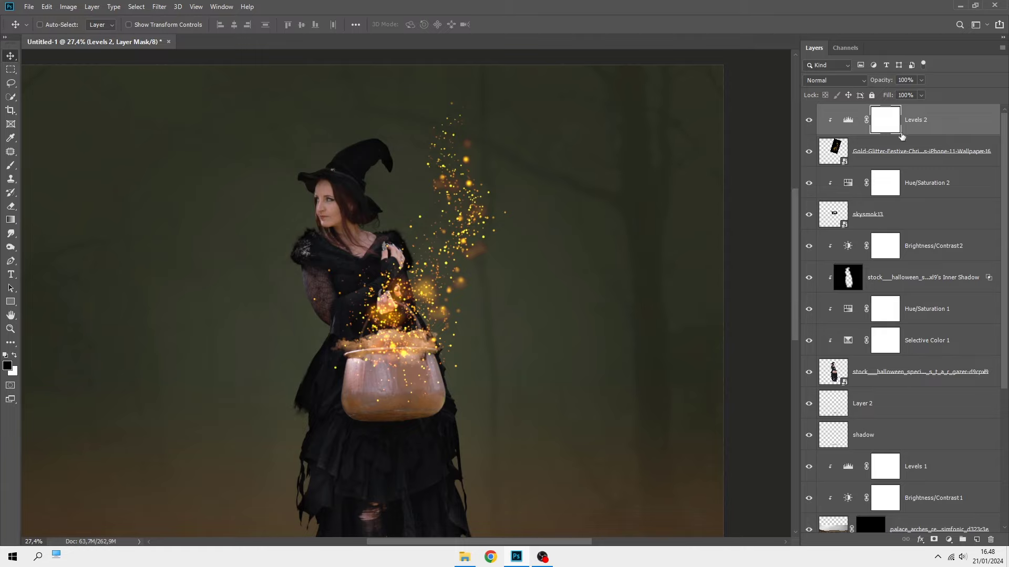
click(927, 128)
- Warm the glitter toward orange with clipped Hue/Saturation 3 at Hue -16, Saturation -11
click(949, 540)
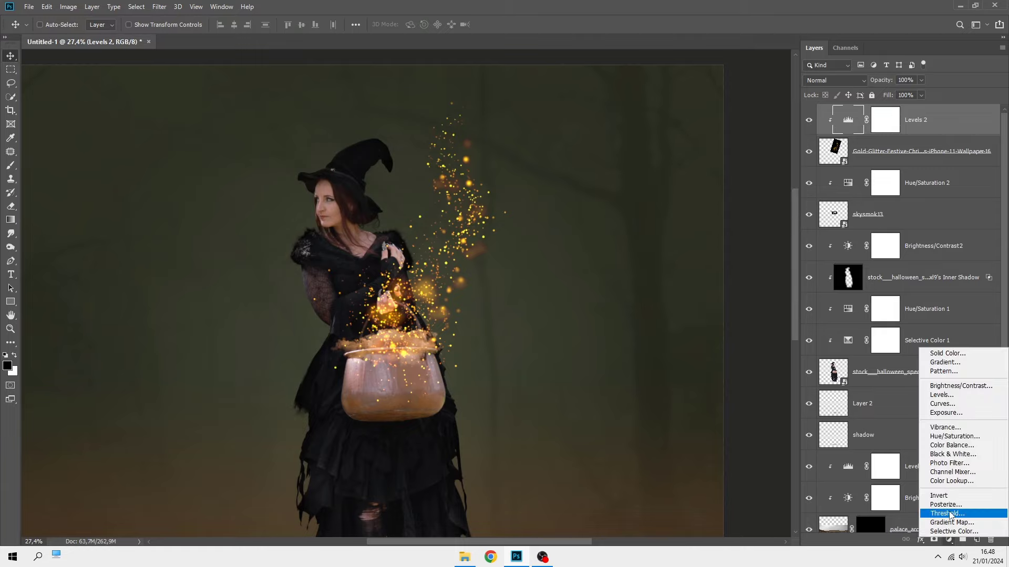
click(948, 436)
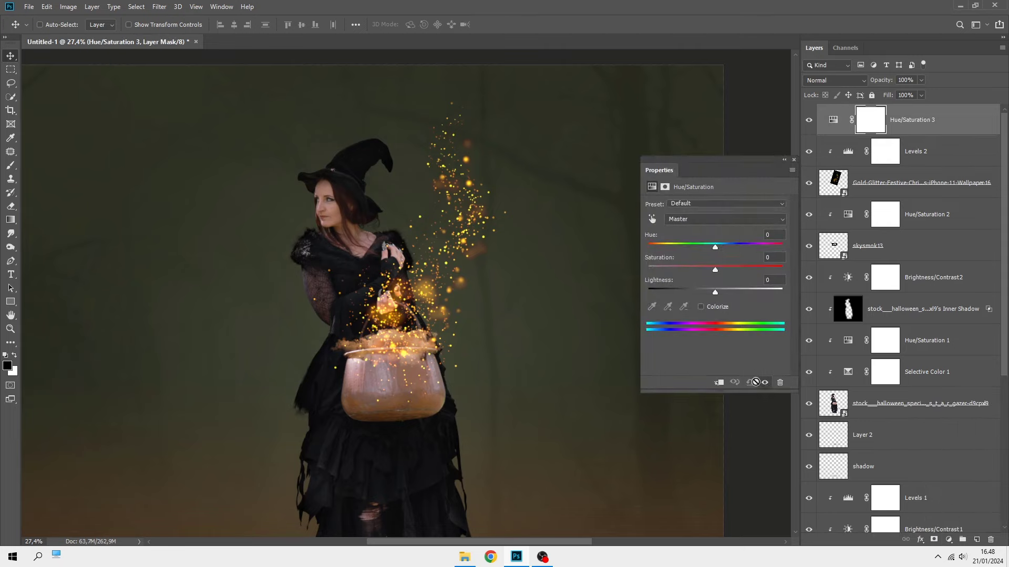
click(719, 383)
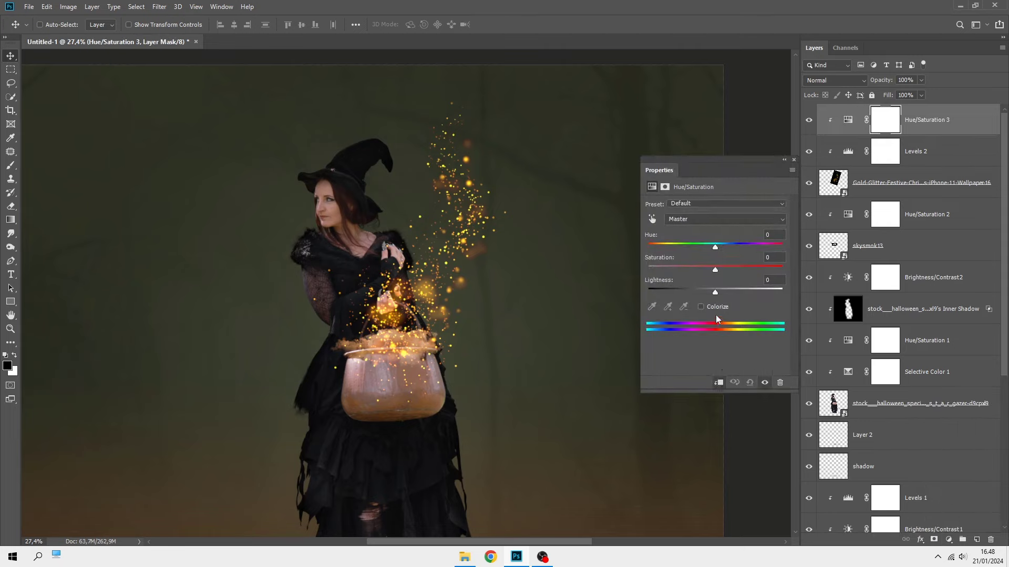
drag(713, 269, 705, 269)
drag(698, 244, 702, 244)
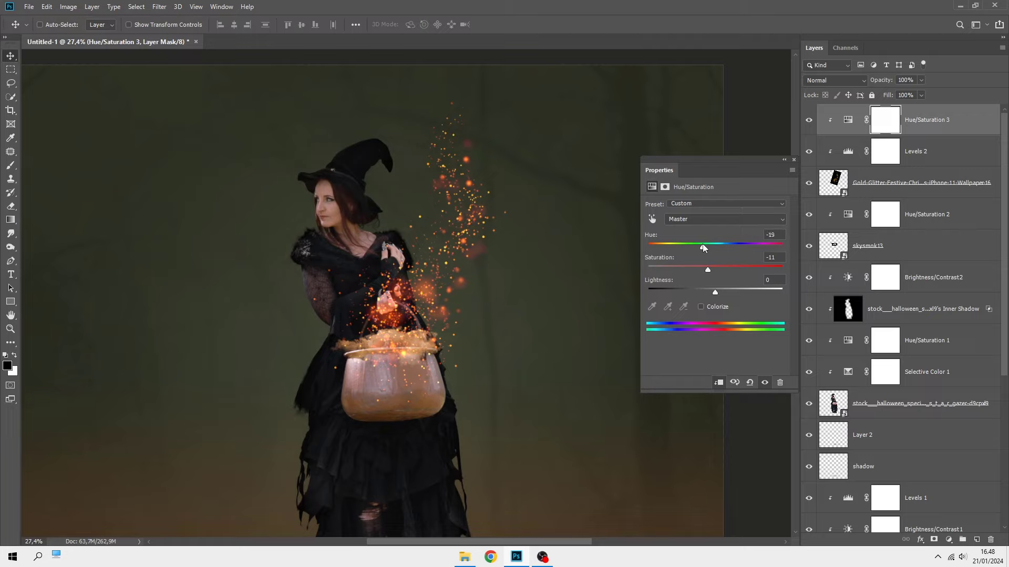
click(794, 160)
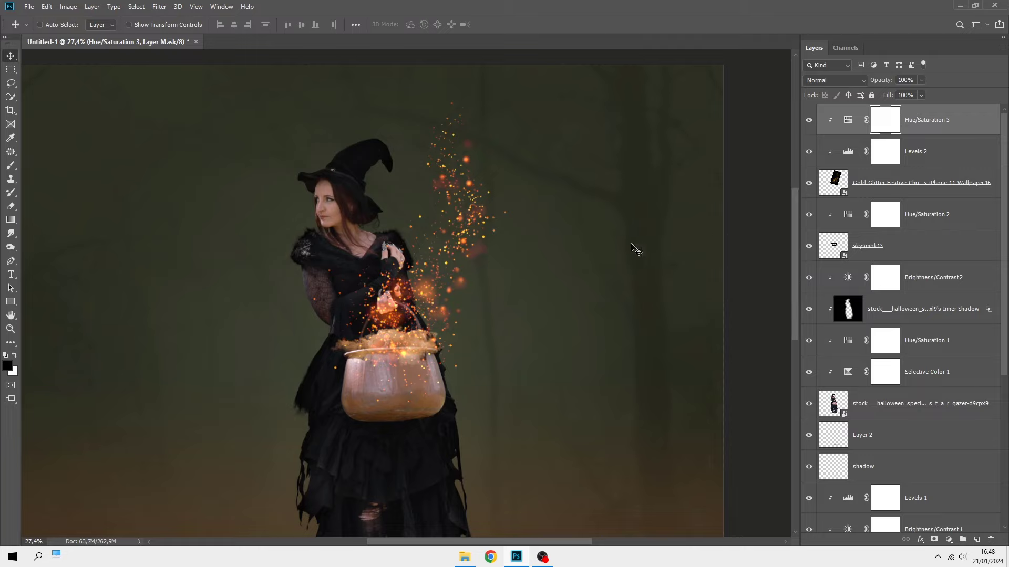
key(ctrl+0)
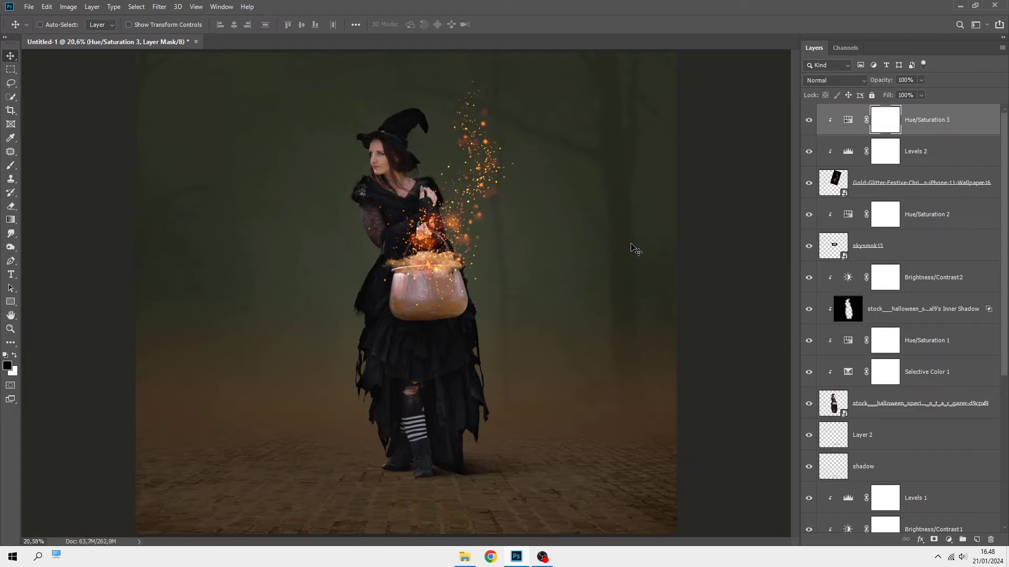
click(931, 121)
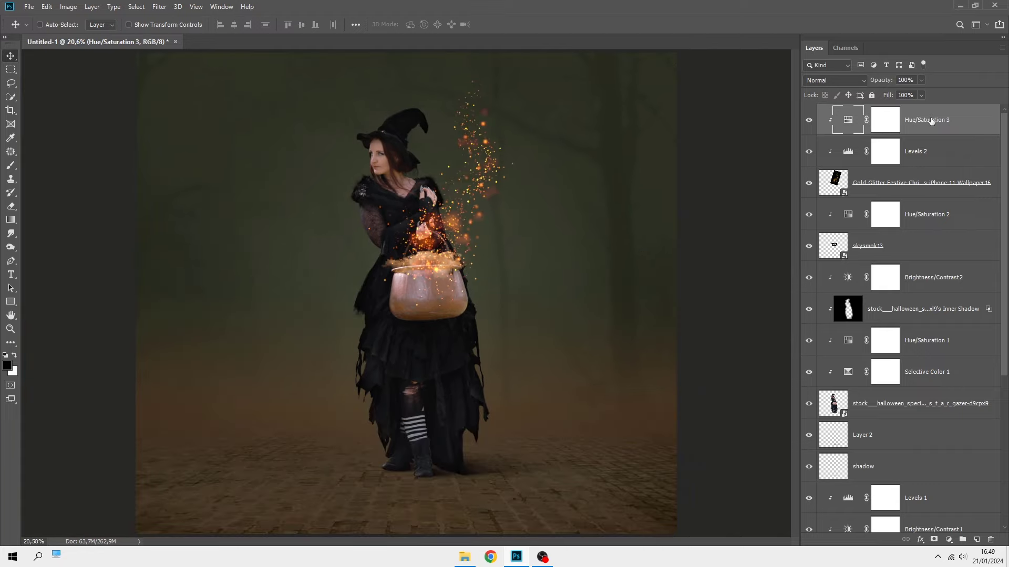
- Add a new layer above Layer 2 and pick an orange brush colour around ff7800
click(892, 437)
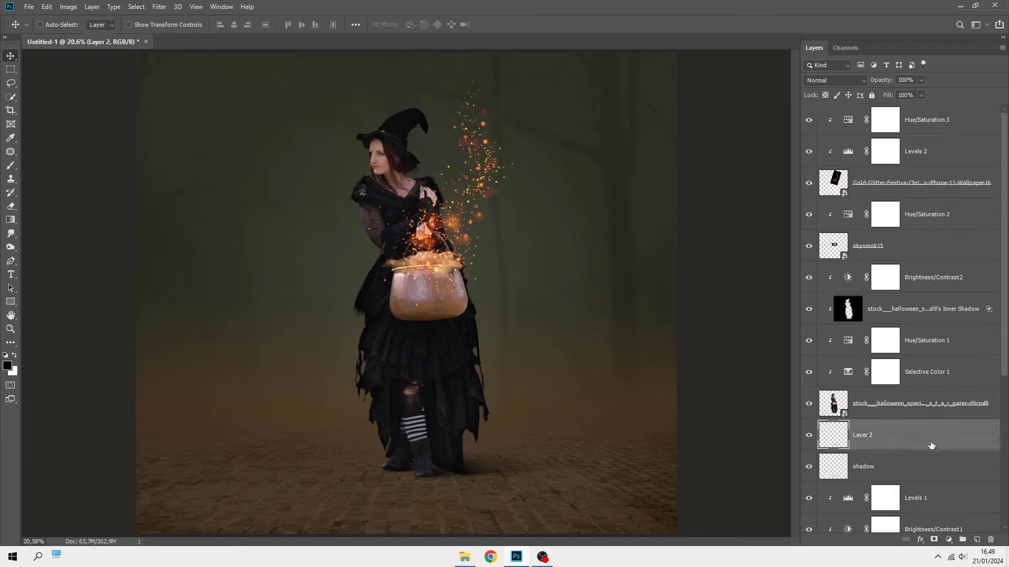
click(977, 540)
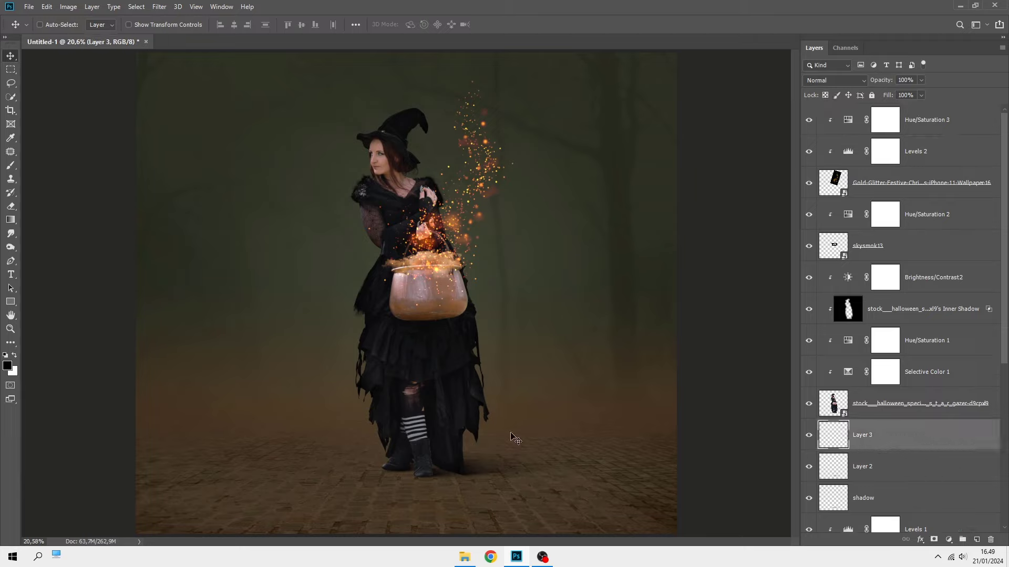
right_click(10, 166)
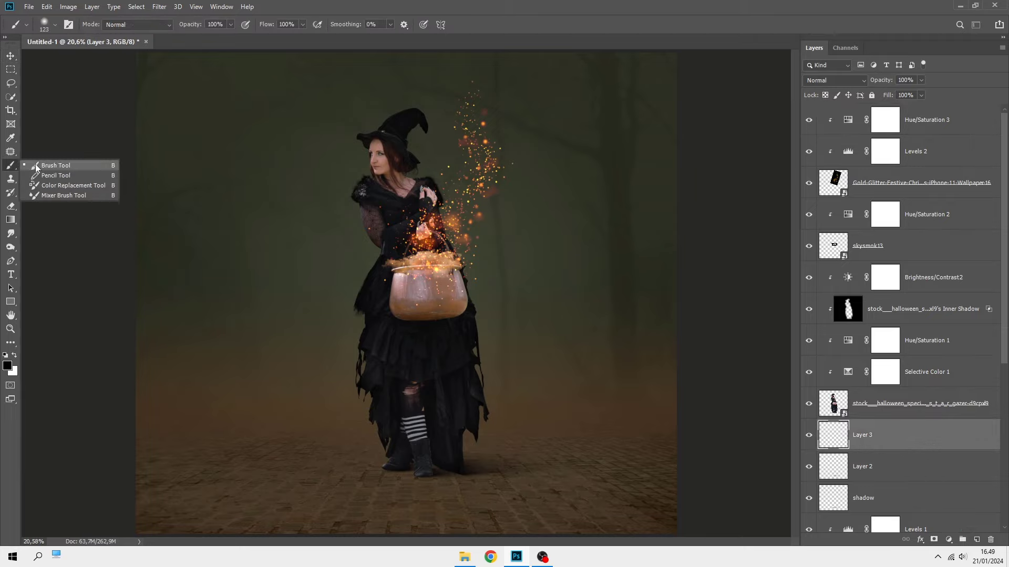
click(46, 167)
click(7, 366)
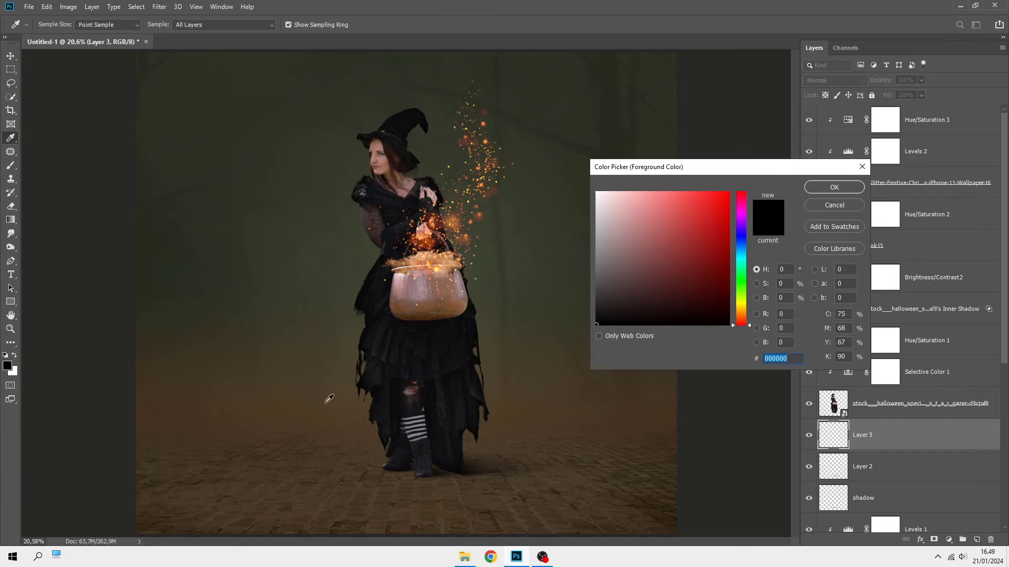
click(327, 402)
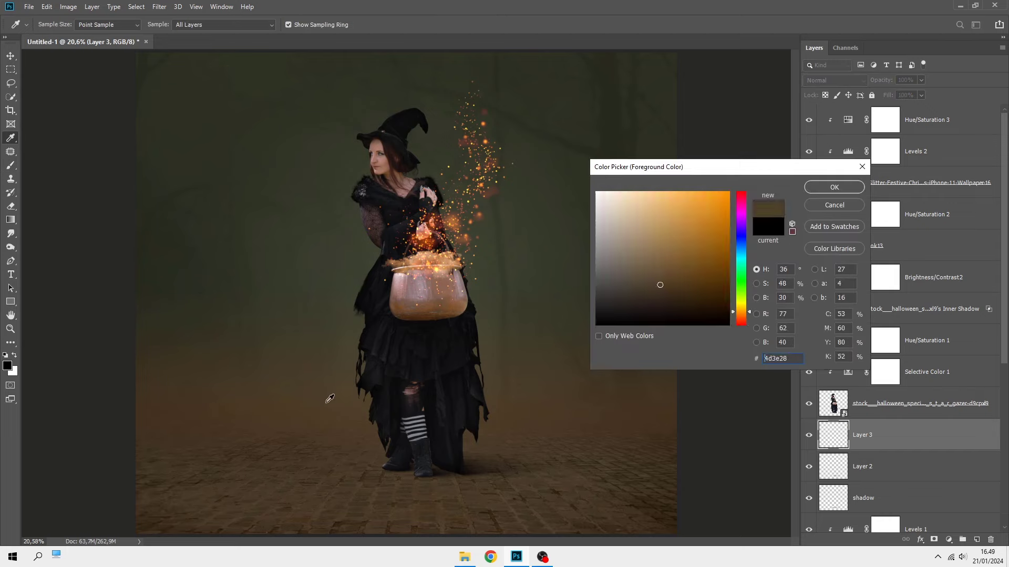
text(ff9800)
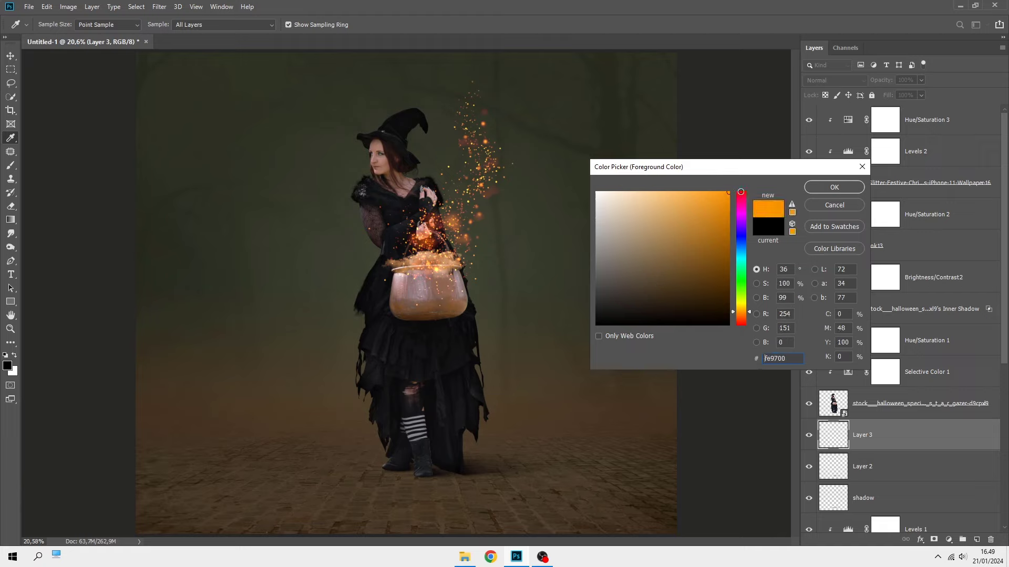
drag(745, 320, 745, 314)
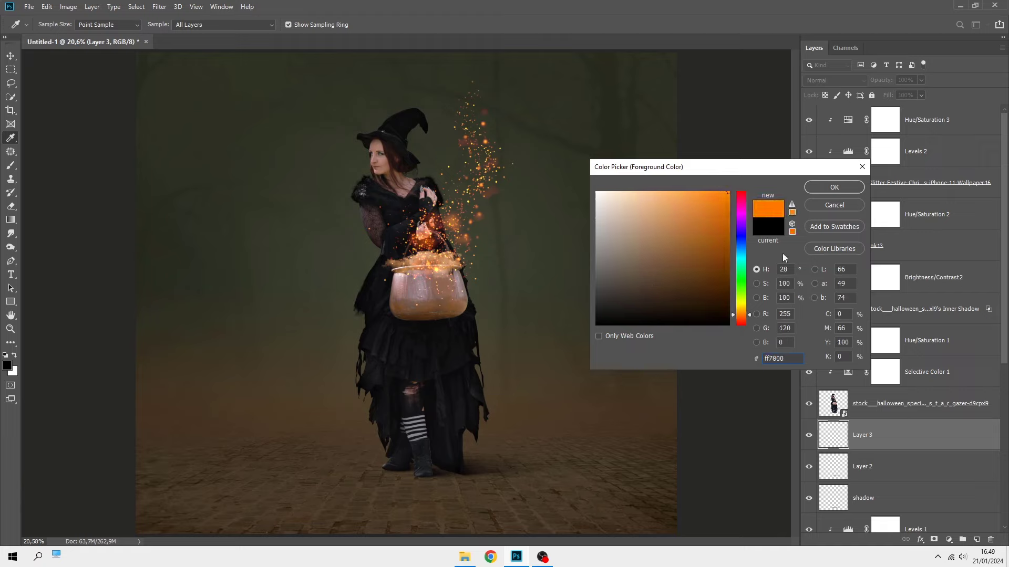
click(833, 187)
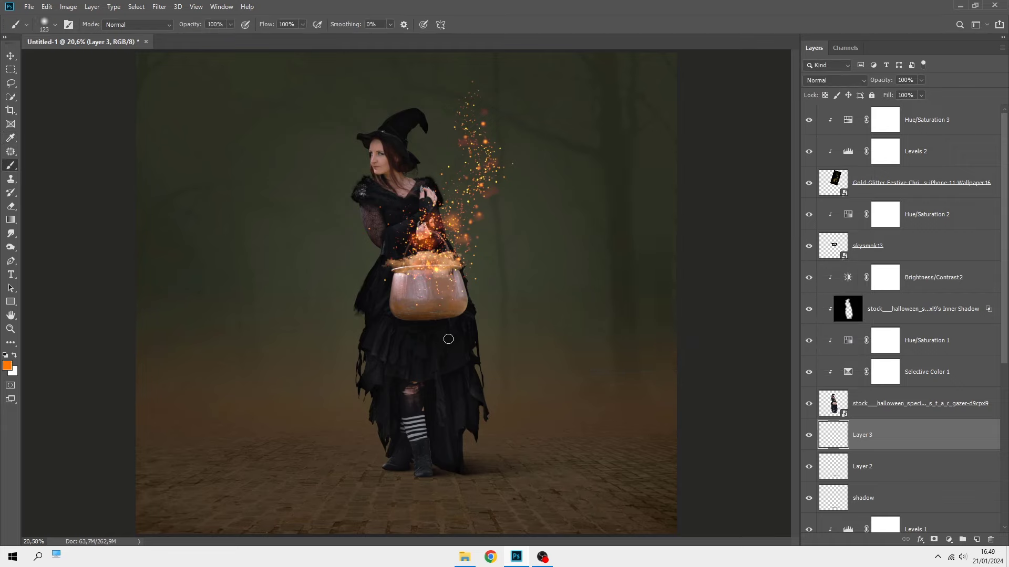
- Paint a large orange glow at the witch's feet and blend it as Overlay
drag(423, 372, 455, 381)
click(420, 468)
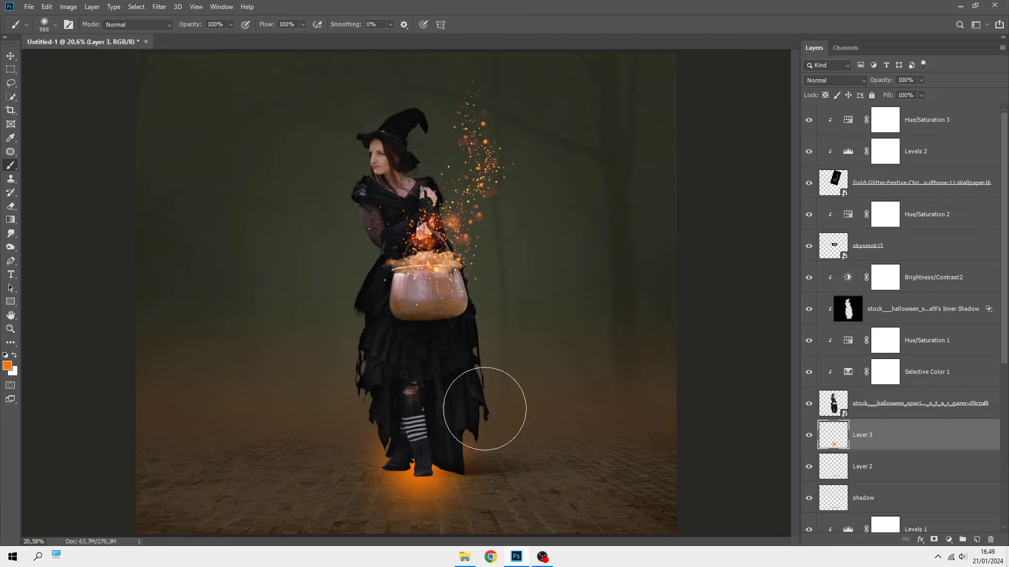
click(826, 82)
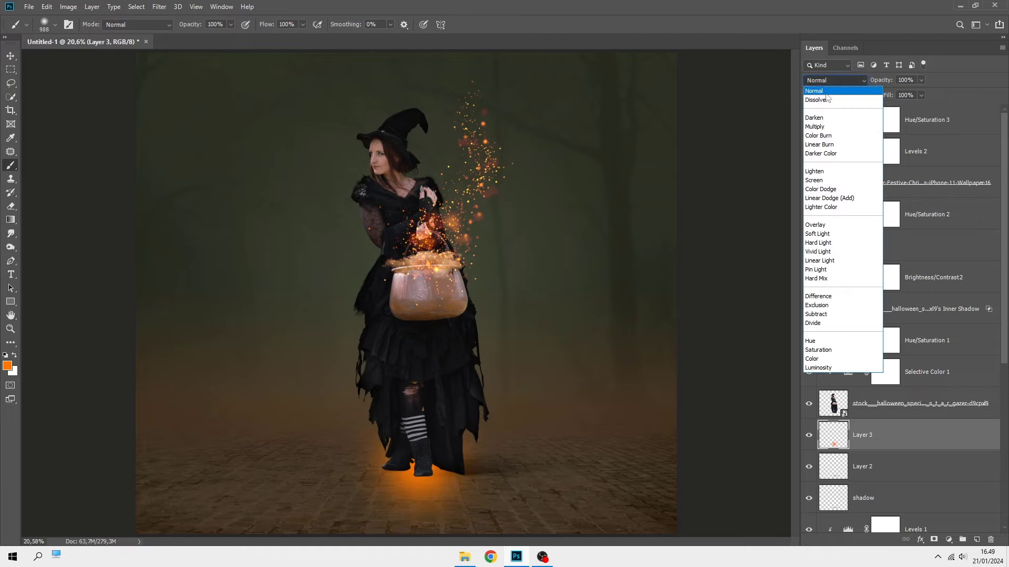
click(828, 228)
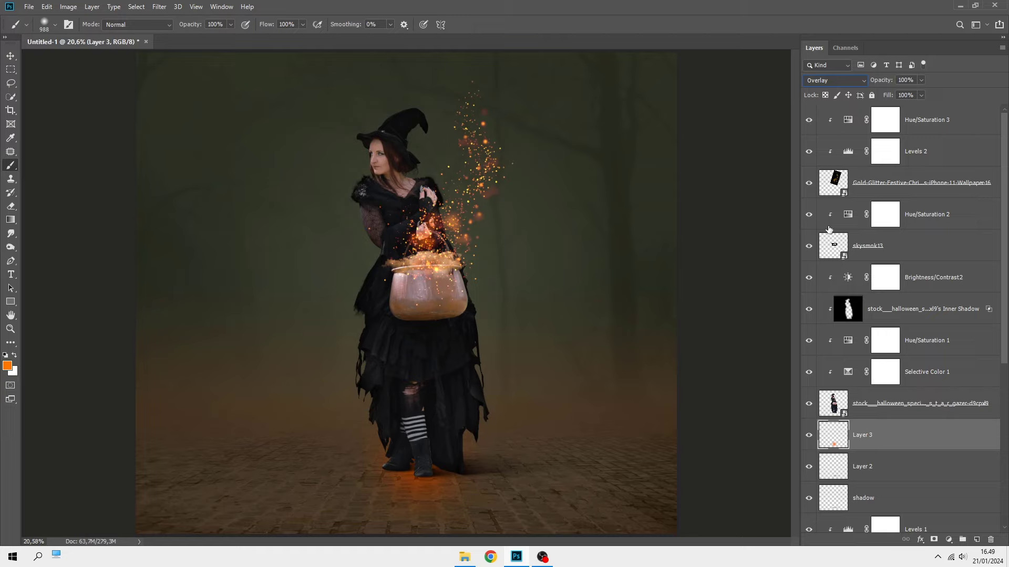
- Stretch the glow wide and flat across the floor and set it to 55% opacity
key(ctrl+t)
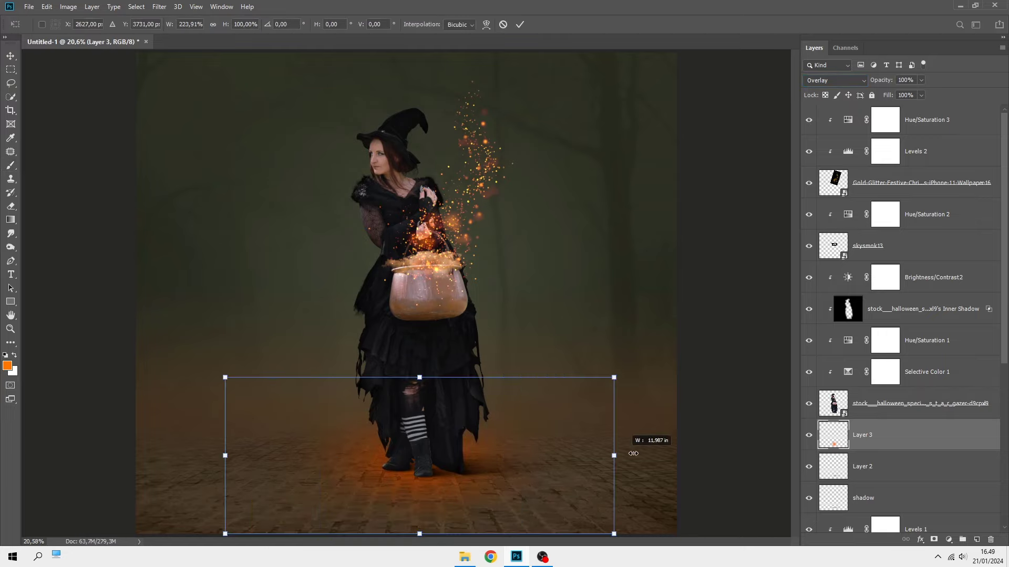
drag(507, 456, 718, 457)
drag(420, 377, 420, 420)
key(ctrl+minus)
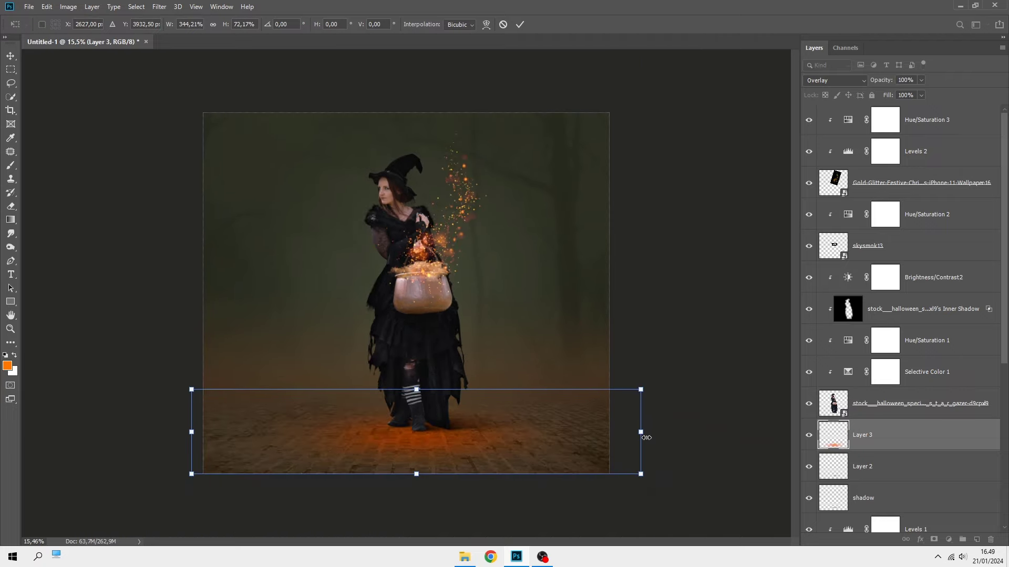
drag(646, 435, 712, 434)
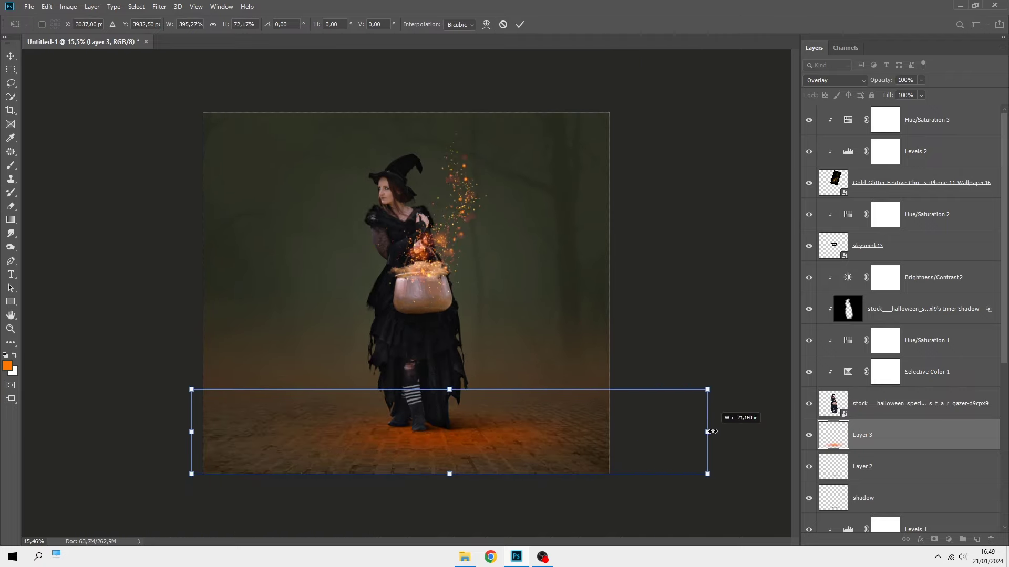
key(Return)
key(ctrl+0)
key(b)
click(920, 80)
drag(923, 93, 902, 95)
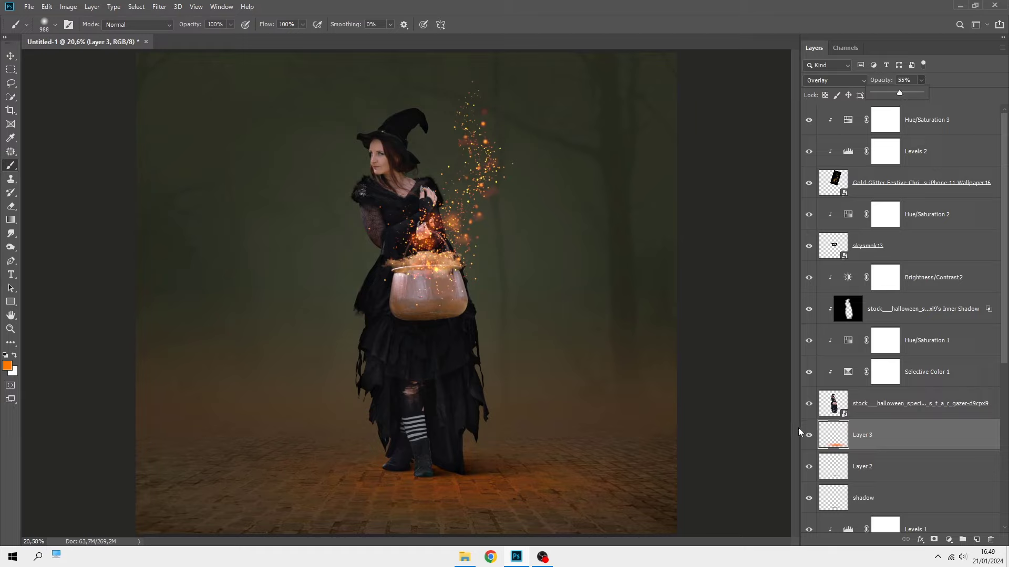
key(v)
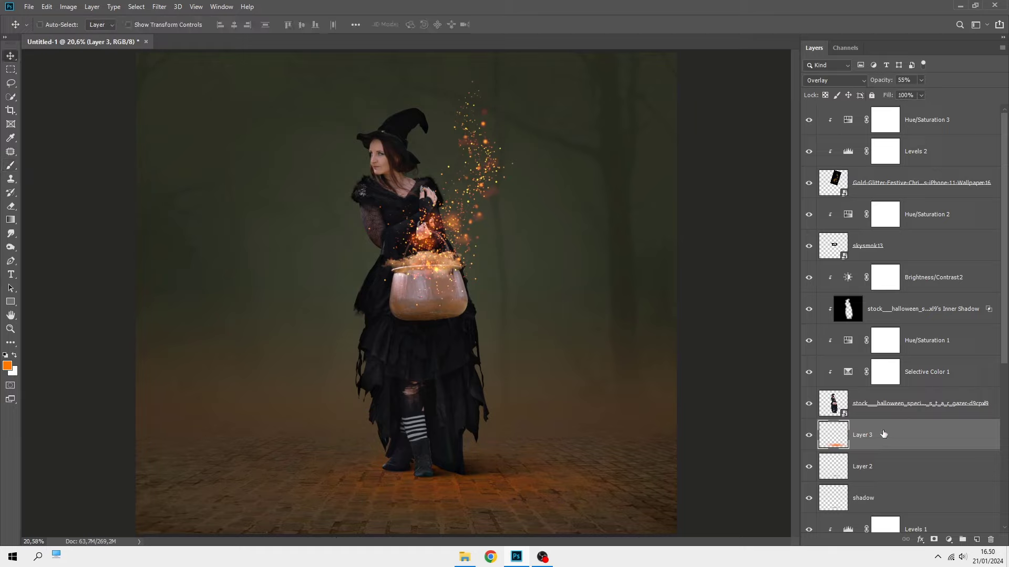
- Place Skeleton 25 at about 14% scale, crawling on the floor left of the witch
click(960, 132)
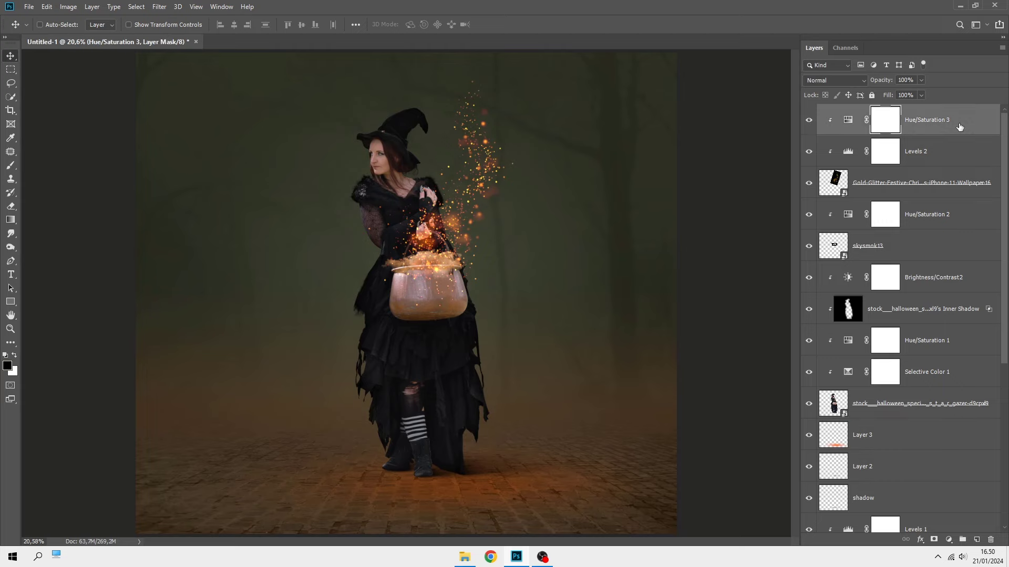
click(466, 557)
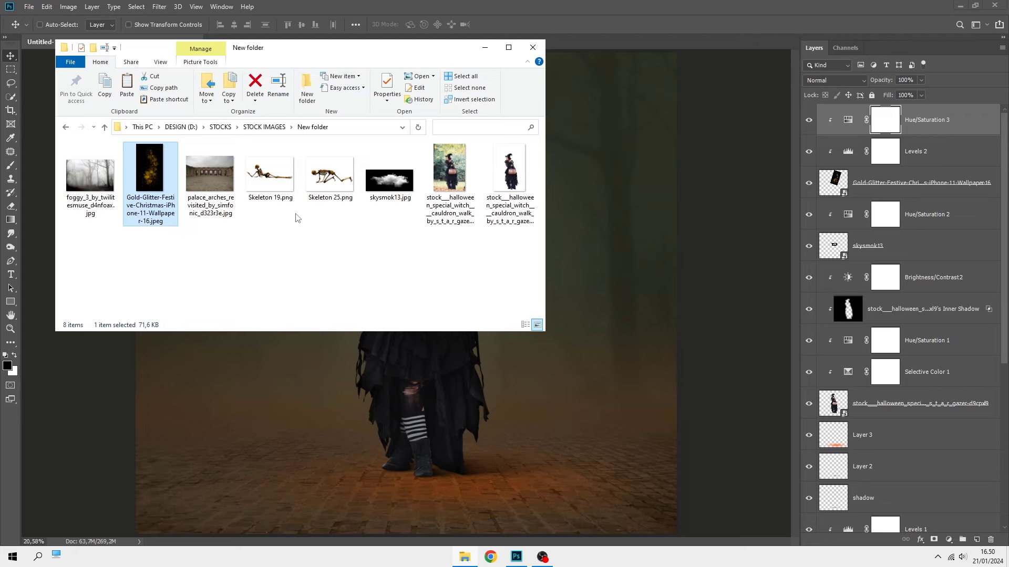
mouse_move(320, 184)
mouse_down()
mouse_move(345, 333)
mouse_move(322, 388)
mouse_up()
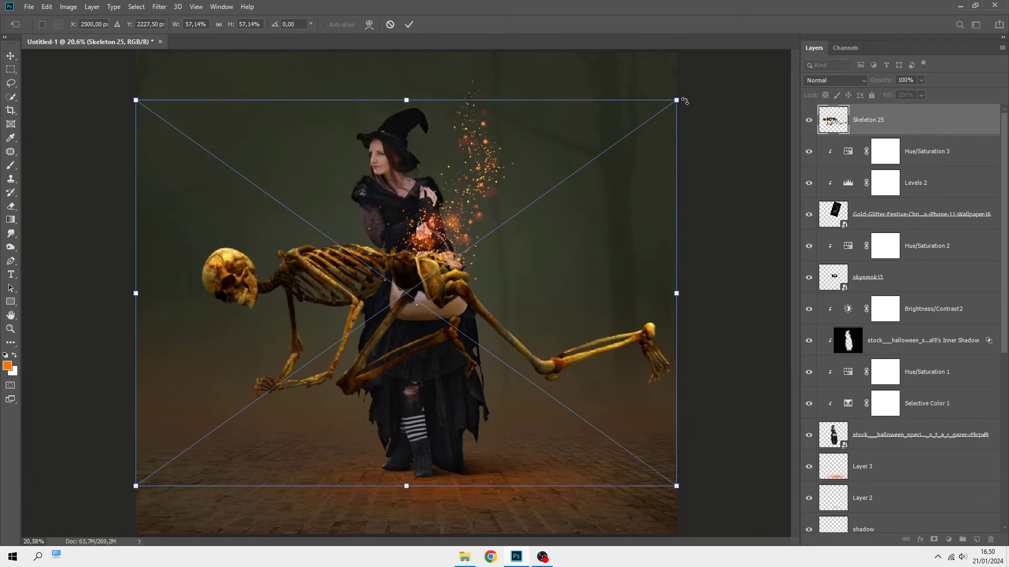
mouse_move(673, 106)
mouse_down()
mouse_move(318, 372)
mouse_move(288, 379)
mouse_up()
drag(238, 409, 292, 386)
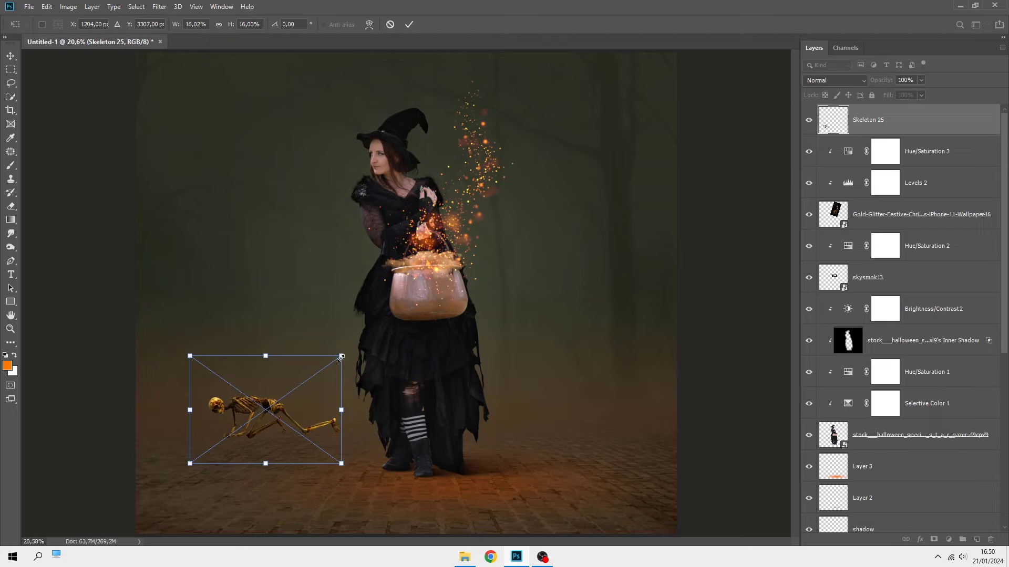
drag(341, 357, 334, 362)
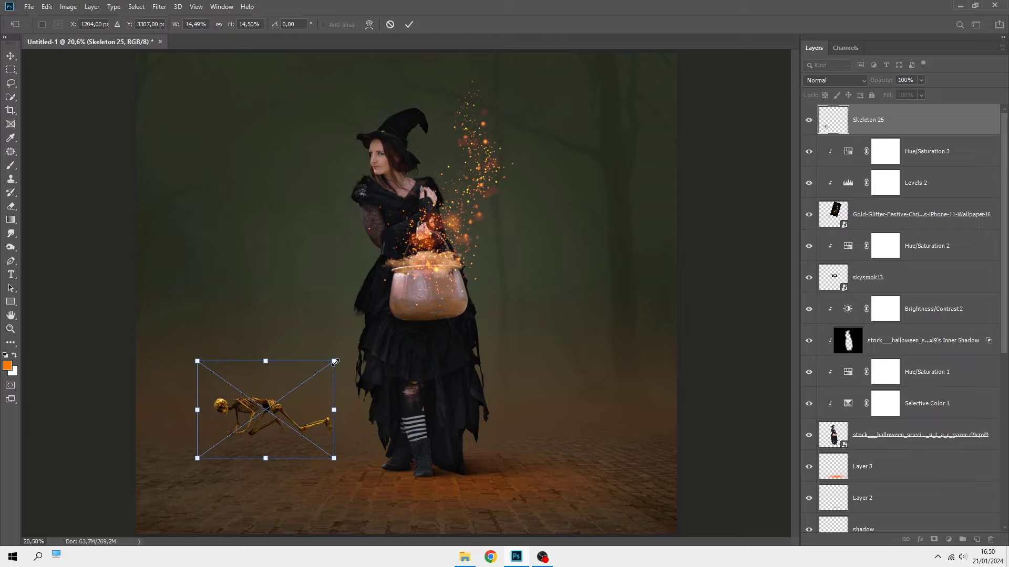
drag(334, 362, 330, 364)
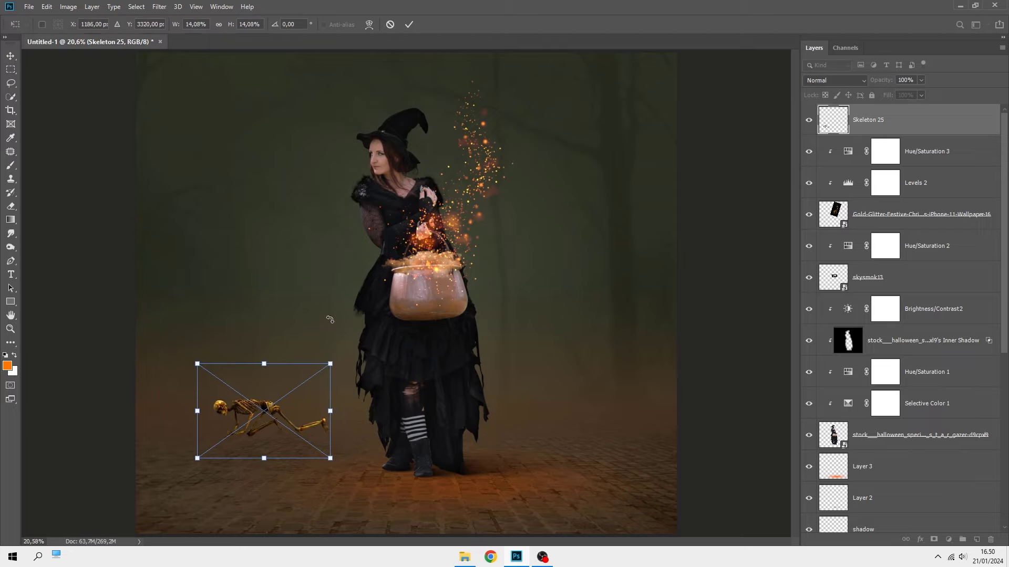
key(Return)
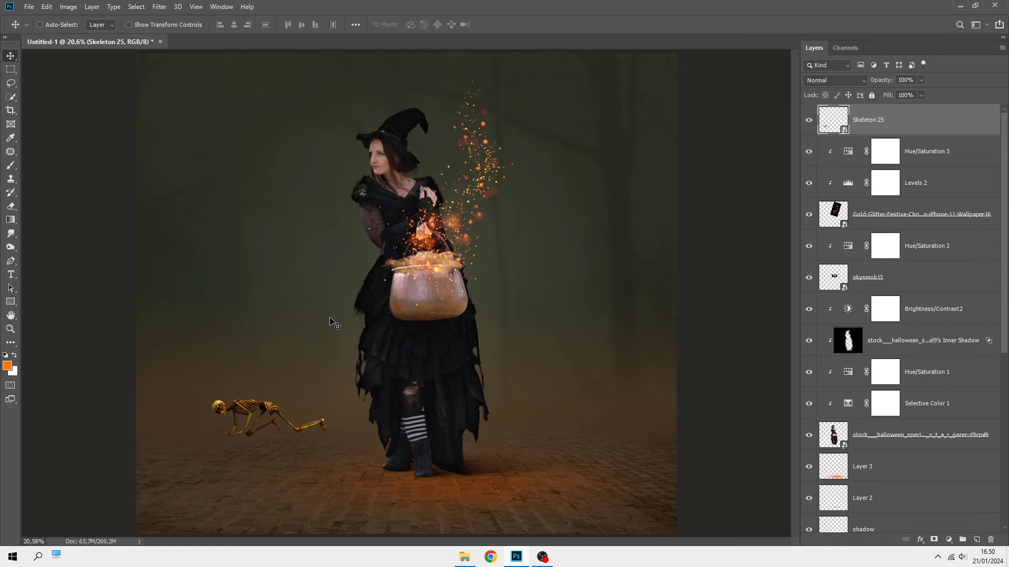
scroll(334, 324, down, 1)
drag(283, 408, 278, 407)
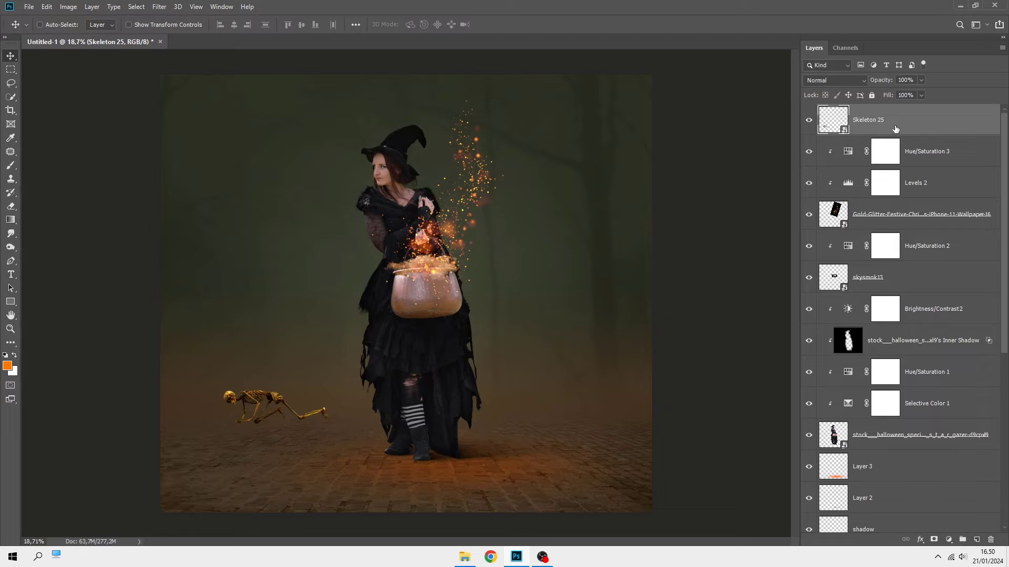
- Desaturate the skeleton's yellow tones with a clipped Hue/Saturation adjustment
click(949, 539)
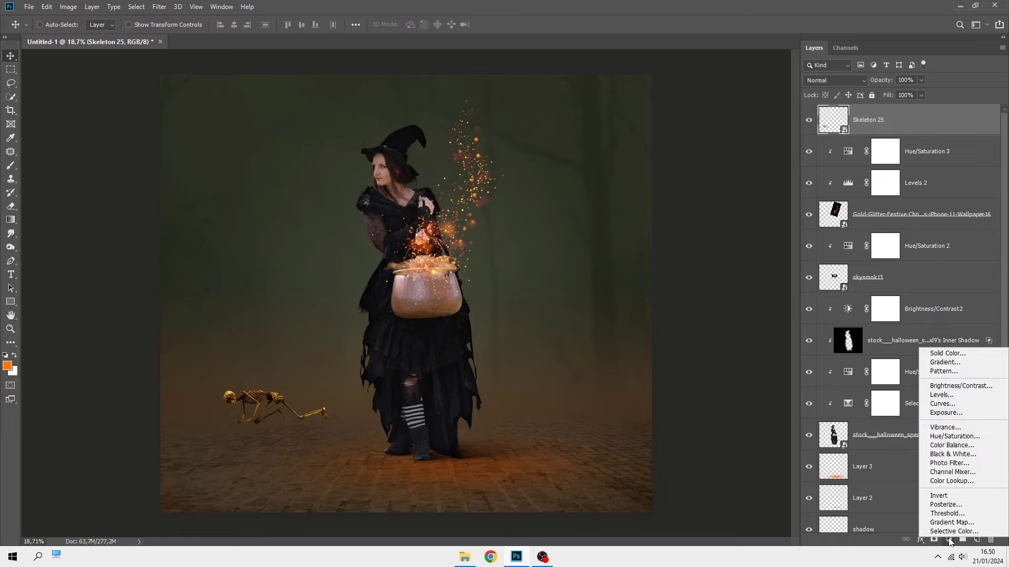
click(953, 437)
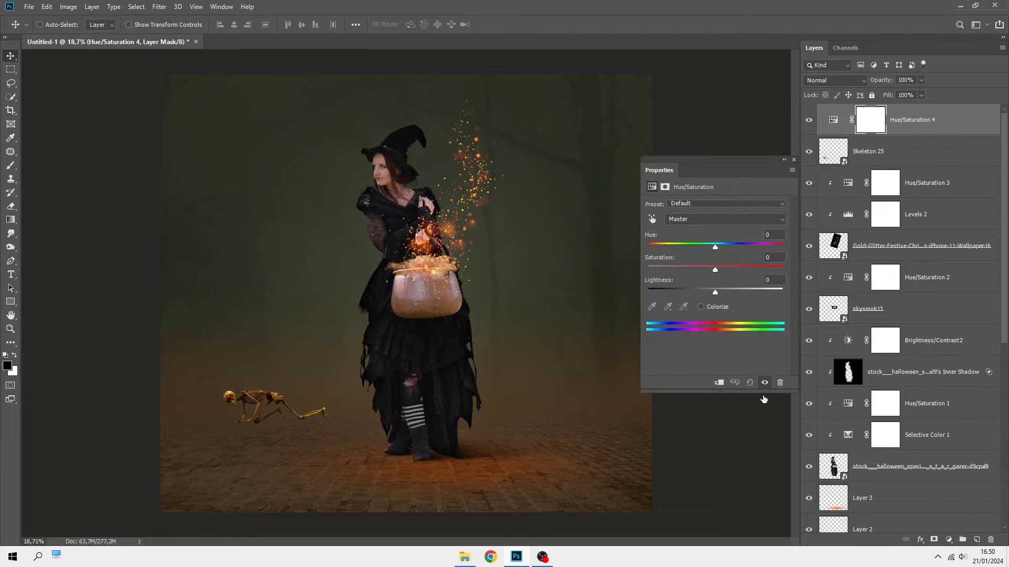
click(720, 383)
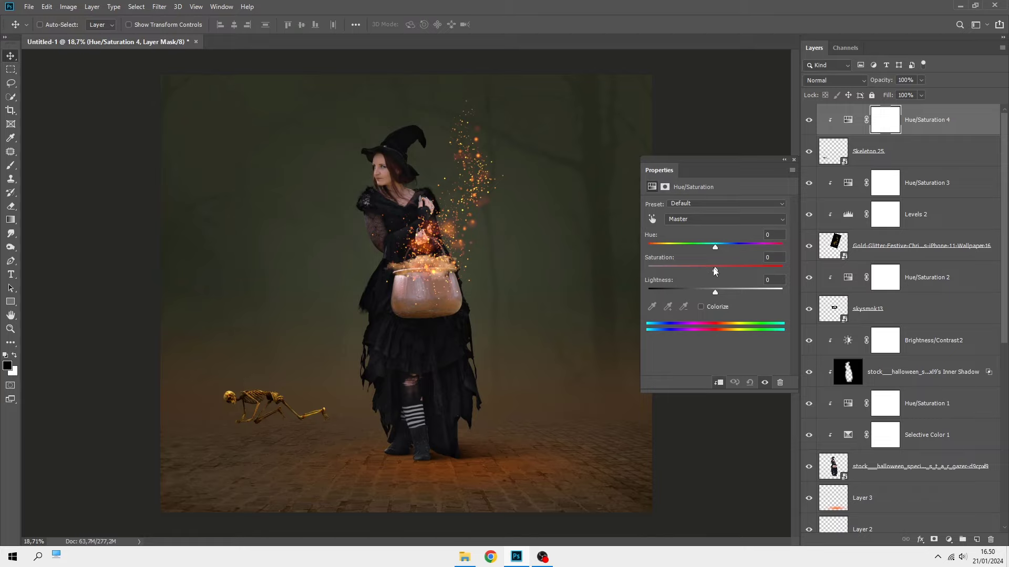
drag(715, 271, 687, 273)
click(794, 160)
scroll(447, 318, up, 1)
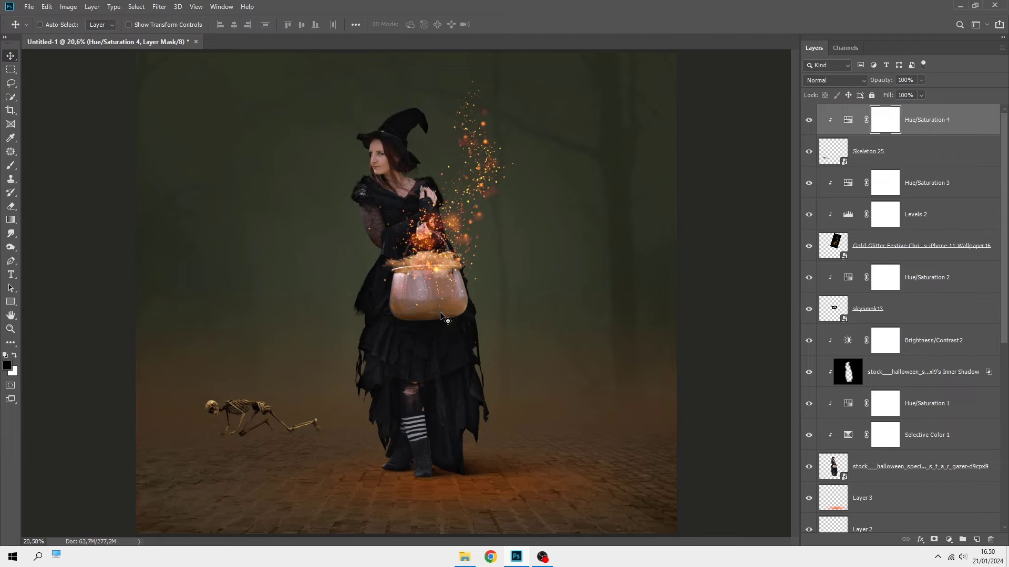
click(930, 126)
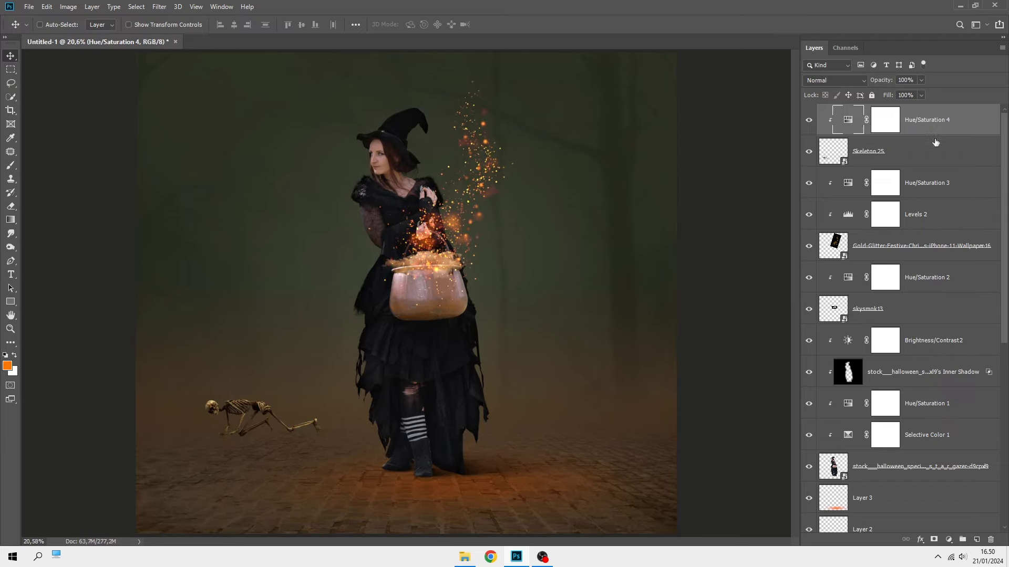
- Add a clipped Solid Color fill of sampled dark brown at 47% opacity
click(950, 538)
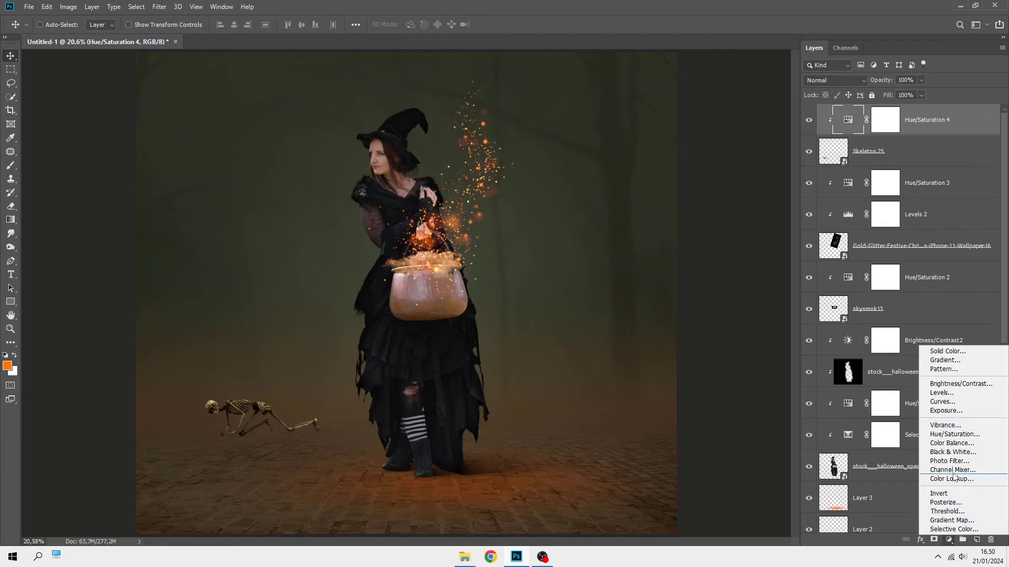
click(954, 354)
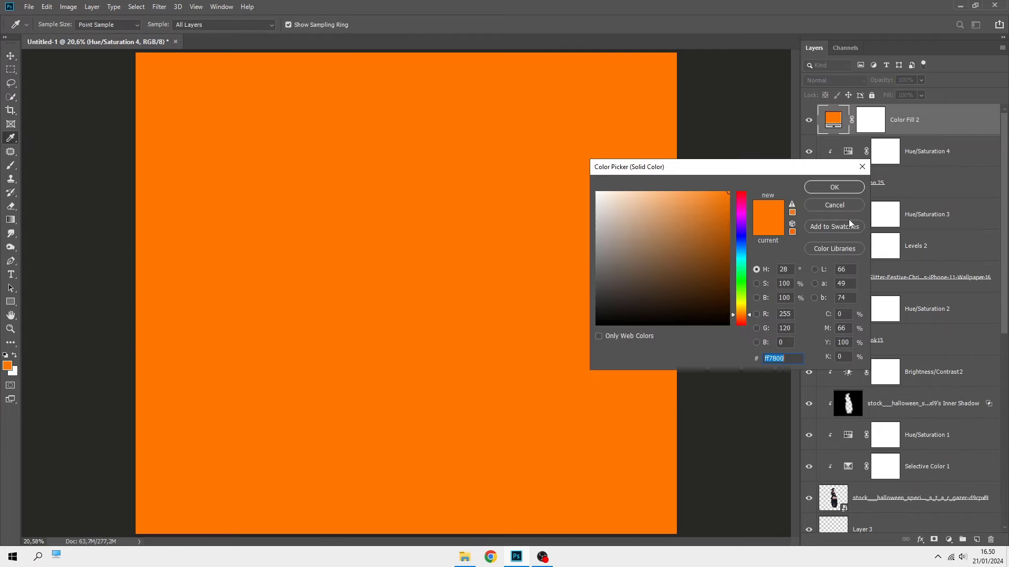
click(834, 188)
right_click(940, 124)
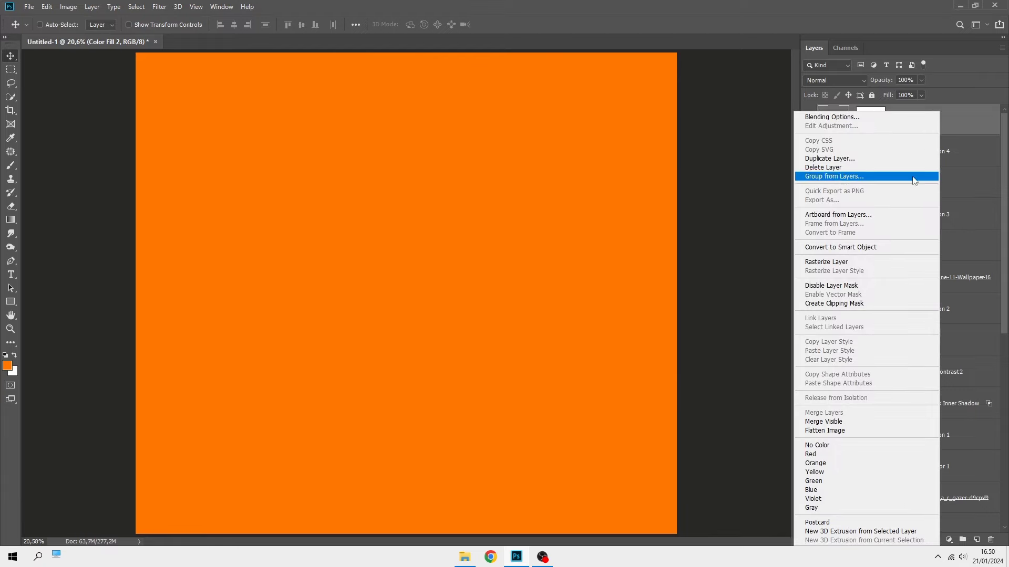
click(843, 303)
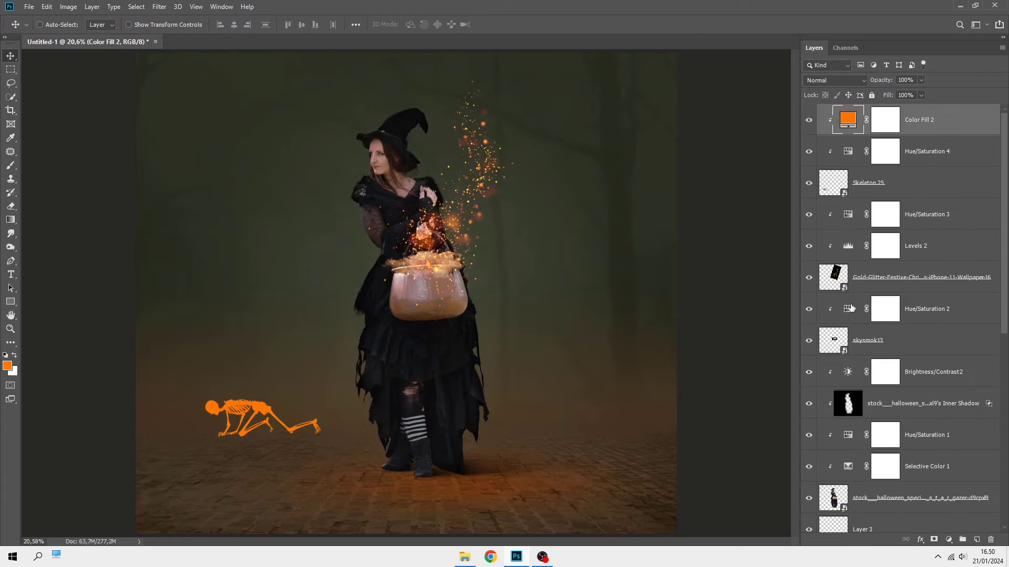
double_click(848, 127)
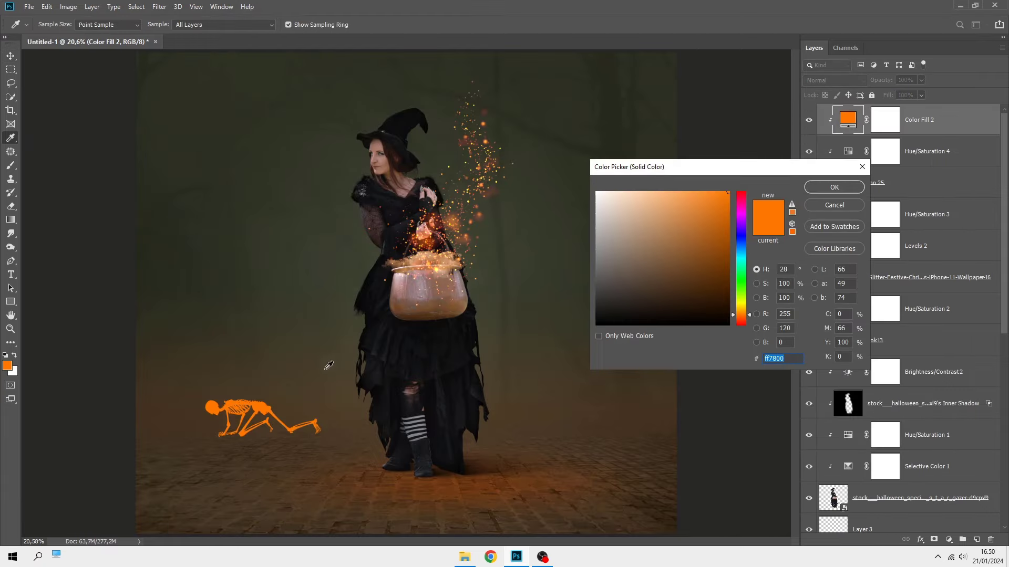
click(279, 402)
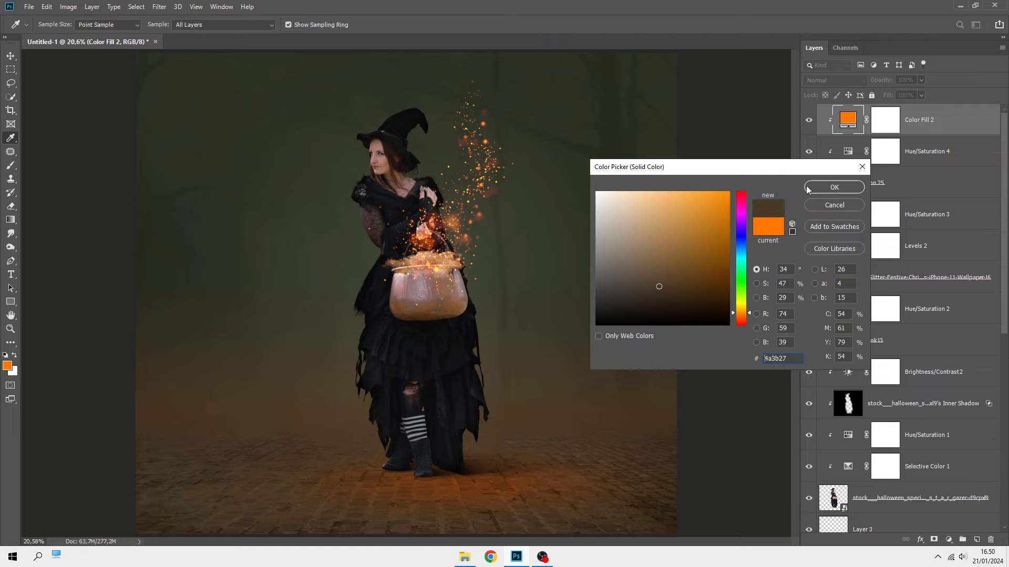
click(823, 188)
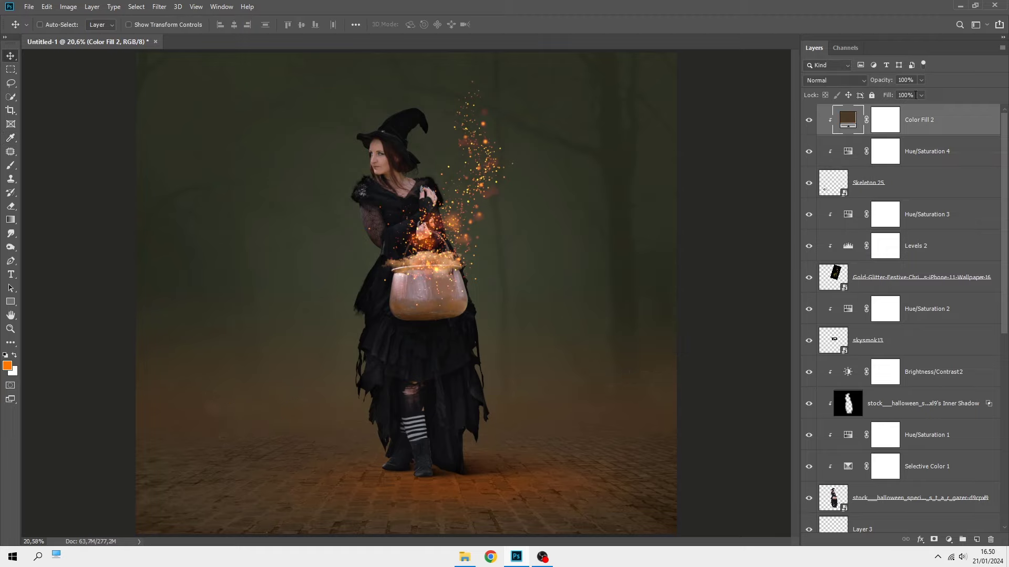
click(921, 79)
drag(899, 94, 896, 94)
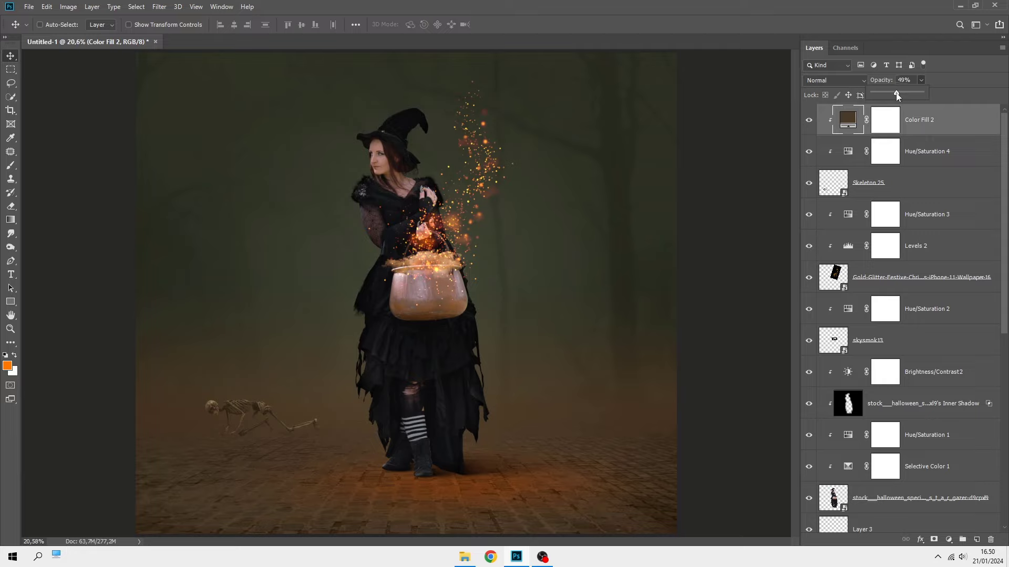
click(943, 123)
- Place Skeleton 19 flipped horizontally at about 38% scale, sprawled at the witch's feet
click(465, 556)
drag(270, 174, 352, 382)
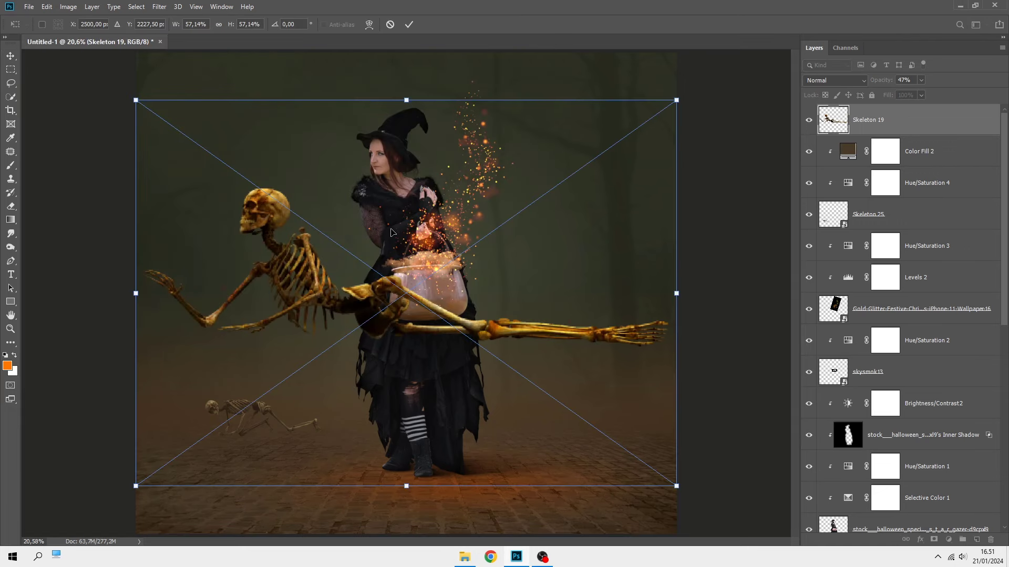
right_click(391, 232)
click(439, 351)
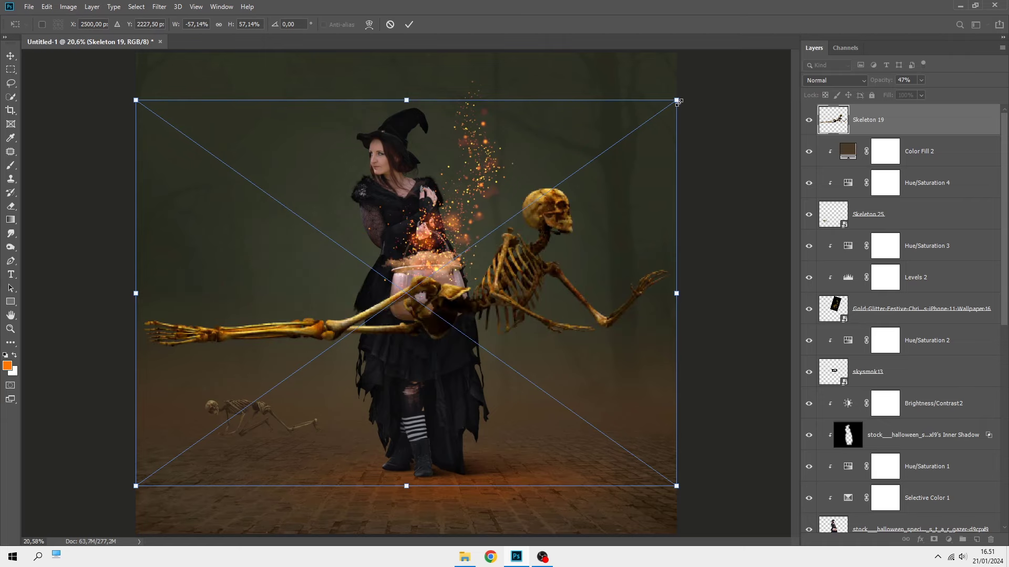
drag(676, 100, 608, 192)
mouse_move(429, 243)
mouse_down()
mouse_move(441, 401)
mouse_move(459, 415)
mouse_up()
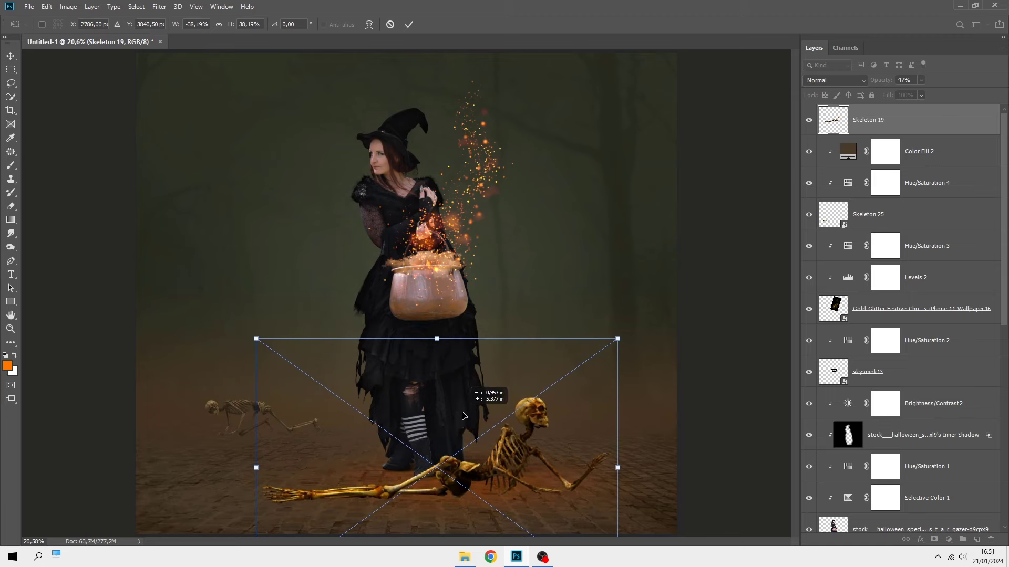
mouse_move(458, 416)
mouse_down()
mouse_move(479, 407)
mouse_move(453, 405)
mouse_up()
scroll(479, 406, down, 1)
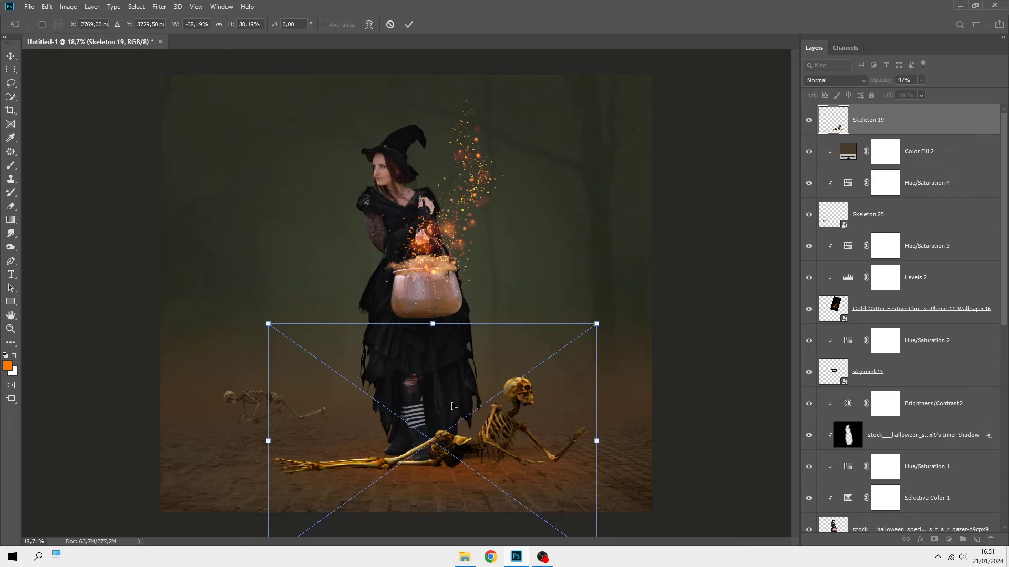
key(Return)
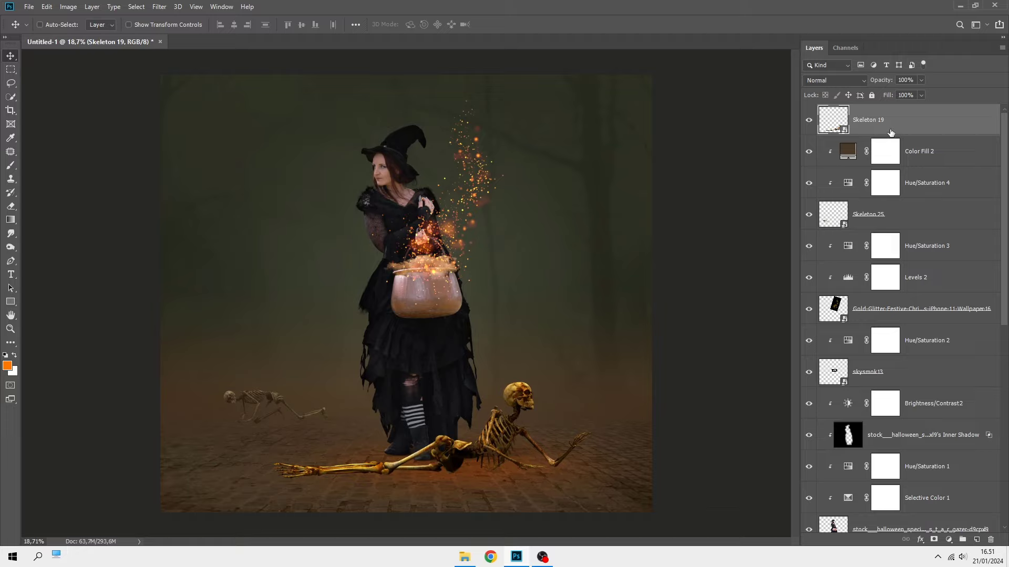
scroll(896, 129, up, 1)
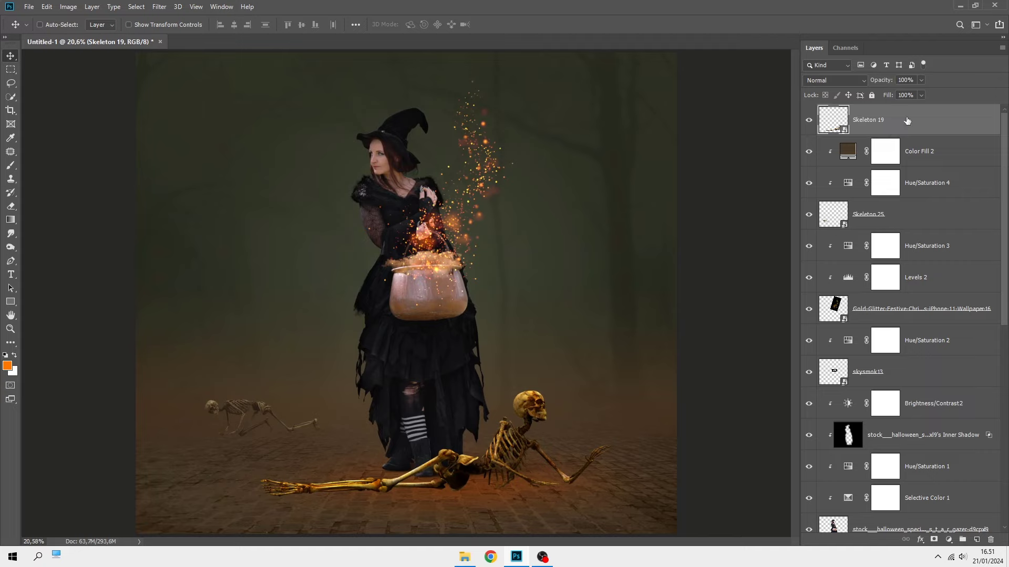
- Add a Hue/Saturation layer clipped to Skeleton 19 with Saturation about -52
click(949, 540)
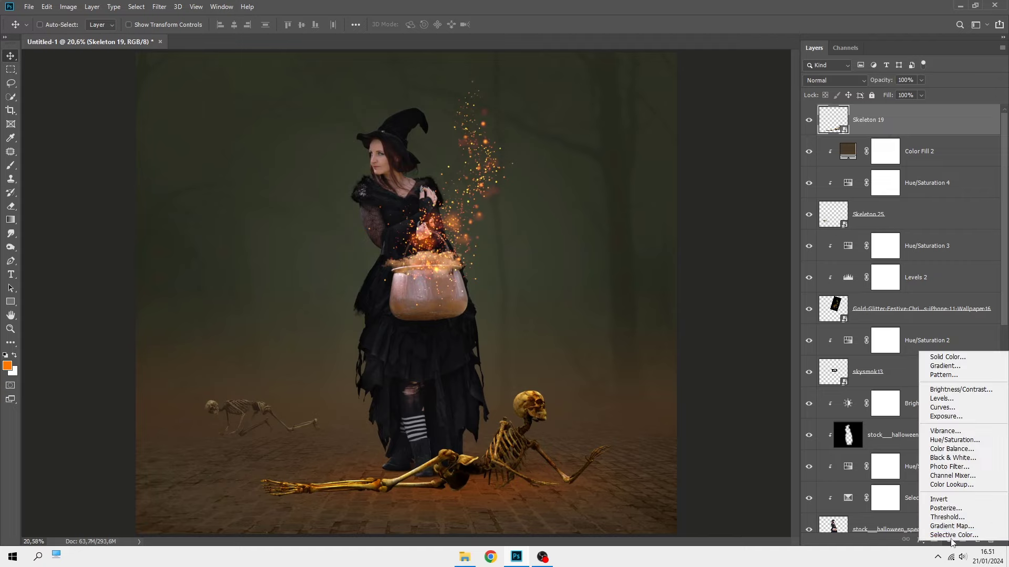
click(954, 440)
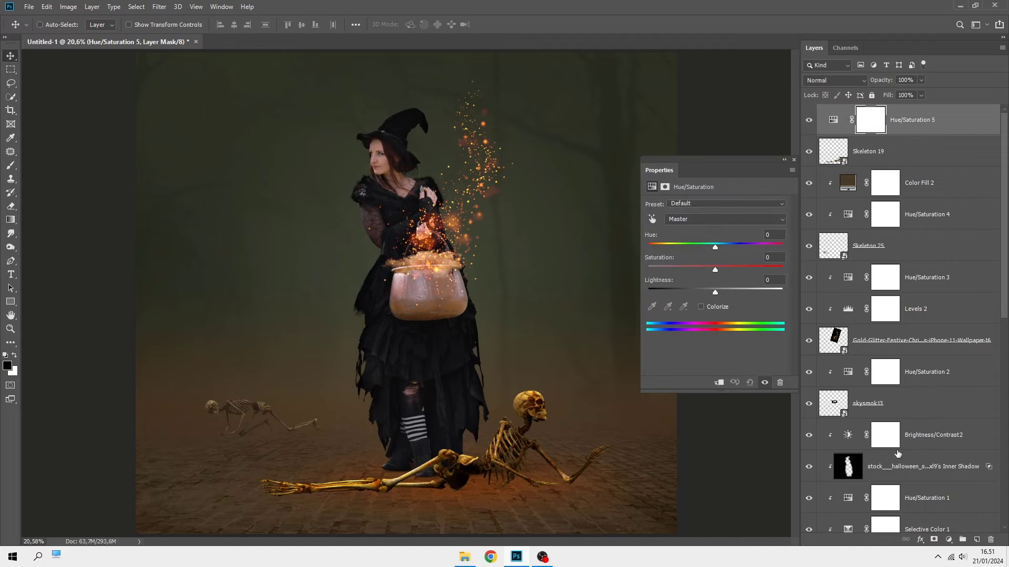
click(718, 383)
drag(714, 268, 680, 268)
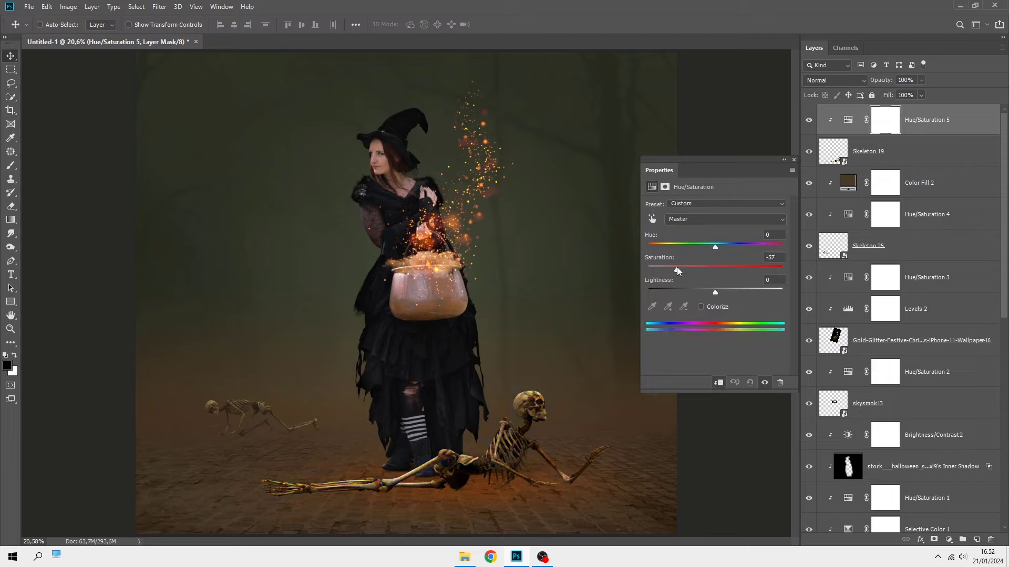
click(793, 160)
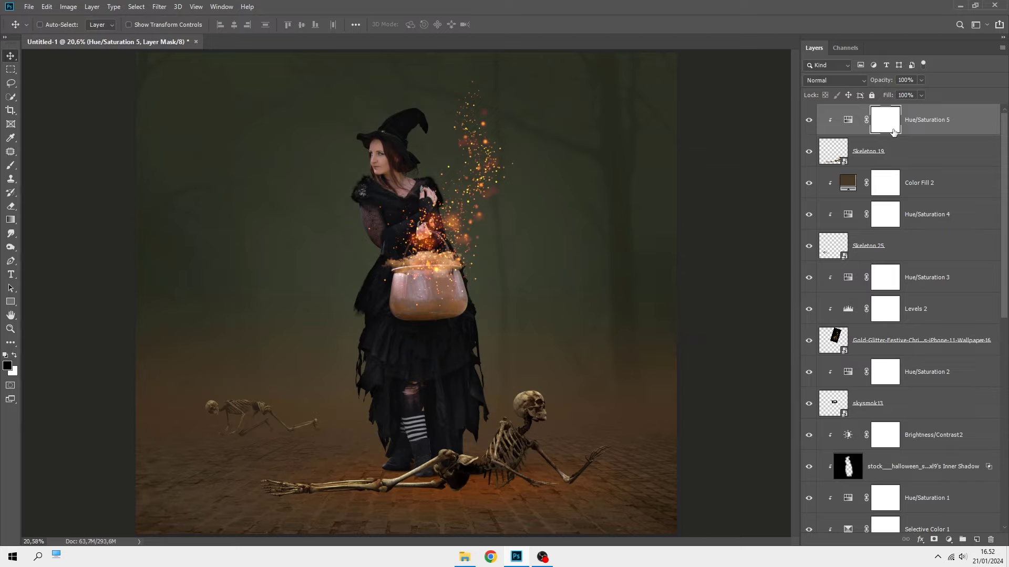
click(933, 124)
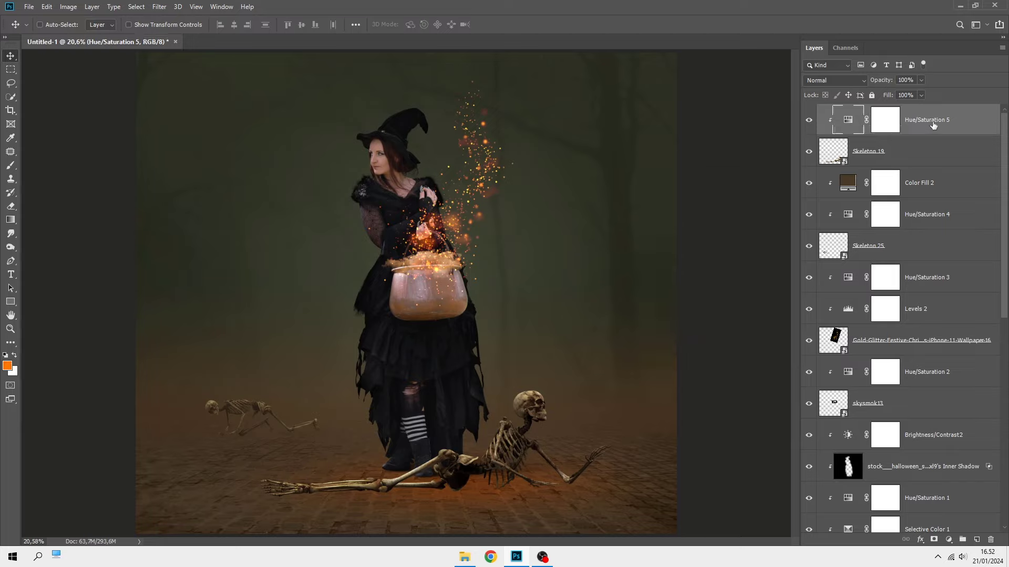
- Add a clipped Brightness/Contrast layer at Brightness -76 and Contrast -16, then compare the result
click(948, 540)
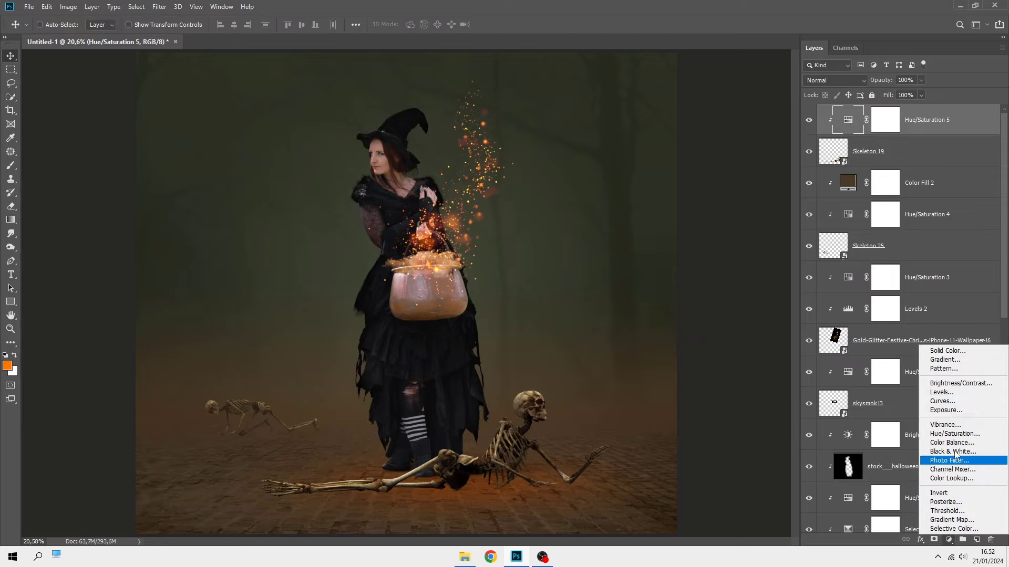
click(961, 384)
click(717, 382)
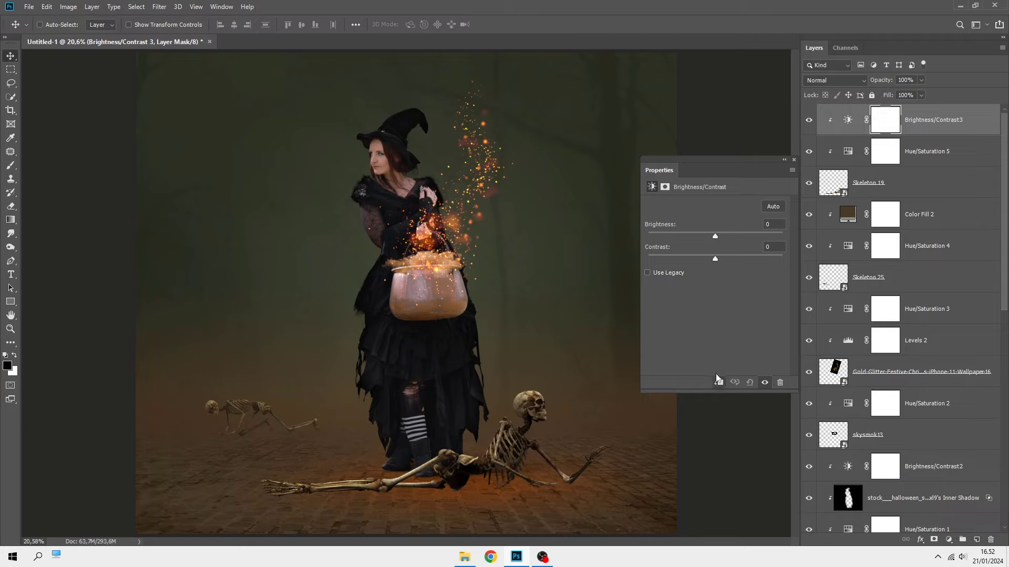
drag(697, 235, 682, 237)
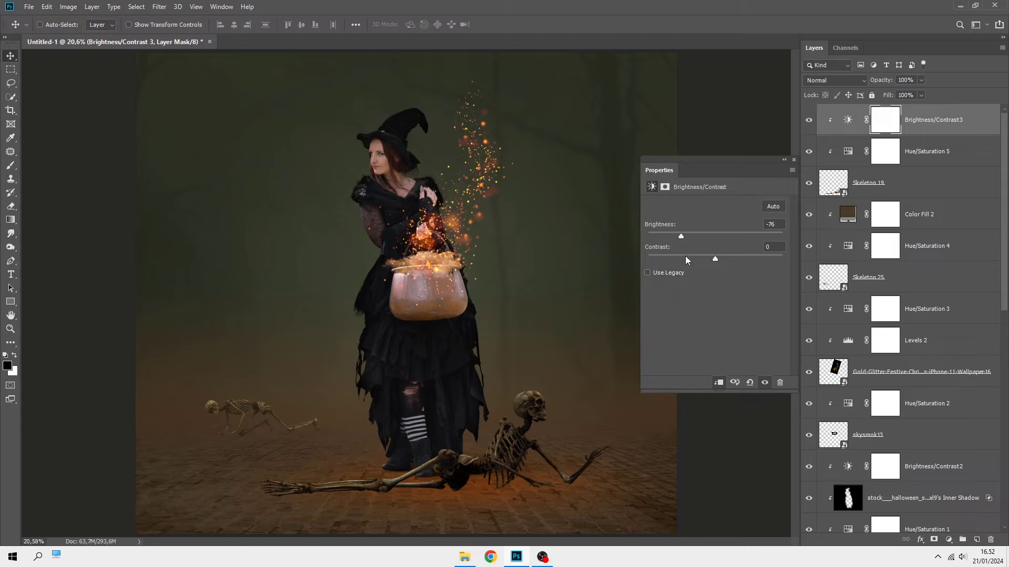
drag(685, 256, 690, 259)
click(794, 160)
click(809, 120)
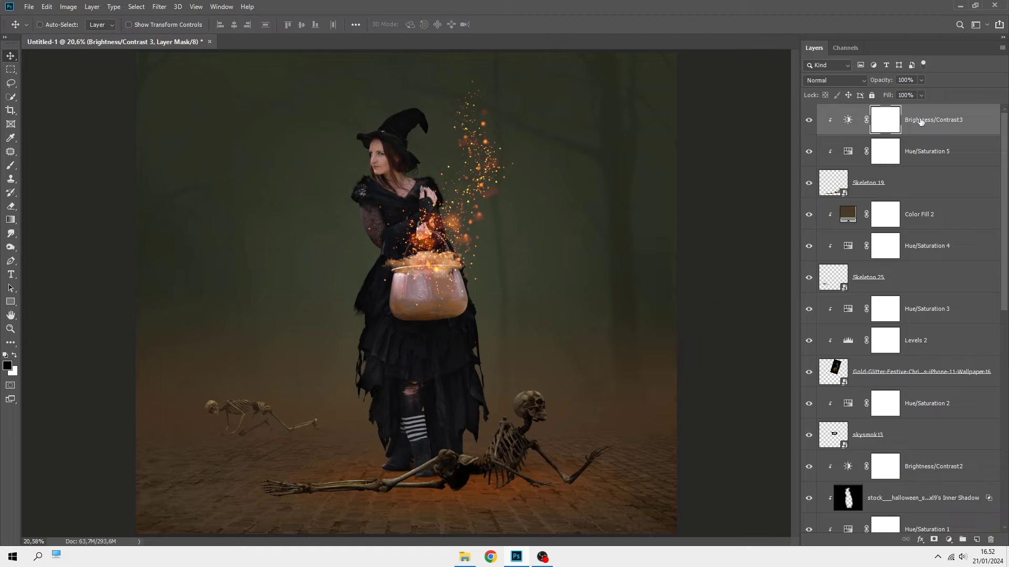
- Add a Normal-mode Inner Shadow to Skeleton 19 with 11 px distance and size
click(927, 191)
right_click(927, 190)
click(804, 113)
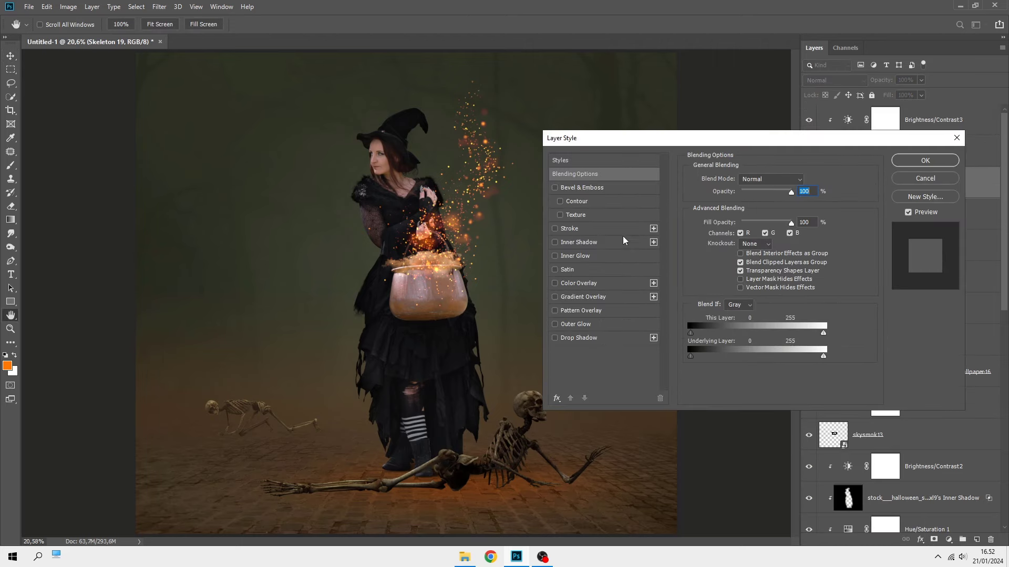
click(612, 242)
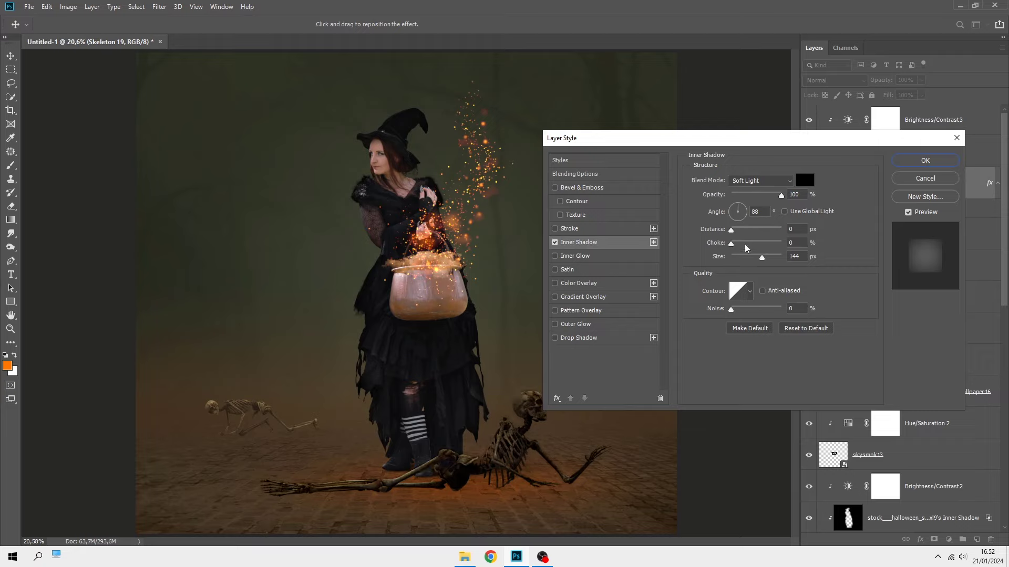
drag(762, 257, 731, 257)
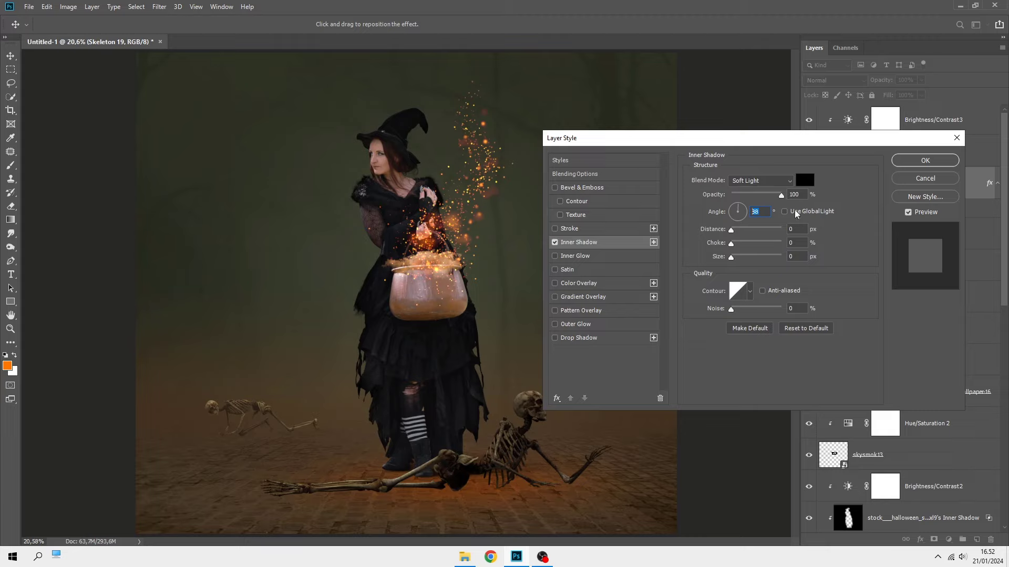
click(764, 183)
text(11)
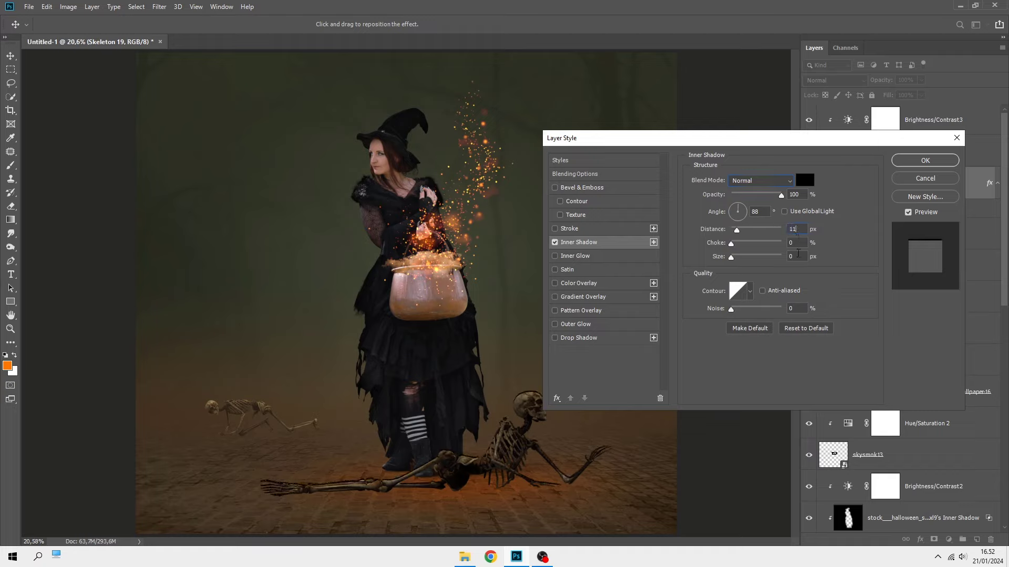
text(11)
key(Return)
- Set the inner shadow colour to orange #bd7835 and apply the layer style
click(804, 180)
click(457, 220)
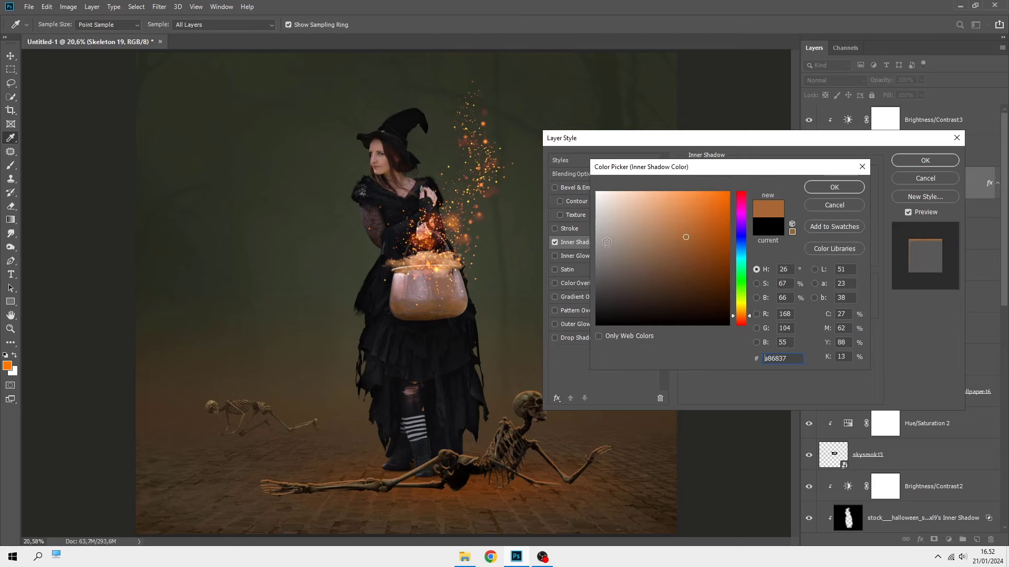
click(693, 227)
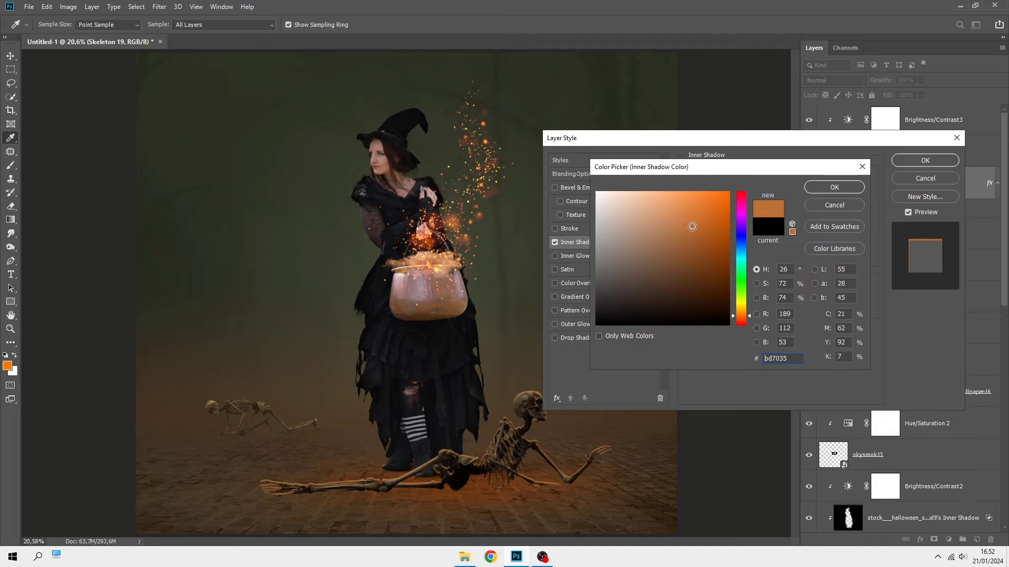
click(748, 314)
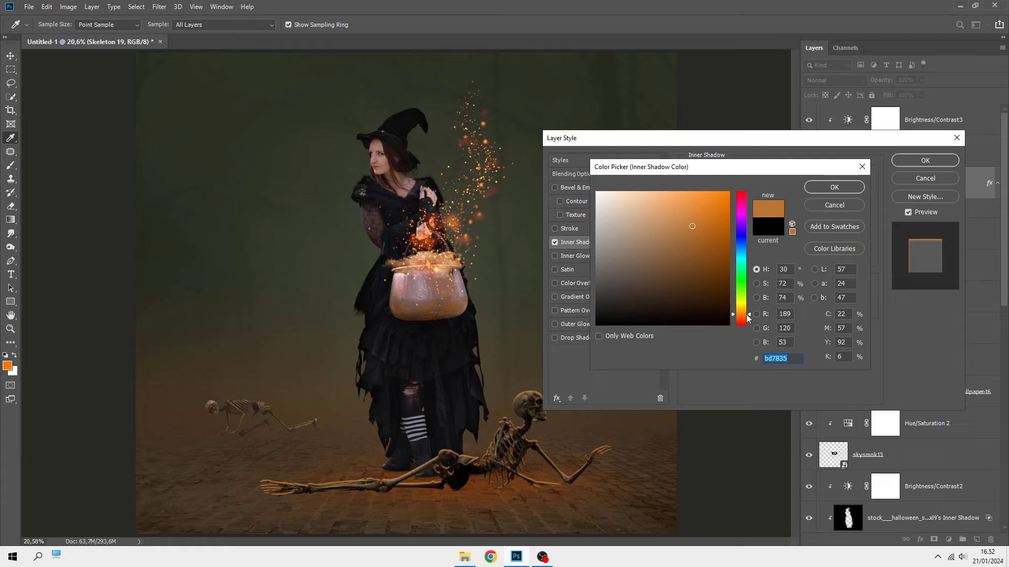
click(834, 187)
click(925, 160)
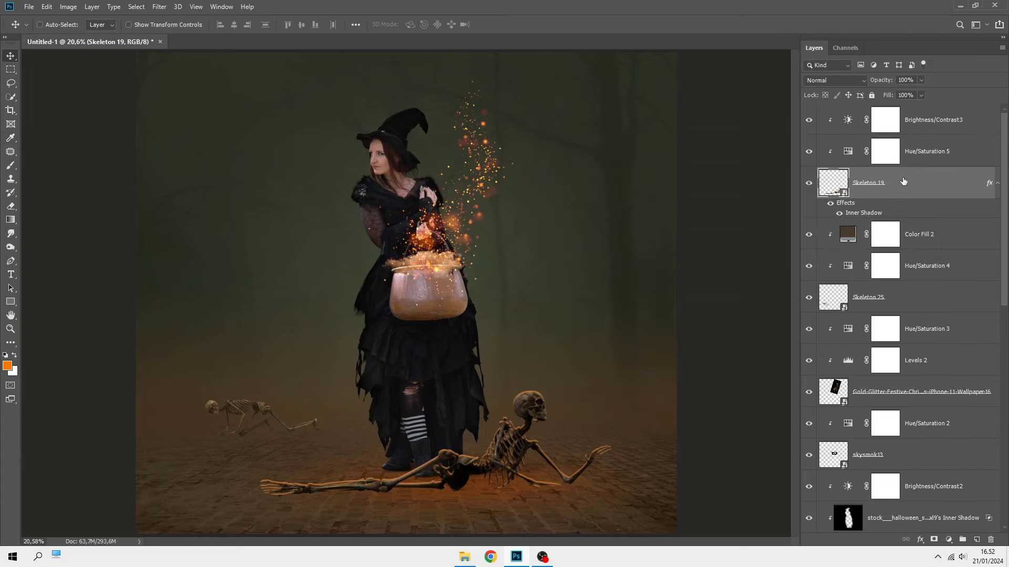
- Split Skeleton 19's Inner Shadow into its own top layer with an inverted, fully hidden mask
right_click(854, 214)
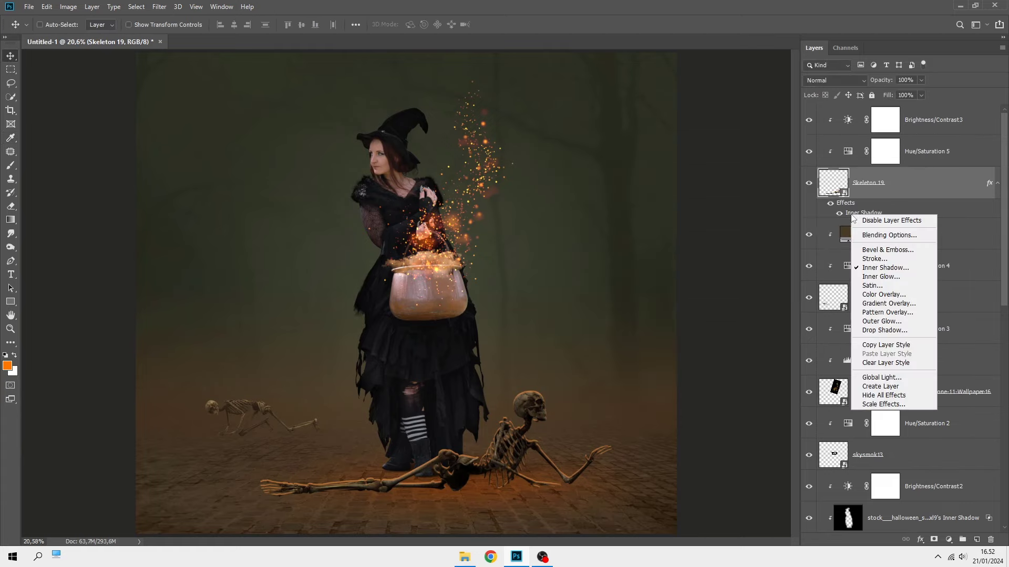
click(875, 389)
drag(891, 188, 813, 124)
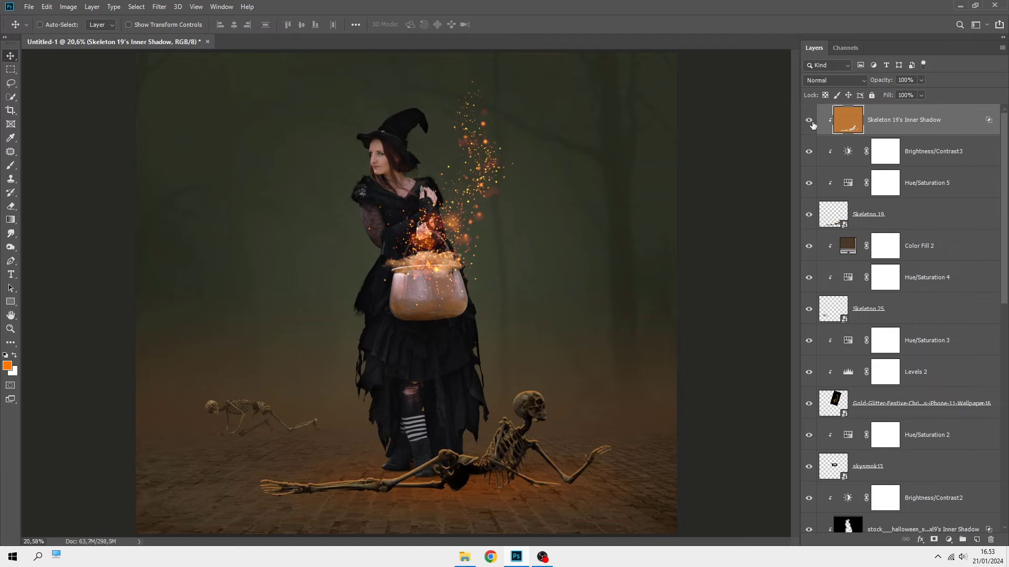
click(808, 122)
click(808, 122)
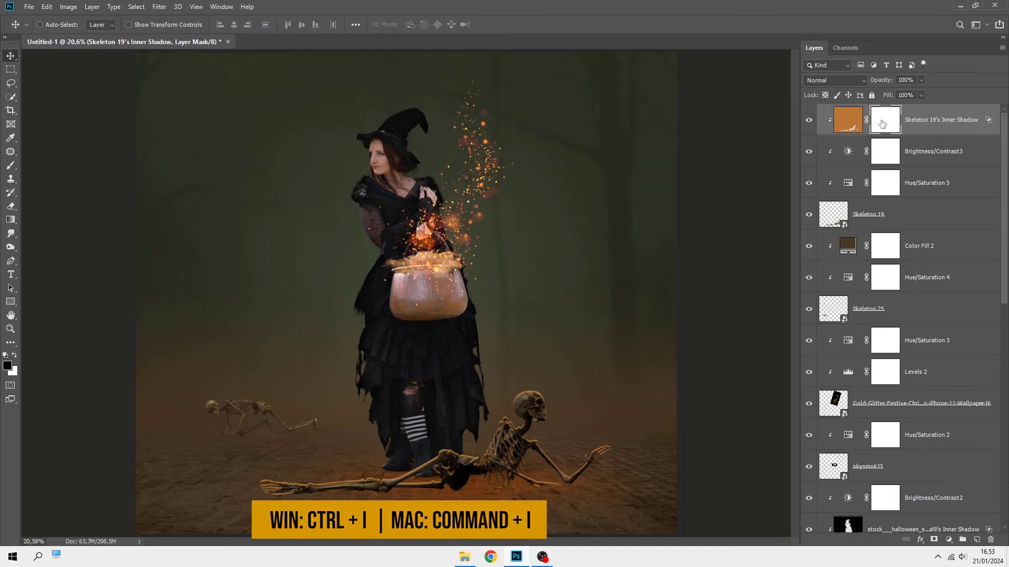
key(ctrl+i)
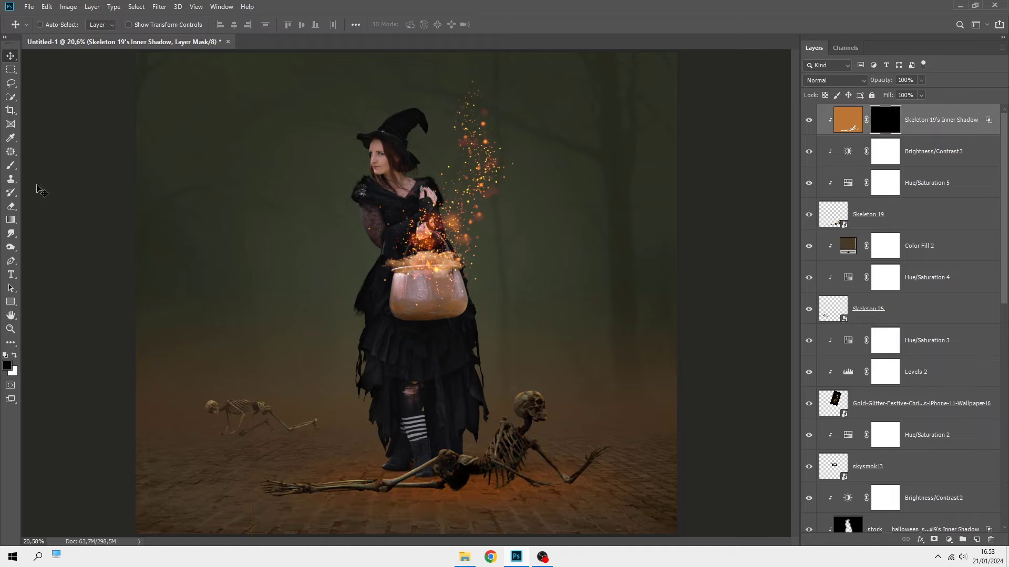
- Paint white on the mask to reveal the orange glow on the arm, pelvis, thigh and boots
click(11, 166)
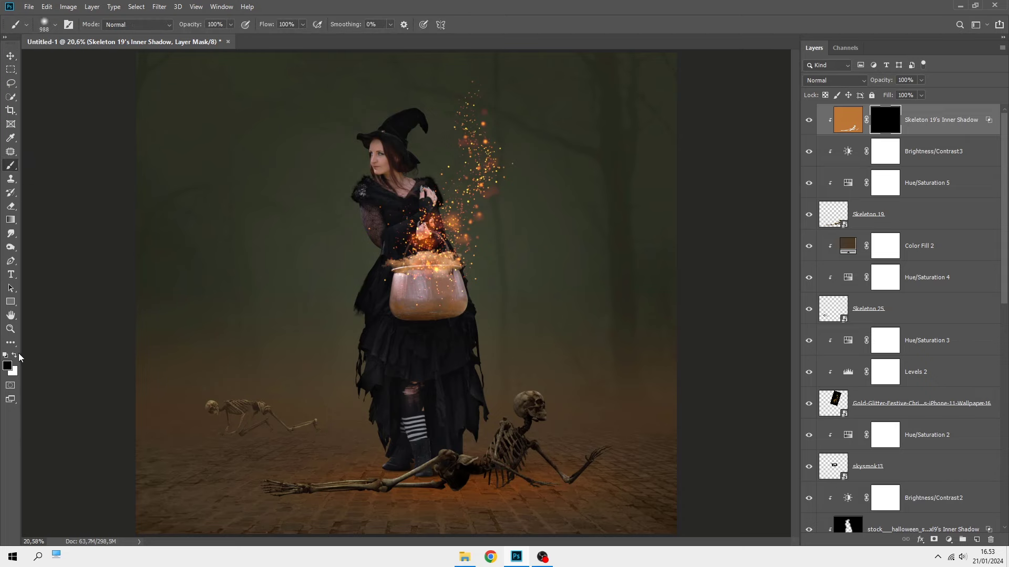
click(15, 355)
scroll(535, 412, up, 3)
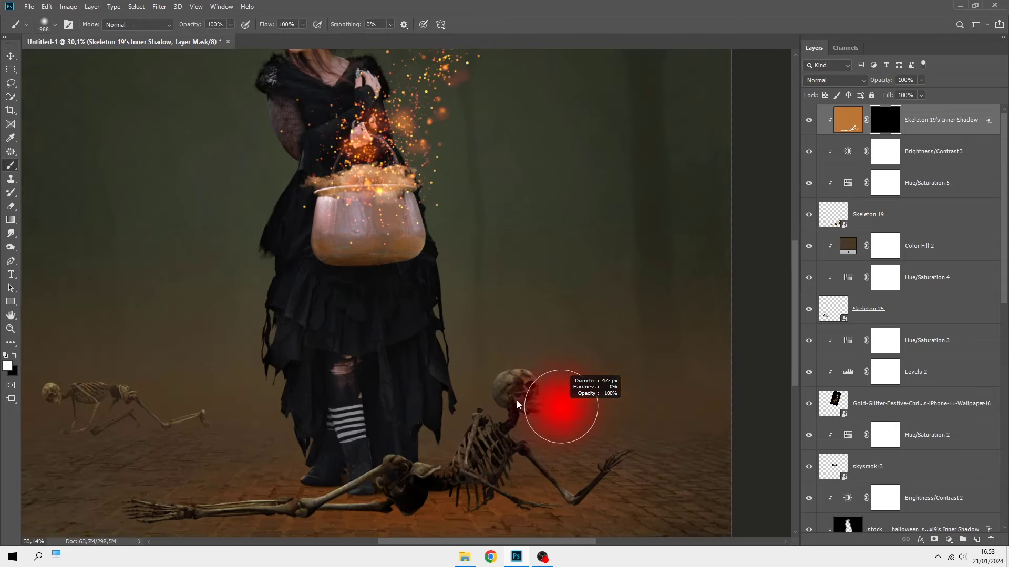
scroll(605, 452, up, 2)
mouse_move(620, 395)
mouse_down()
mouse_move(513, 414)
mouse_move(452, 301)
mouse_move(424, 412)
mouse_move(162, 433)
mouse_move(294, 376)
mouse_up()
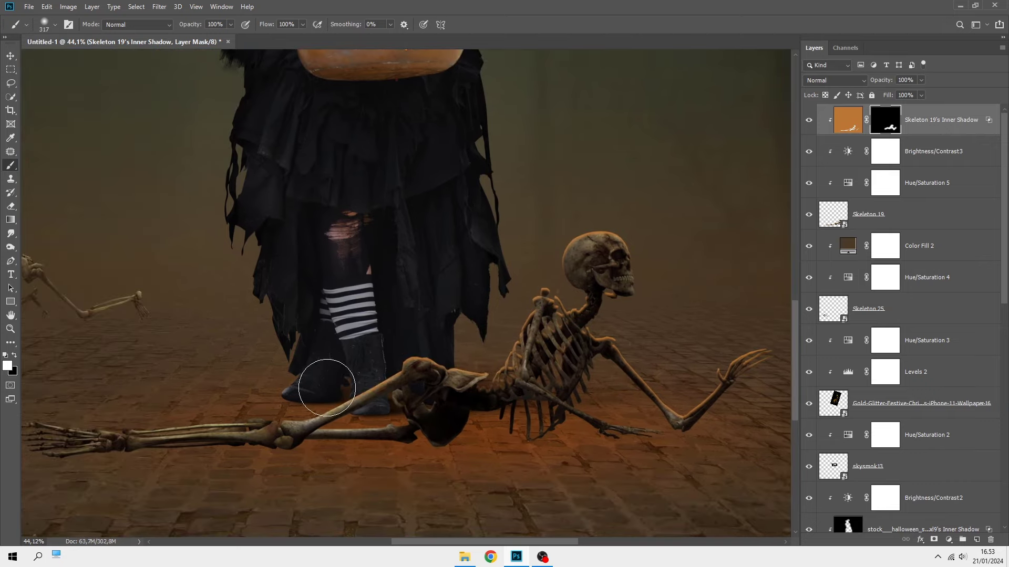
mouse_move(341, 403)
mouse_down()
mouse_move(416, 378)
mouse_move(444, 387)
mouse_move(291, 405)
mouse_up()
scroll(341, 382, down, 2)
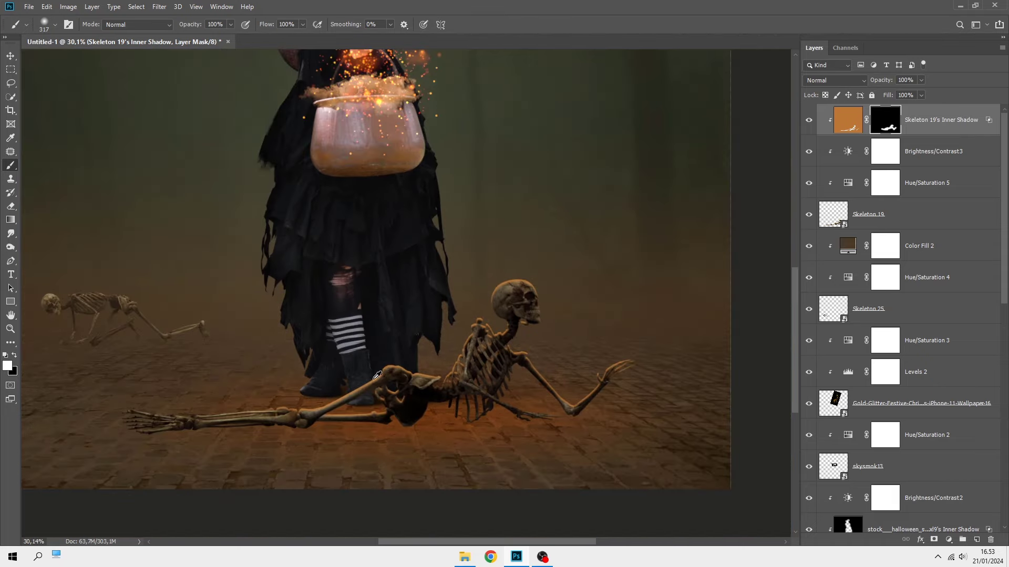
drag(192, 396, 182, 399)
scroll(322, 355, down, 1)
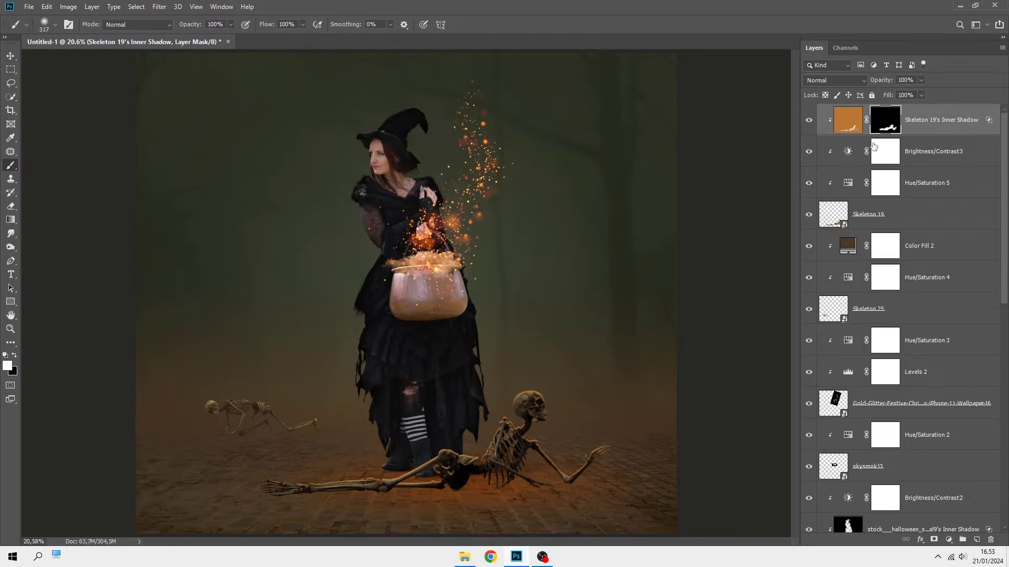
- Switch back to the Move tool and select the Hue/Saturation 3 layer
click(914, 130)
key(v)
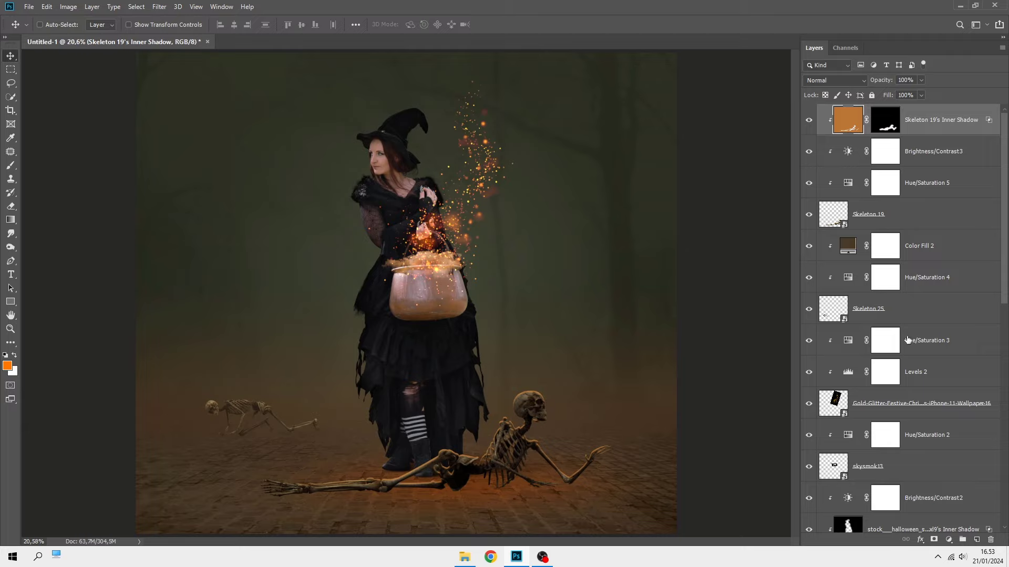
click(923, 344)
- Add a new layer named 'shadow' above Hue/Saturation 3 and ready a black brush
click(977, 539)
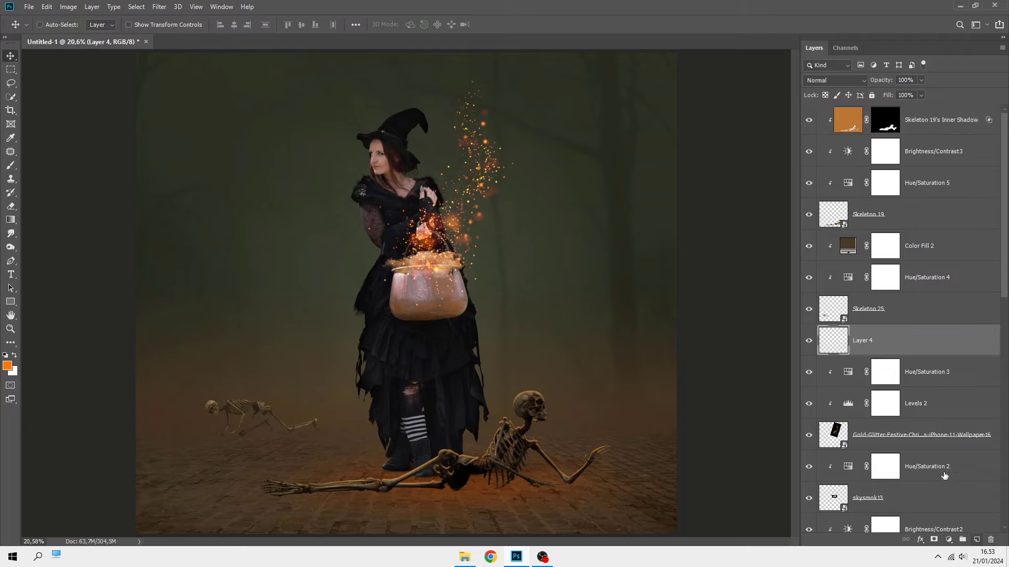
double_click(867, 341)
text(shadow)
key(Return)
click(10, 165)
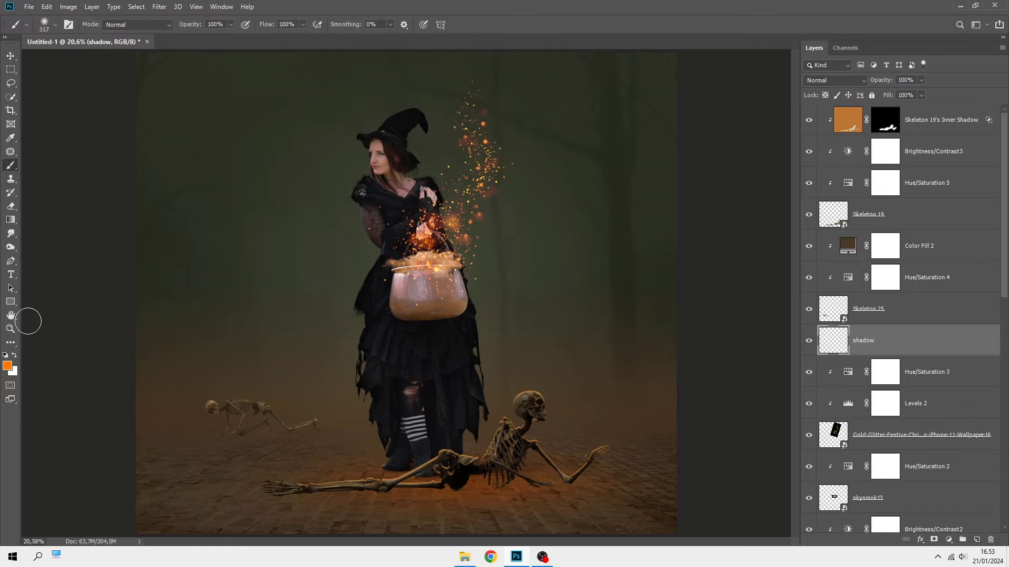
click(5, 355)
- Paint faint shadows with a 48 px brush under the forearm, hand and lower bones
scroll(505, 481, up, 3)
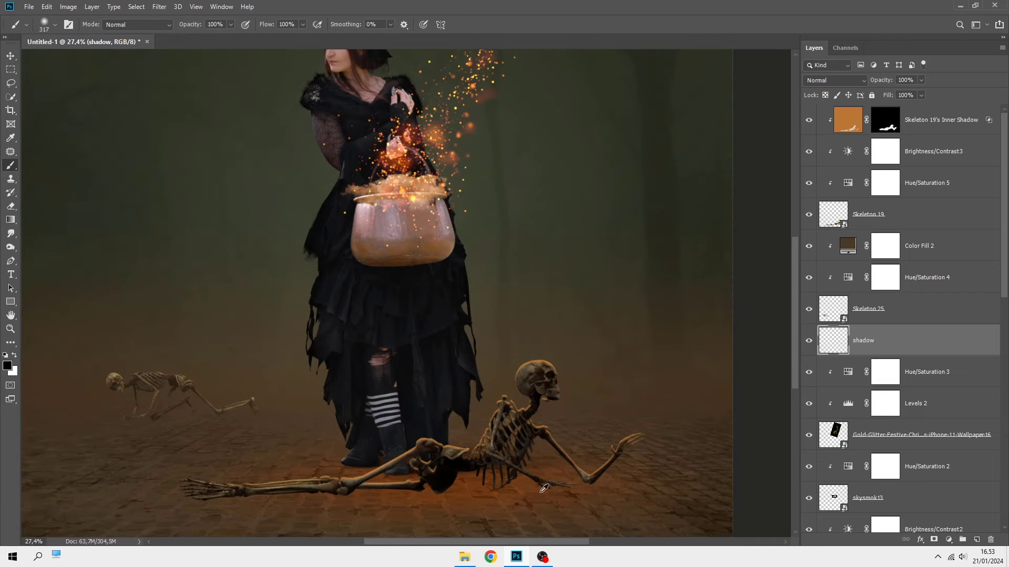
scroll(544, 488, up, 1)
scroll(552, 387, up, 1)
scroll(612, 383, up, 1)
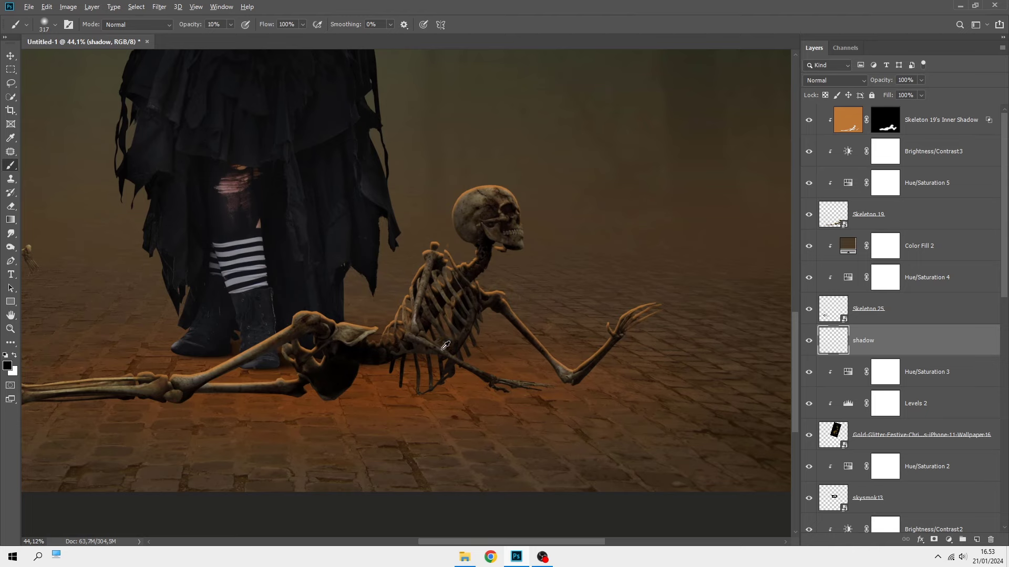
scroll(547, 395, up, 1)
drag(588, 385, 584, 380)
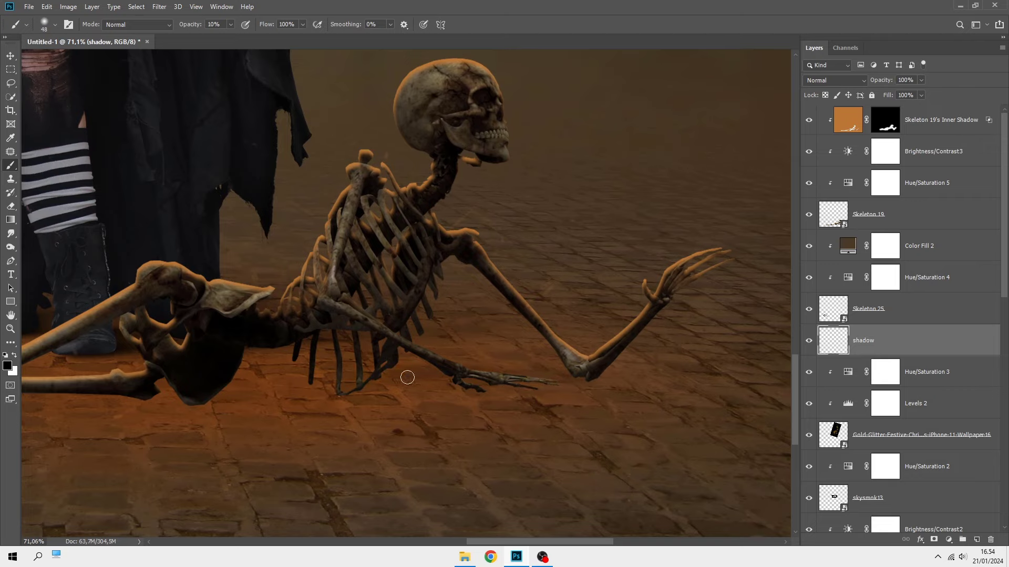
drag(405, 376, 543, 383)
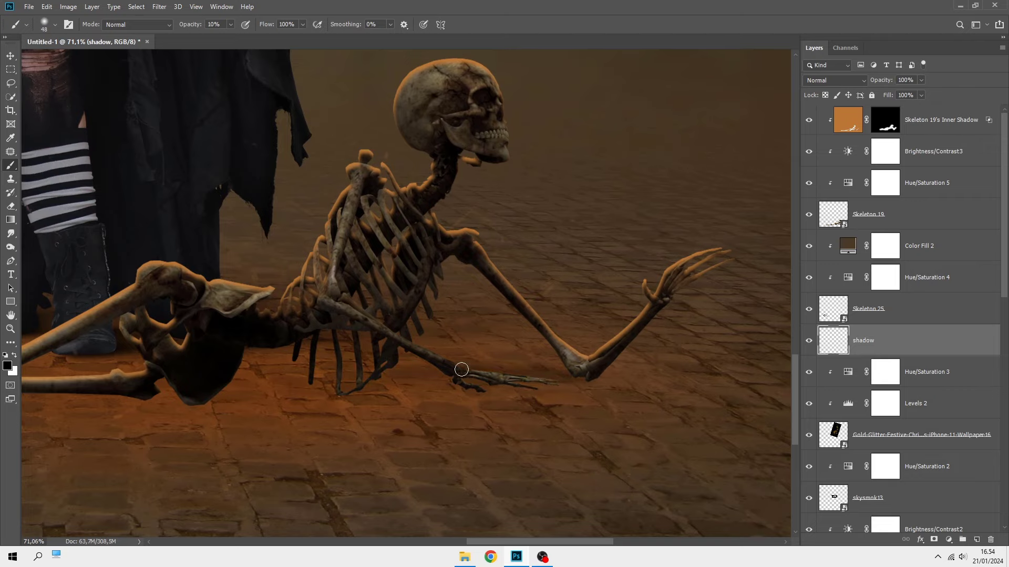
scroll(368, 387, left, 5)
mouse_move(404, 386)
mouse_down()
mouse_move(213, 379)
mouse_move(391, 391)
mouse_up()
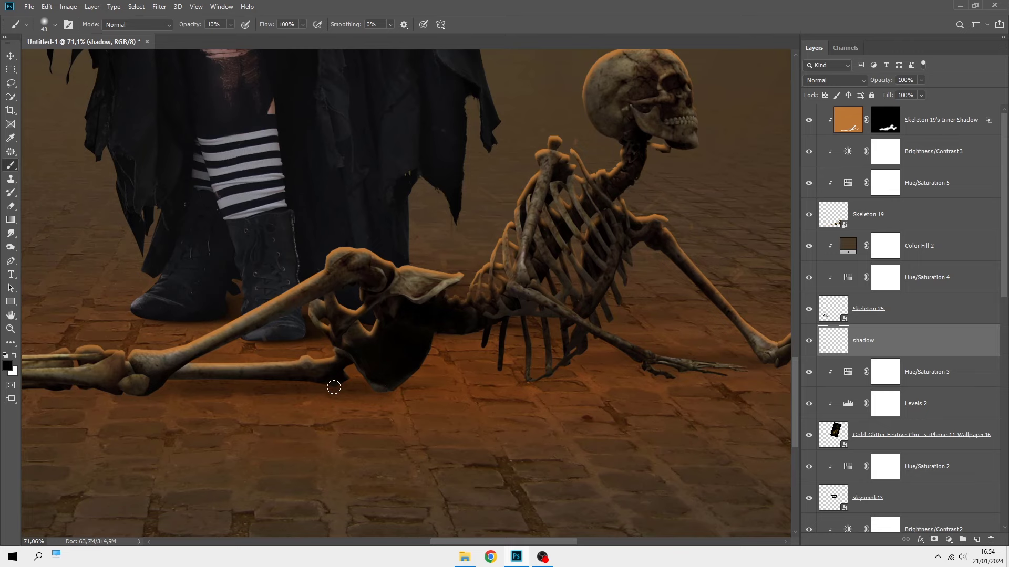
drag(334, 387, 683, 381)
- Deepen the shadows under the bones and outstretched leg using a larger brush
scroll(683, 381, down, 3)
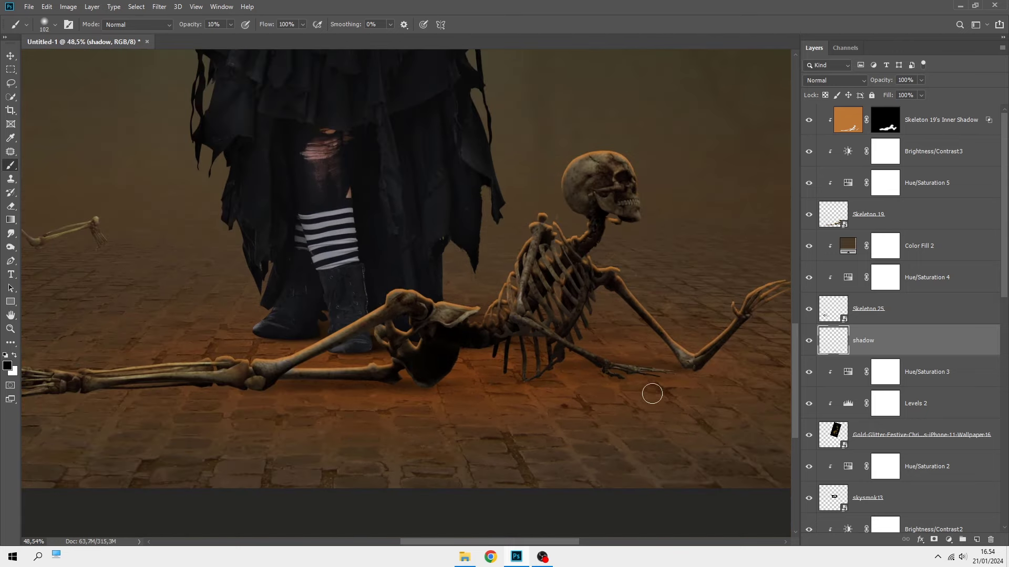
alt+right_click(683, 376)
drag(680, 376, 533, 375)
drag(293, 384, 587, 386)
drag(494, 382, 433, 381)
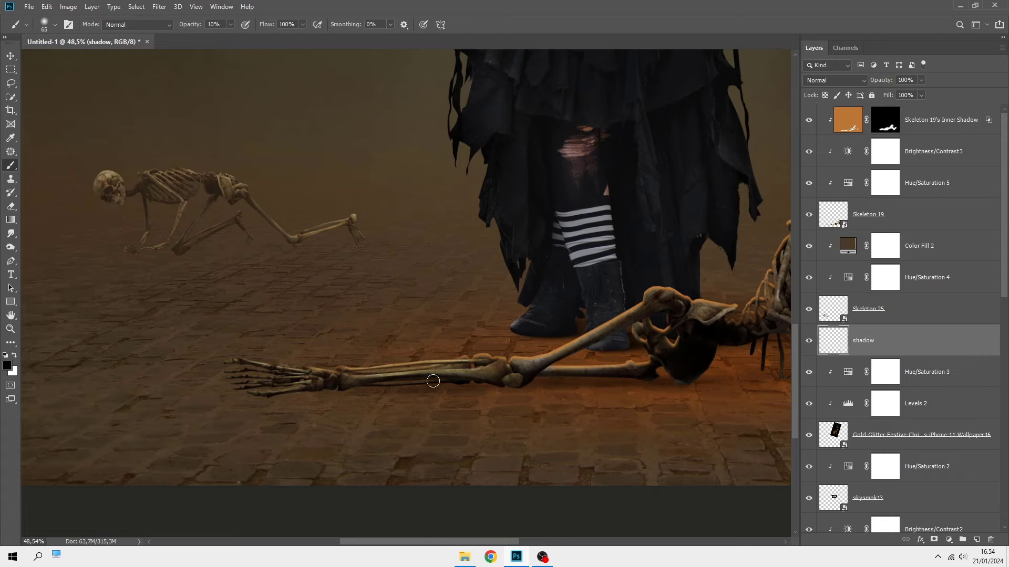
scroll(405, 366, down, 2)
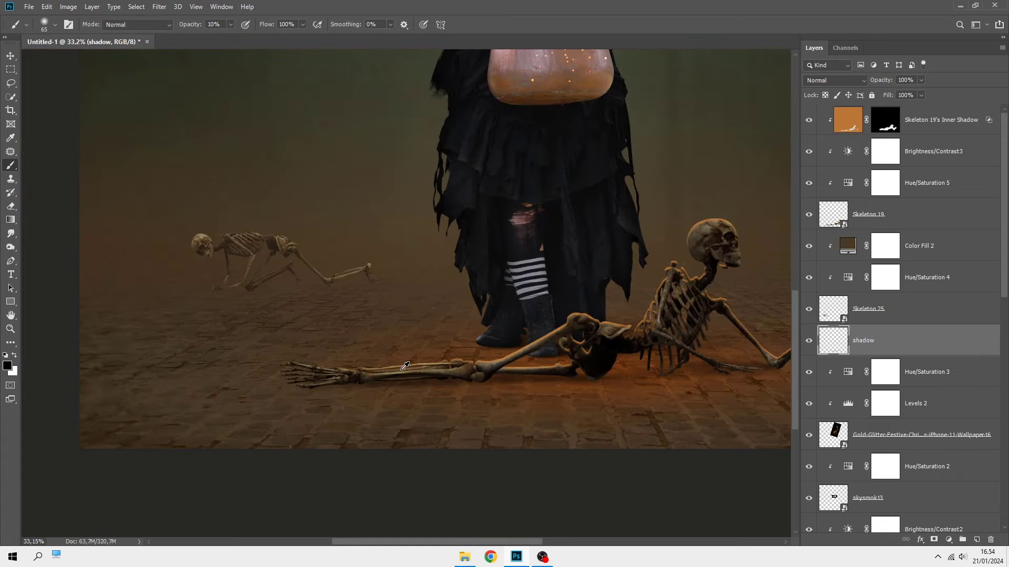
scroll(560, 374, up, 1)
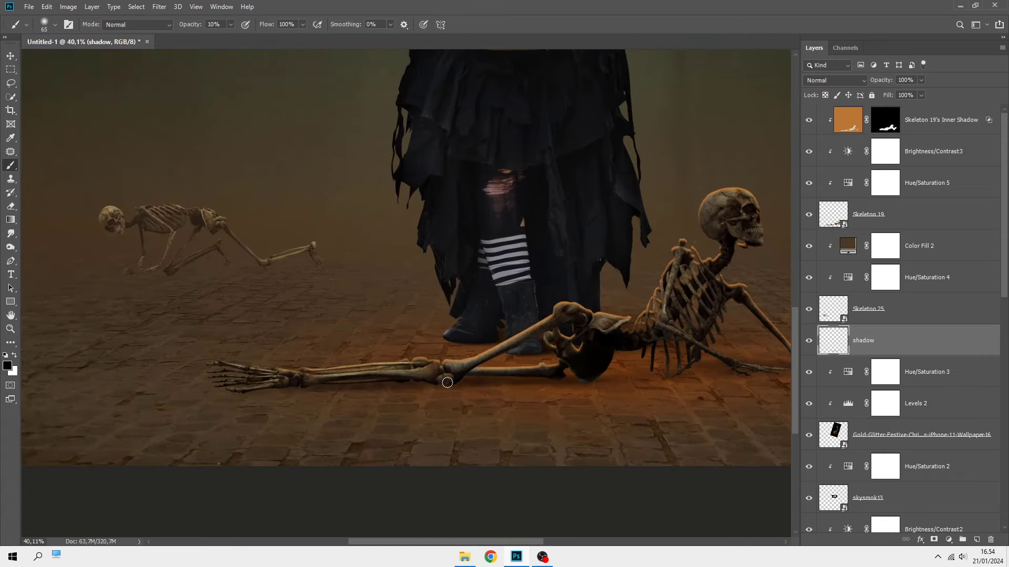
drag(417, 394, 192, 397)
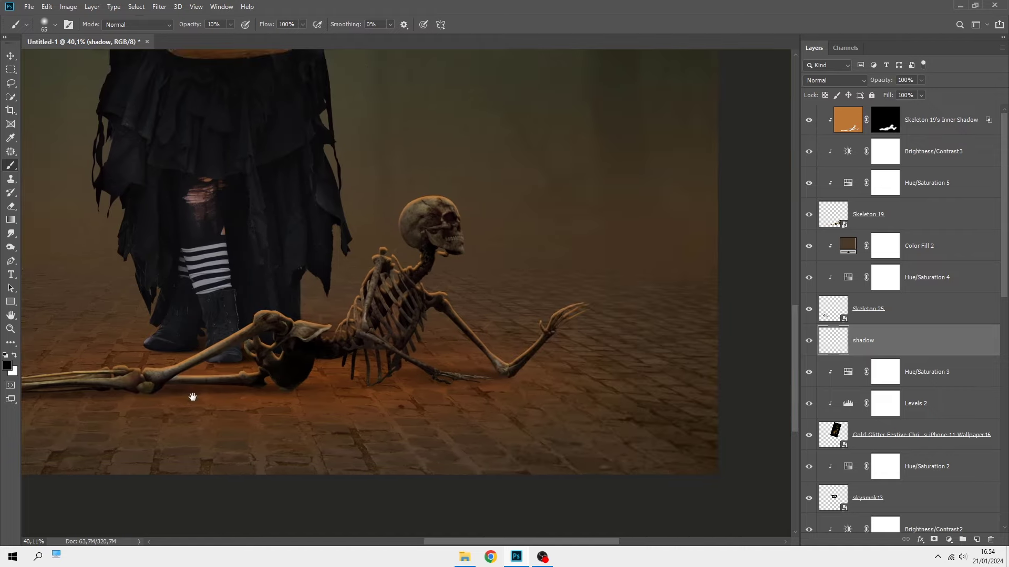
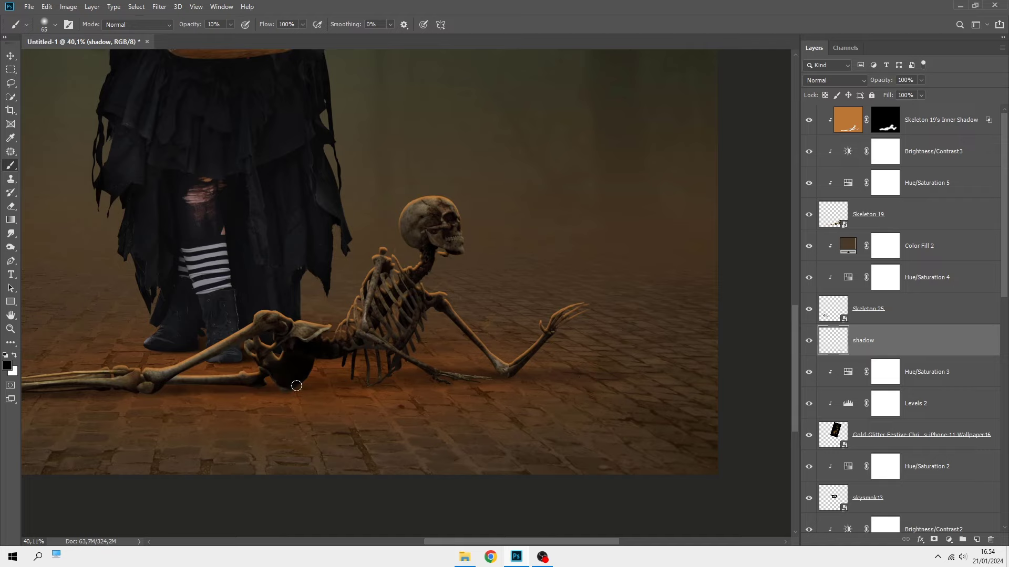
- With a smaller 10% brush, shade under the crawling skeleton's hands, knees and feet
drag(177, 385, 703, 469)
scroll(499, 367, up, 3)
scroll(420, 339, up, 2)
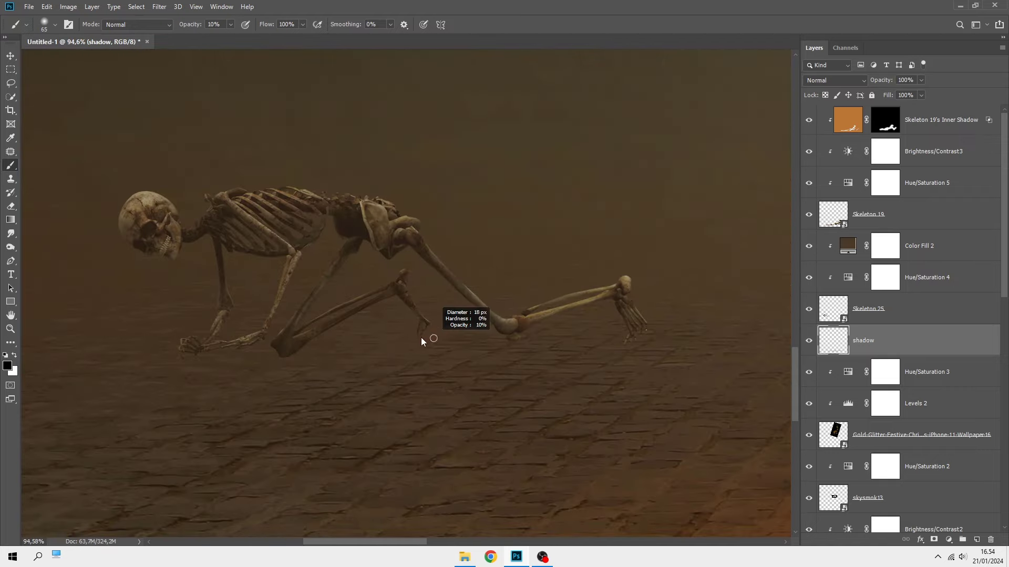
scroll(205, 347, up, 3)
scroll(205, 347, up, 2)
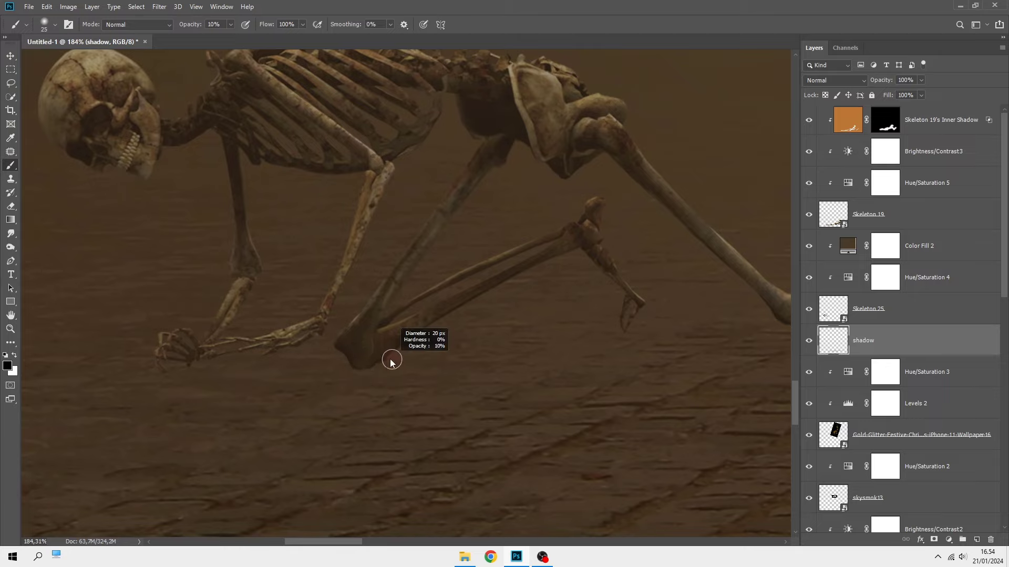
scroll(446, 383, right, 3)
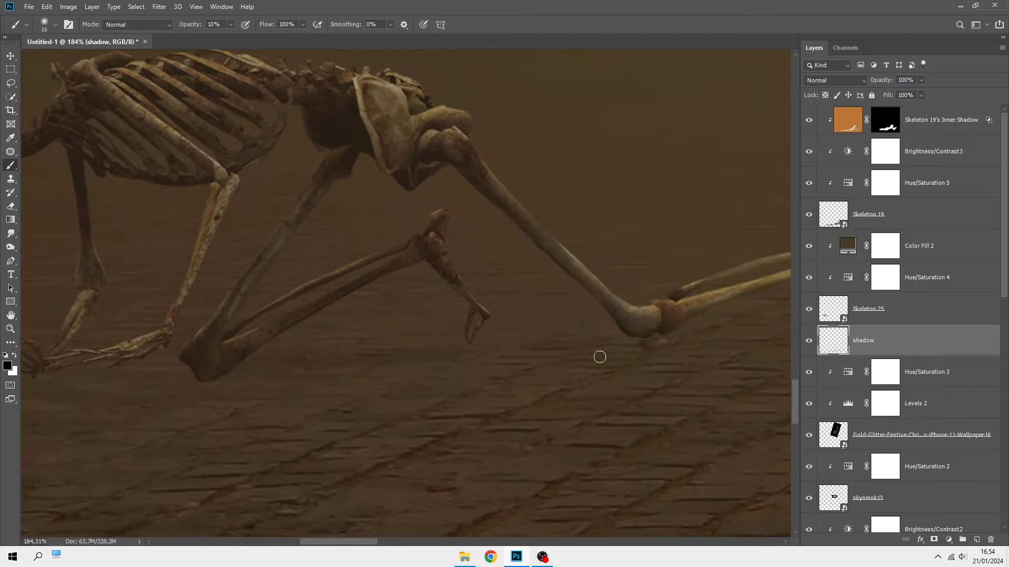
scroll(304, 374, right, 3)
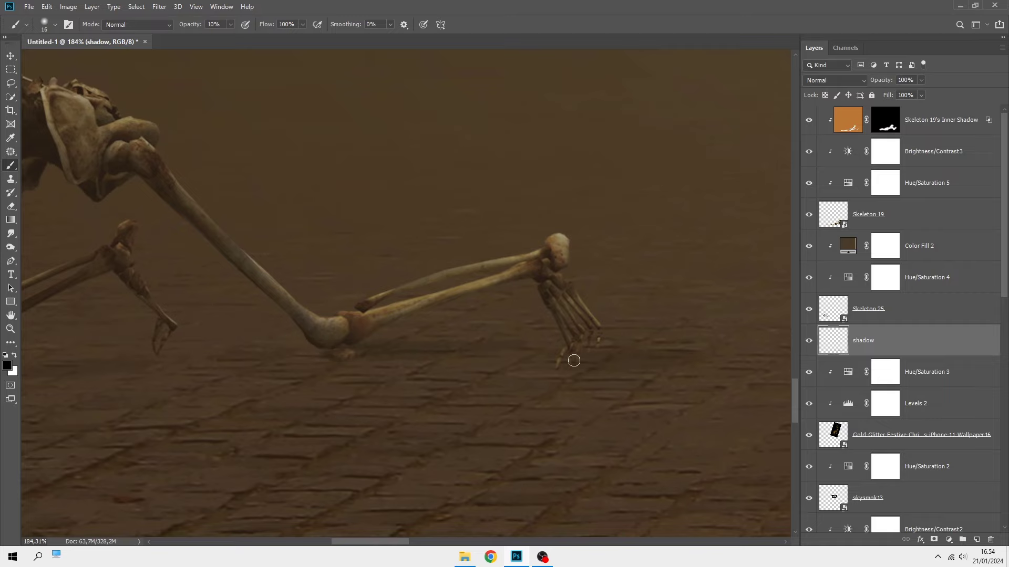
scroll(315, 358, left, 3)
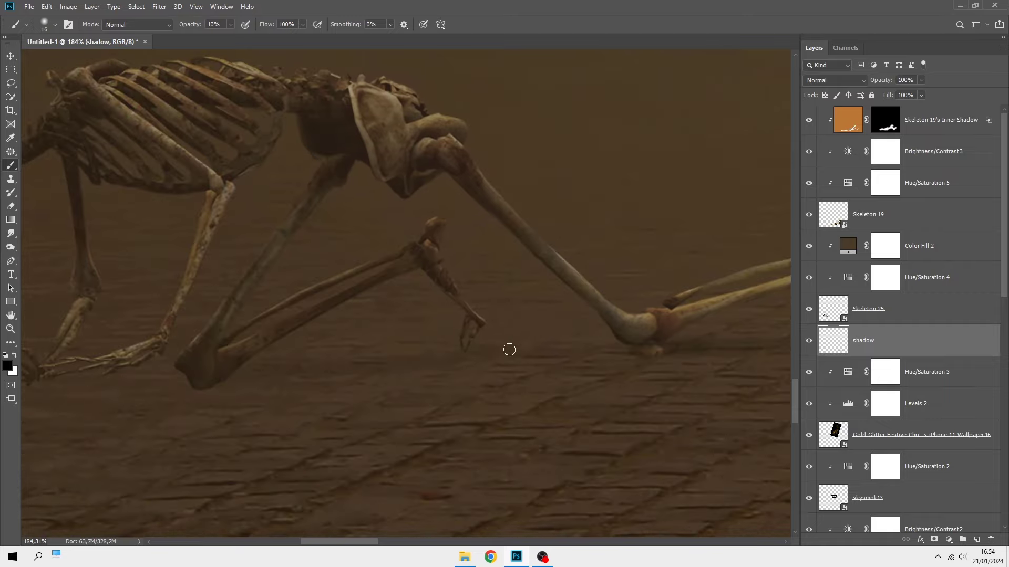
scroll(360, 355, down, 2)
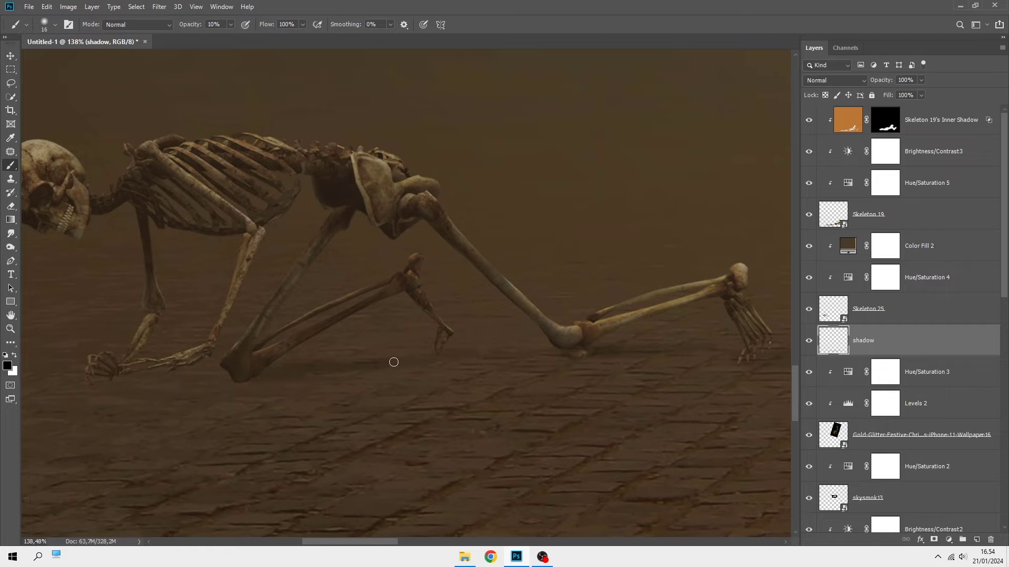
scroll(244, 372, left, 3)
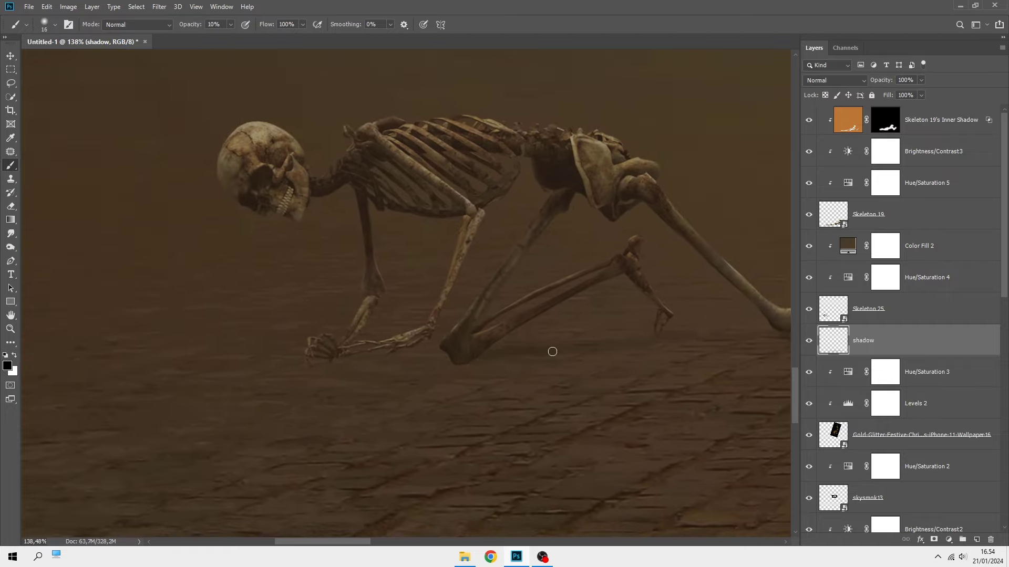
scroll(354, 359, down, 2)
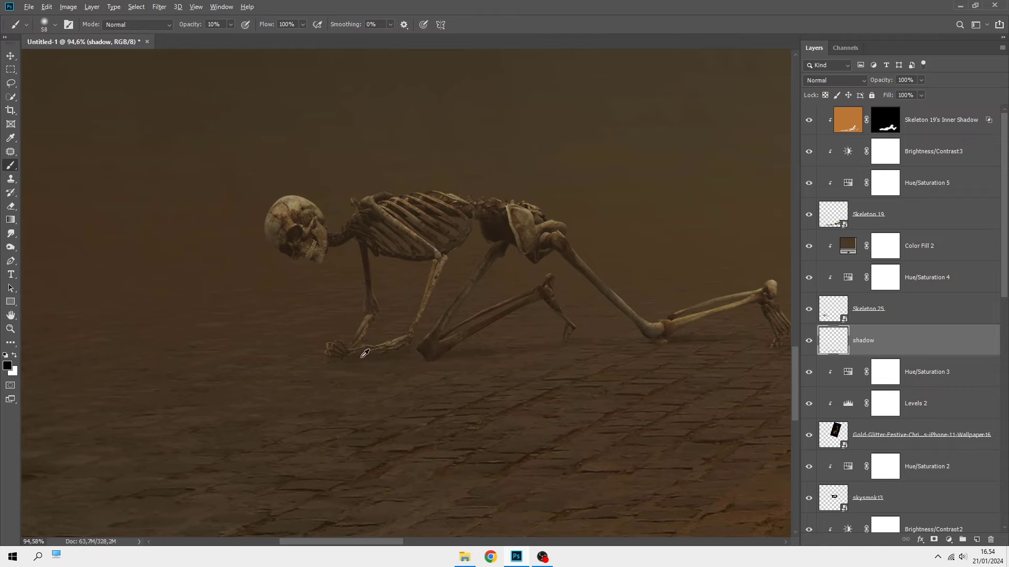
scroll(350, 352, down, 2)
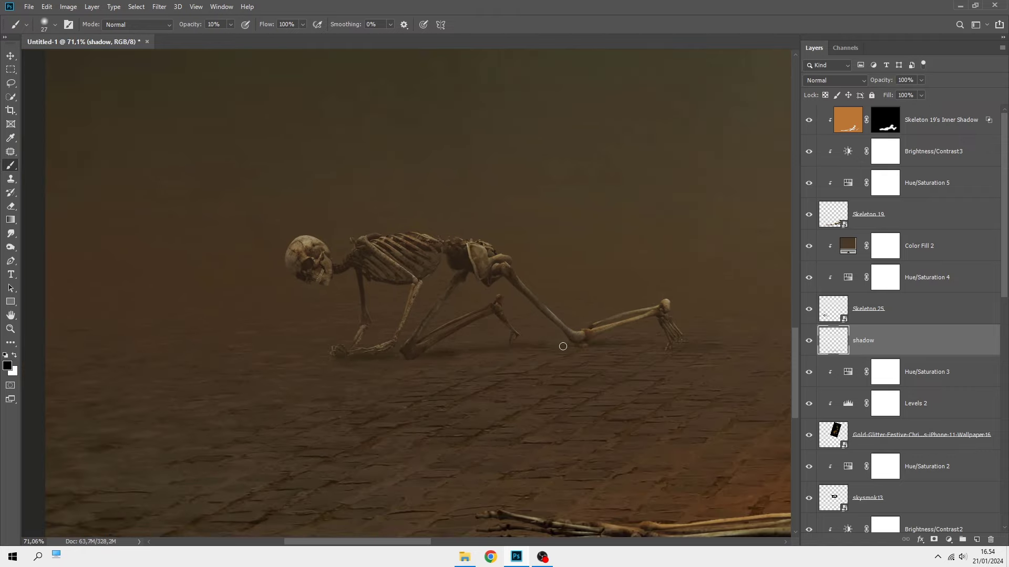
scroll(448, 354, down, 3)
scroll(476, 342, up, 1)
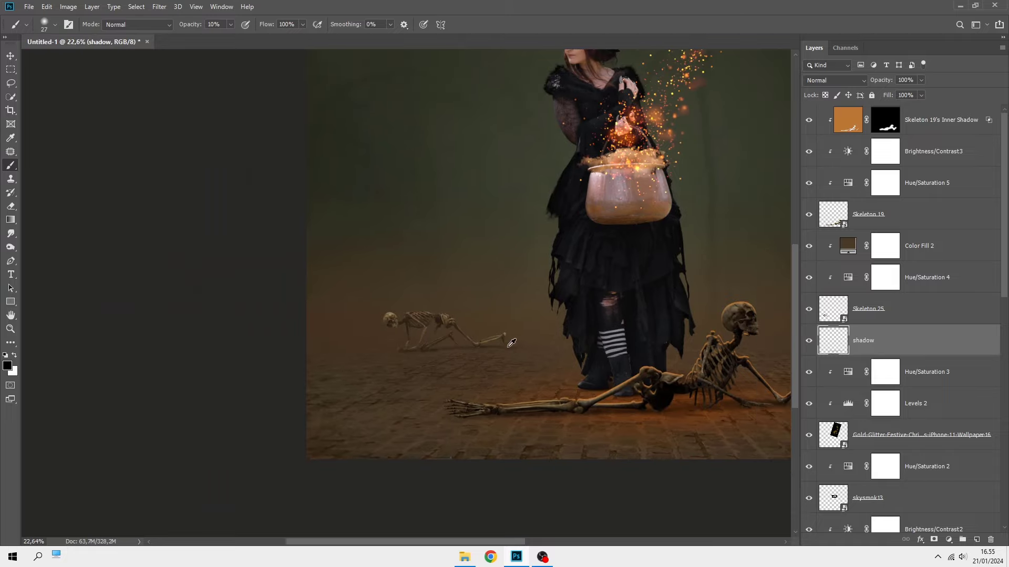
scroll(373, 339, up, 1)
scroll(373, 339, up, 1)
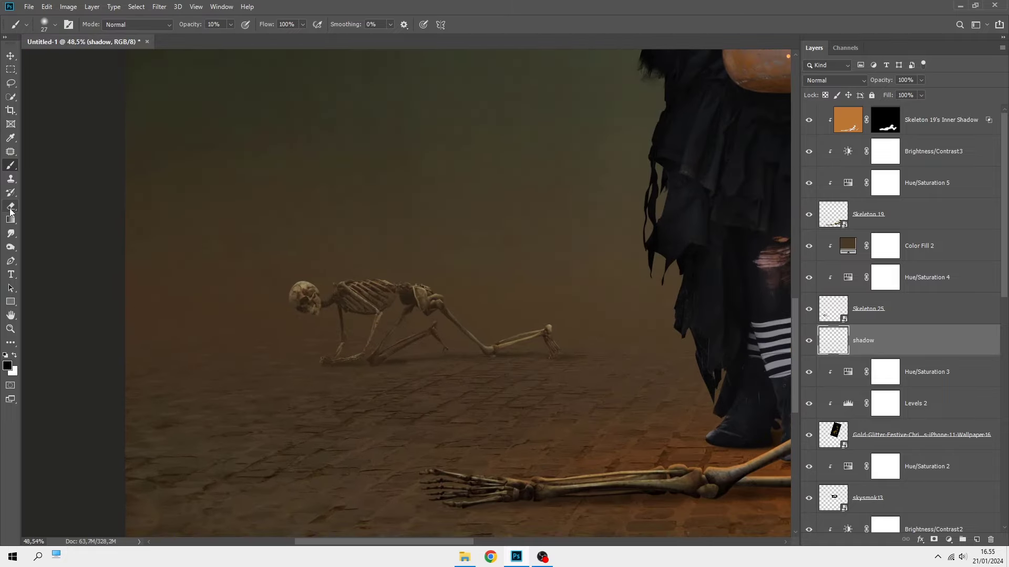
- Soften the shadow beneath the foreground skeleton with the Eraser at 10% opacity
click(11, 206)
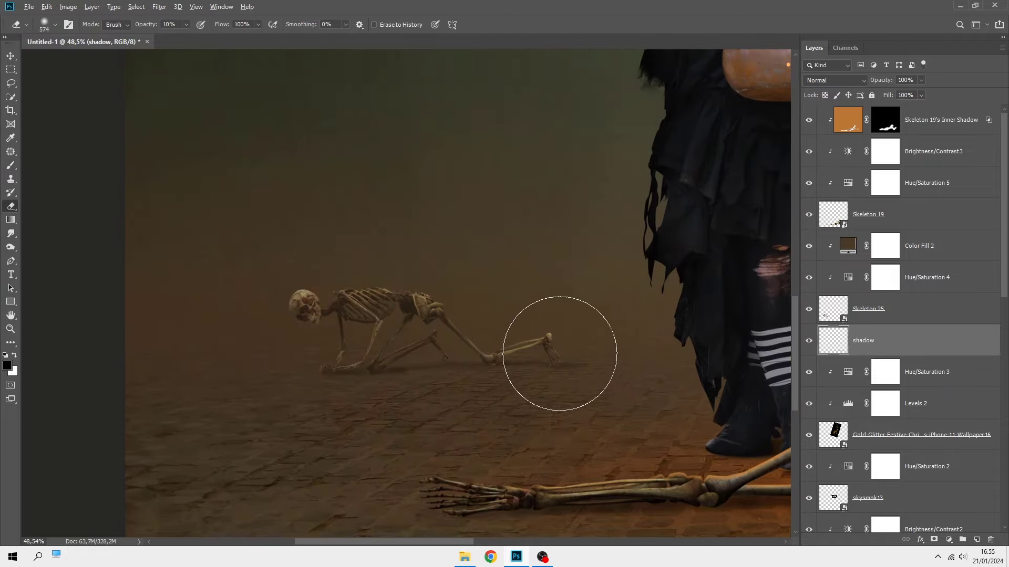
scroll(546, 365, up, 1)
key(1)
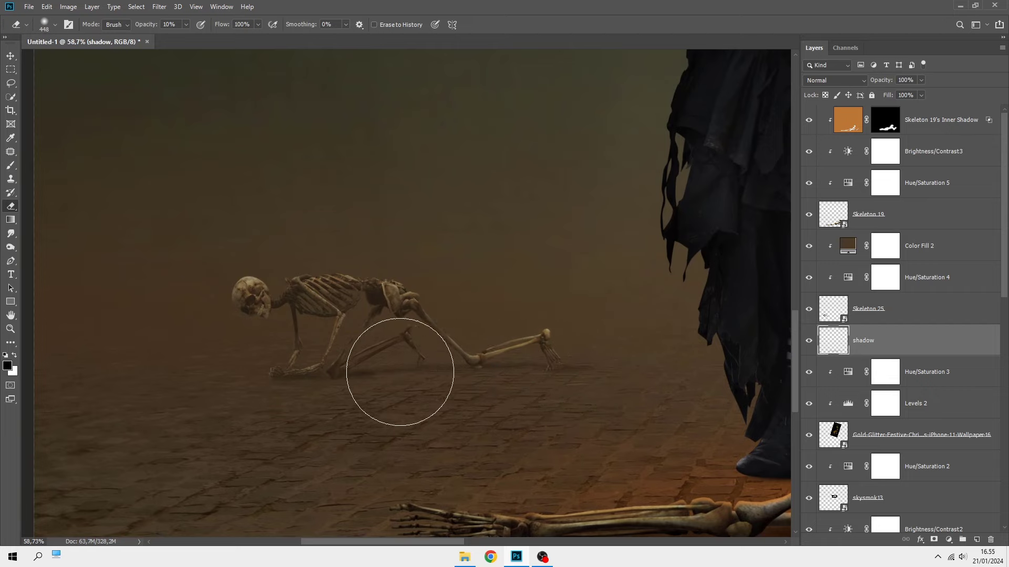
scroll(226, 361, down, 2)
scroll(225, 361, down, 1)
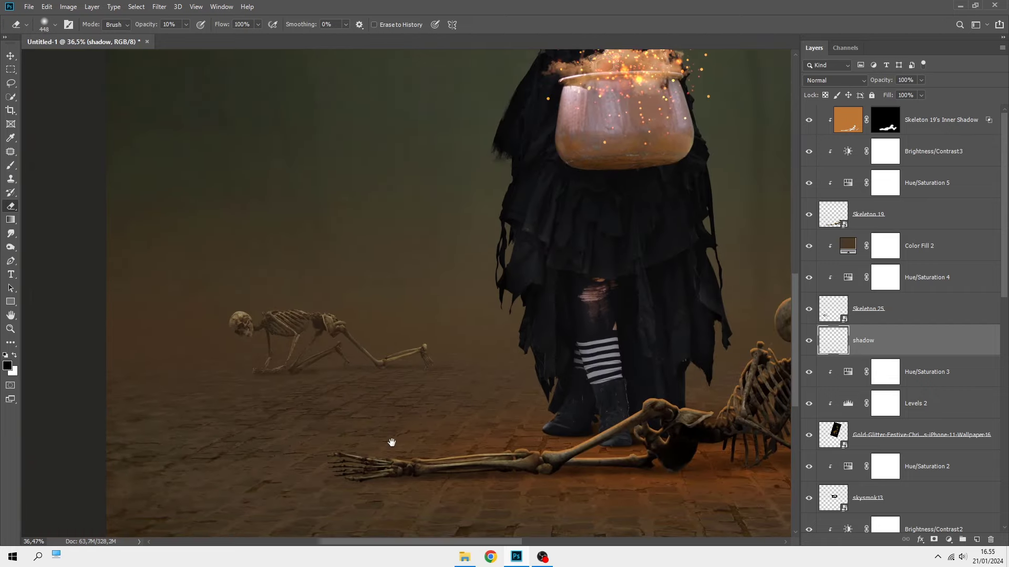
drag(371, 423, 261, 405)
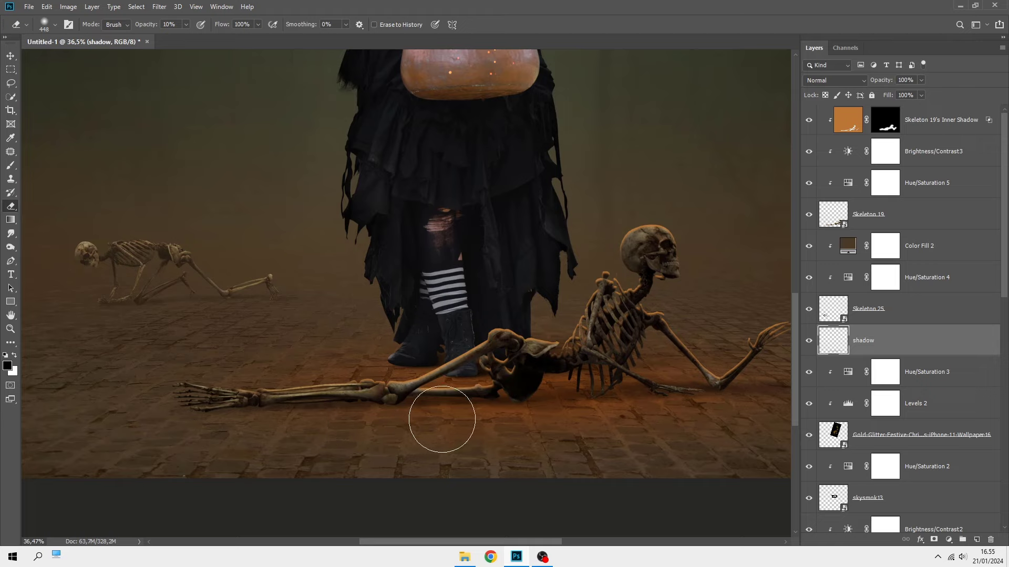
drag(522, 424, 371, 424)
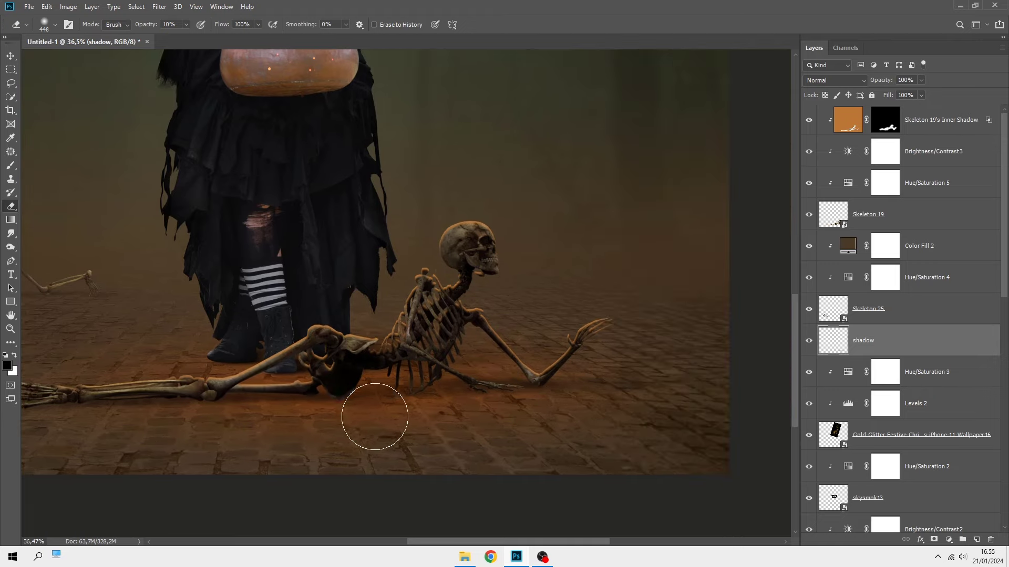
scroll(427, 393, down, 5)
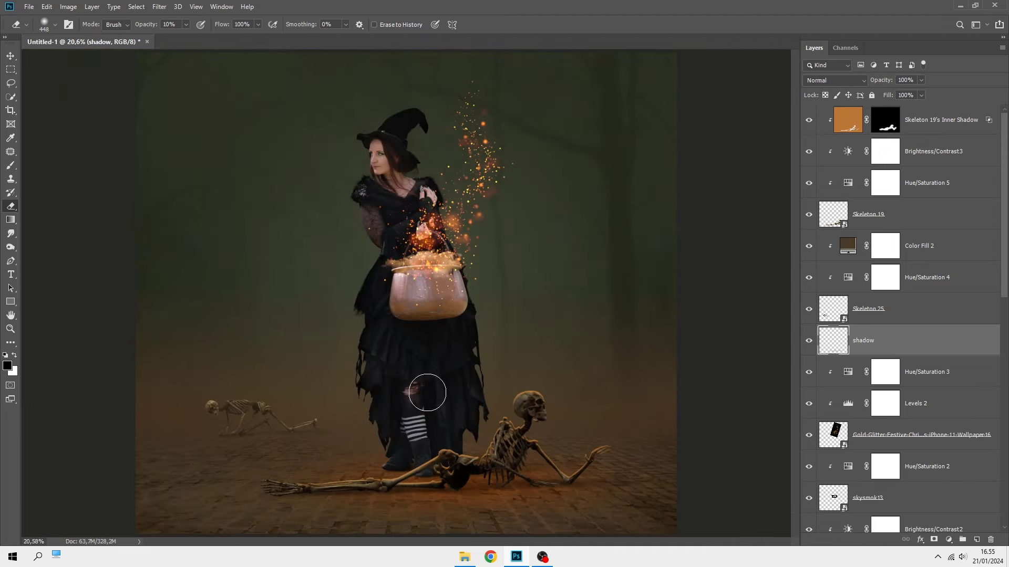
- Hide the shadow layer to compare, then select the witch layer with the Move tool
click(808, 342)
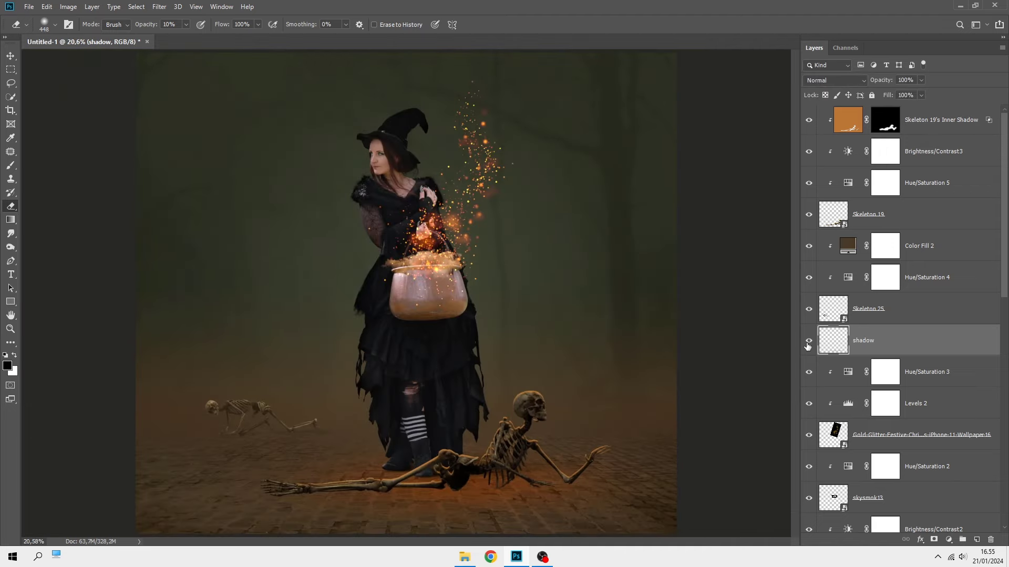
key(v)
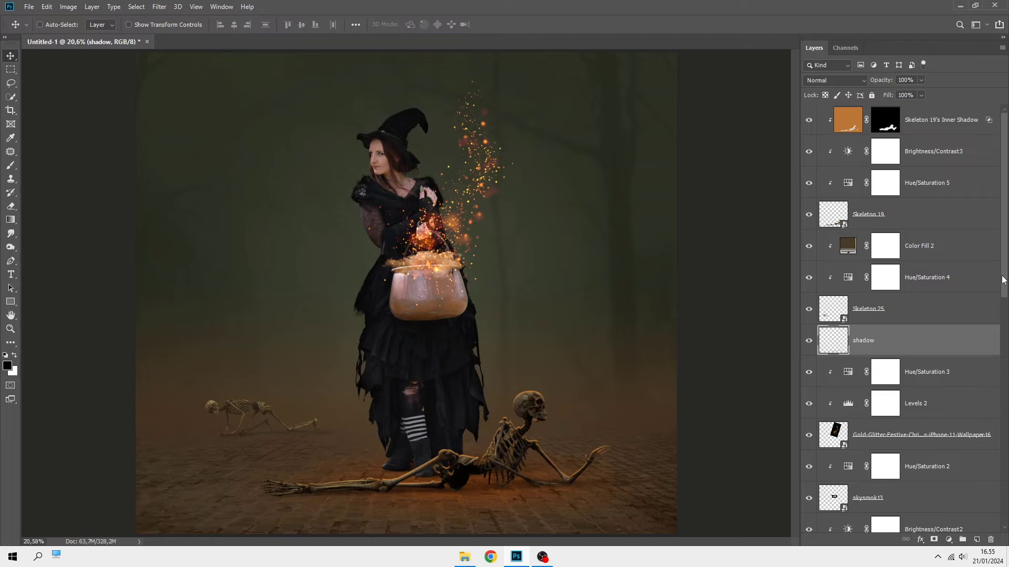
drag(1004, 280, 975, 400)
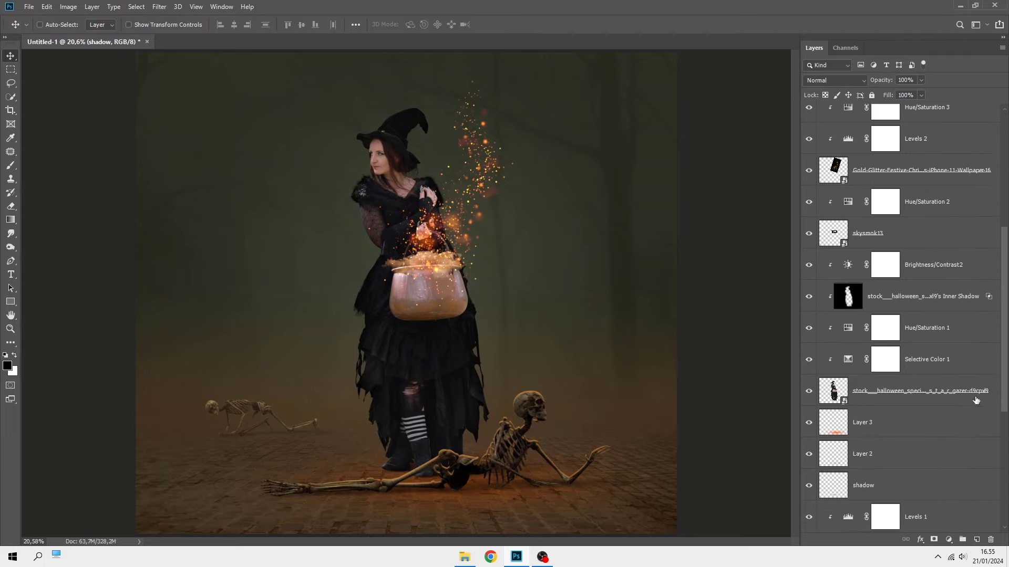
- Give the witch layer a Color Dodge Inner Shadow at 40° angle and 35 px size
click(915, 396)
right_click(881, 390)
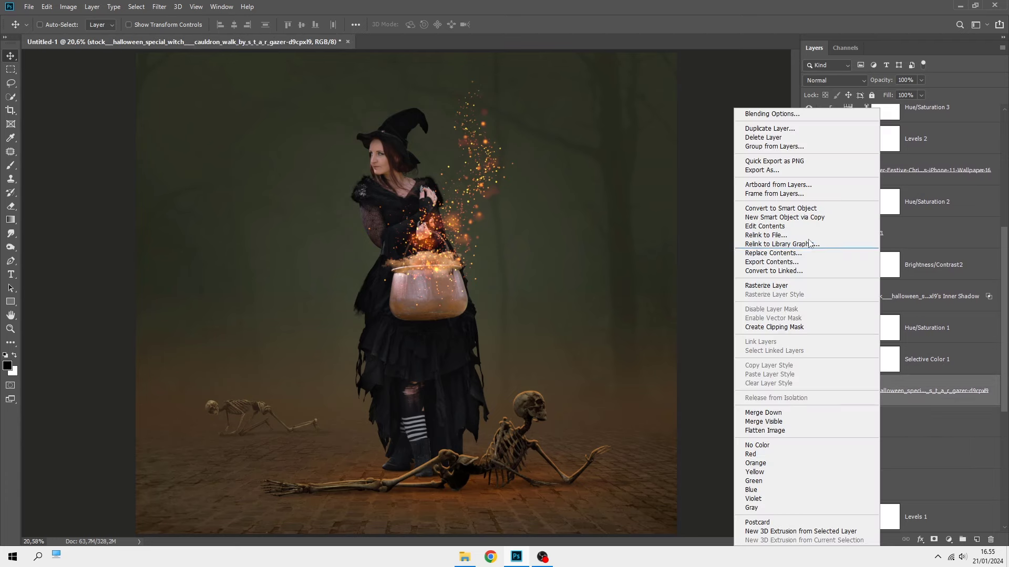
click(762, 117)
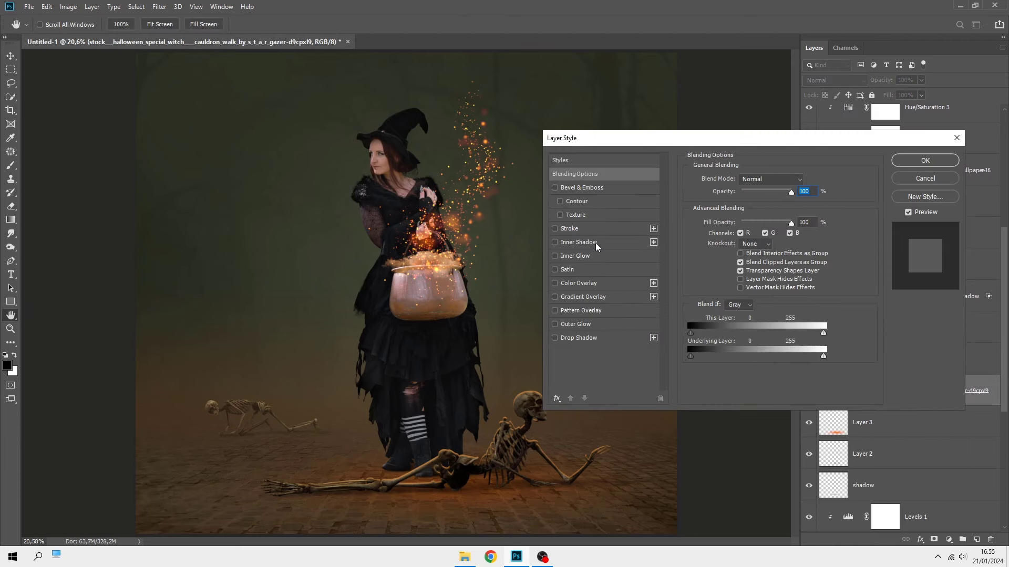
click(589, 244)
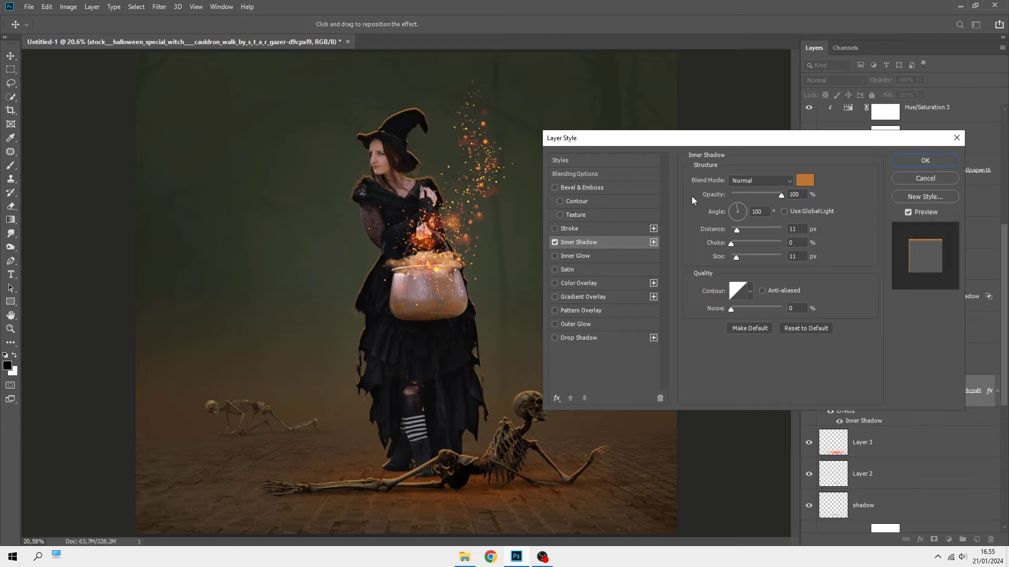
click(739, 181)
click(757, 295)
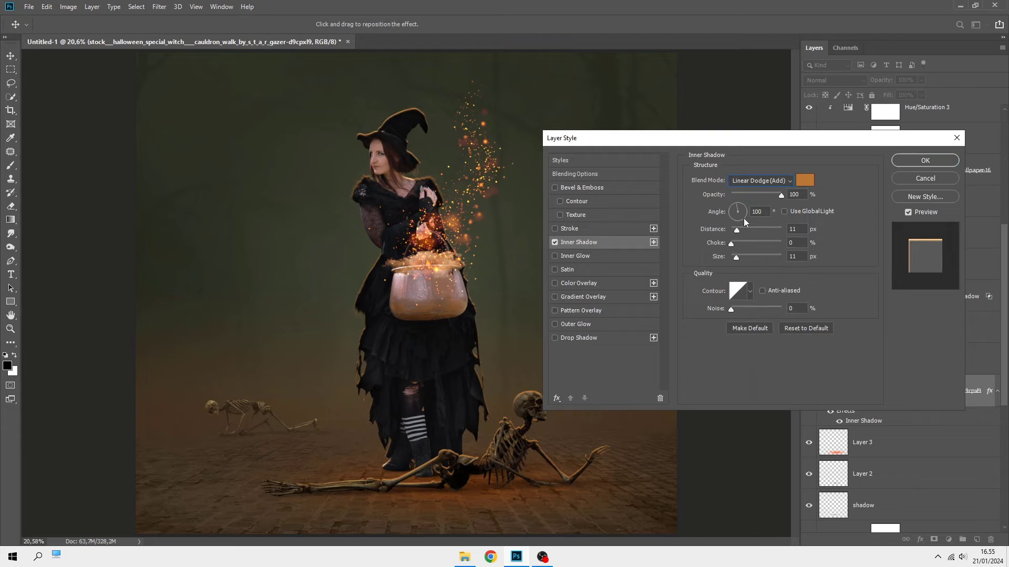
drag(743, 211, 743, 207)
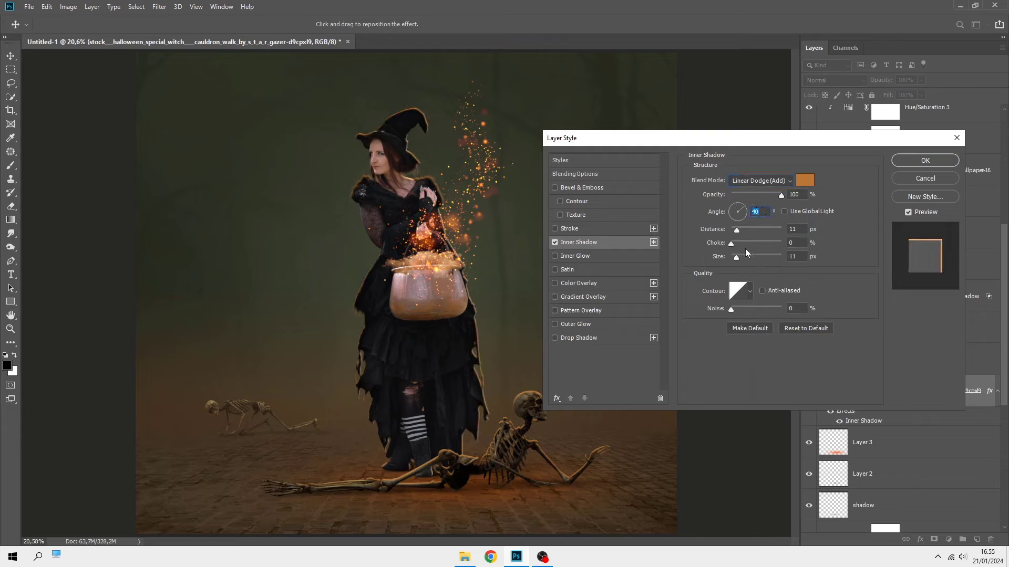
drag(737, 257, 742, 231)
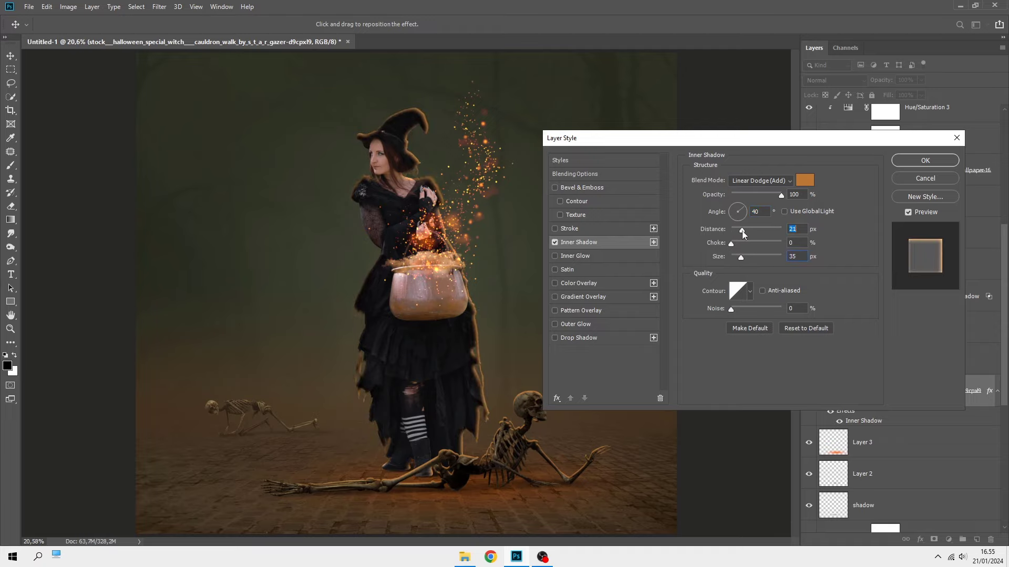
click(761, 181)
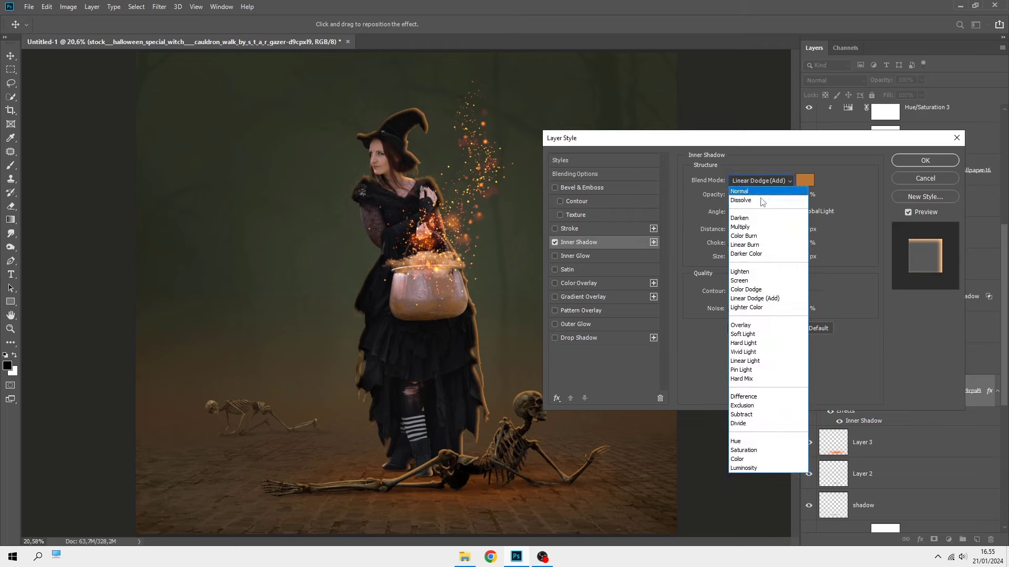
click(762, 289)
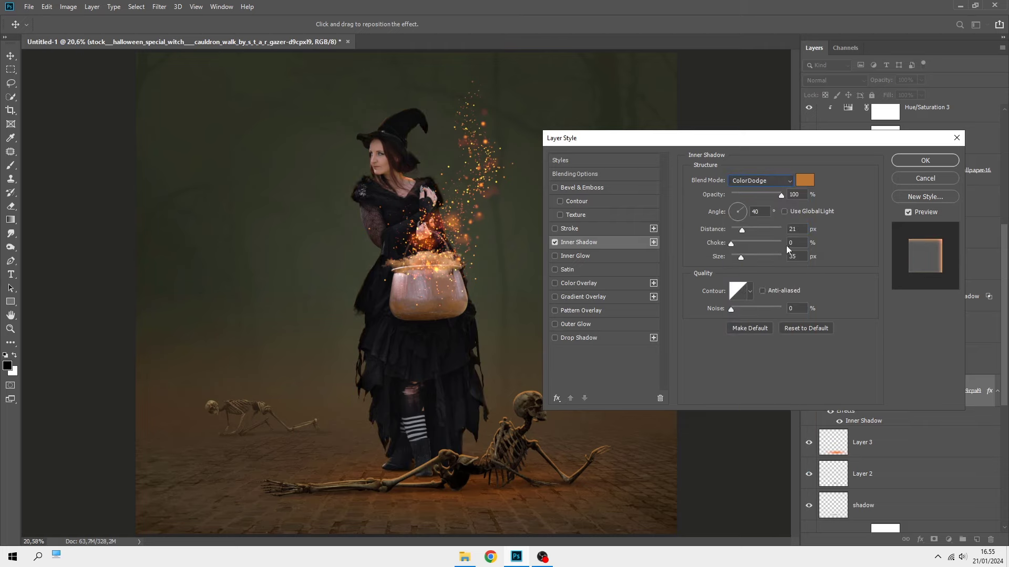
- Change the Inner Shadow colour from orange to light yellow ffdd66
click(805, 181)
click(694, 210)
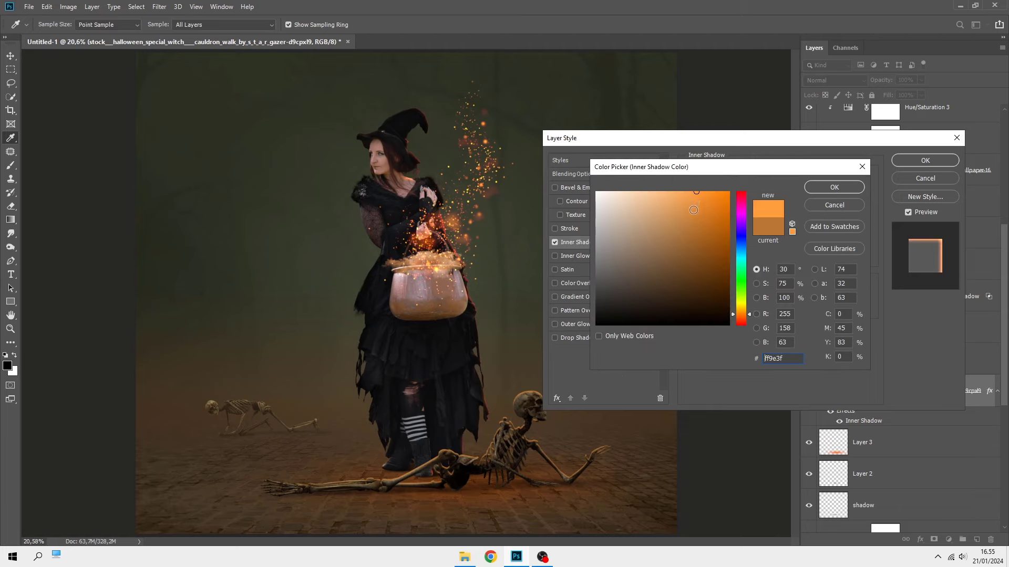
click(678, 191)
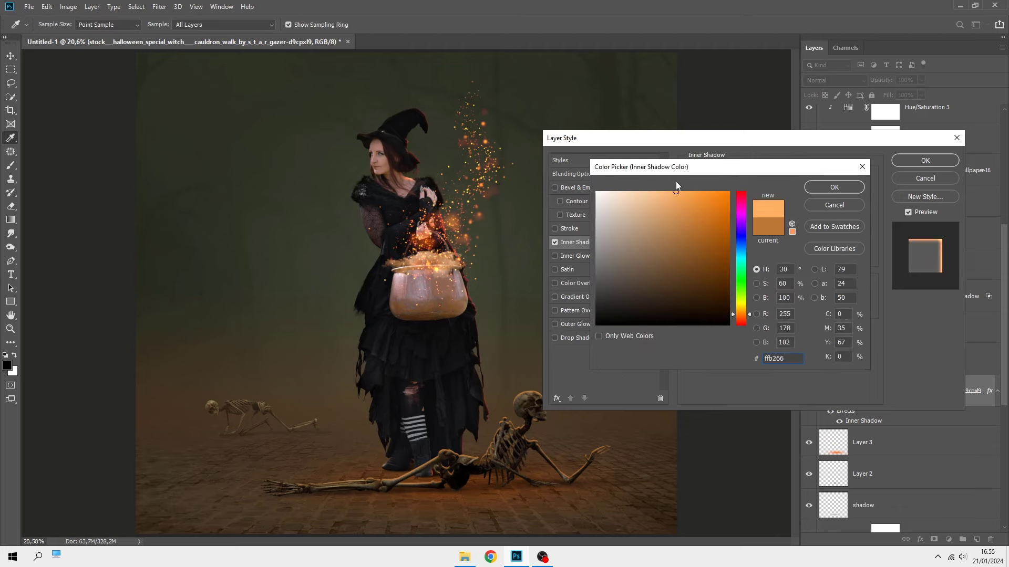
drag(739, 308, 742, 308)
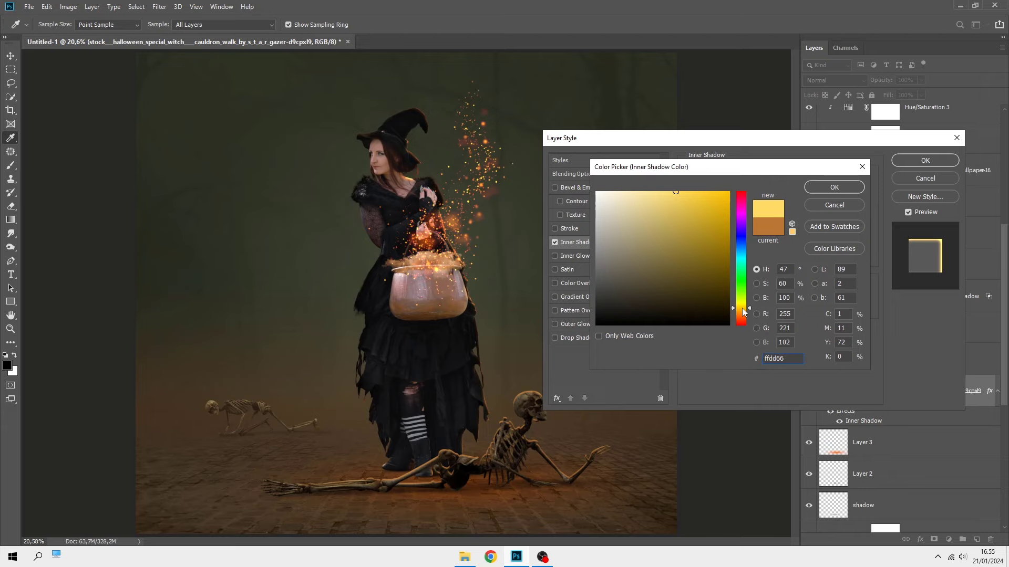
key(Return)
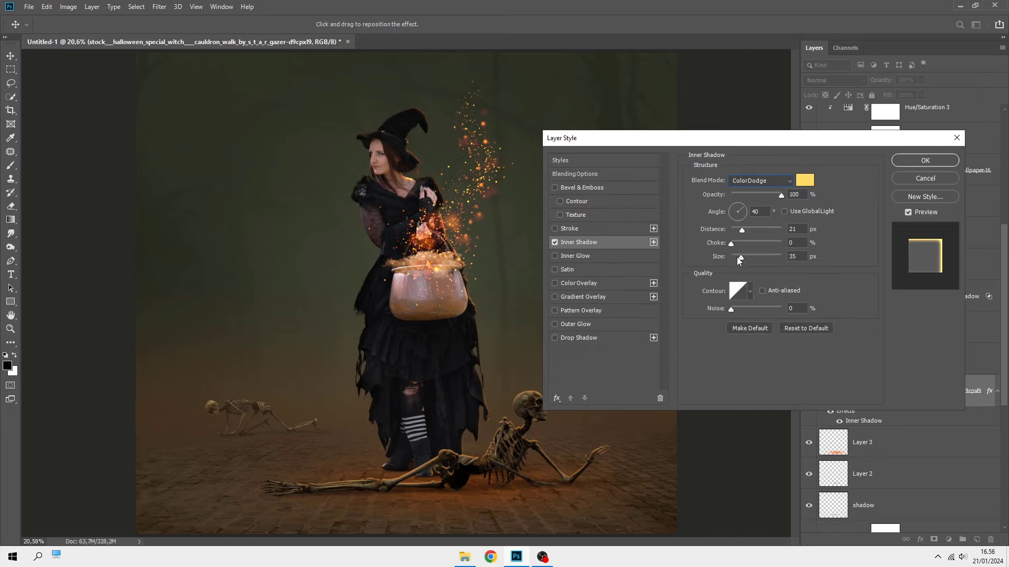
- Enlarge the Inner Shadow to 90 px size and 63 px distance, then convert it to a layer
mouse_move(740, 261)
mouse_down()
mouse_move(757, 258)
mouse_move(728, 234)
mouse_move(767, 237)
mouse_move(752, 258)
mouse_move(761, 233)
mouse_up()
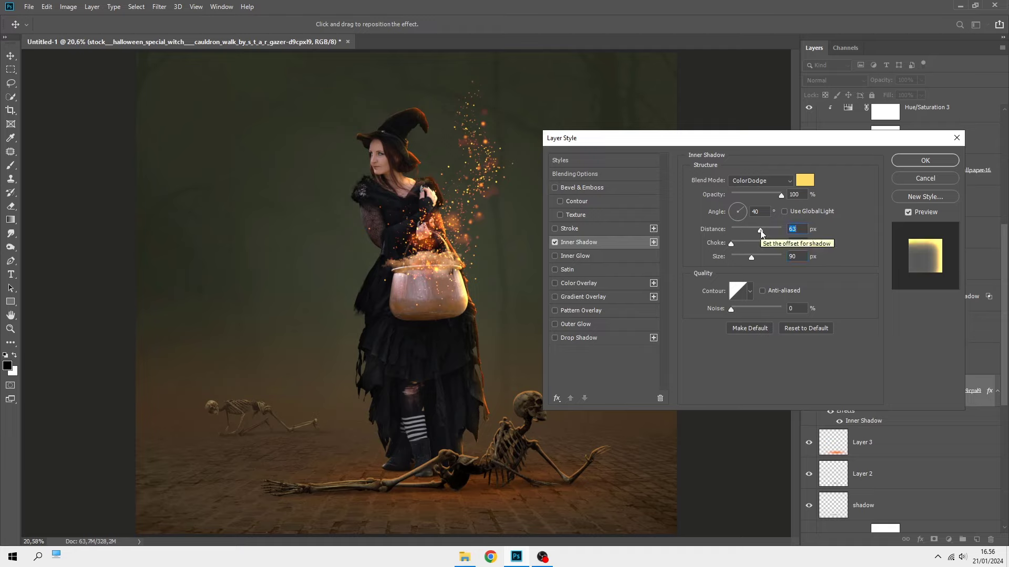
scroll(750, 214, down, 5)
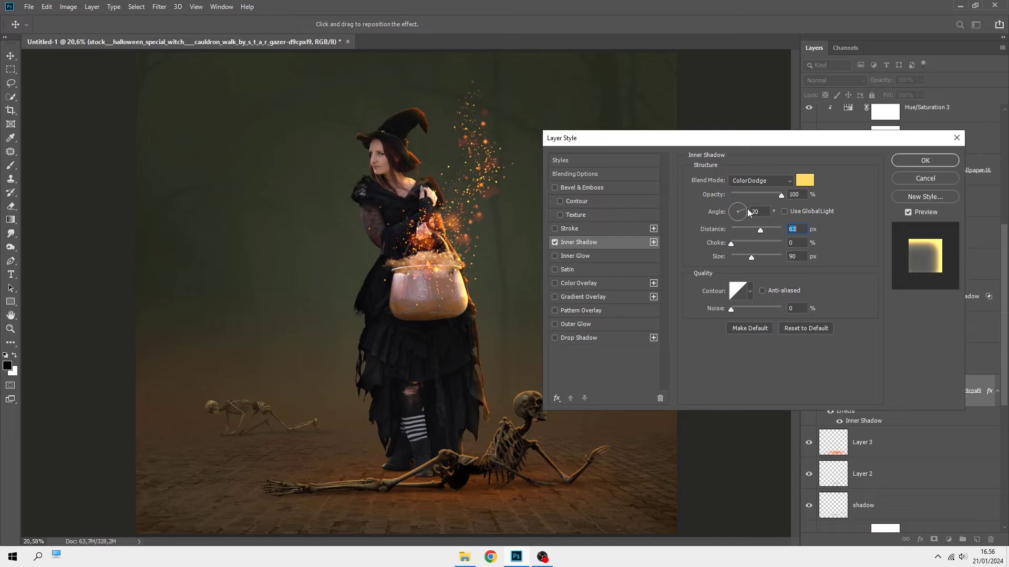
double_click(755, 212)
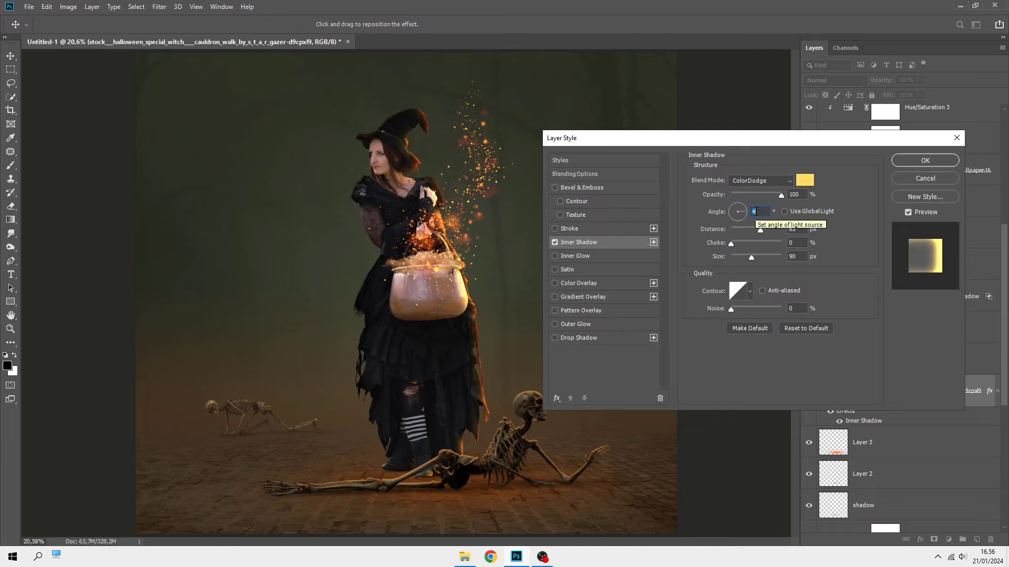
click(922, 163)
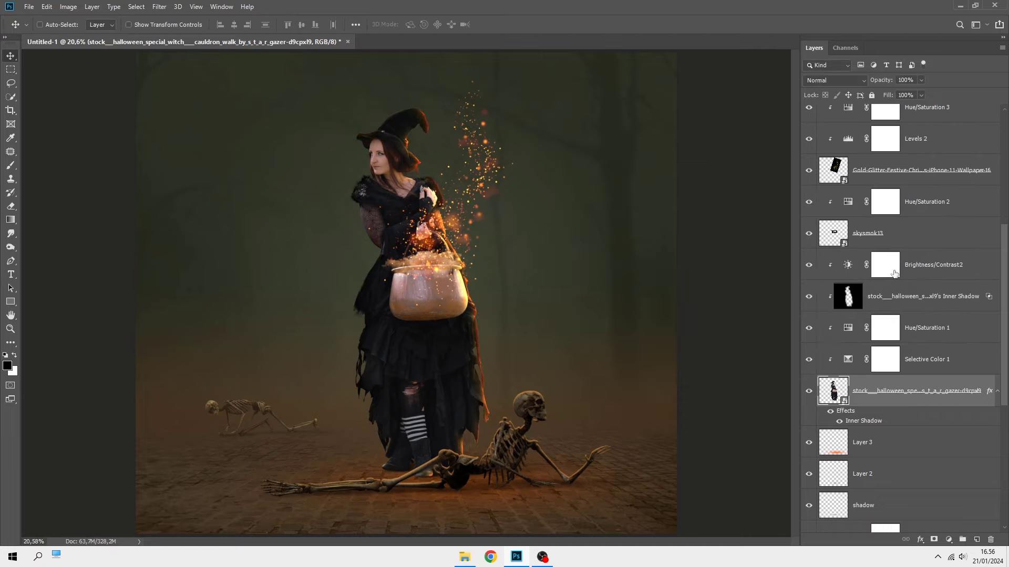
right_click(857, 424)
click(876, 397)
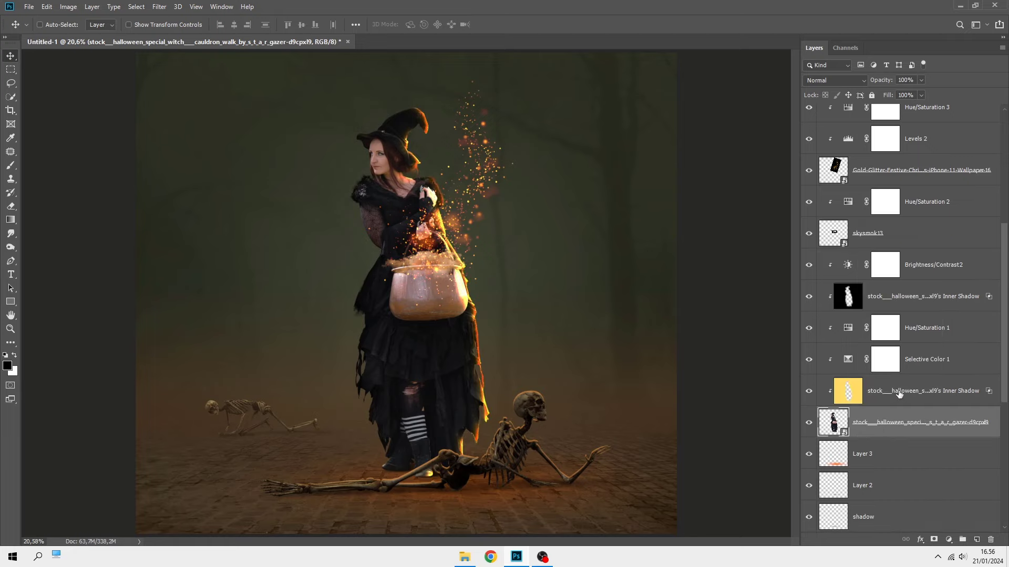
- Move the glow layer above Brightness/Contrast2 and add an inverted mask hiding it
drag(899, 393, 904, 284)
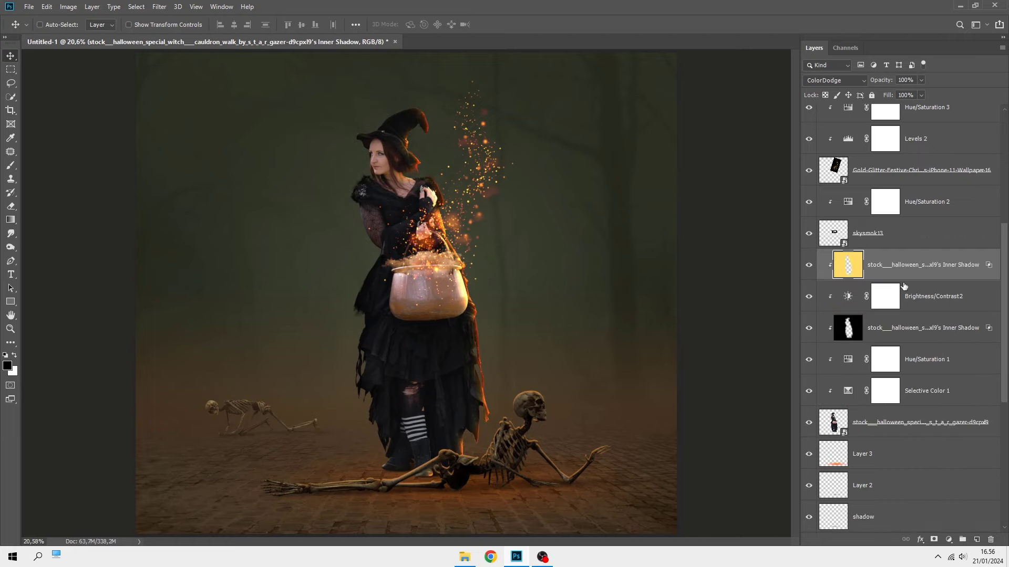
click(934, 540)
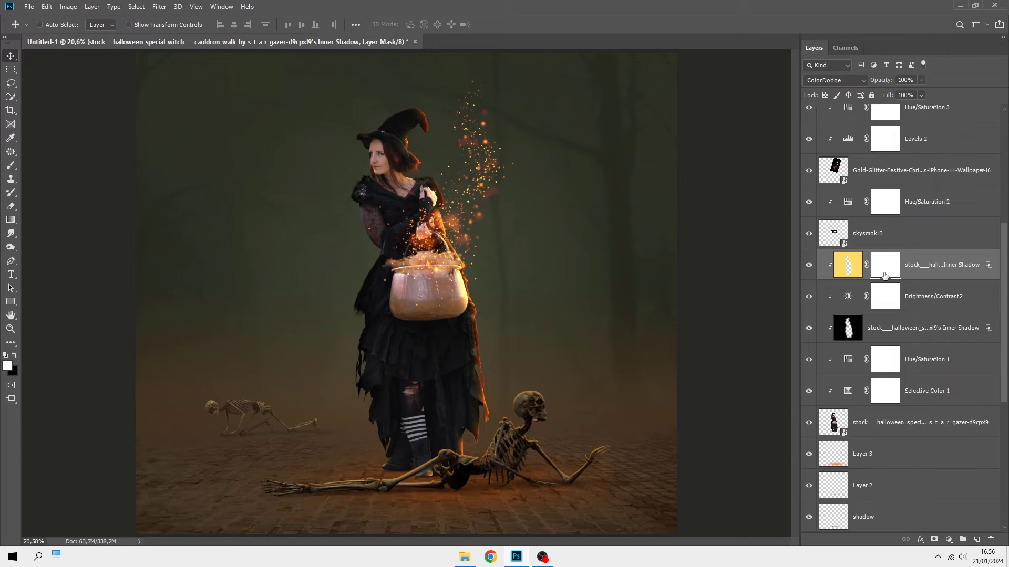
key(ctrl+i)
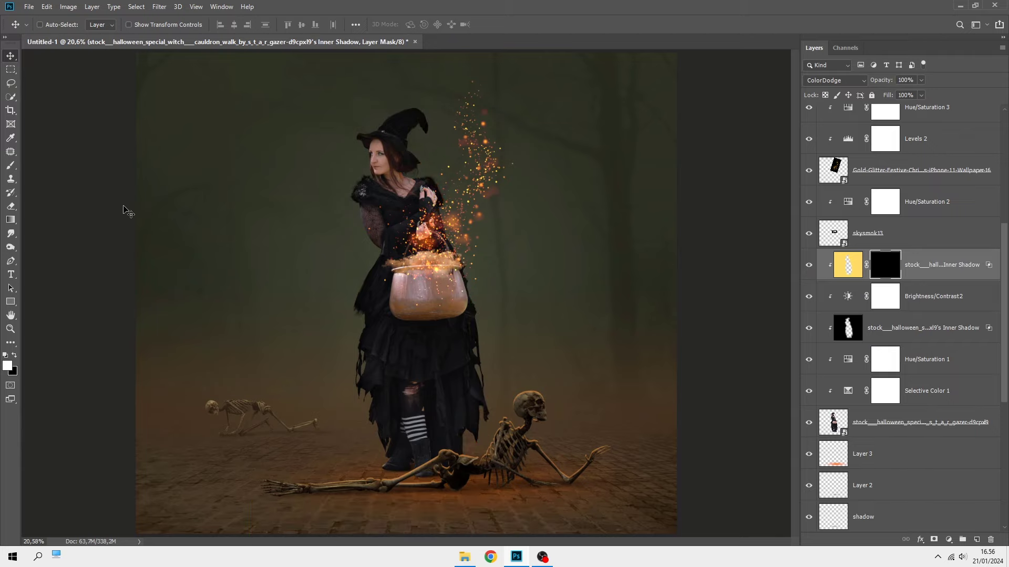
- Paint white on the mask at 100% opacity to restore glow on hat brim and arm
drag(11, 166, 42, 167)
scroll(495, 171, up, 3)
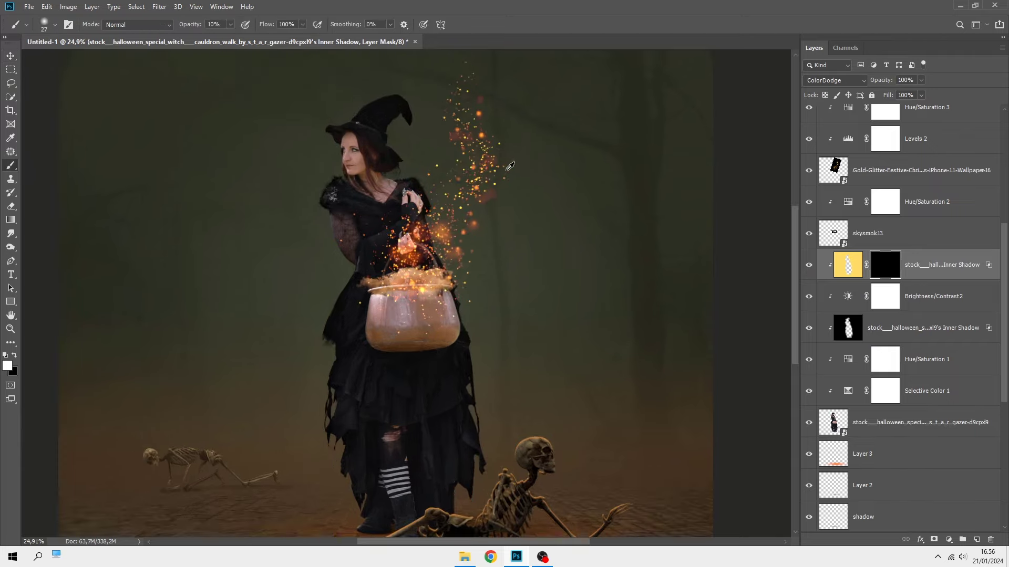
scroll(496, 171, up, 2)
drag(229, 29, 314, 15)
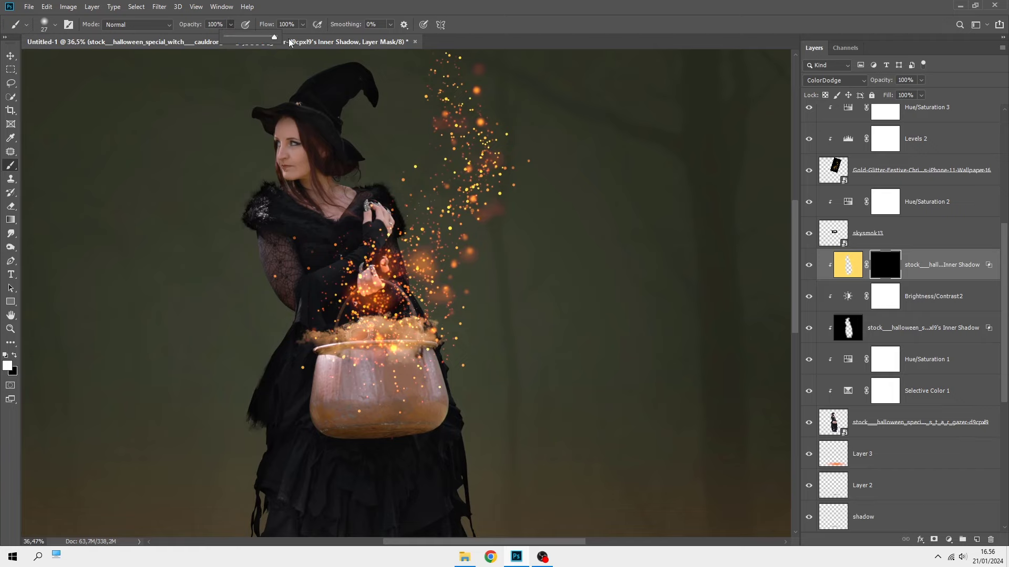
scroll(383, 129, up, 2)
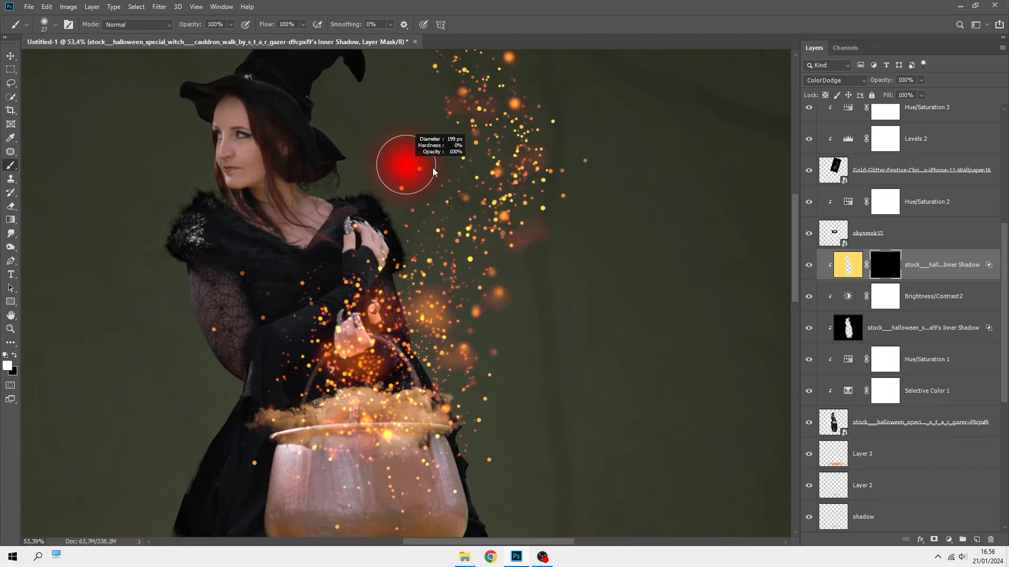
scroll(210, 278, up, 3)
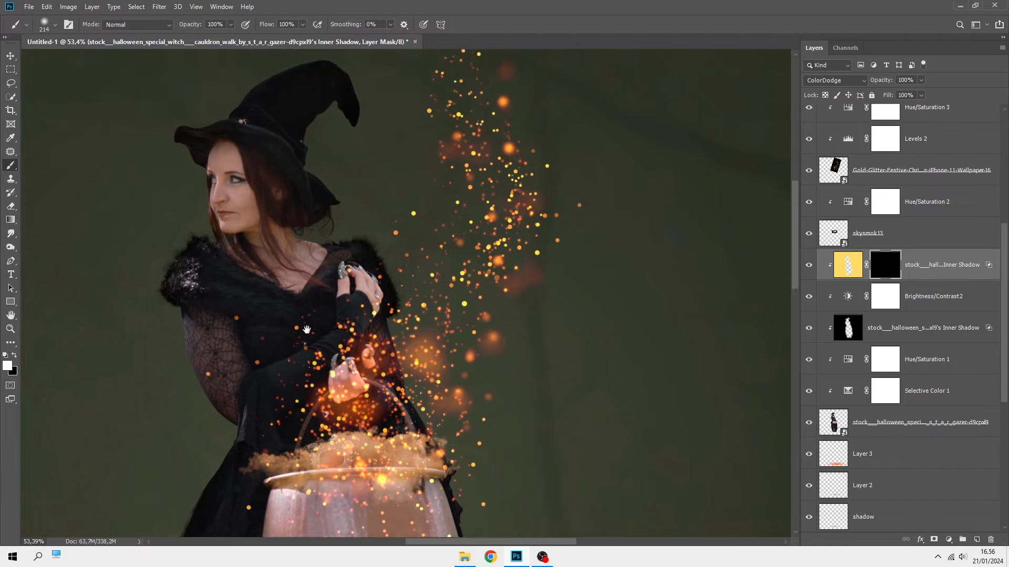
key(bracketright)
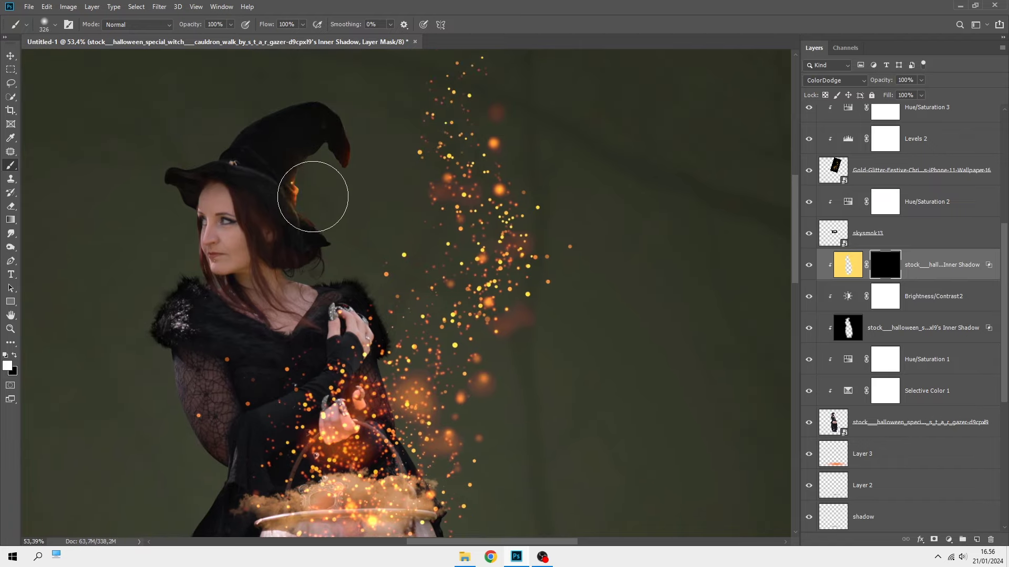
mouse_move(319, 168)
mouse_down()
mouse_move(326, 243)
mouse_move(426, 380)
mouse_up()
key(bracketright)
key(bracketright)
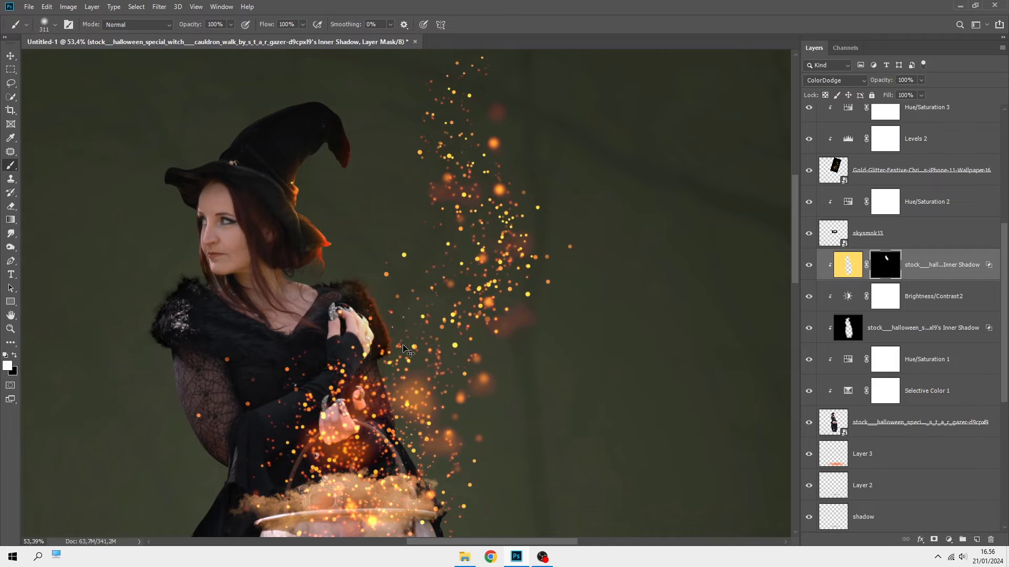
key(bracketleft)
key(bracketleft)
key(bracketleft)
mouse_move(381, 292)
mouse_down()
mouse_move(420, 421)
mouse_move(371, 313)
mouse_move(344, 361)
mouse_up()
key(bracketright)
key(bracketright)
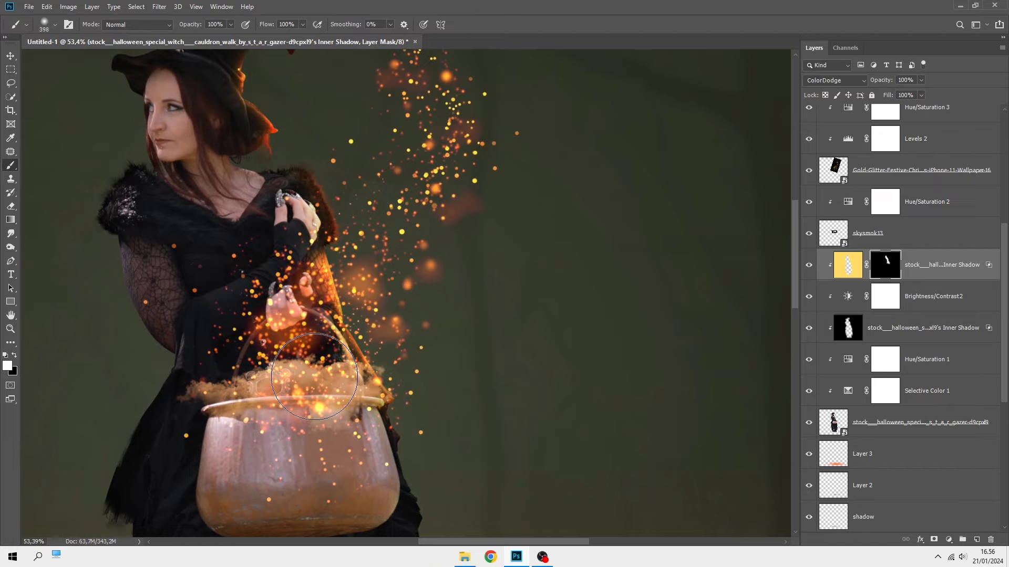
- Check the cauldron and hat areas, then return to editing the layer contents
drag(408, 439, 357, 306)
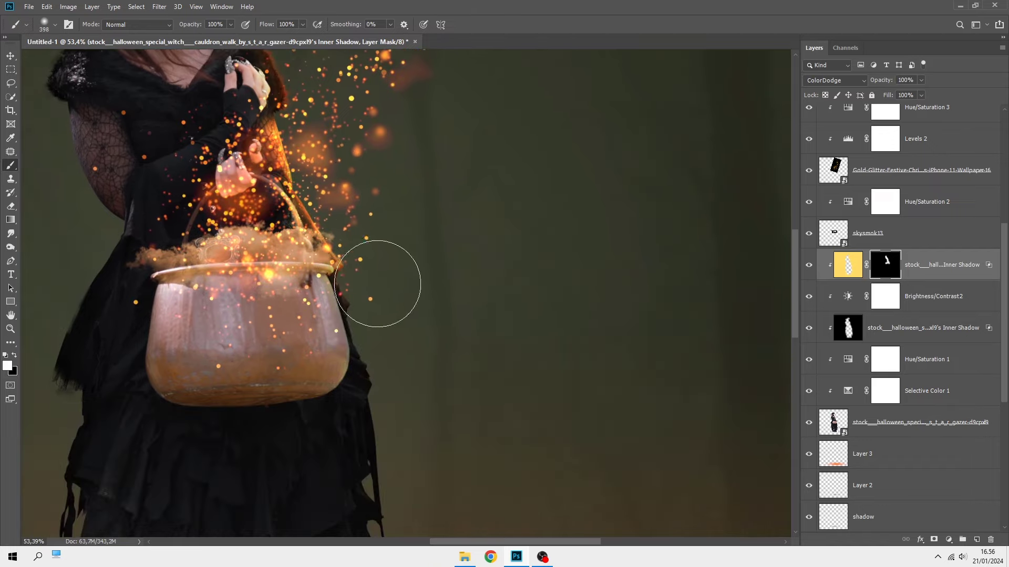
key(bracketleft)
key(bracketleft)
key(bracketleft)
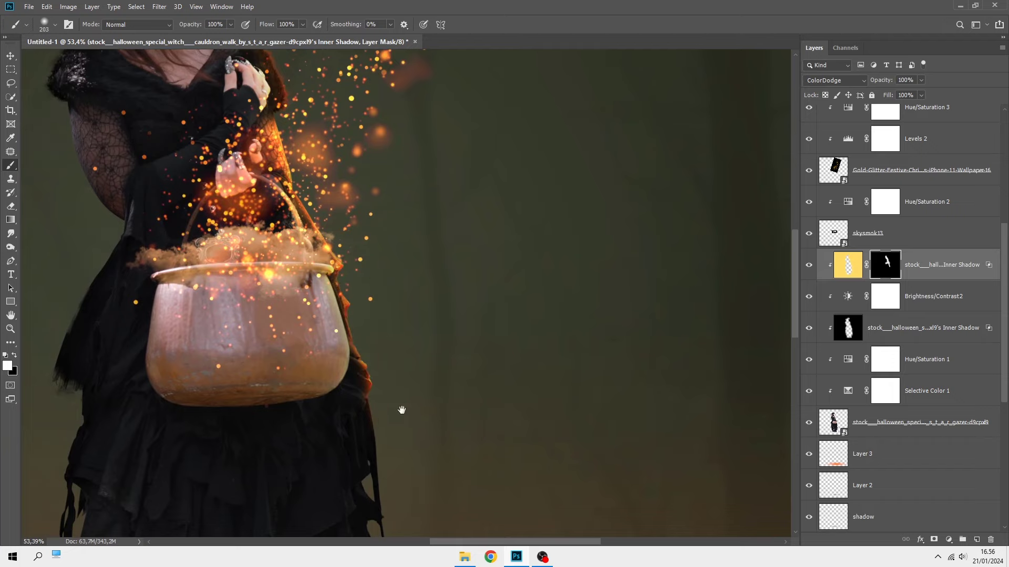
scroll(399, 411, down, 2)
scroll(418, 428, down, 3)
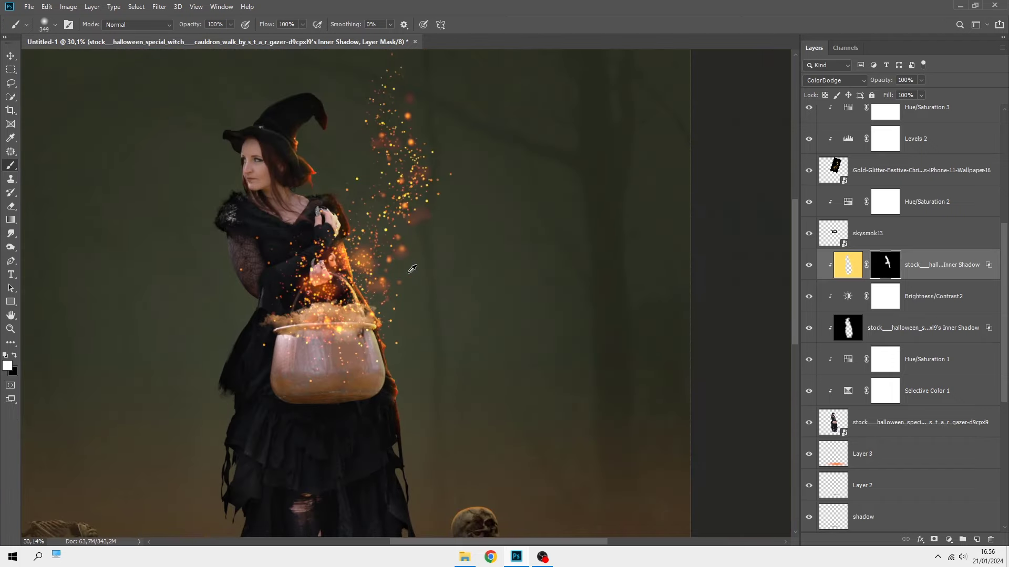
scroll(412, 269, up, 3)
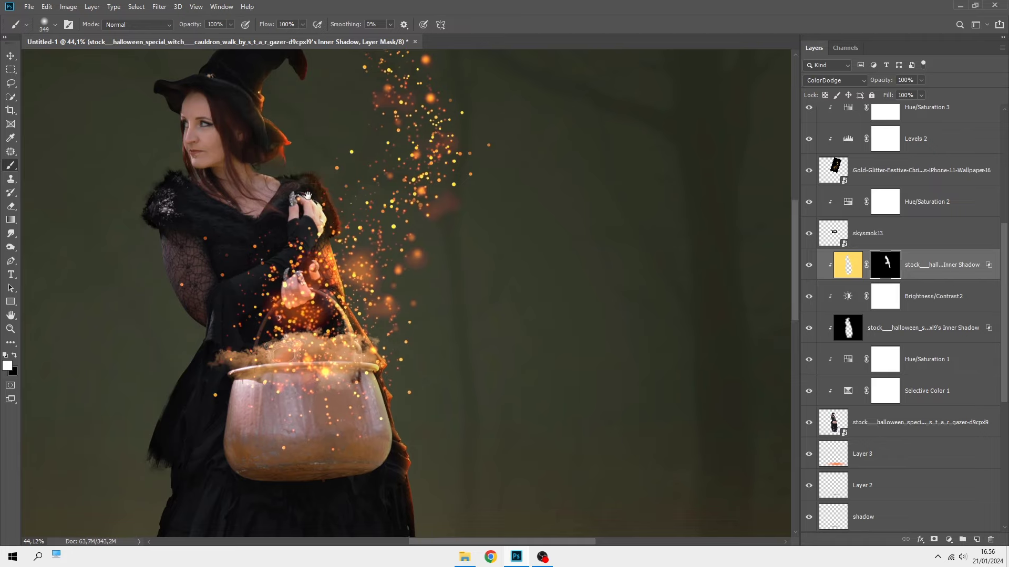
drag(307, 196, 382, 332)
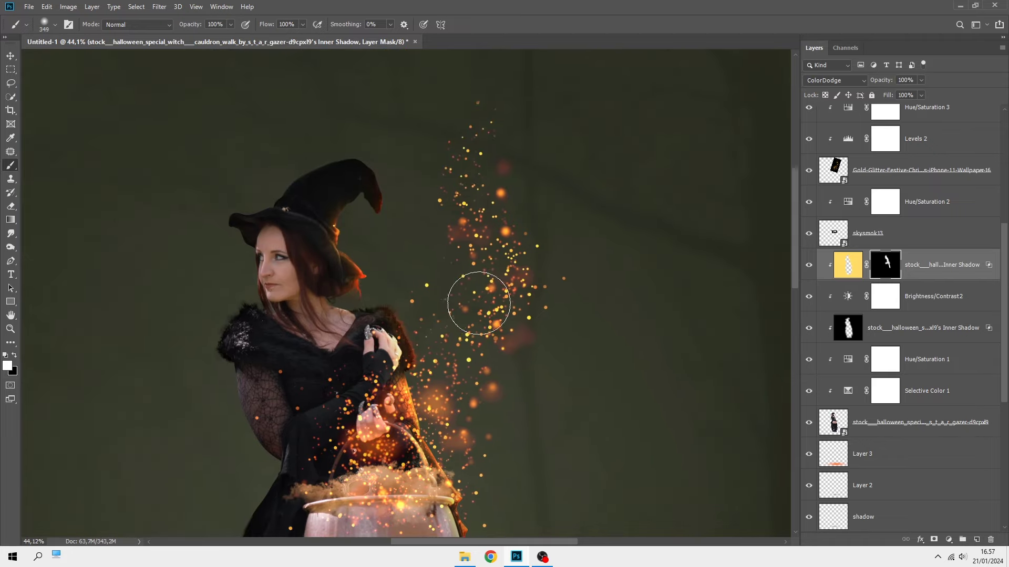
scroll(478, 303, down, 3)
key(ctrl+2)
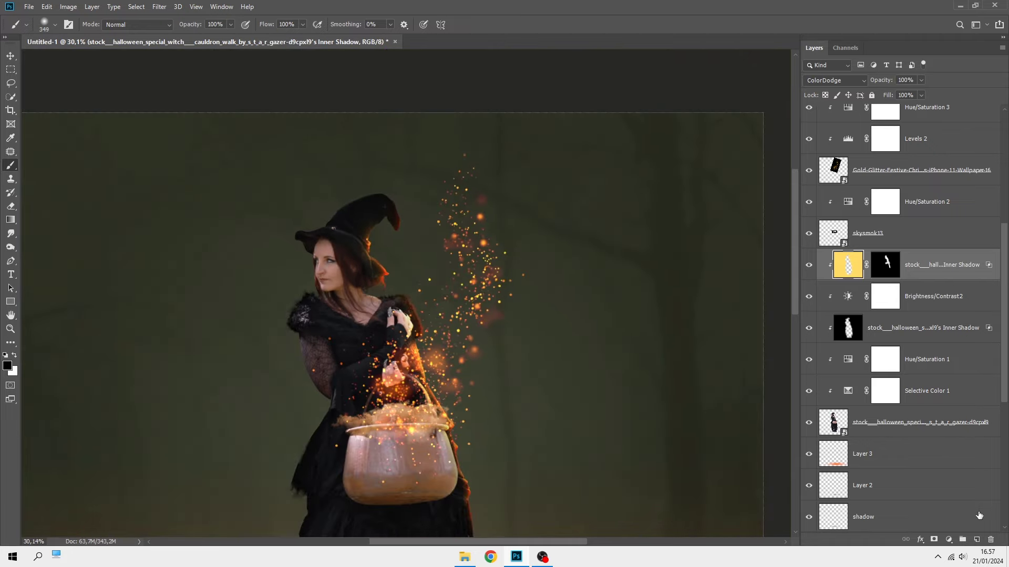
- Add a clipped Layer 4 and sample yellow from the glowing sparks
click(976, 540)
right_click(883, 282)
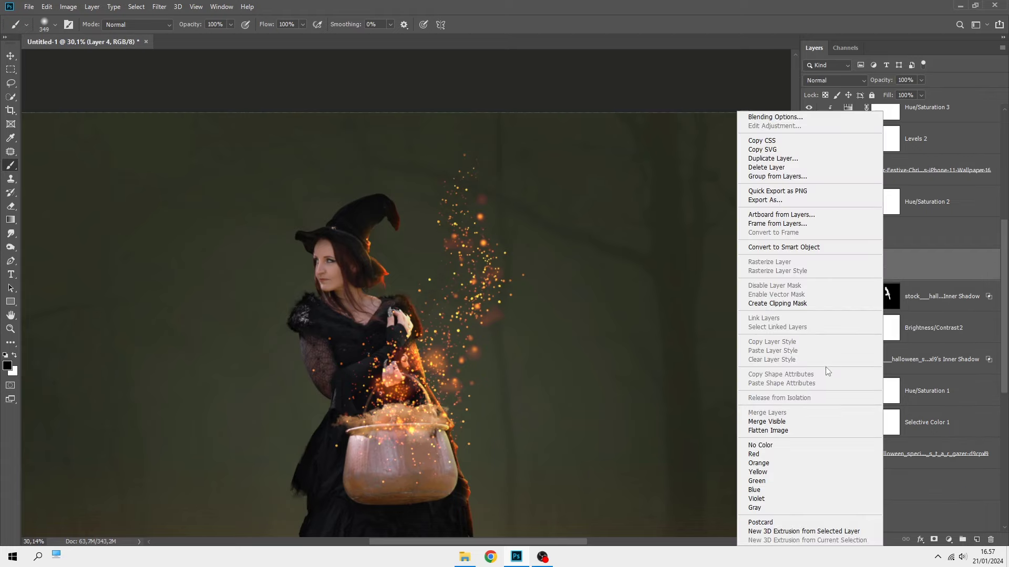
click(777, 303)
scroll(386, 276, up, 2)
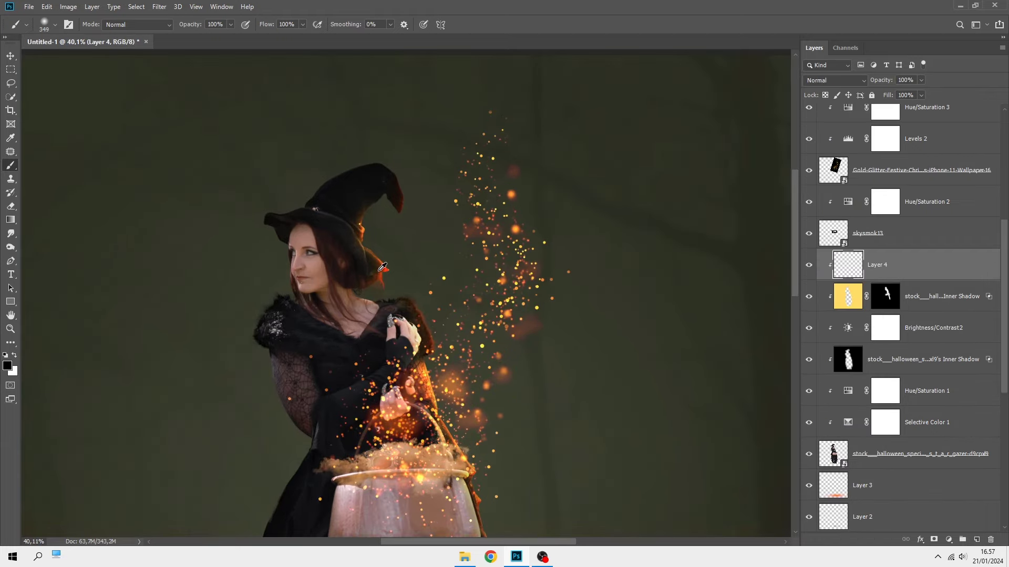
scroll(456, 383, up, 2)
scroll(548, 300, up, 2)
scroll(516, 274, up, 2)
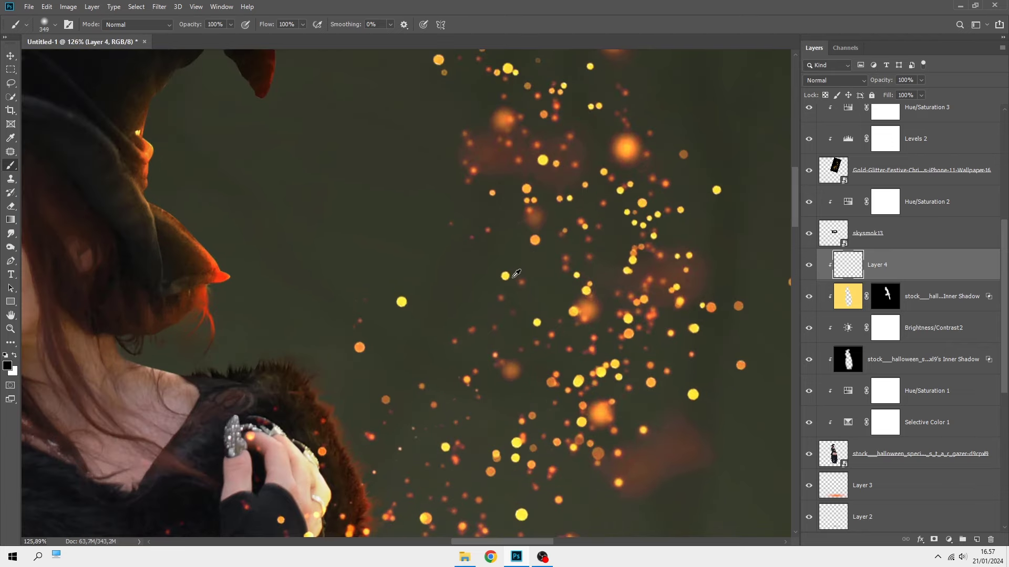
alt+click(505, 275)
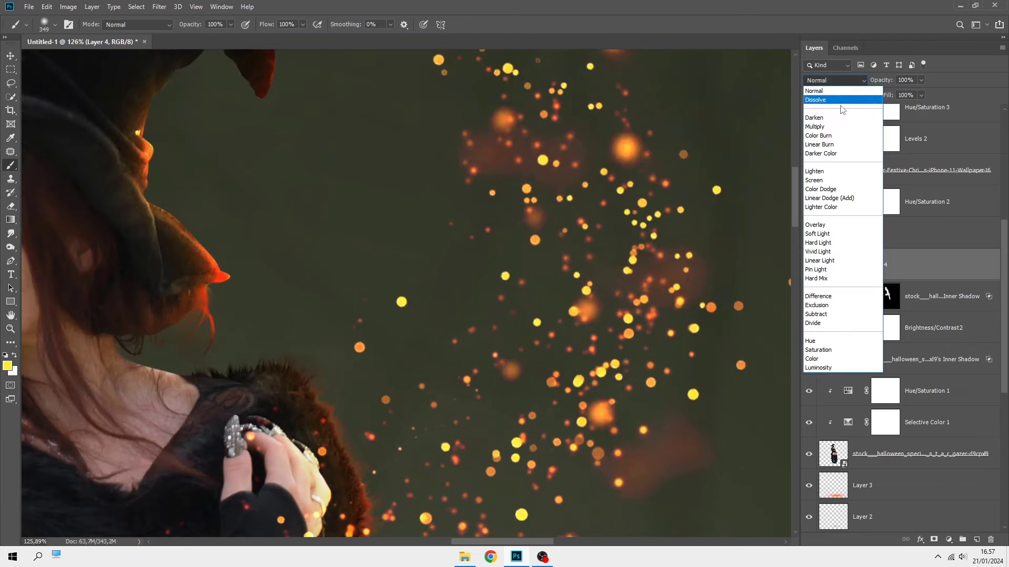
- Set Layer 4 to Color Dodge and the brush opacity to 8%
click(836, 80)
click(835, 189)
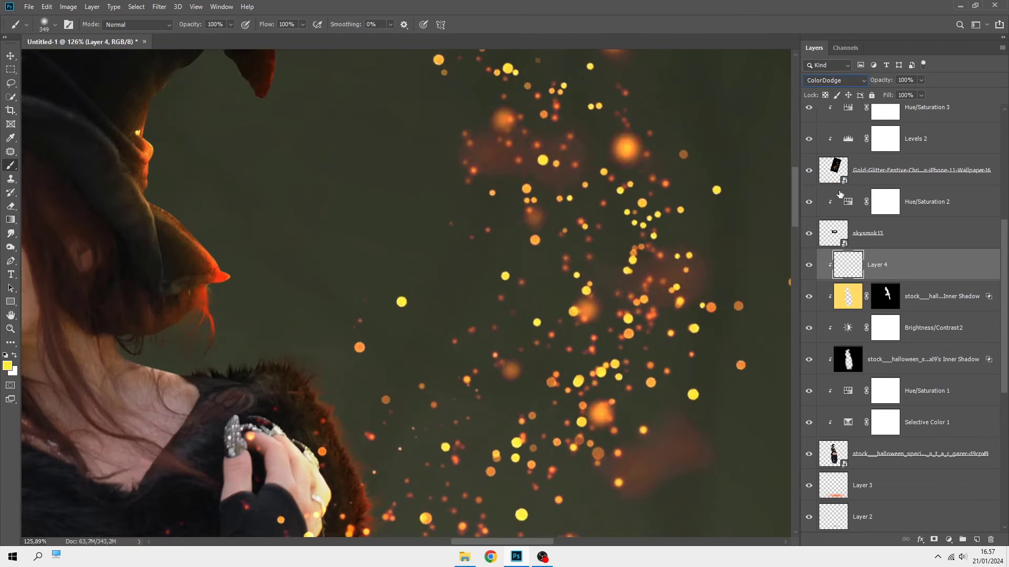
click(230, 25)
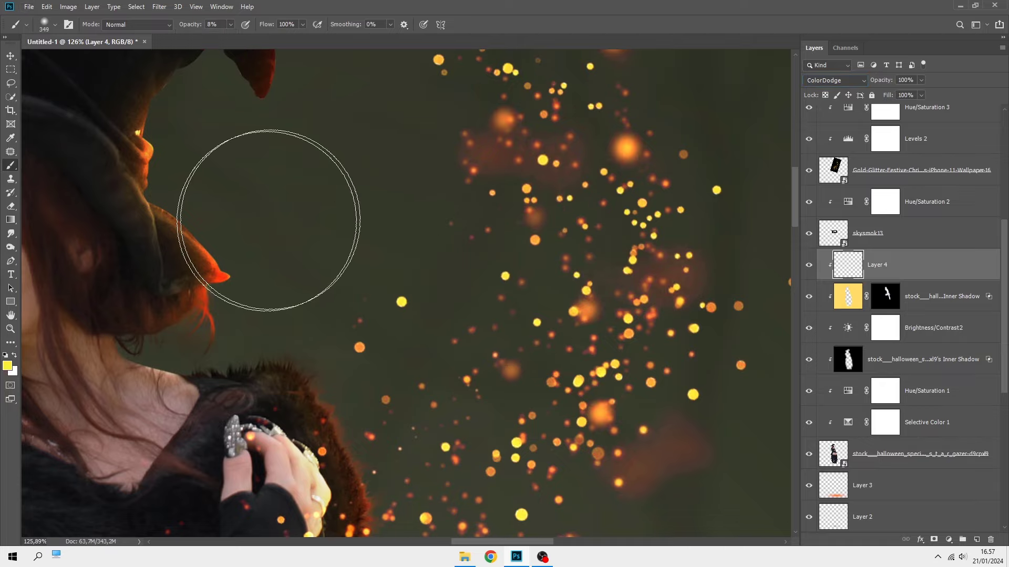
alt+scroll(433, 255, down, 3)
alt+scroll(433, 255, down, 2)
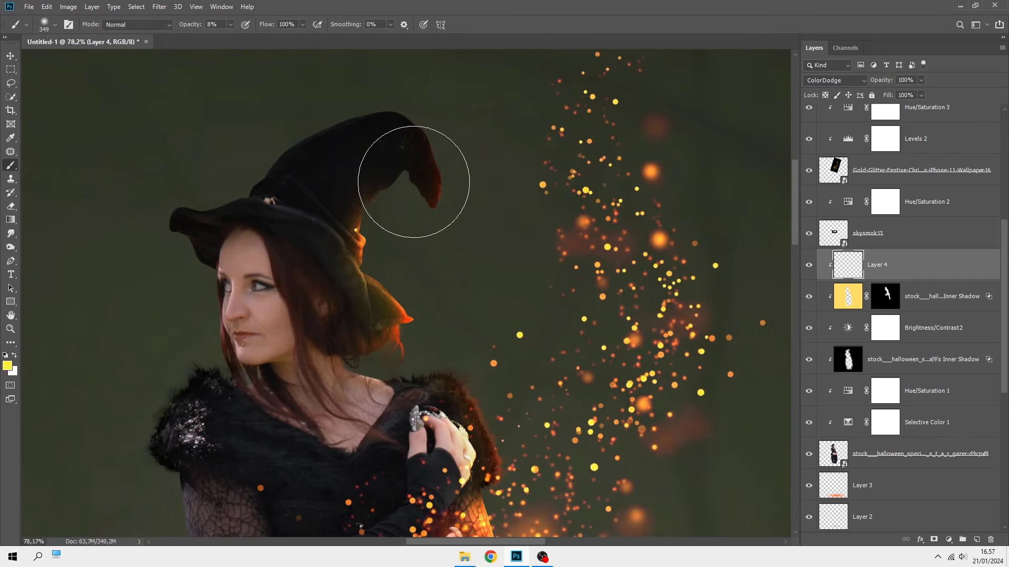
scroll(597, 383, down, 3)
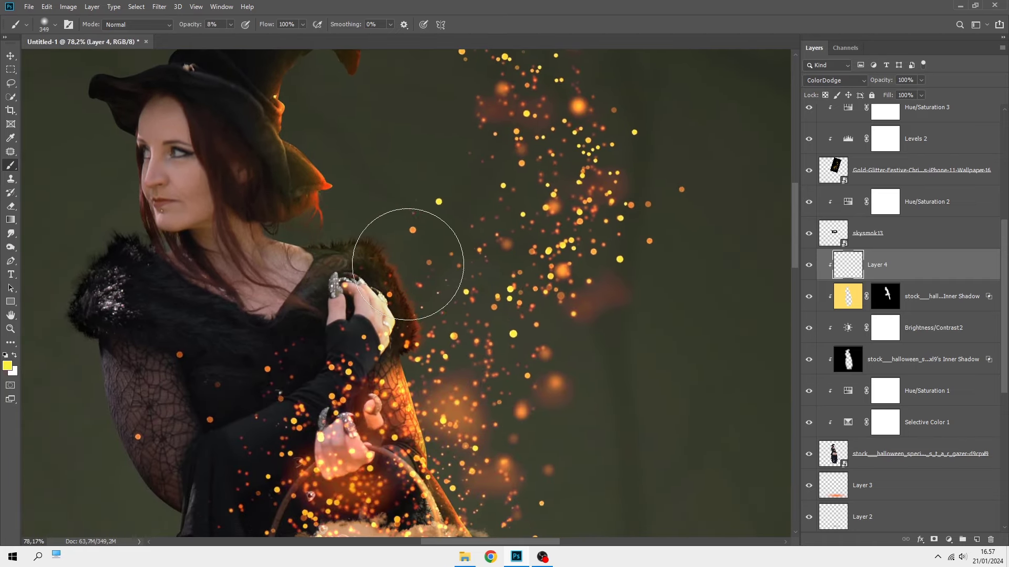
- Paint faint yellow glow over the witch's dress and along the cauldron rim
drag(368, 367, 452, 392)
scroll(451, 393, down, 1)
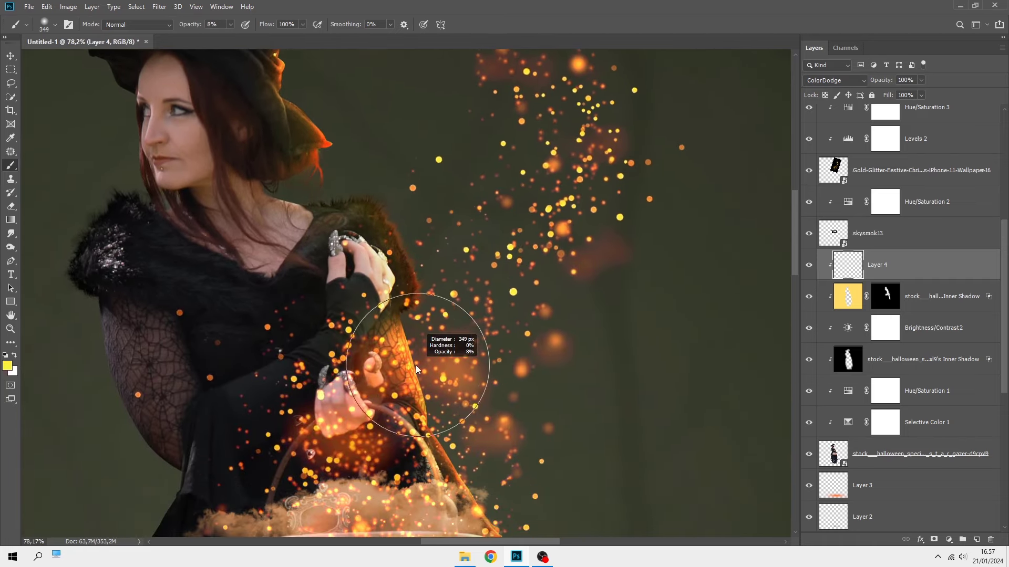
scroll(392, 413, down, 1)
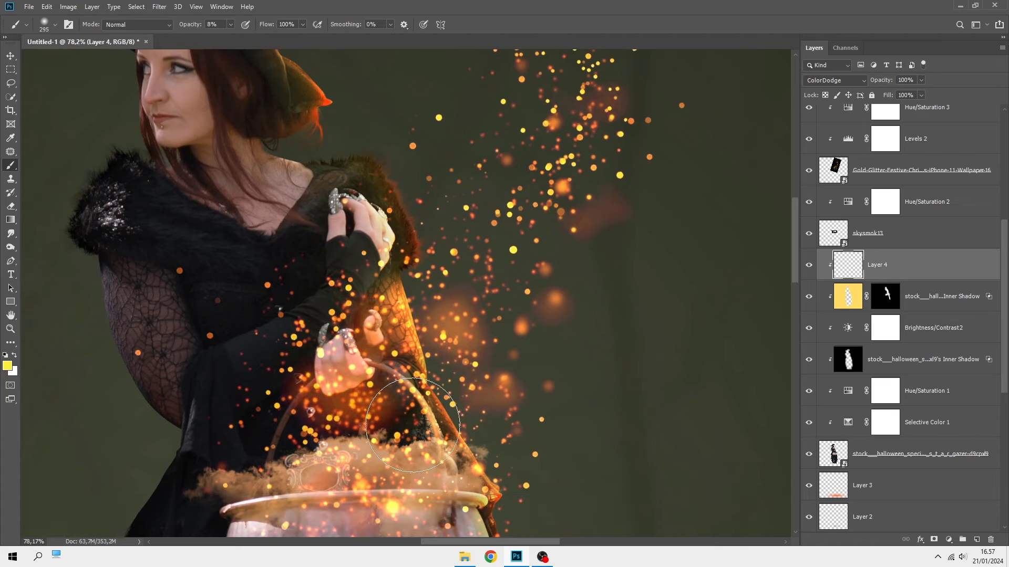
alt+scroll(392, 413, down, 1)
scroll(354, 309, down, 1)
drag(355, 308, 399, 316)
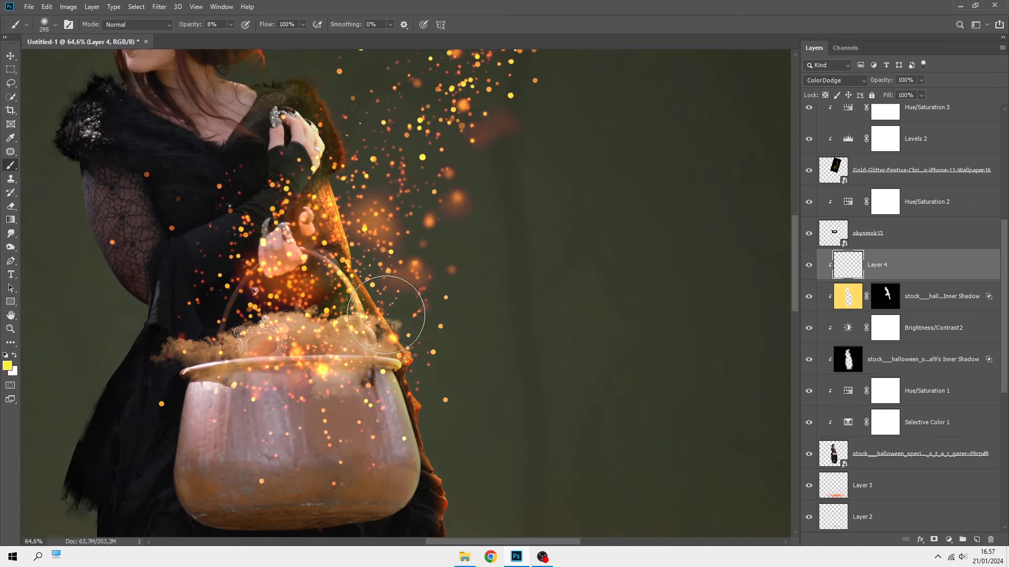
scroll(411, 364, up, 4)
scroll(411, 364, left, 3)
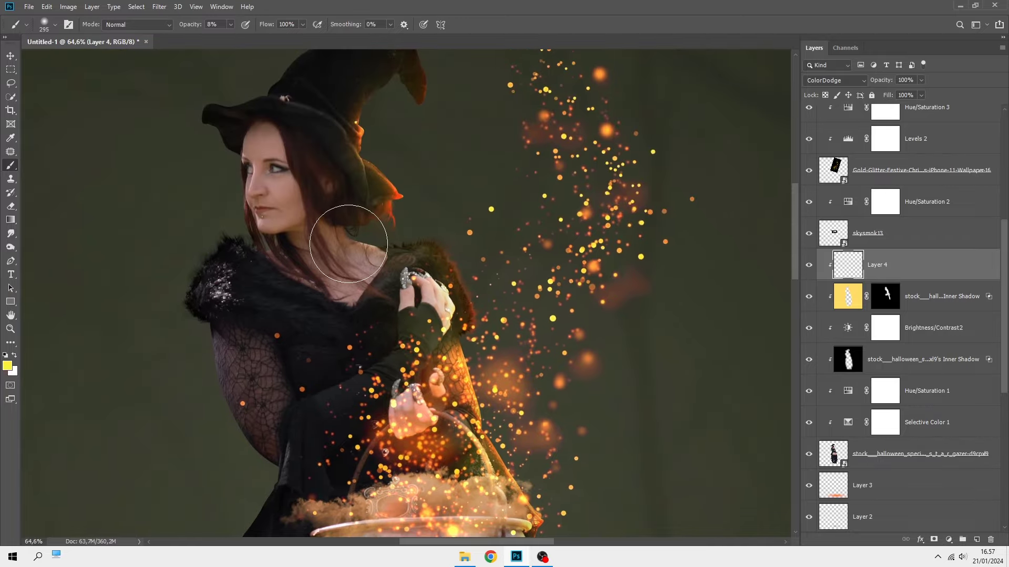
scroll(370, 241, up, 1)
alt+scroll(432, 229, down, 2)
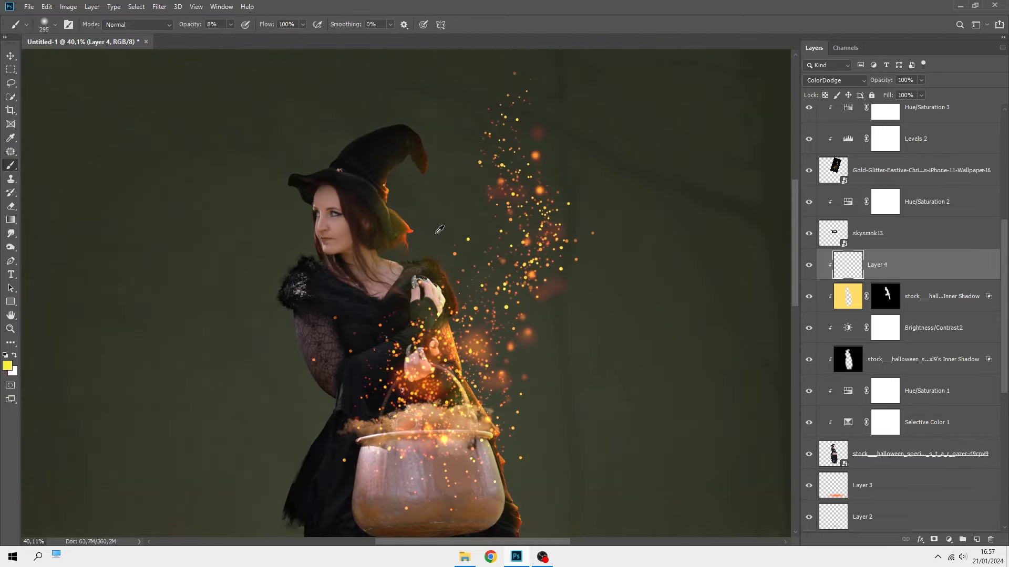
- Show Layer 4 and shift its glow's hue to -22 with Hue/Saturation
click(809, 265)
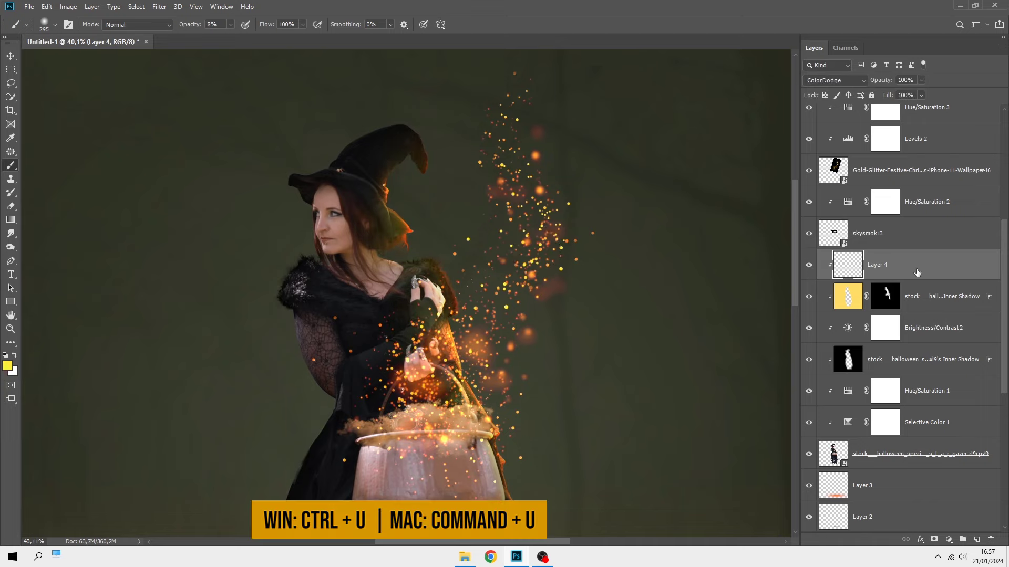
key(ctrl+u)
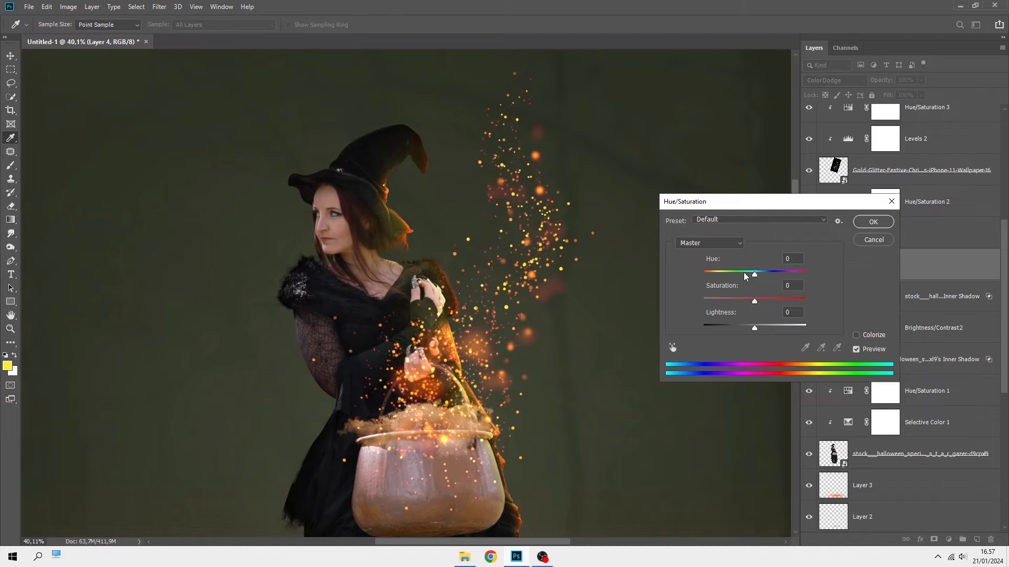
click(744, 273)
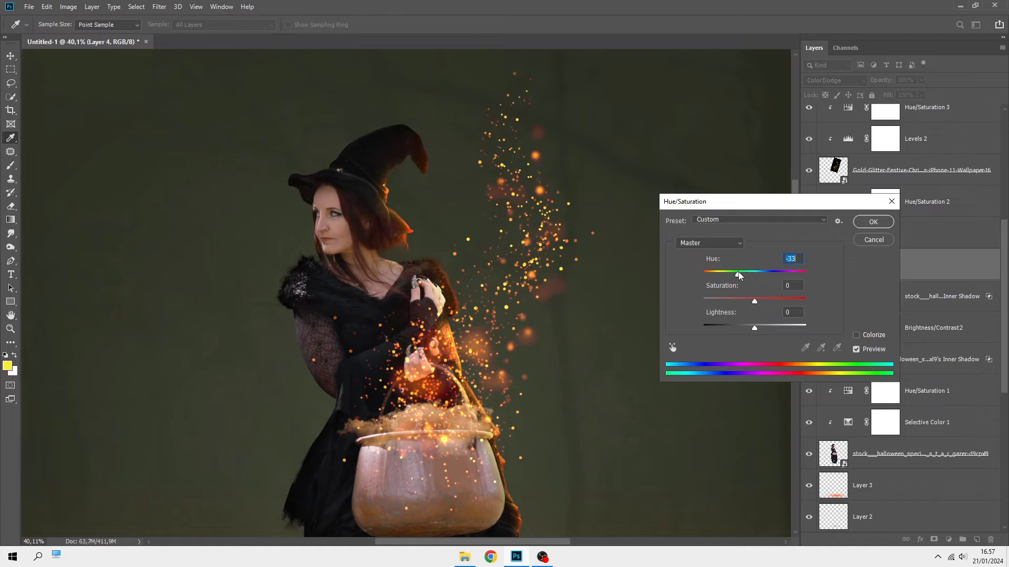
drag(738, 273, 744, 273)
click(872, 221)
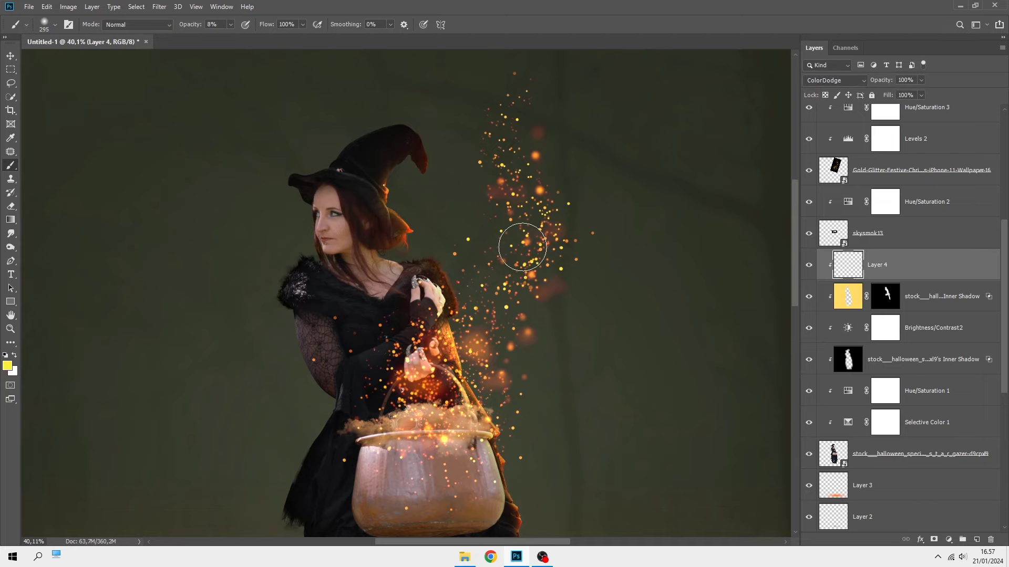
scroll(523, 247, down, 3)
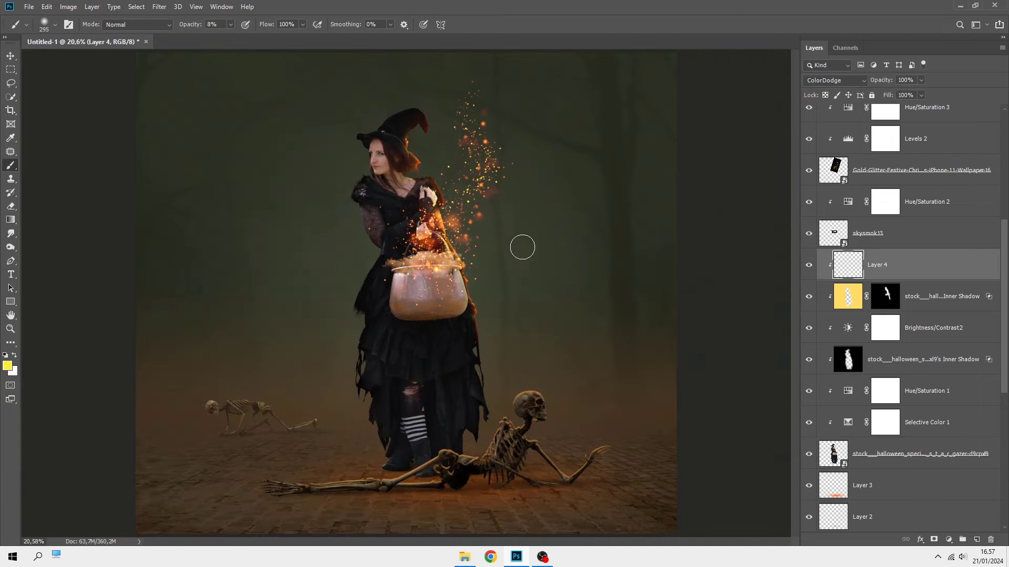
key(v)
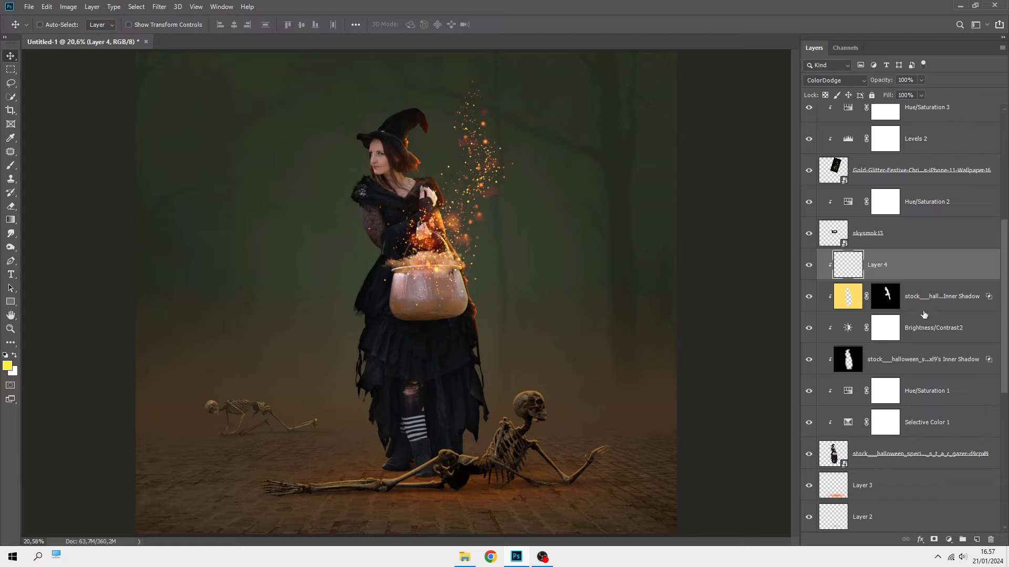
- Add a clipped dark brown #403a29 Solid Color fill at 10% opacity over the witch
click(977, 540)
right_click(904, 271)
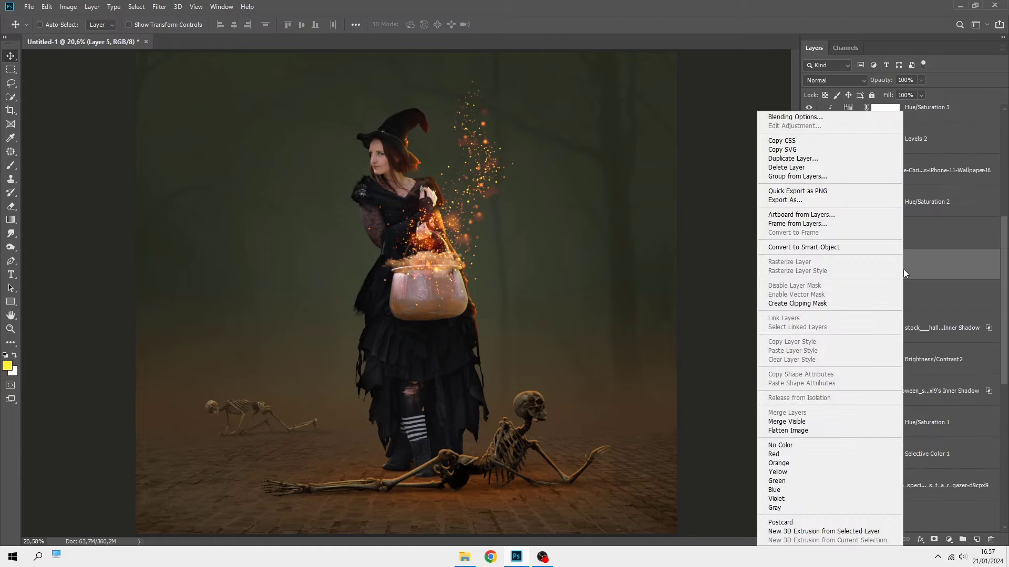
click(872, 304)
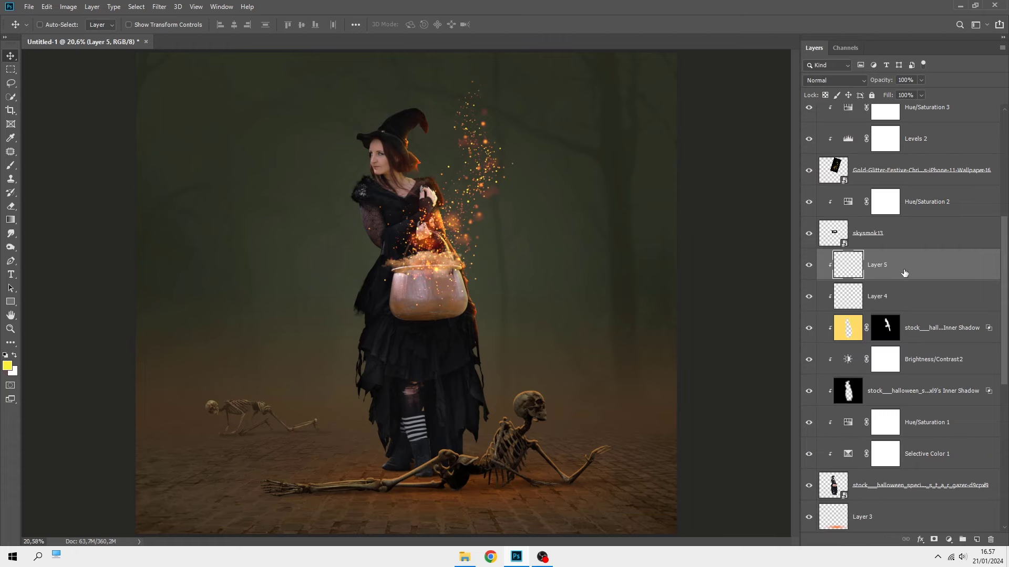
click(950, 541)
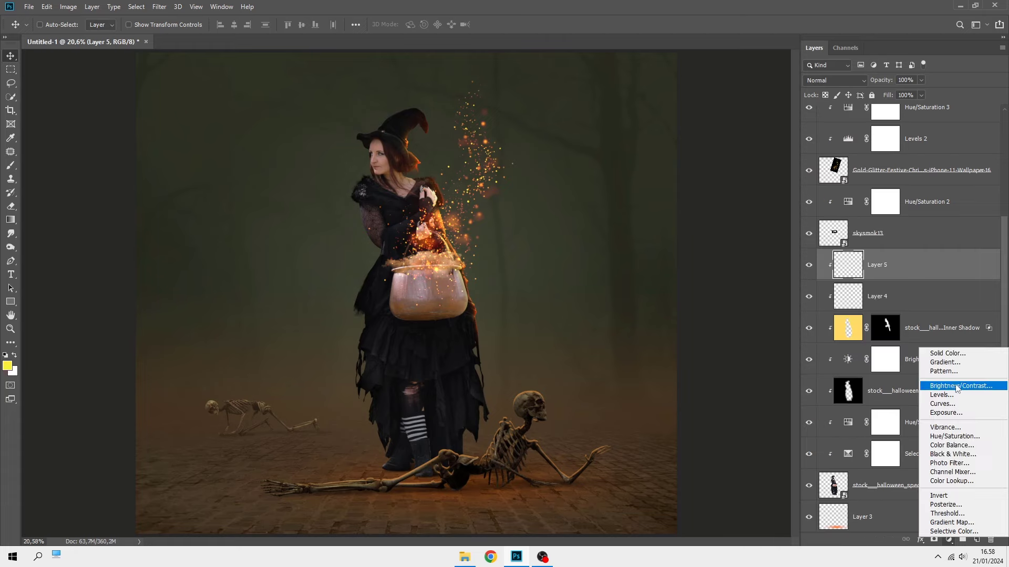
click(960, 358)
click(544, 338)
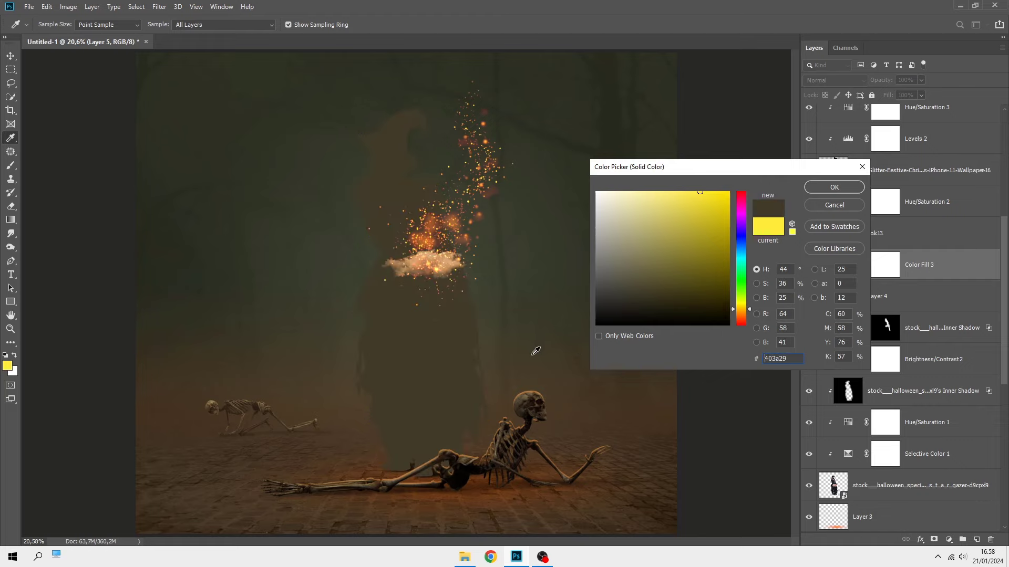
click(835, 187)
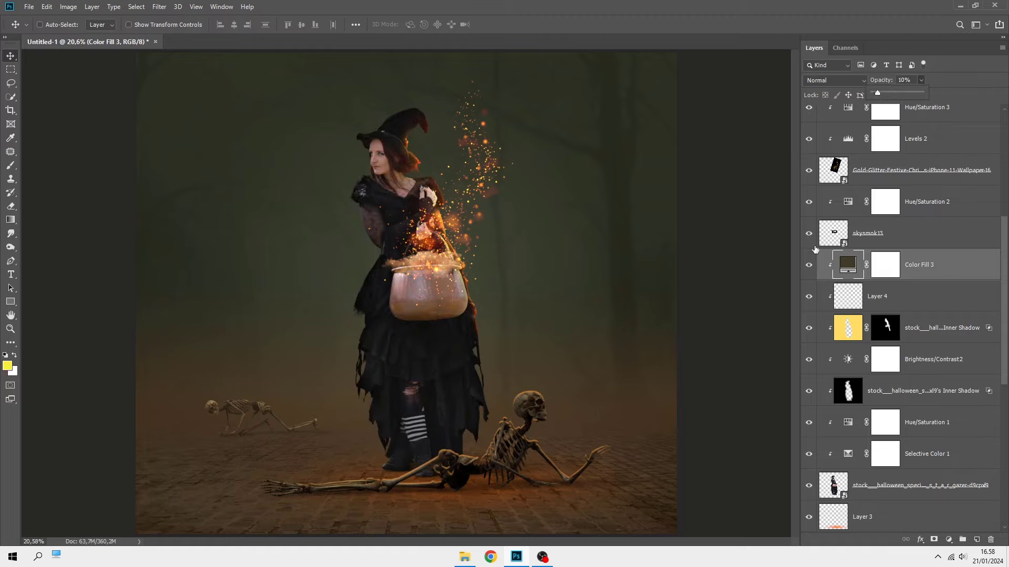
click(808, 266)
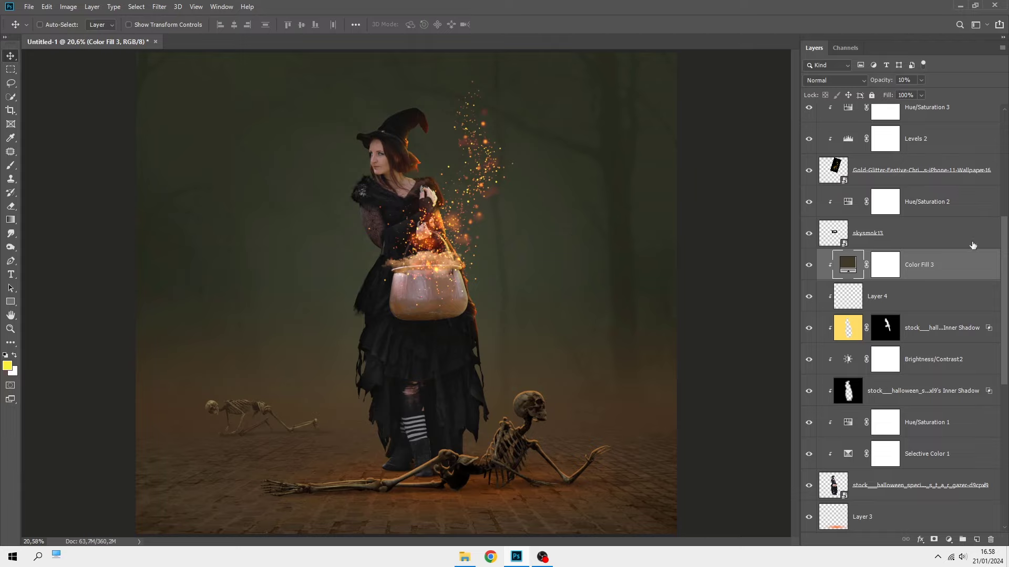
- Add Layer 5 above Skeleton 19's Inner Shadow and sample a muted floor brown
scroll(1005, 232, up, 5)
scroll(1005, 233, up, 3)
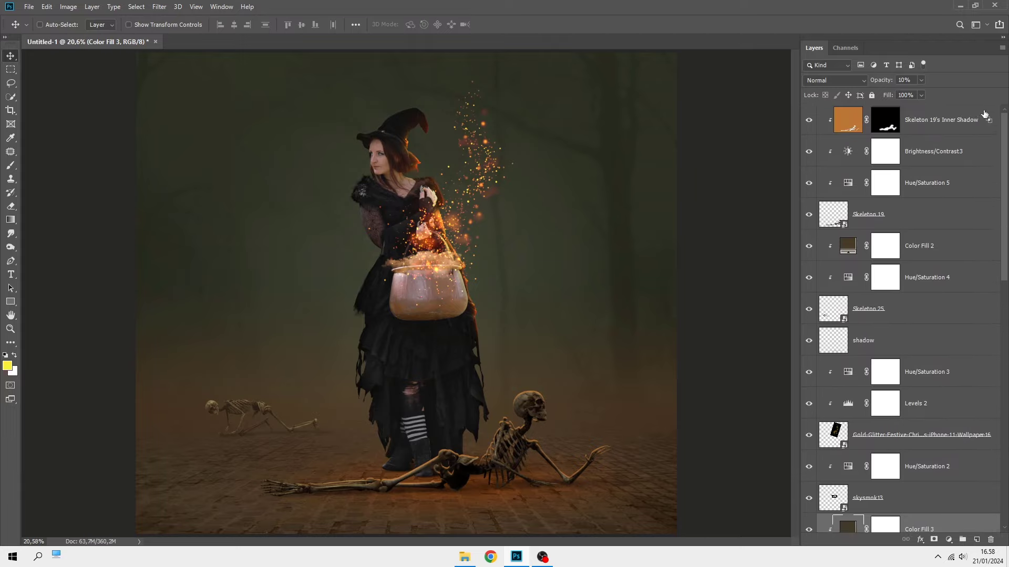
click(984, 115)
click(975, 539)
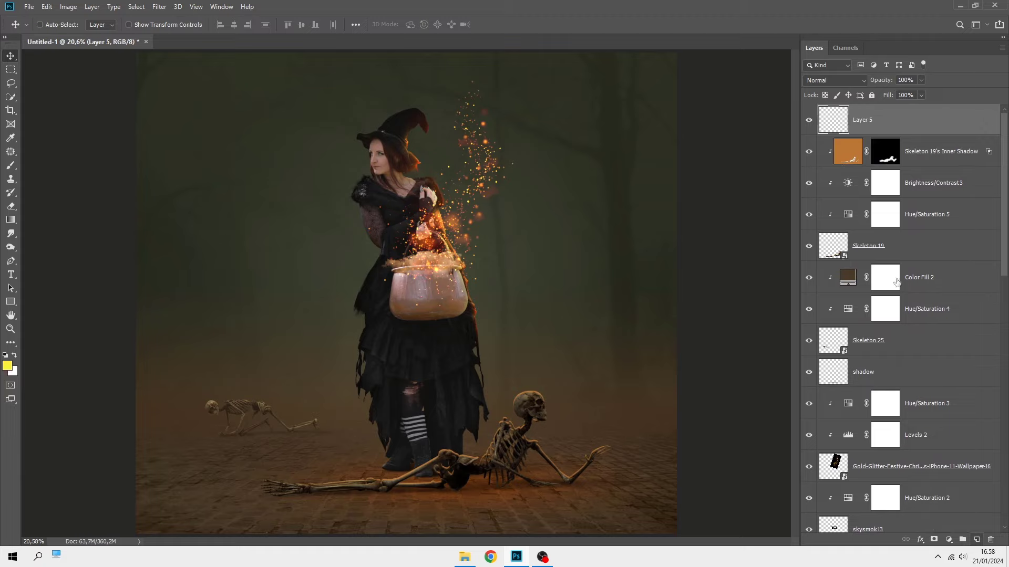
right_click(10, 166)
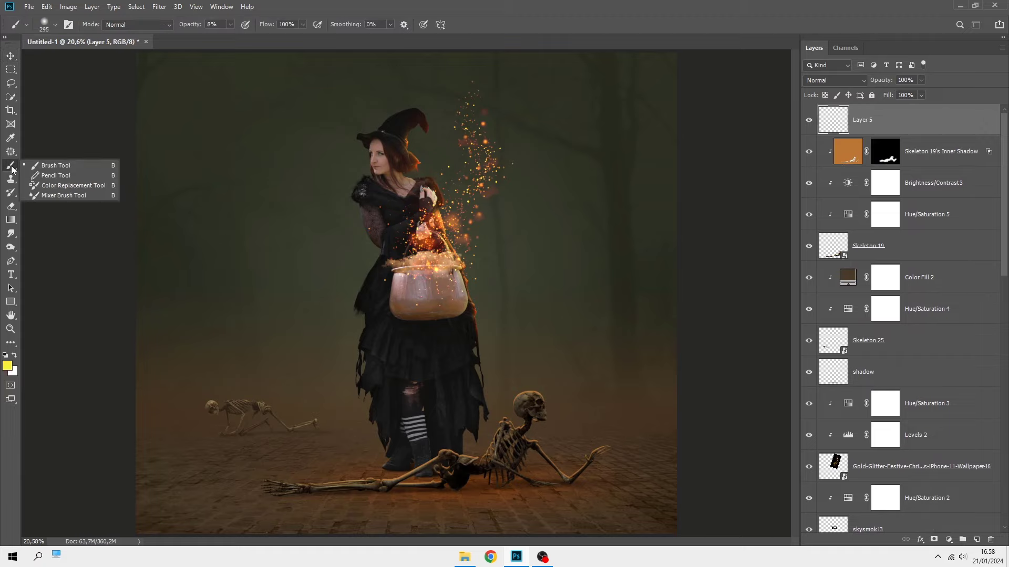
click(33, 171)
click(7, 366)
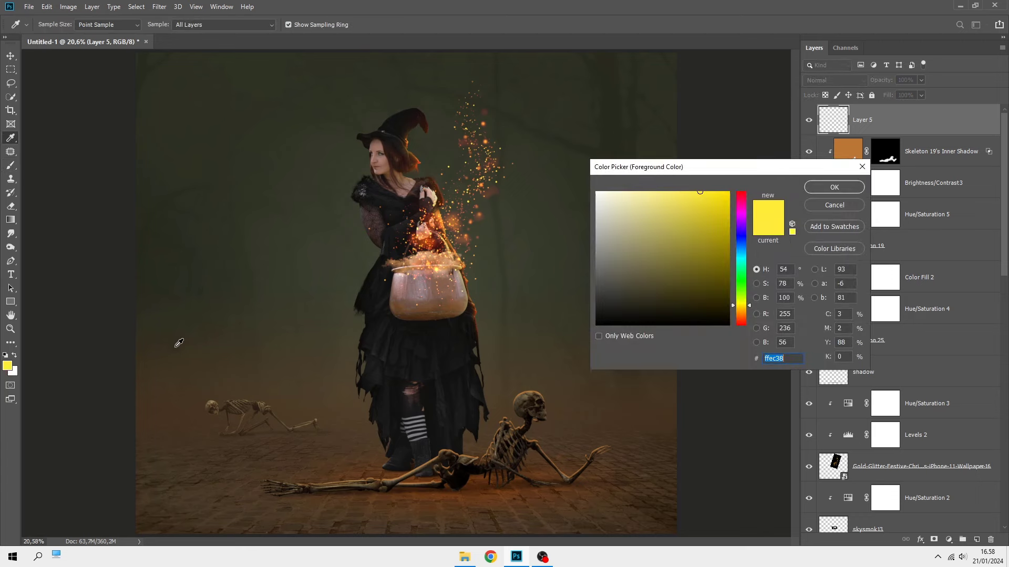
click(331, 399)
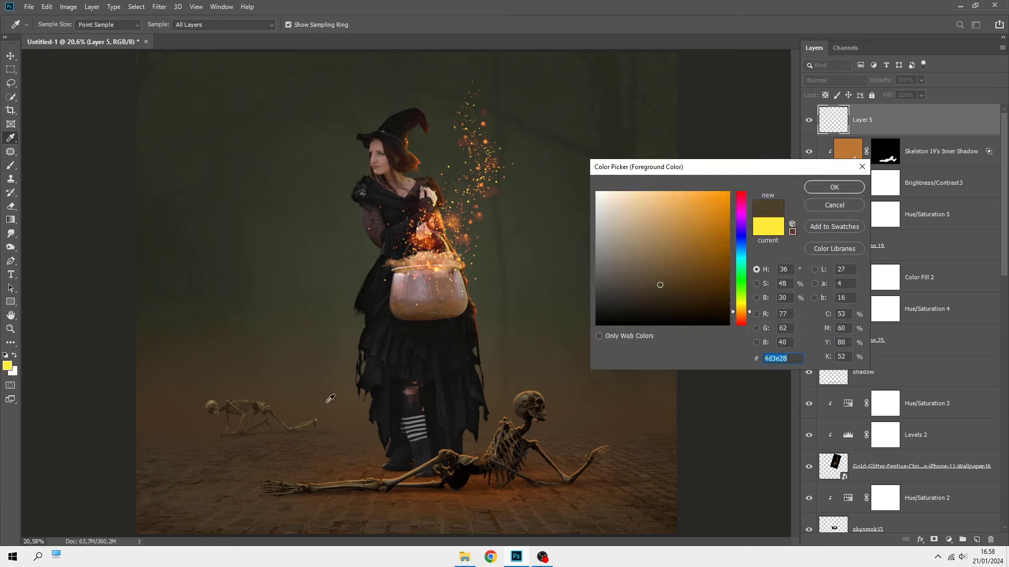
click(830, 188)
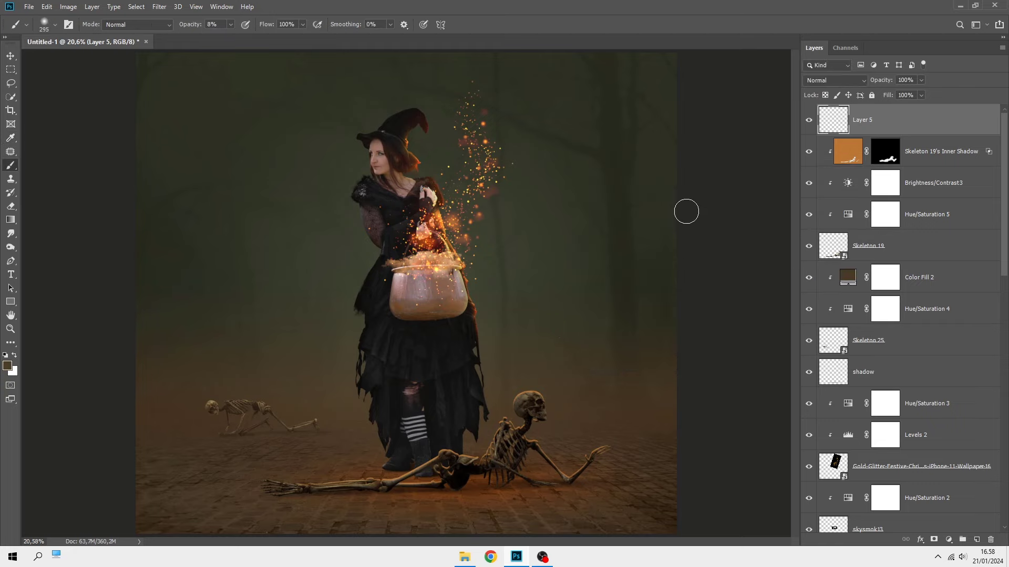
- Set Layer 5 to Linear Dodge (Add) and pick a cloud Effects brush at 8%
click(846, 81)
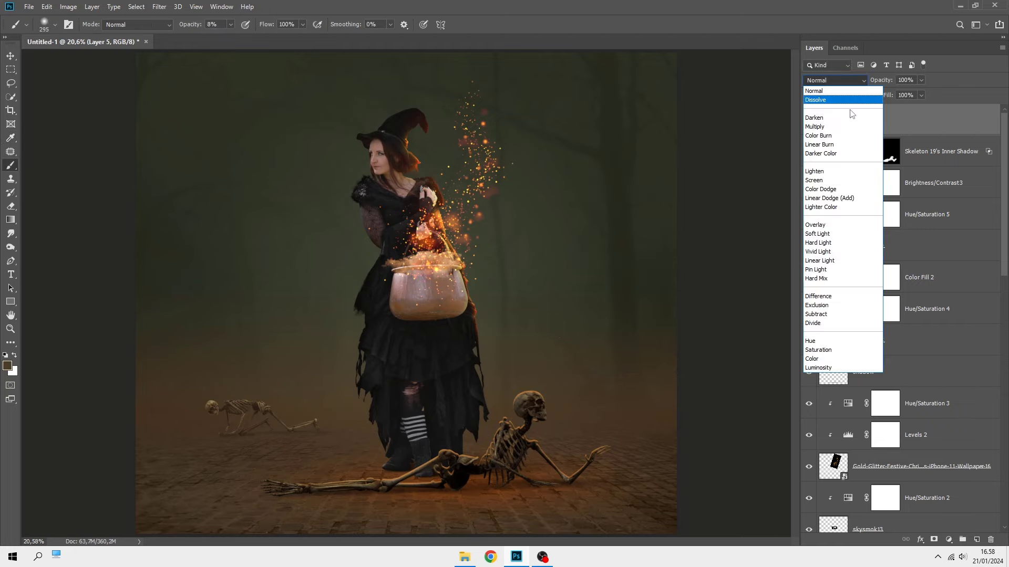
click(853, 198)
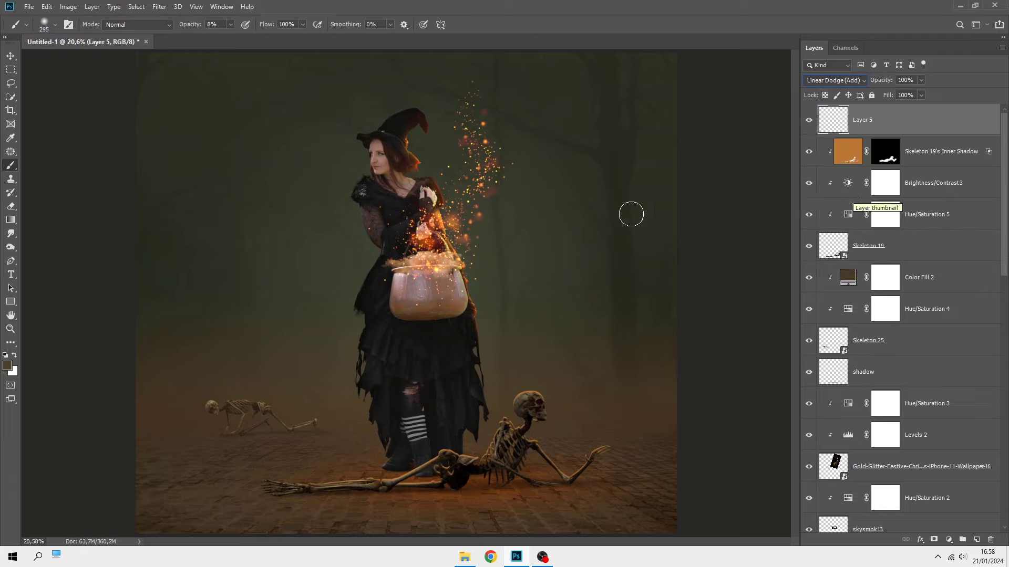
right_click(316, 198)
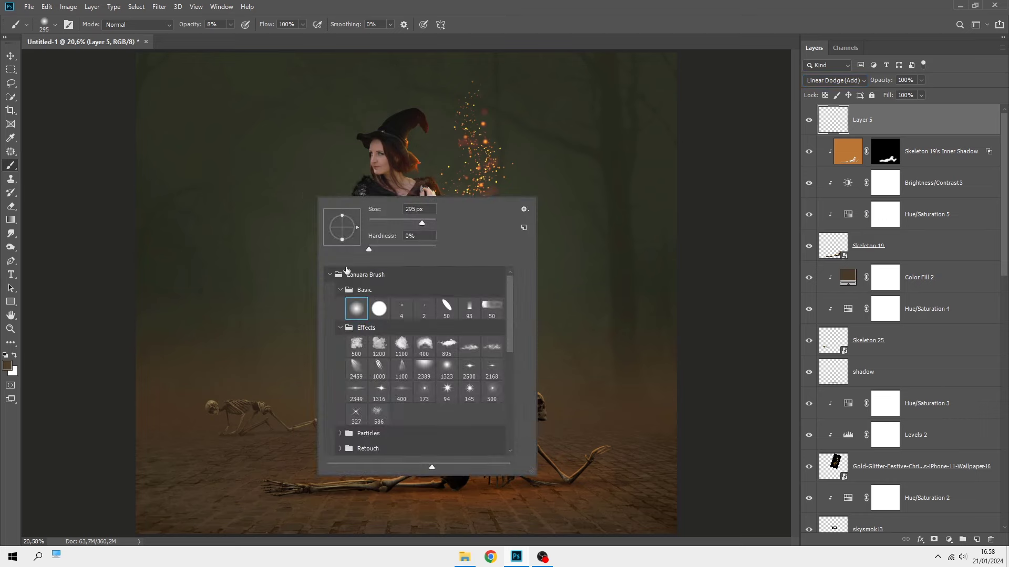
click(372, 347)
click(485, 28)
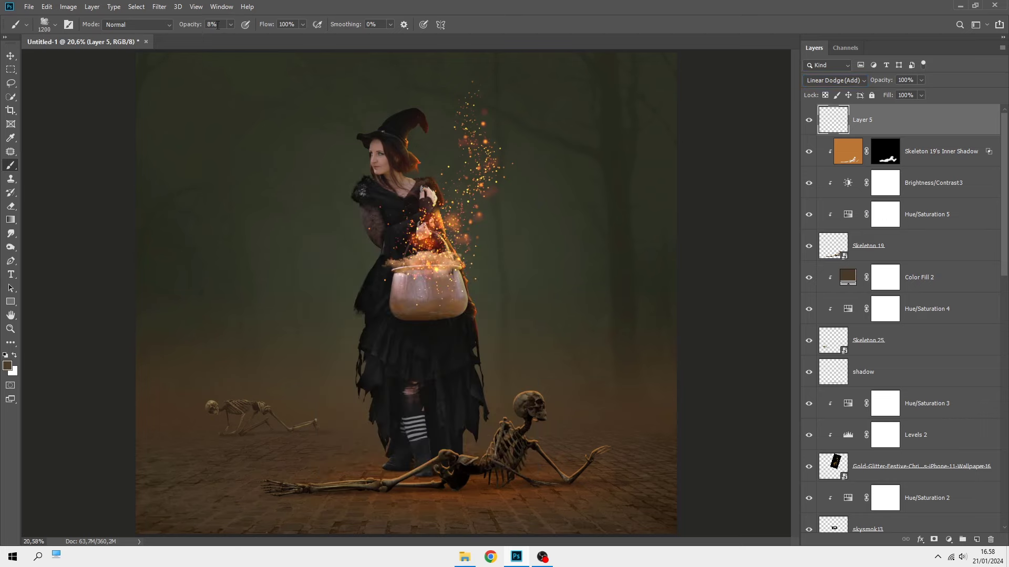
key(Return)
- Paint smoky mist across the floor with a ~1738 px brush, then add empty Layer 6
key(bracketright)
key(bracketright)
key(bracketright)
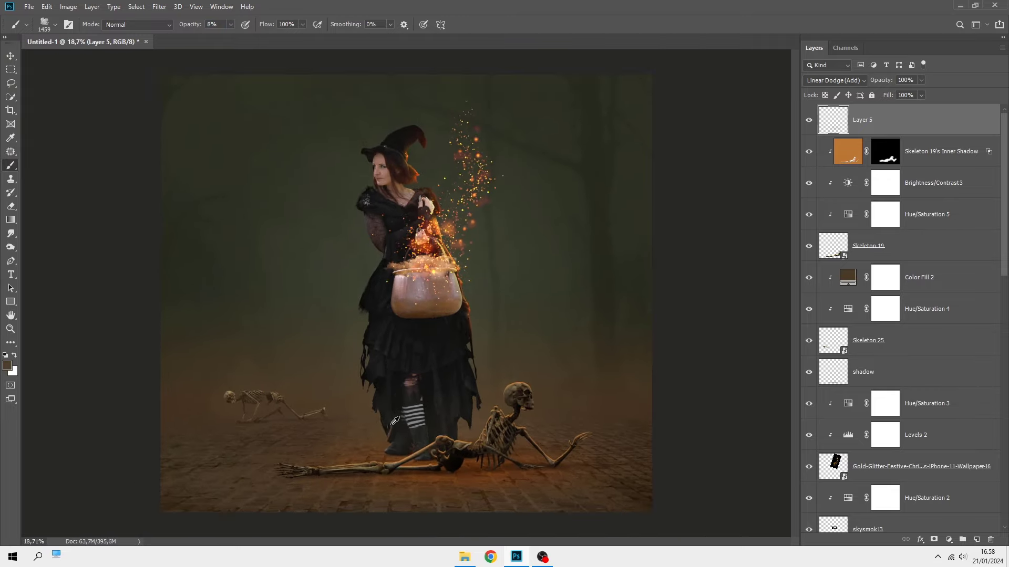
scroll(349, 452, down, 1)
key(bracketright)
key(bracketright)
key(bracketright)
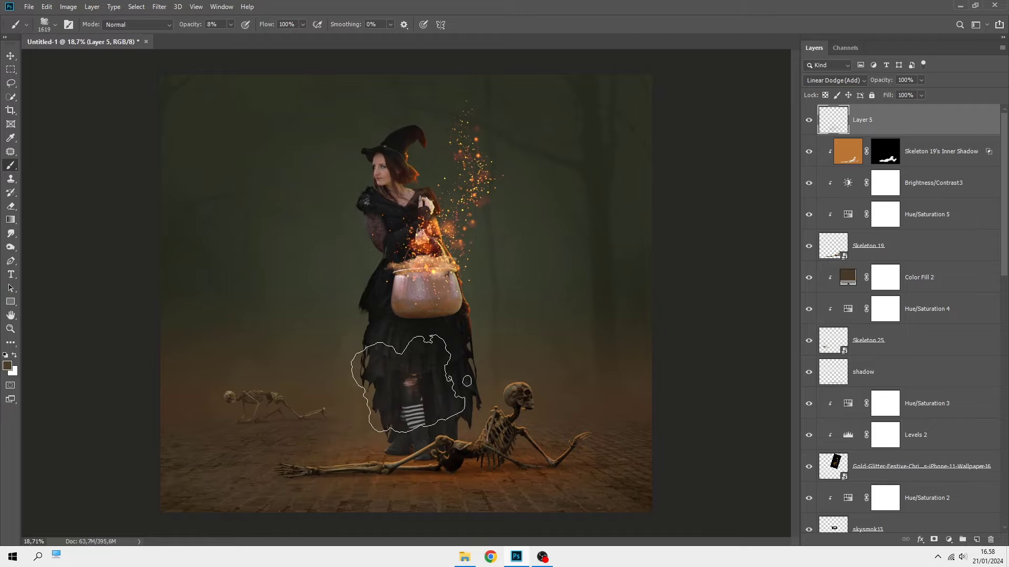
scroll(638, 479, up, 1)
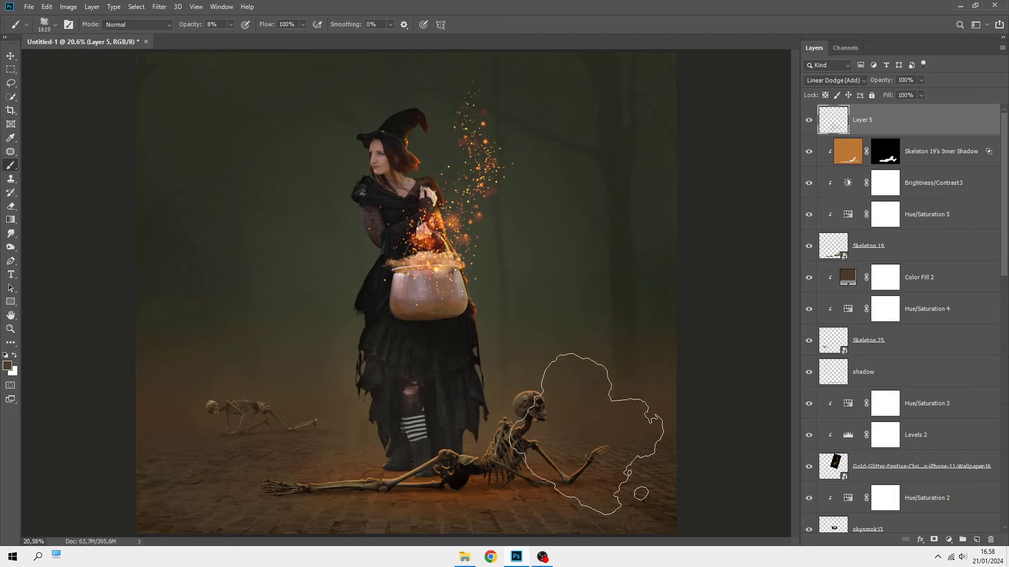
scroll(410, 298, down, 2)
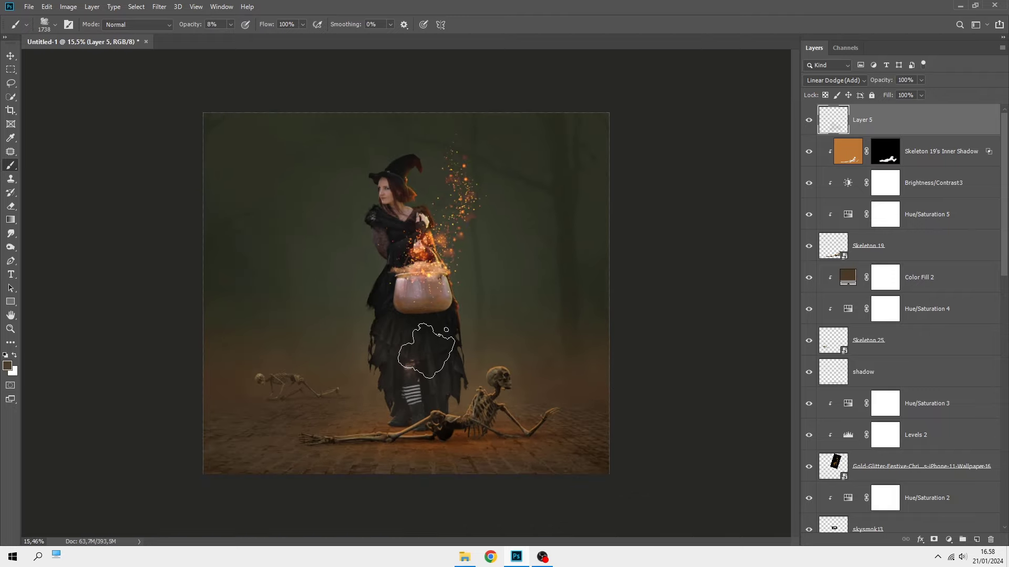
key(bracketright)
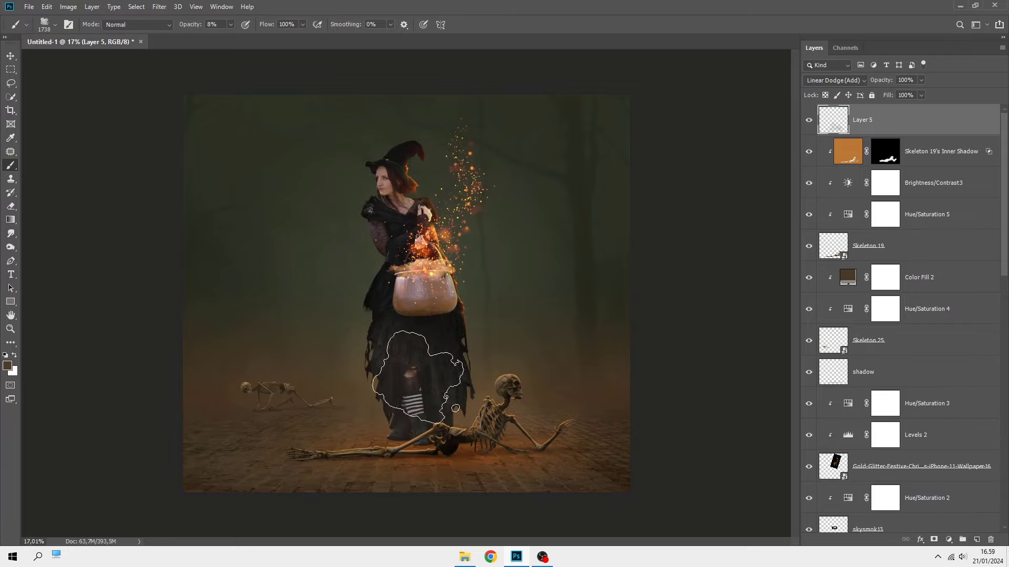
scroll(578, 402, up, 1)
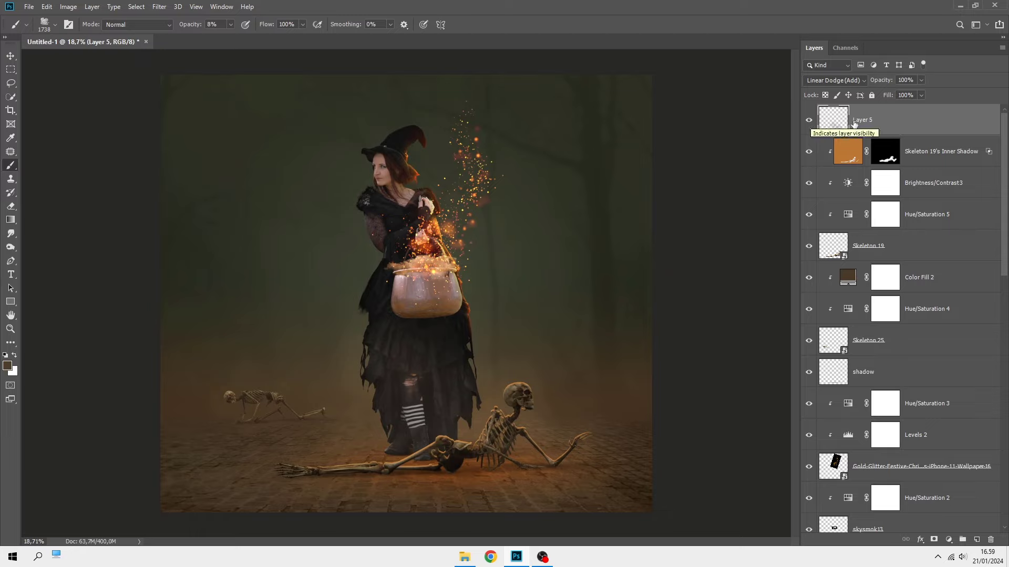
click(976, 539)
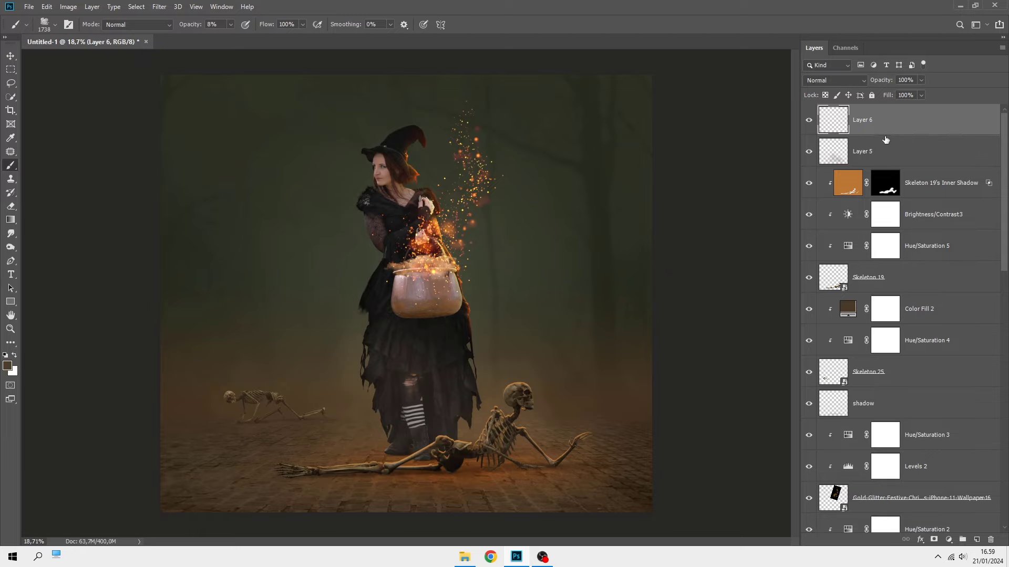
- Set the foreground colour to darker brown #2d2417 and return to the Brush tool
click(7, 366)
click(661, 303)
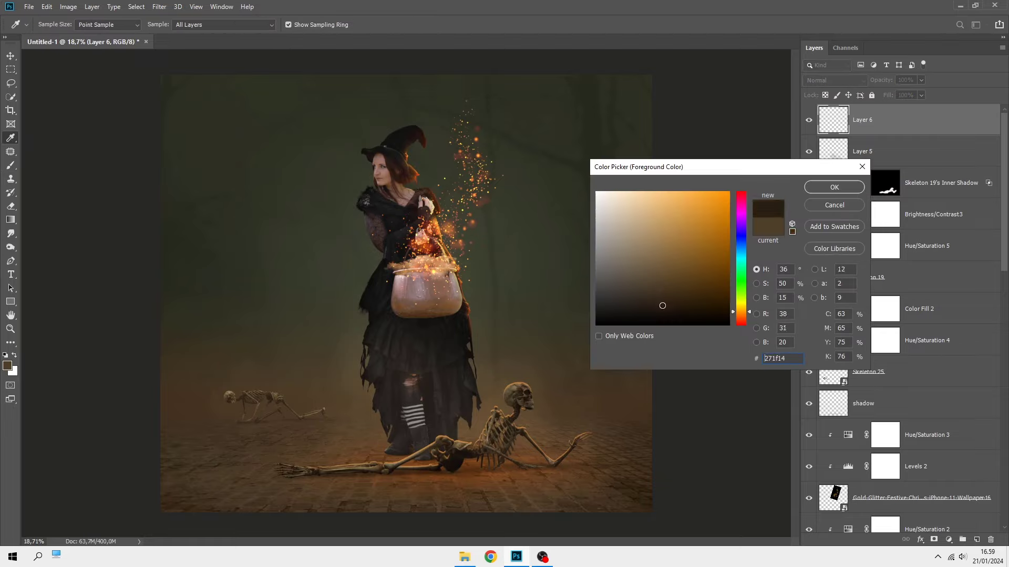
click(840, 191)
key(b)
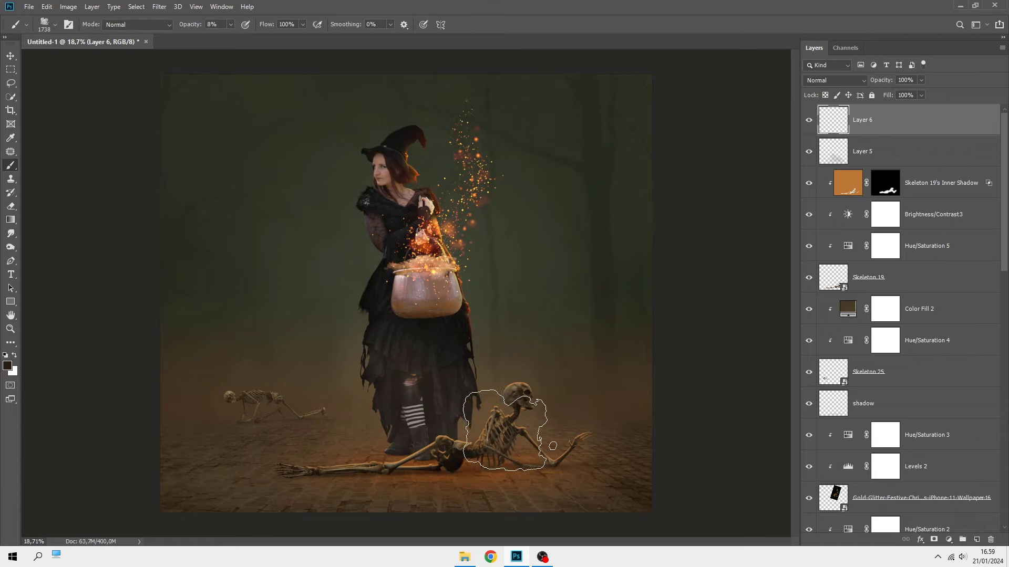
- Set Layer 6's blend mode to Linear Dodge (Add) and compare by toggling Layer 5's visibility
click(828, 81)
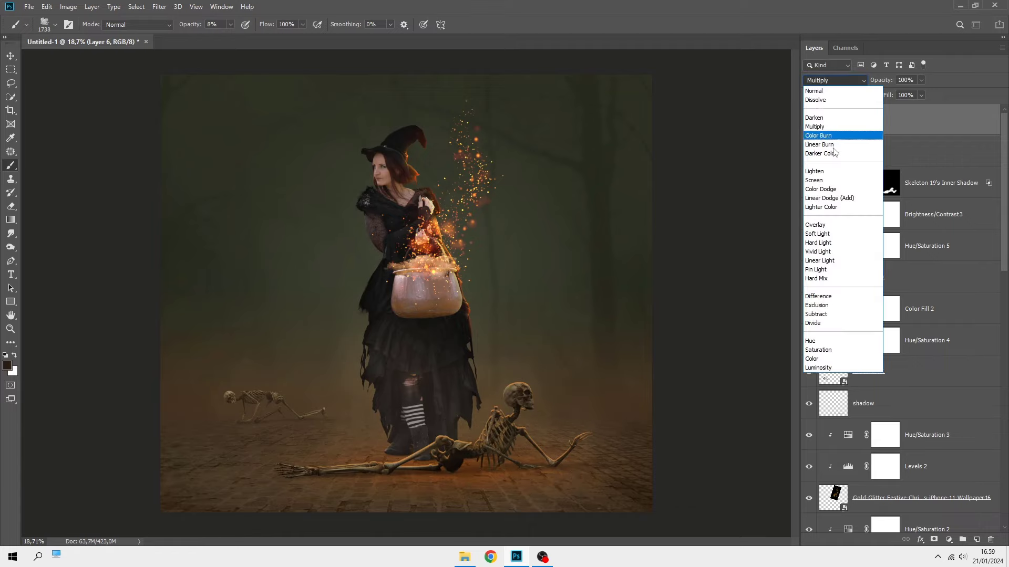
click(841, 198)
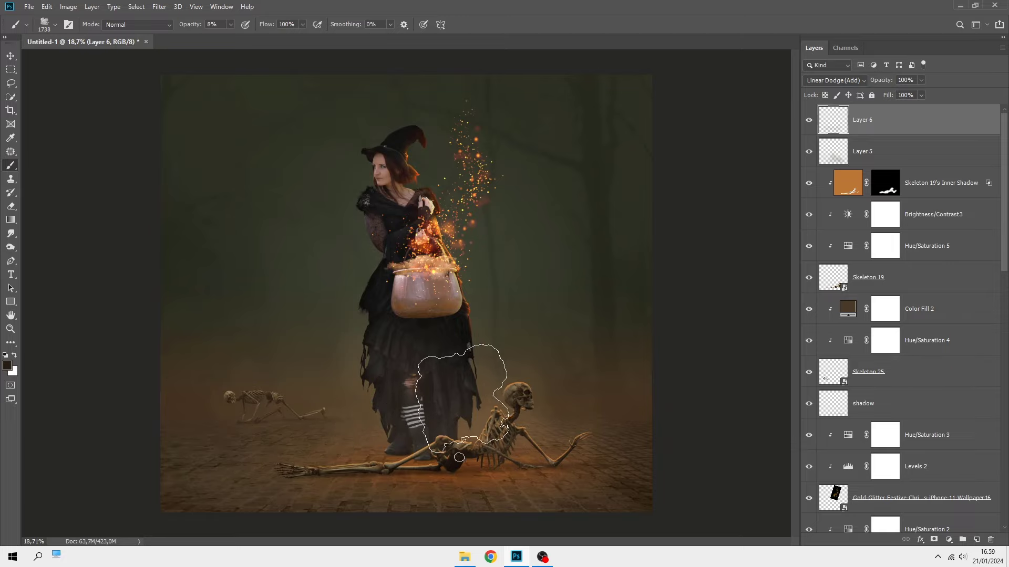
scroll(547, 350, down, 2)
scroll(548, 349, up, 1)
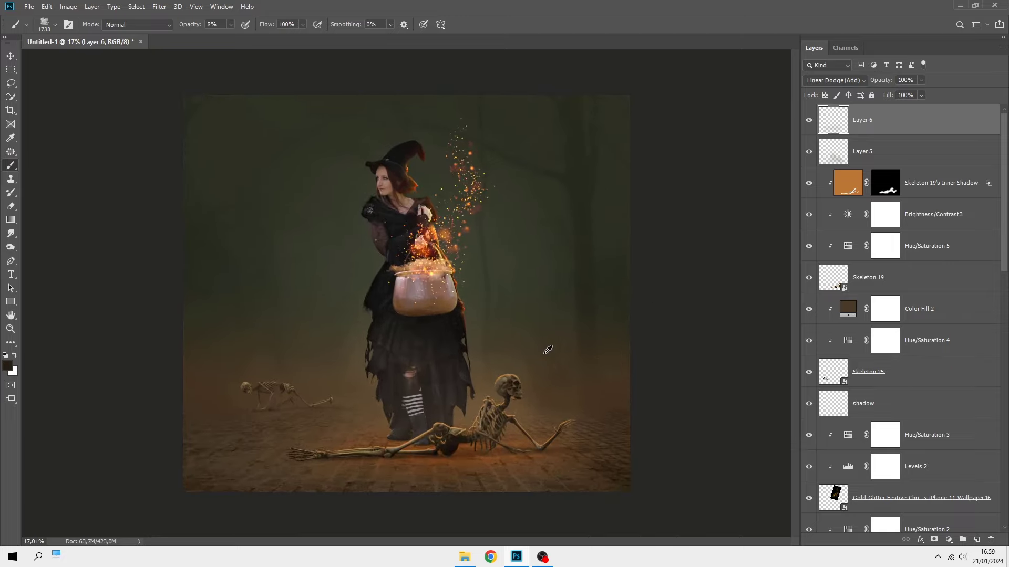
click(810, 151)
- Add new Layer 7 and sample brown #55442d from the floor as the foreground colour
click(975, 540)
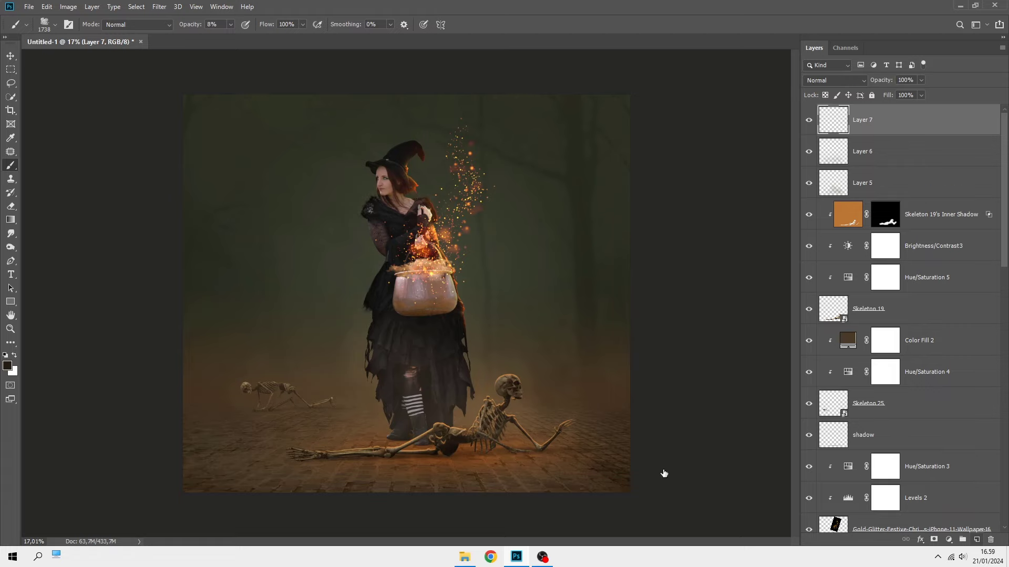
click(8, 366)
click(355, 386)
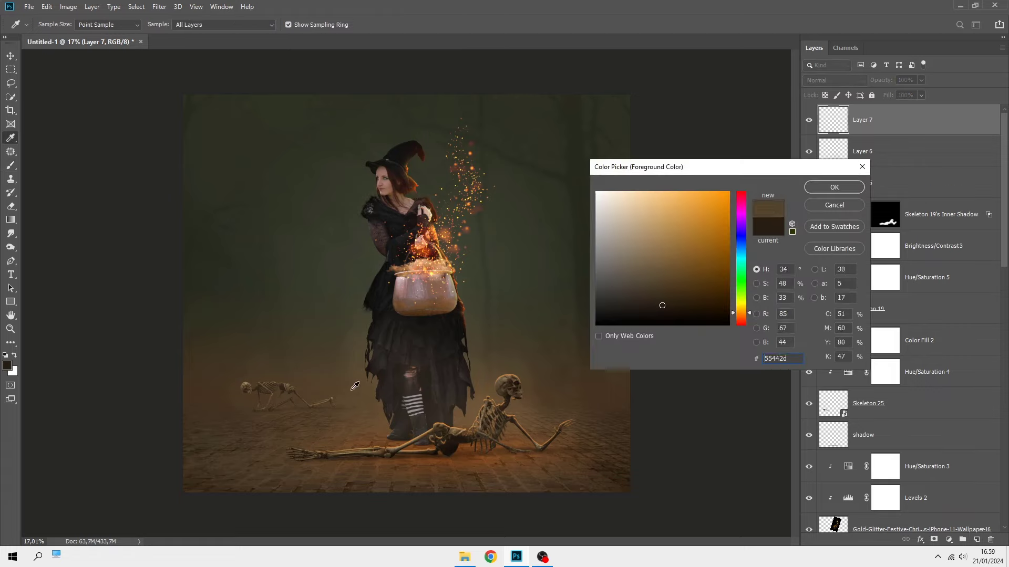
click(828, 206)
key(b)
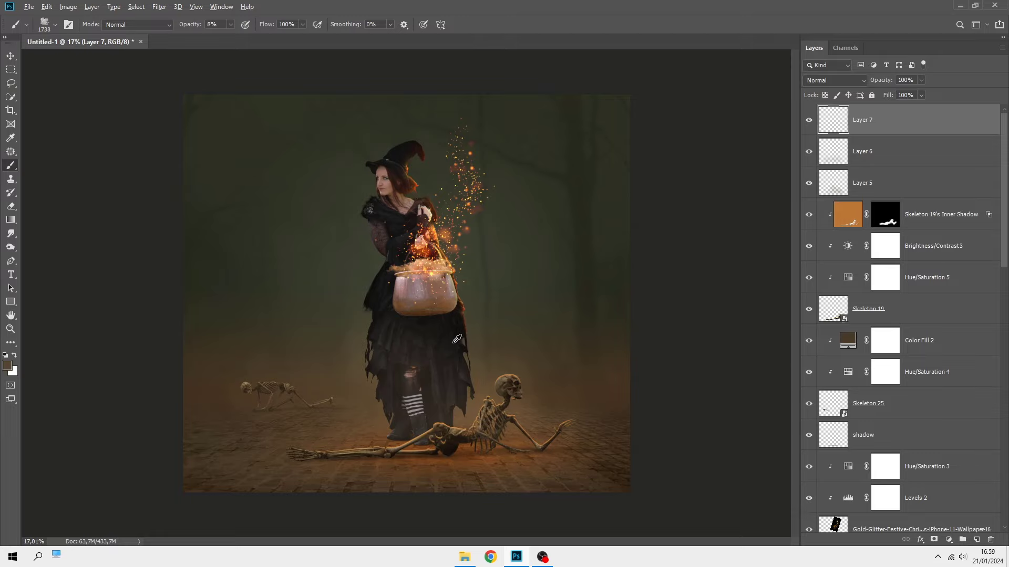
- Paint lighter brown mist around the witch's feet and skeleton with a smaller brush at 10% opacity
scroll(410, 368, up, 1)
key(bracketleft)
key(bracketleft)
key(bracketleft)
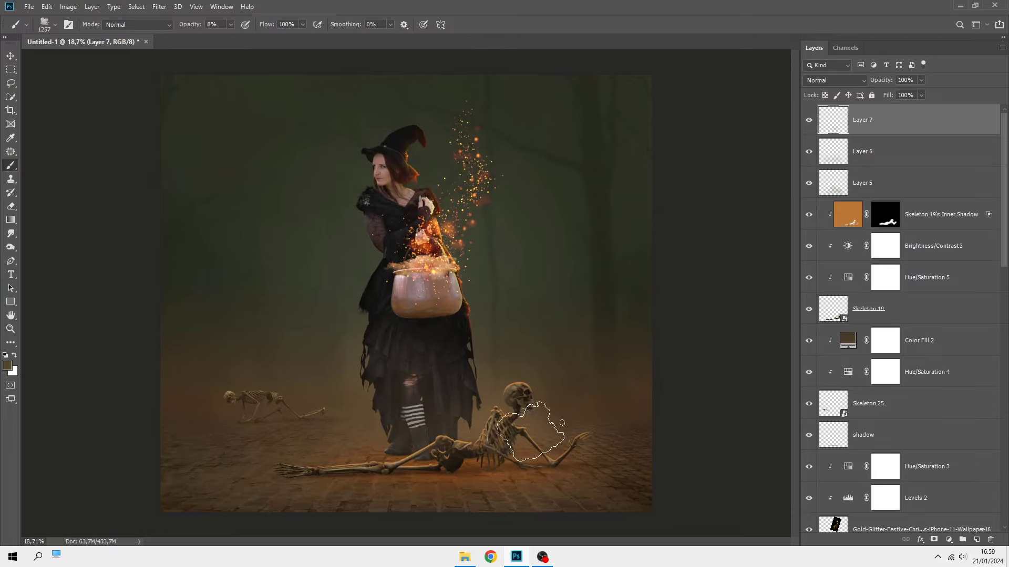
key(1)
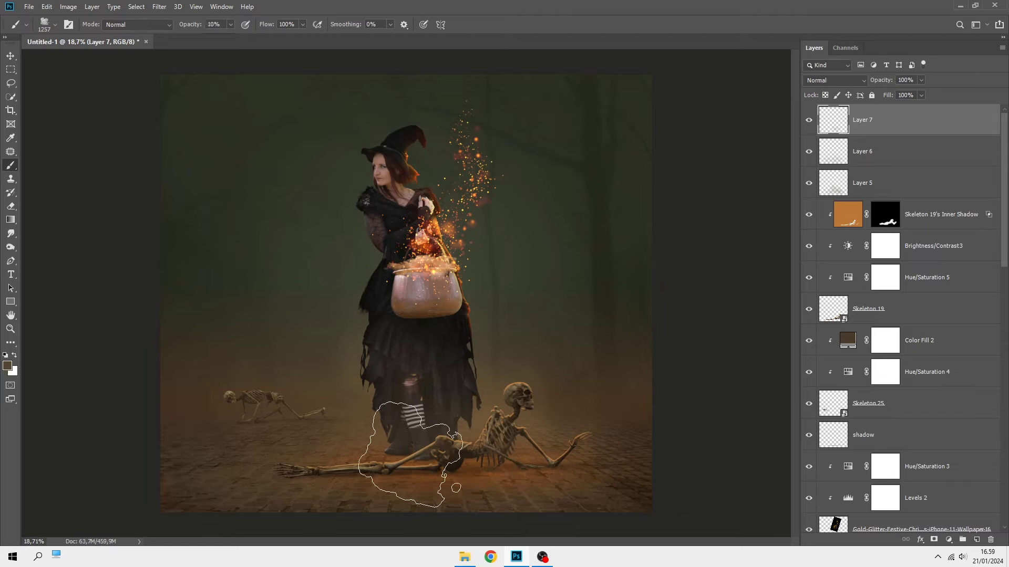
mouse_move(420, 476)
mouse_down()
mouse_move(356, 463)
mouse_move(519, 414)
mouse_up()
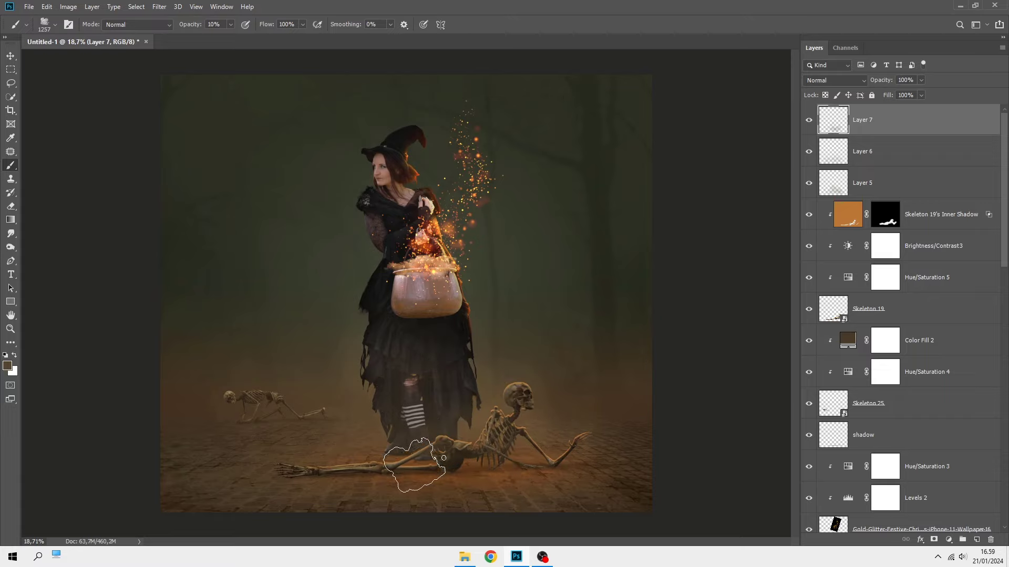
alt+scroll(554, 427, down, 1)
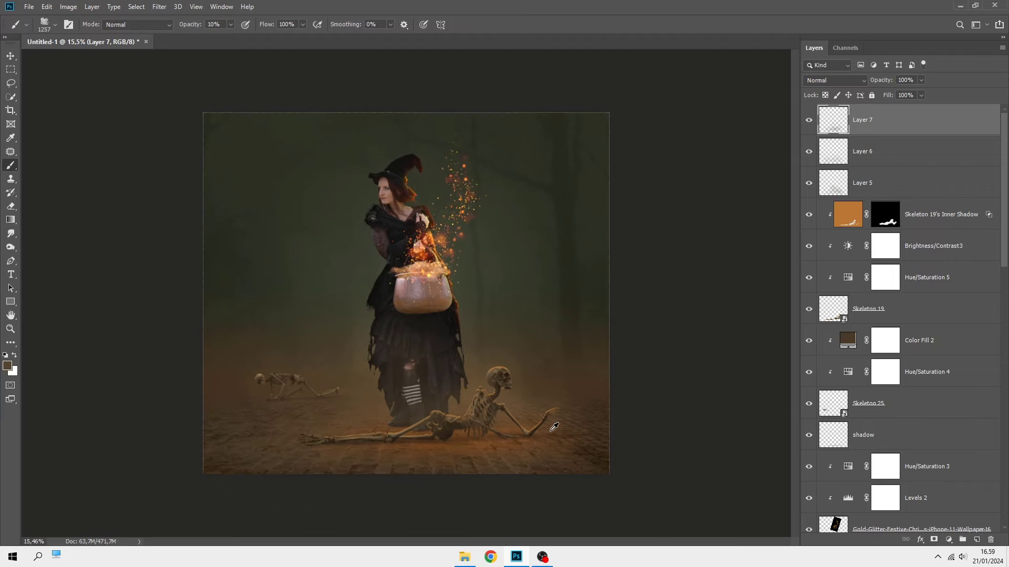
alt+scroll(554, 428, up, 1)
- Compare Layer 7 on and off, lower its opacity to 66%, and fit the image to the window
click(808, 123)
click(808, 123)
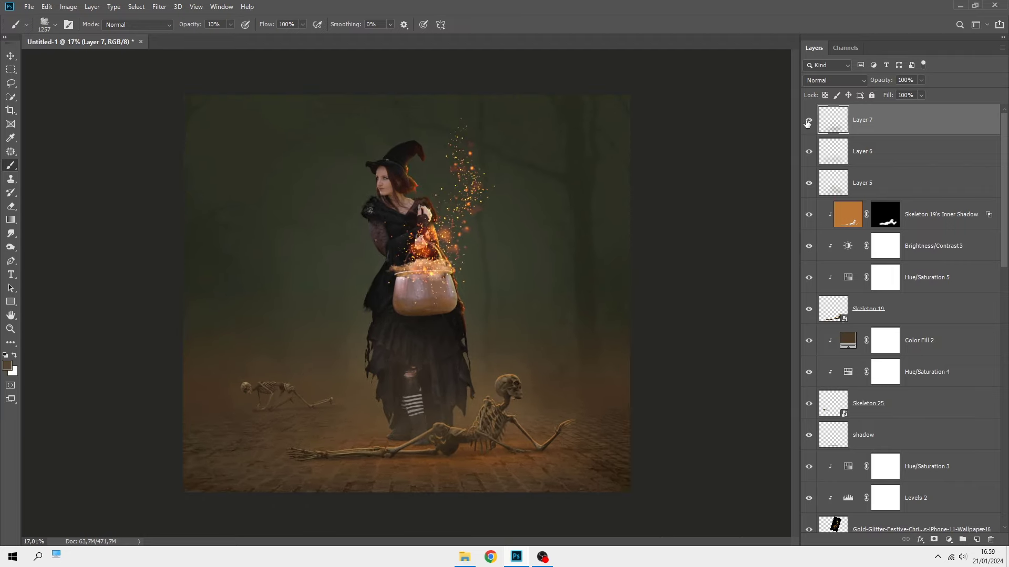
click(920, 81)
drag(894, 93, 905, 93)
key(ctrl+0)
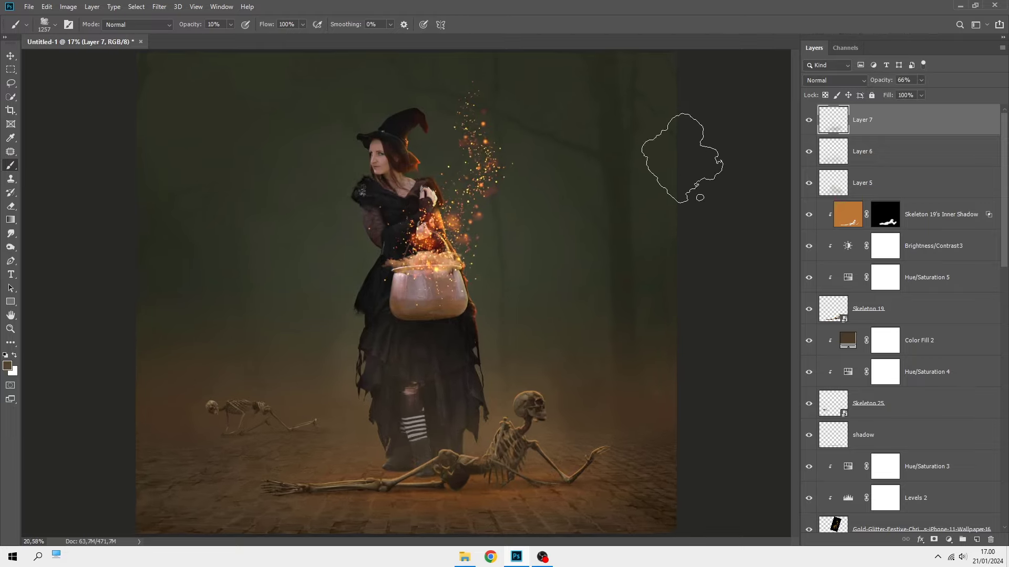
key(v)
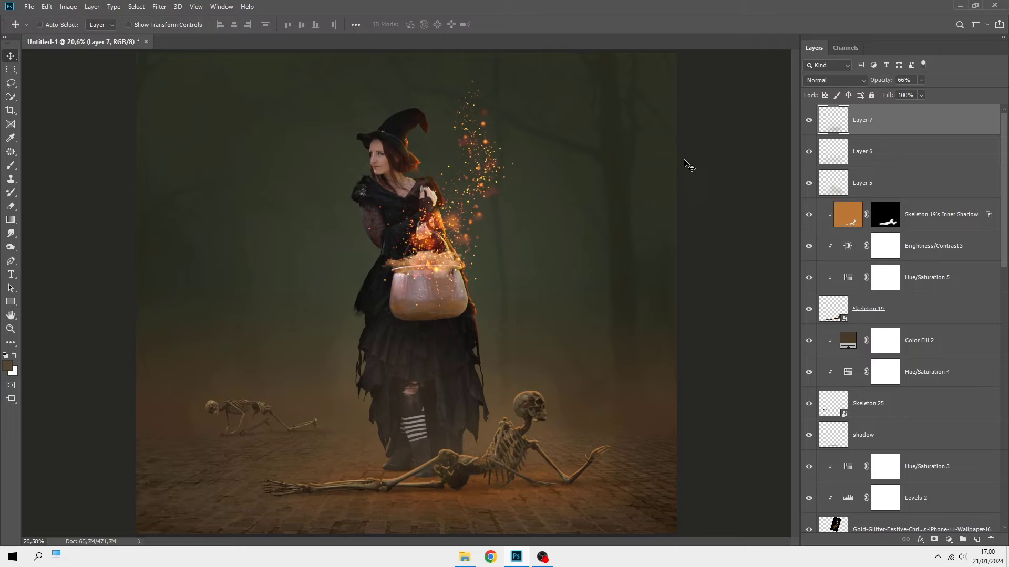